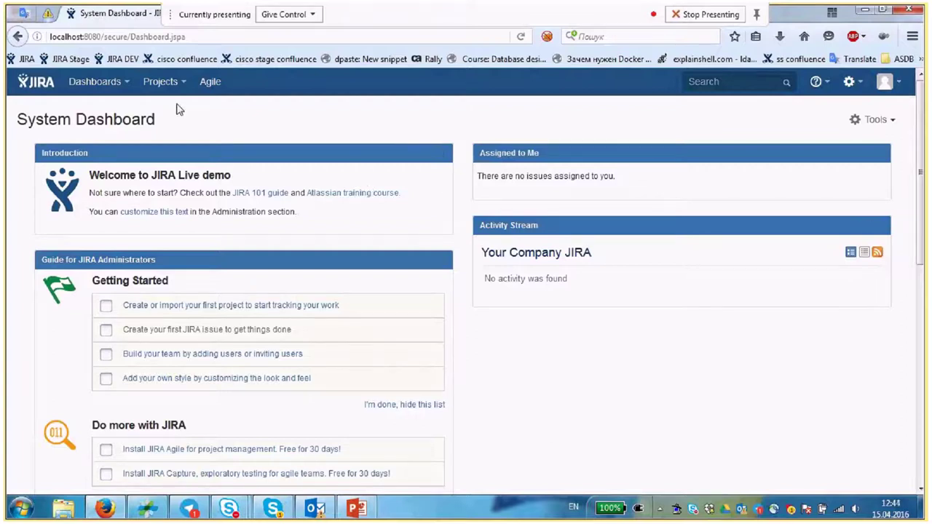
- Choose Issues from the gear administration menu and switch to the issue administration tab
click(164, 81)
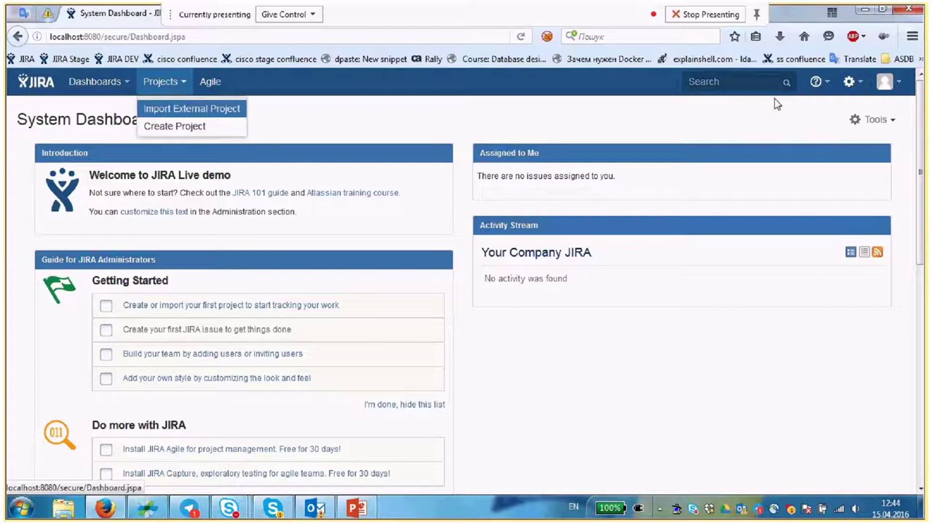
click(841, 106)
click(849, 81)
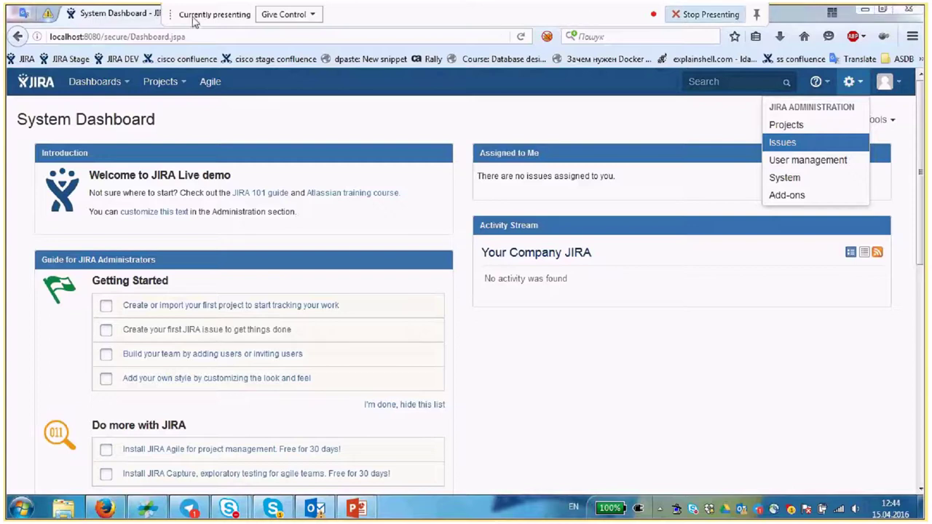
drag(170, 15, 624, 14)
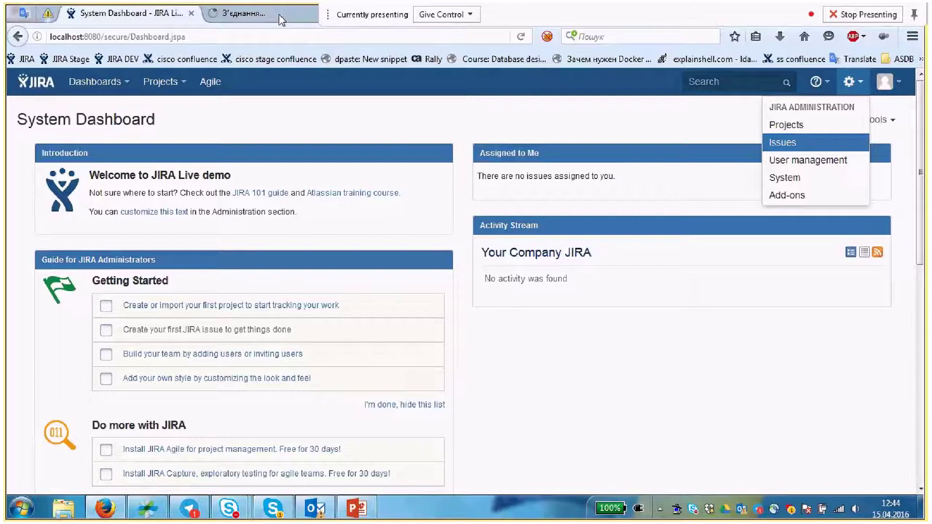
click(282, 20)
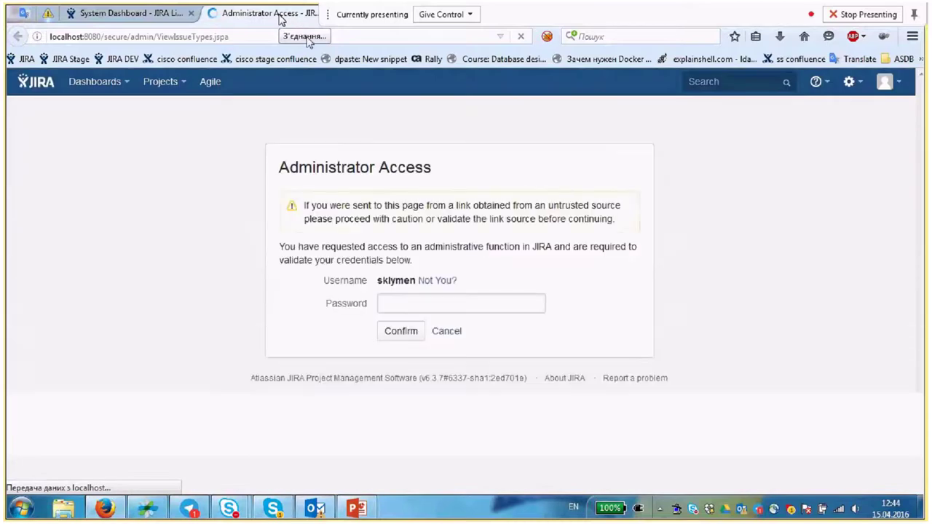
- Enter the administrator password to confirm admin access and reach the Issue Types list
text(a)
key(Return)
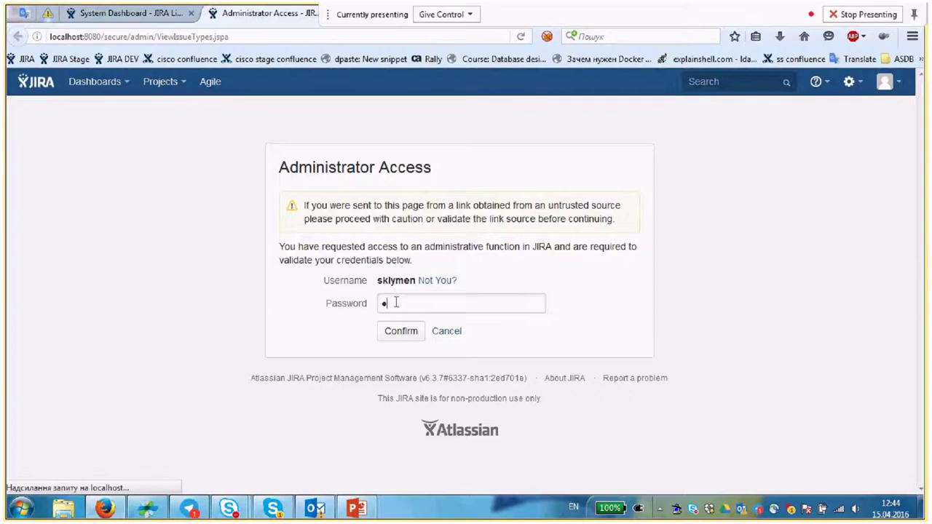
text(******)
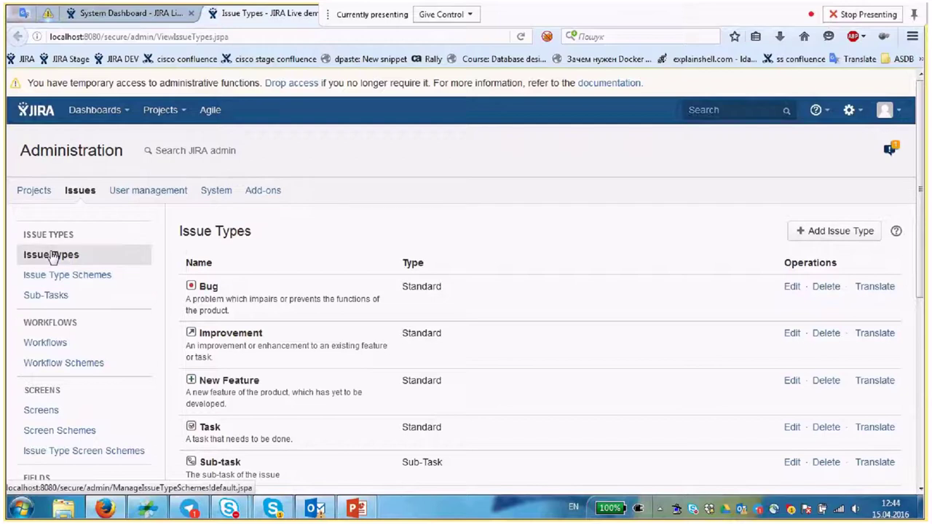
- Glance at the Default Issue Type Scheme, then go to Workflows, which shows no active workflows
scroll(233, 301, down, 2)
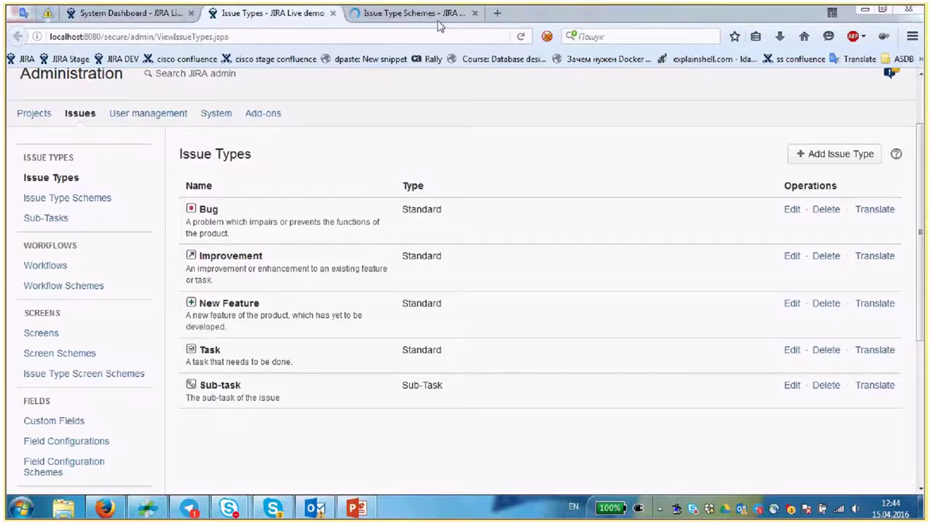
click(437, 18)
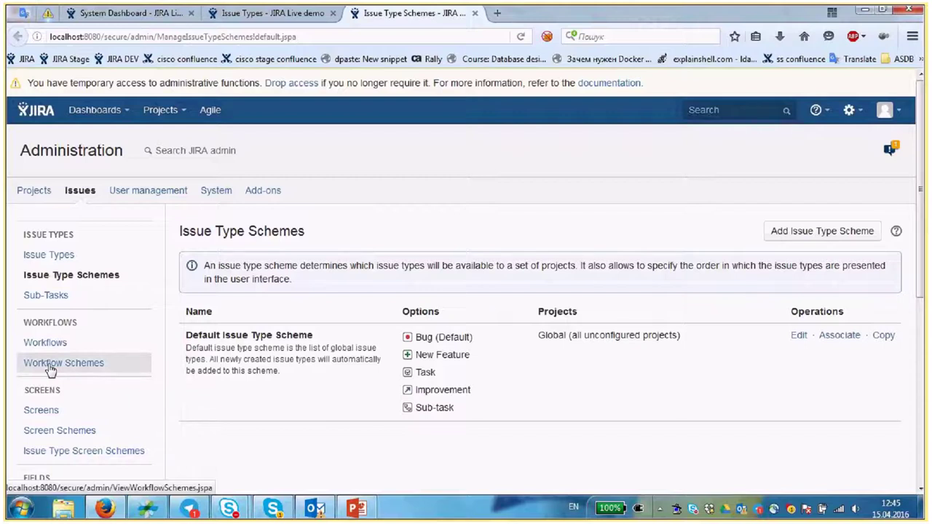
click(51, 348)
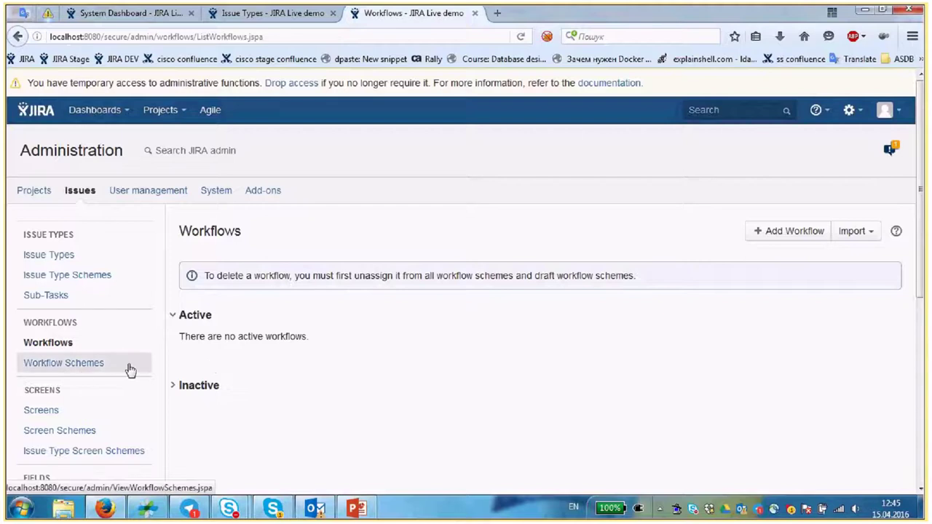
- Open Screens and scroll through Default Screen, Resolve Issue Screen and Workflow Screen
scroll(129, 371, down, 3)
scroll(130, 353, down, 1)
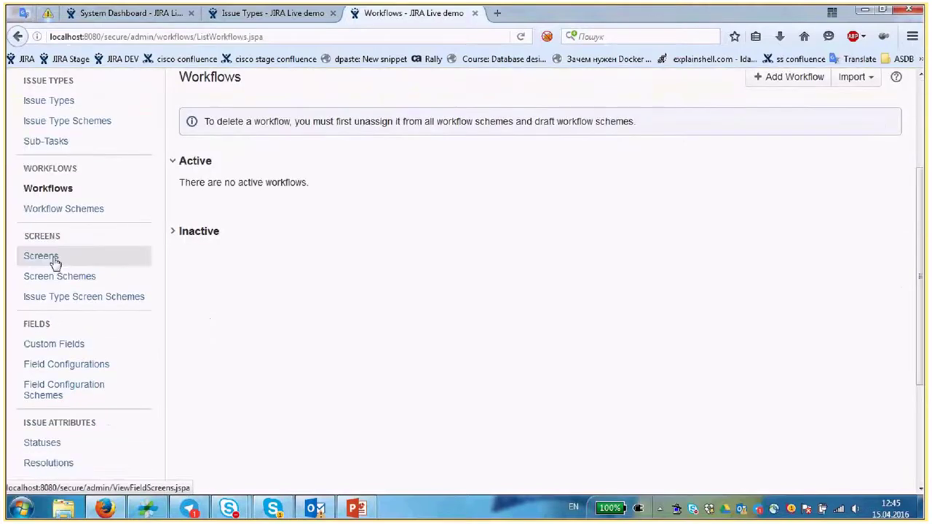
click(53, 261)
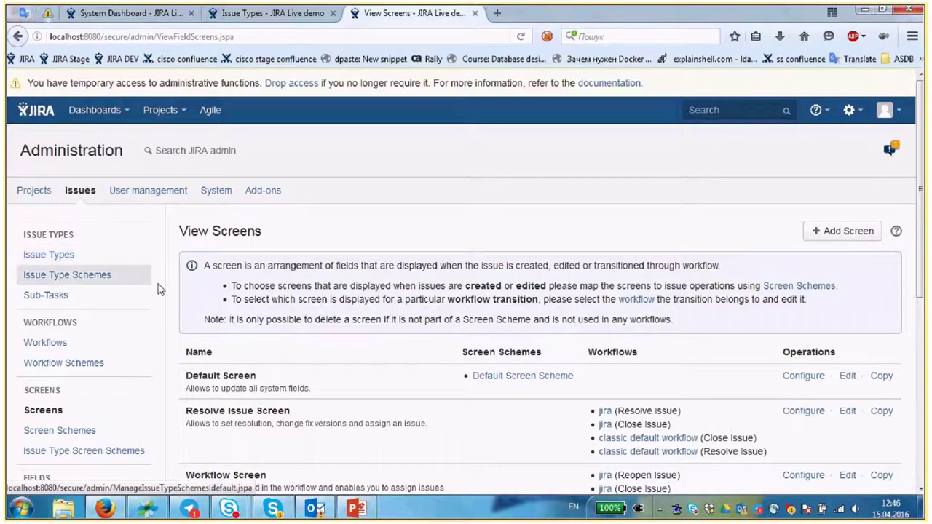
scroll(160, 290, down, 1)
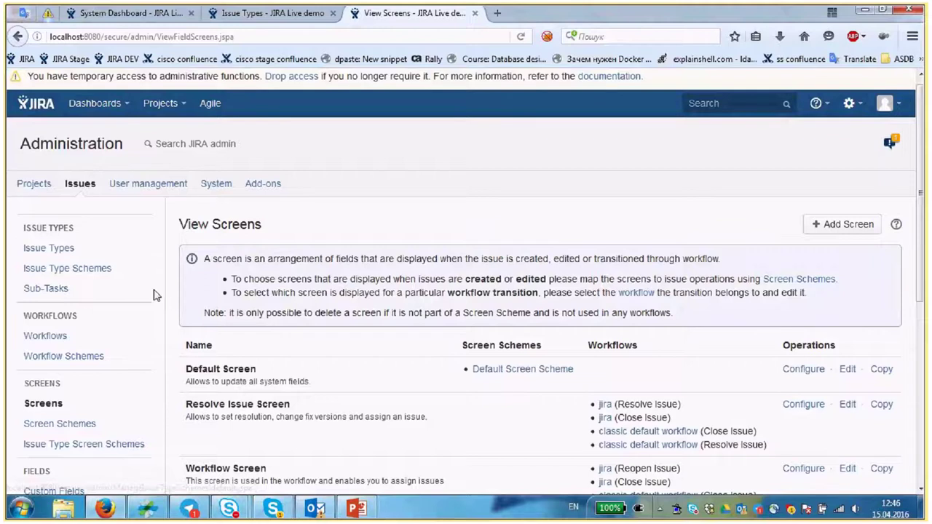
scroll(154, 295, down, 3)
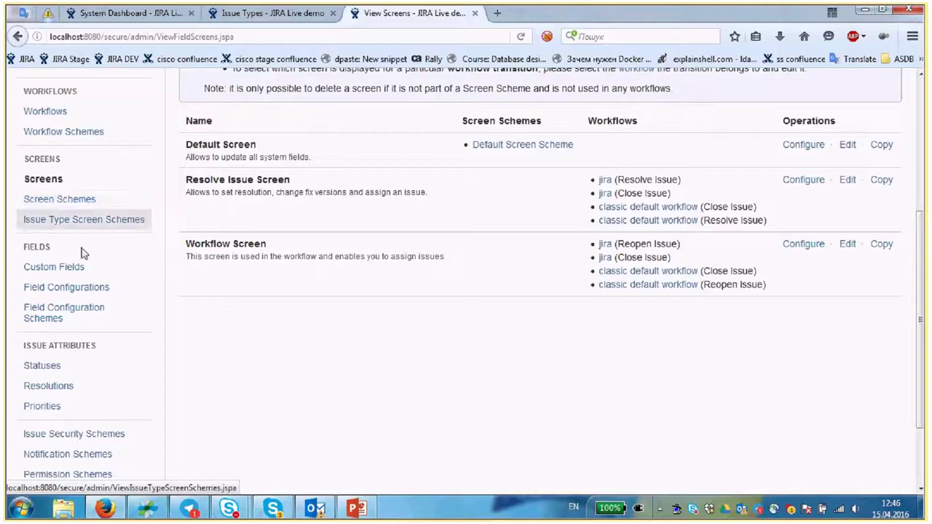
scroll(83, 204, down, 2)
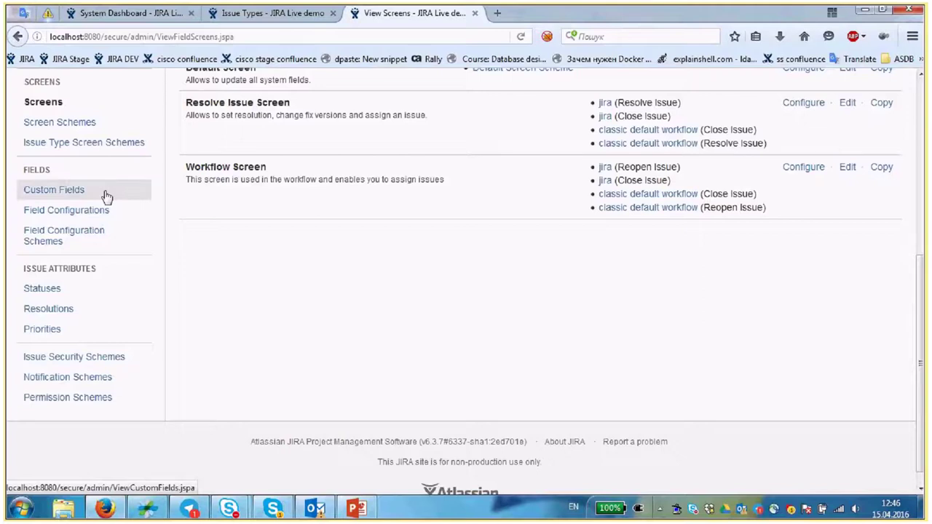
- Open Custom Fields under FIELDS and scroll to confirm no custom fields are defined
click(49, 194)
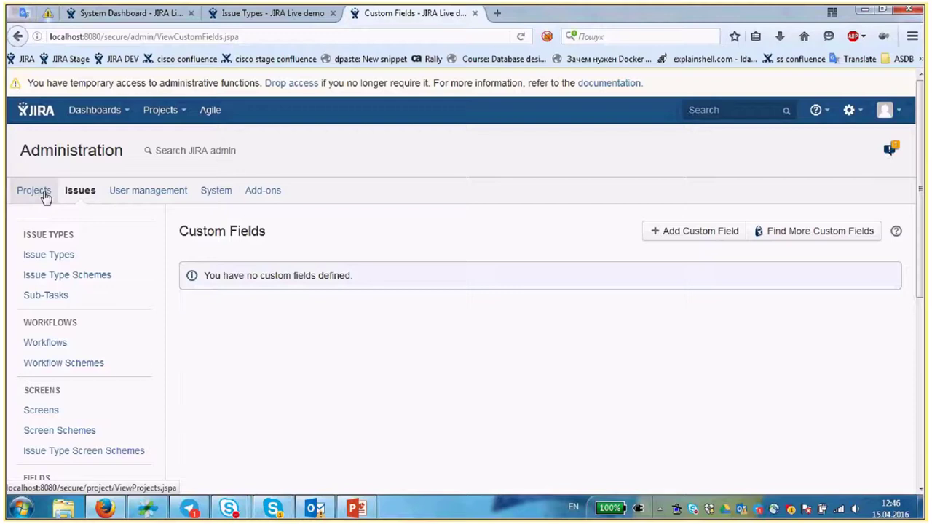
scroll(221, 298, down, 3)
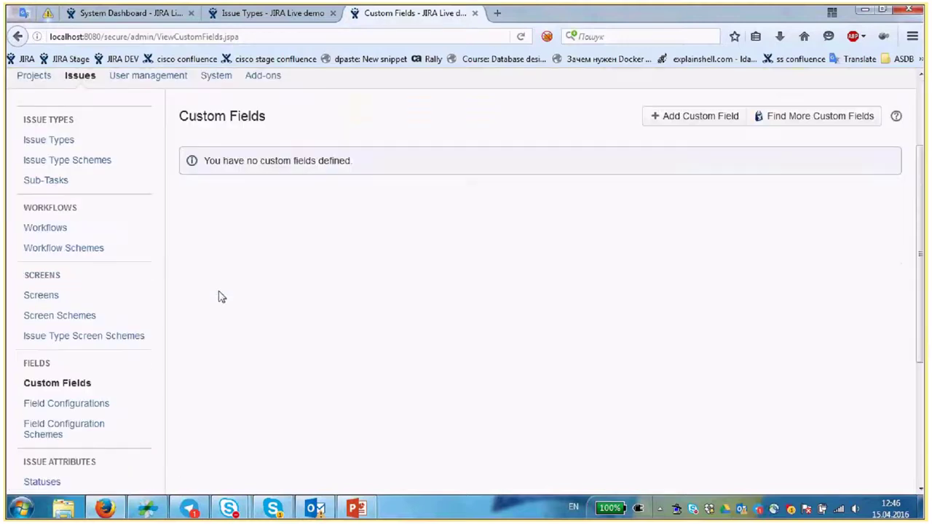
scroll(210, 304, down, 1)
scroll(211, 305, up, 4)
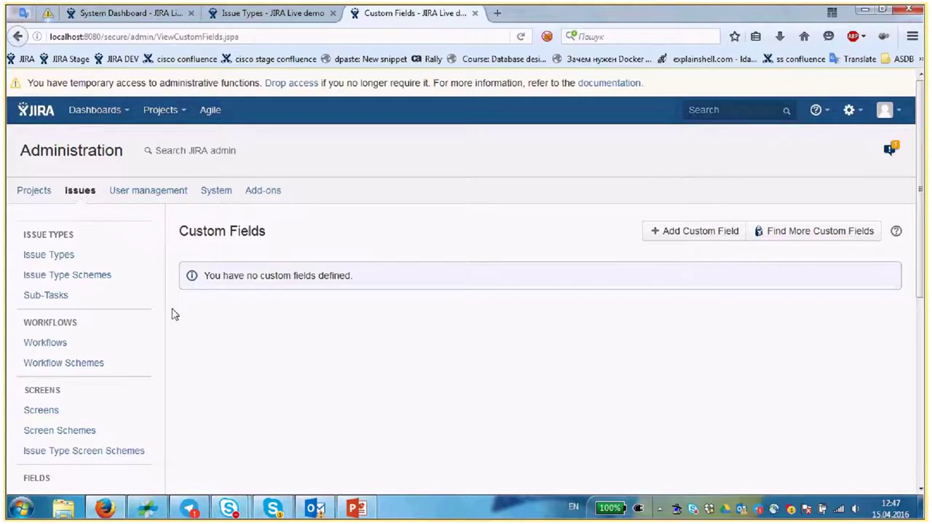
scroll(171, 305, down, 5)
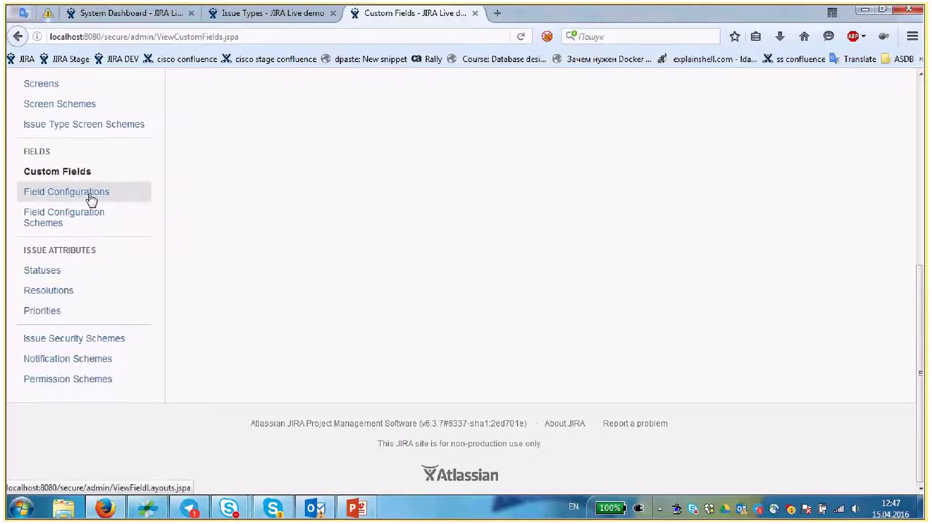
scroll(104, 200, up, 1)
scroll(18, 198, up, 2)
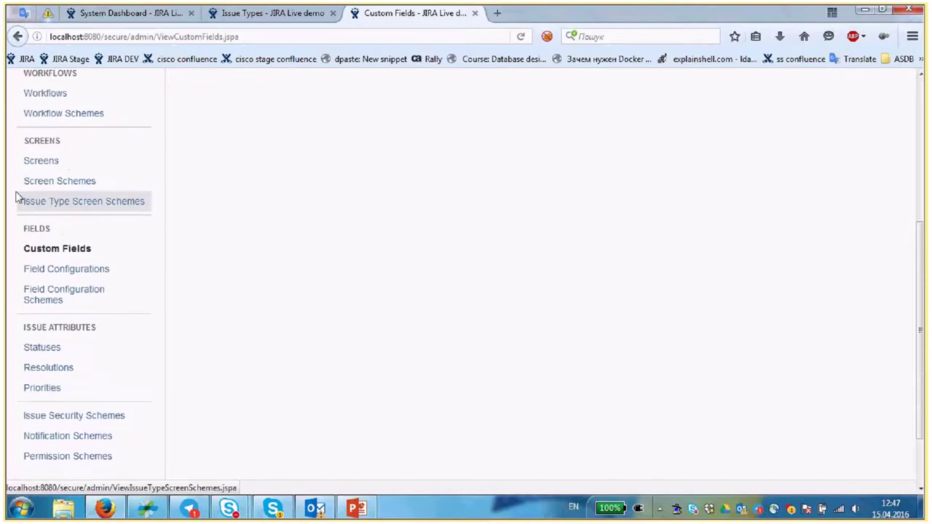
scroll(174, 232, up, 4)
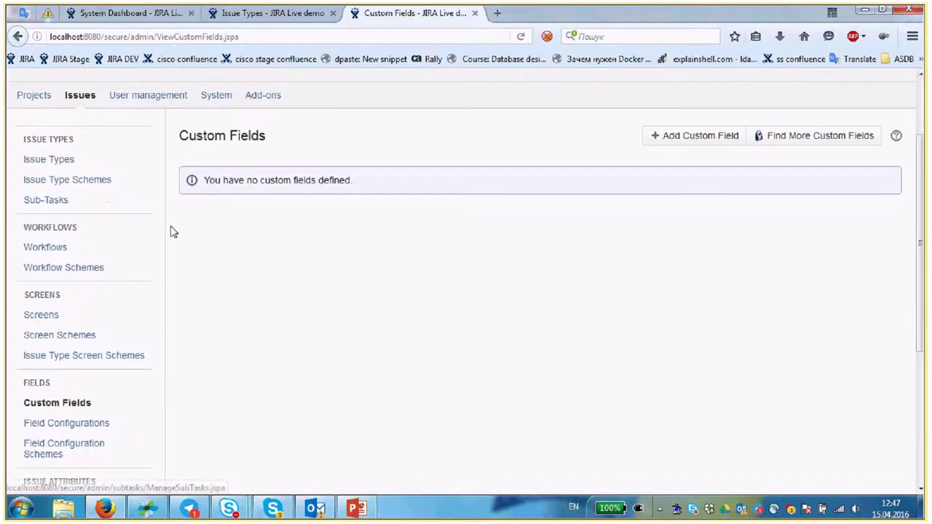
scroll(122, 319, down, 4)
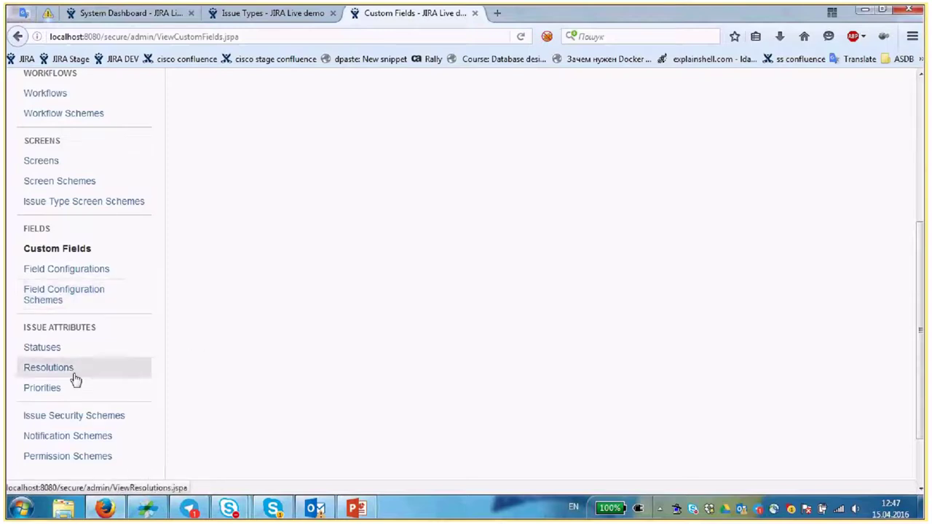
scroll(245, 328, down, 2)
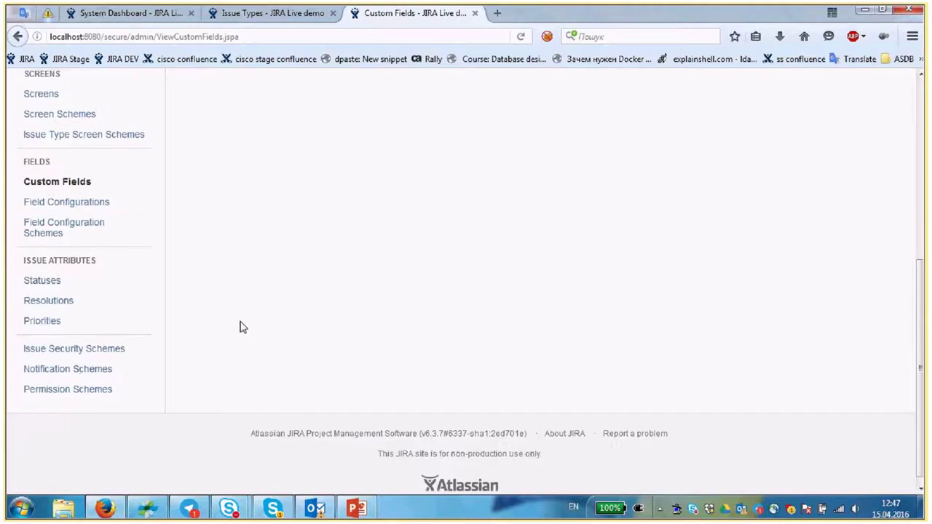
scroll(196, 320, up, 2)
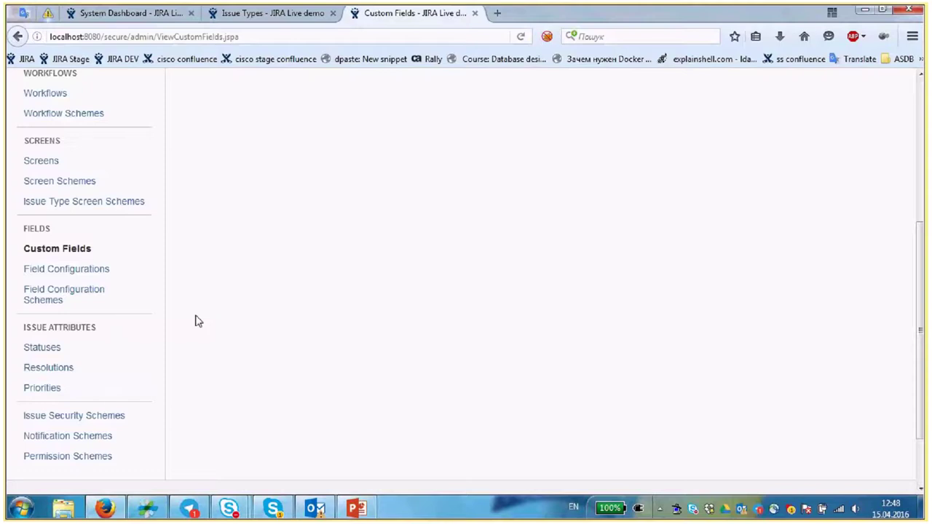
scroll(195, 322, down, 2)
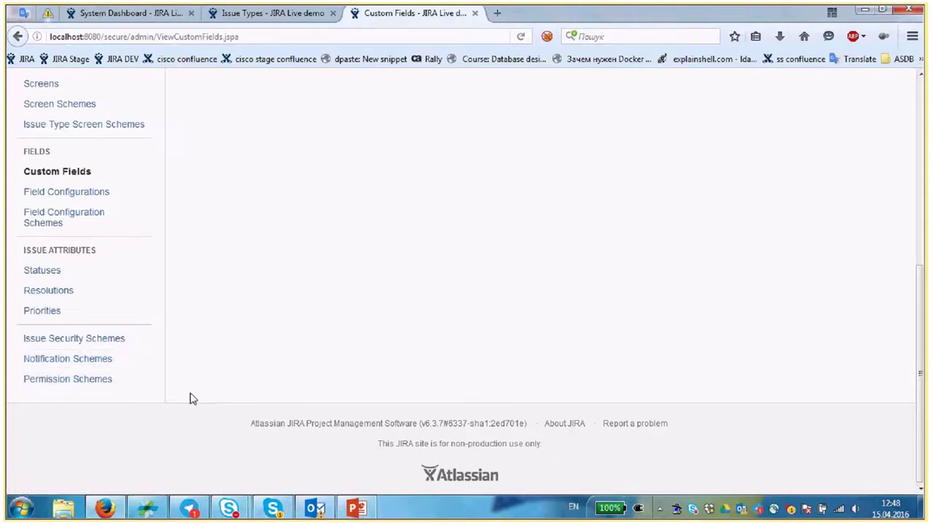
scroll(191, 398, up, 2)
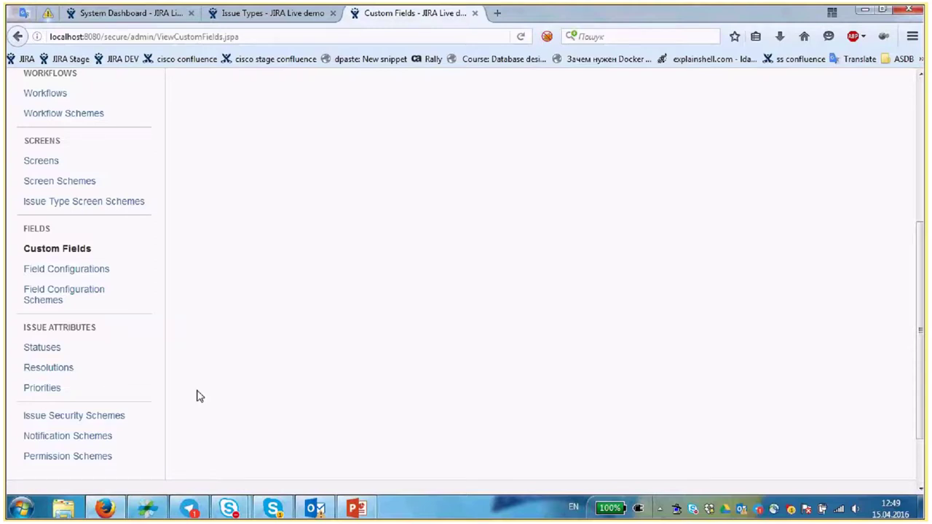
scroll(200, 396, up, 3)
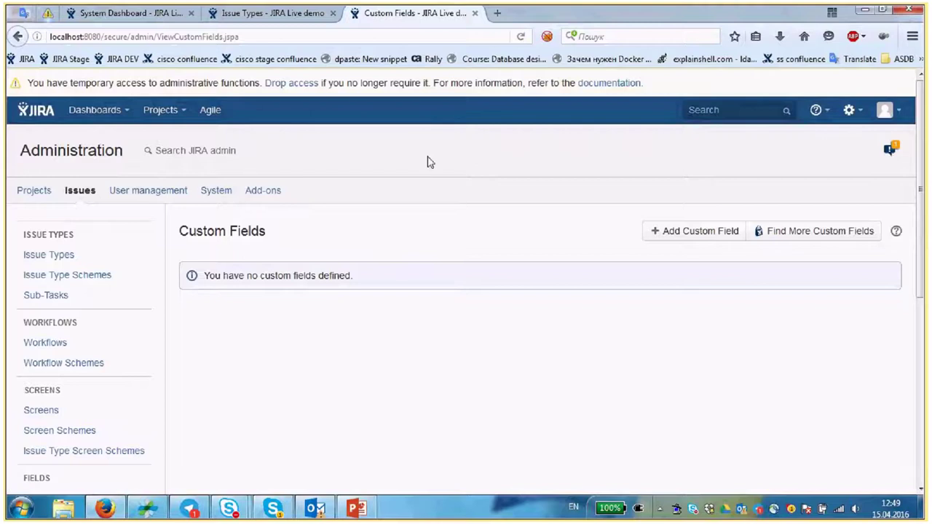
- Start a new project using the Simple Issue Tracking template
click(859, 119)
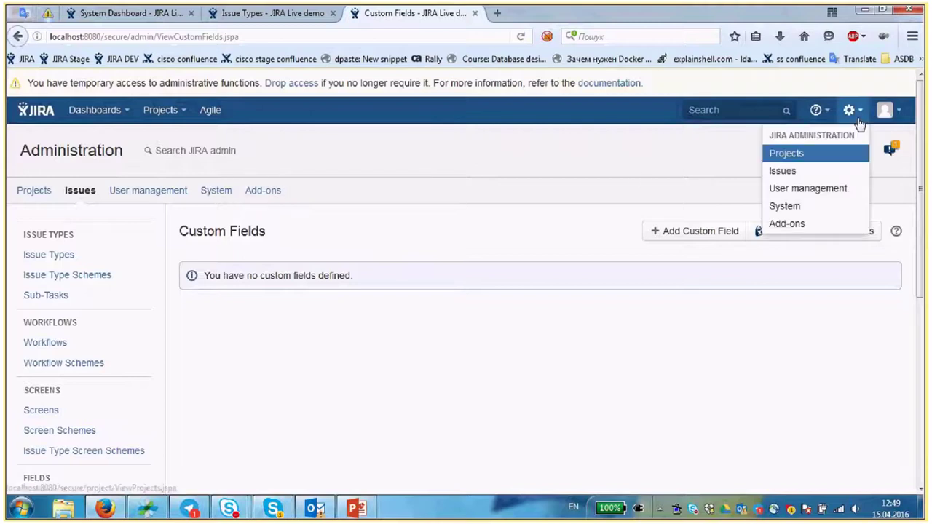
click(162, 110)
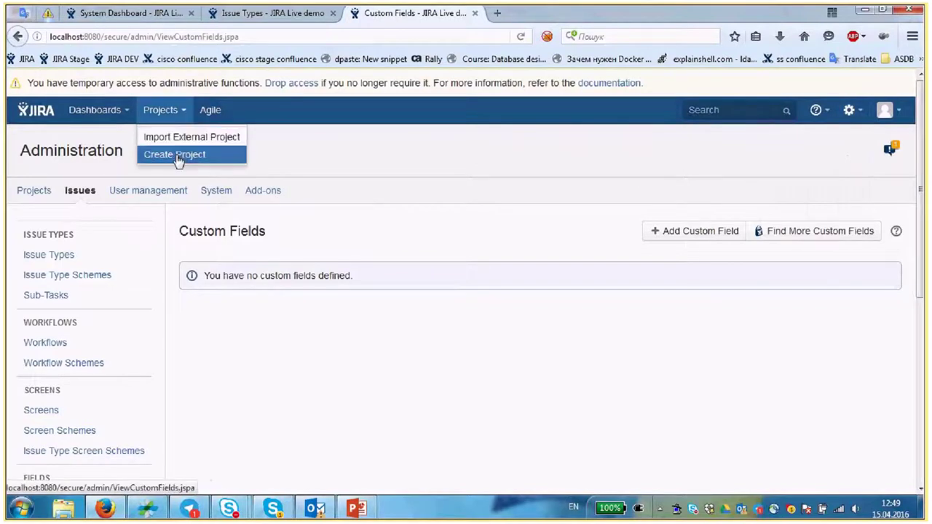
click(454, 161)
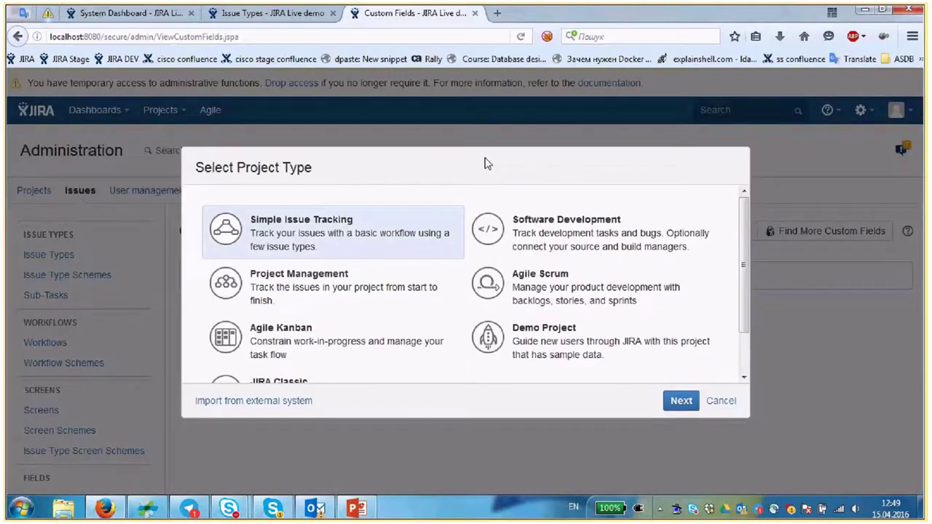
click(679, 401)
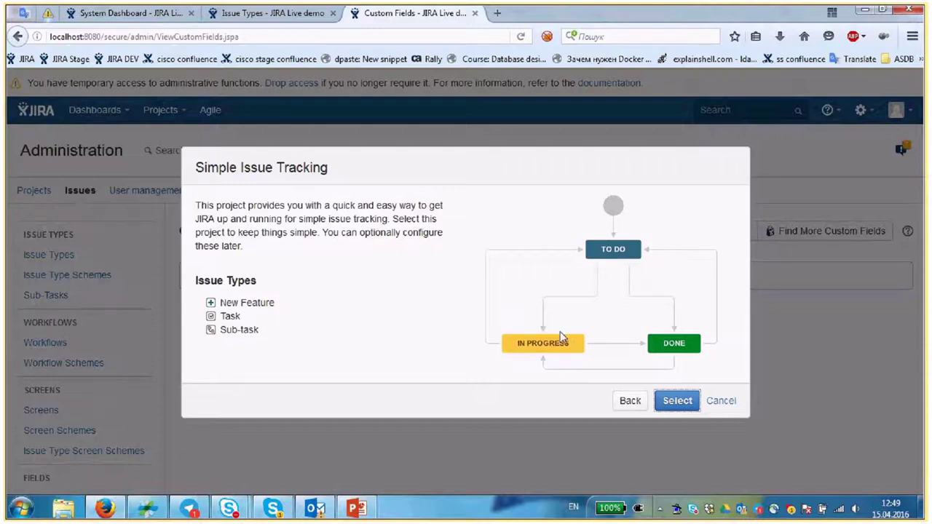
click(679, 402)
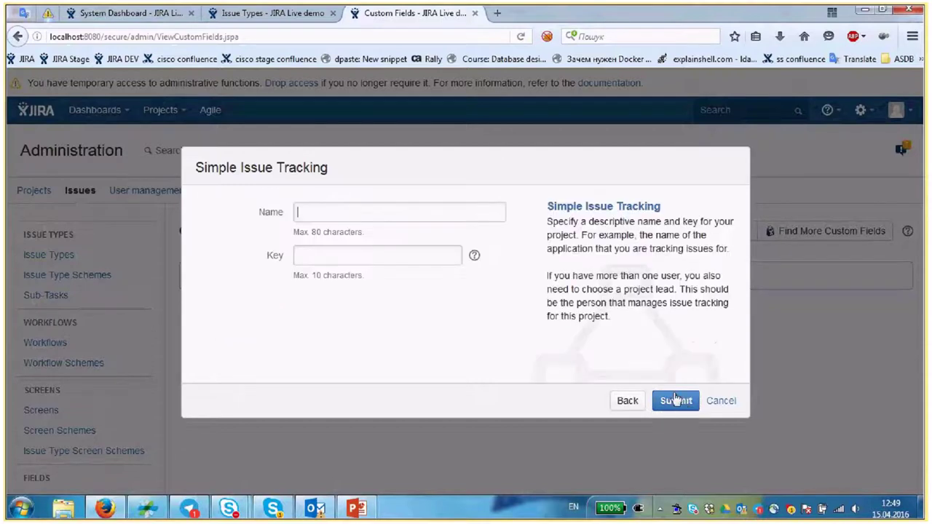
- Name the project 'Test 1', keep the key TEST, and submit it
text(Test 1)
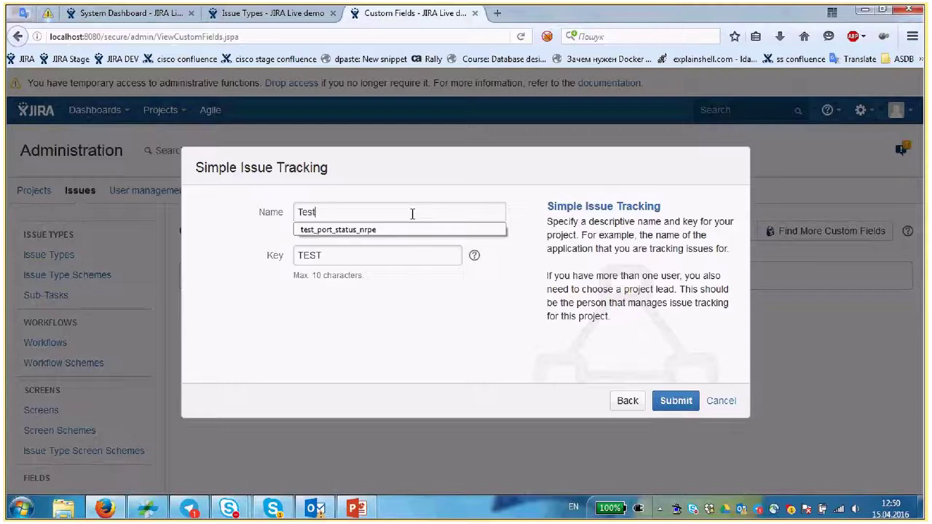
click(373, 257)
double_click(358, 258)
click(358, 258)
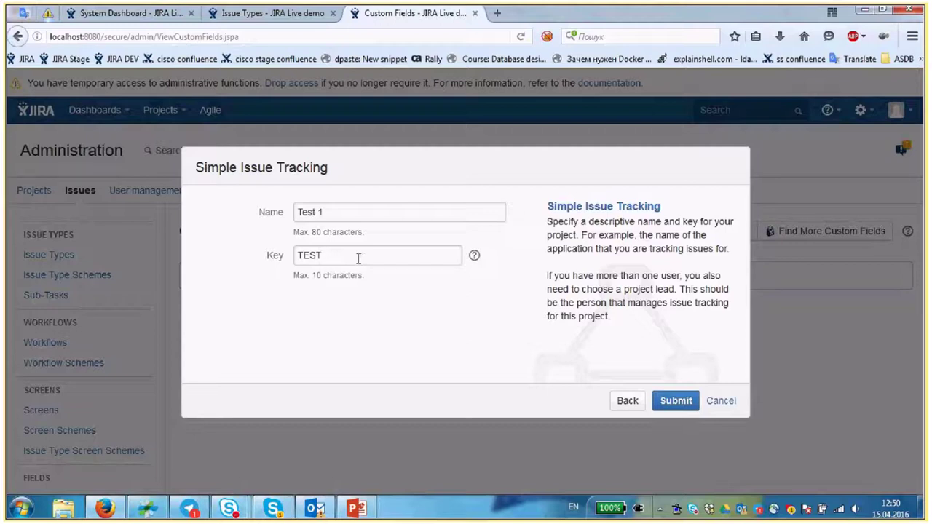
drag(337, 217, 295, 212)
click(331, 256)
drag(298, 256, 314, 254)
click(326, 255)
click(679, 401)
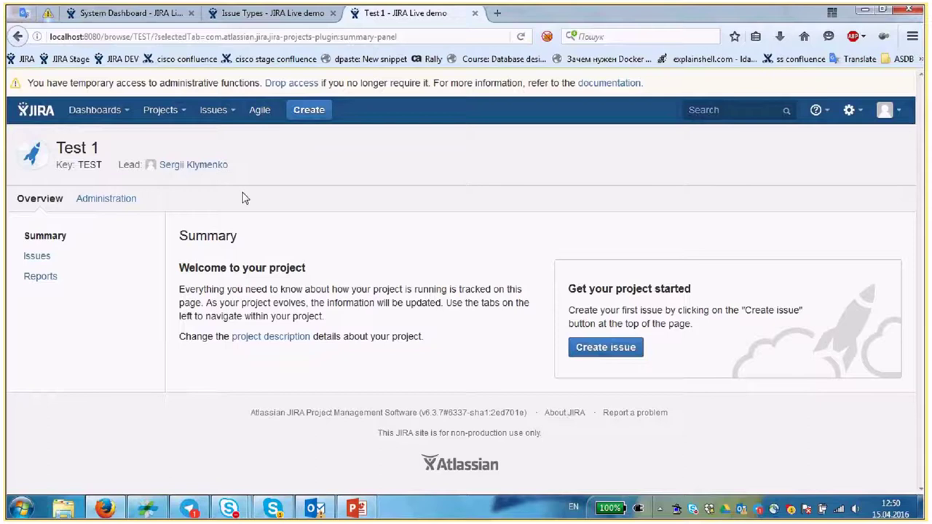
- Click the Administration tab on the Test 1 project summary page
click(106, 198)
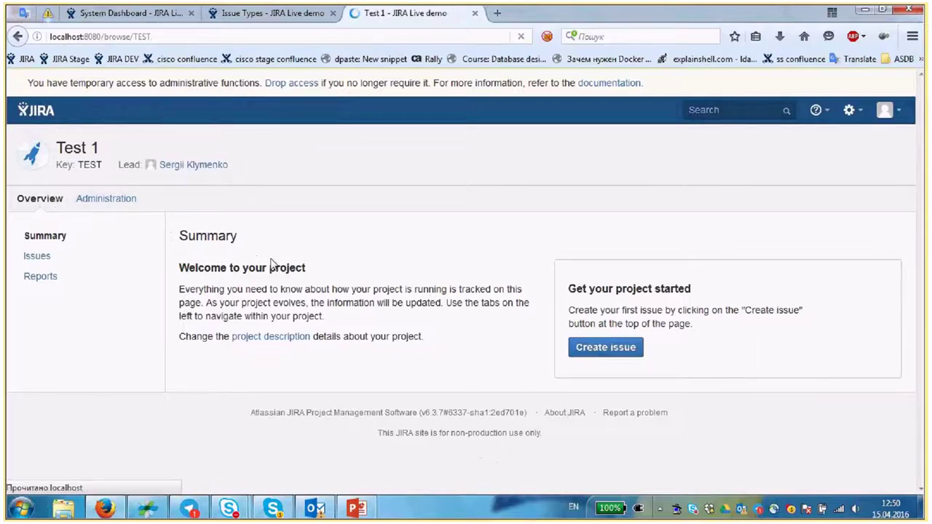
click(129, 210)
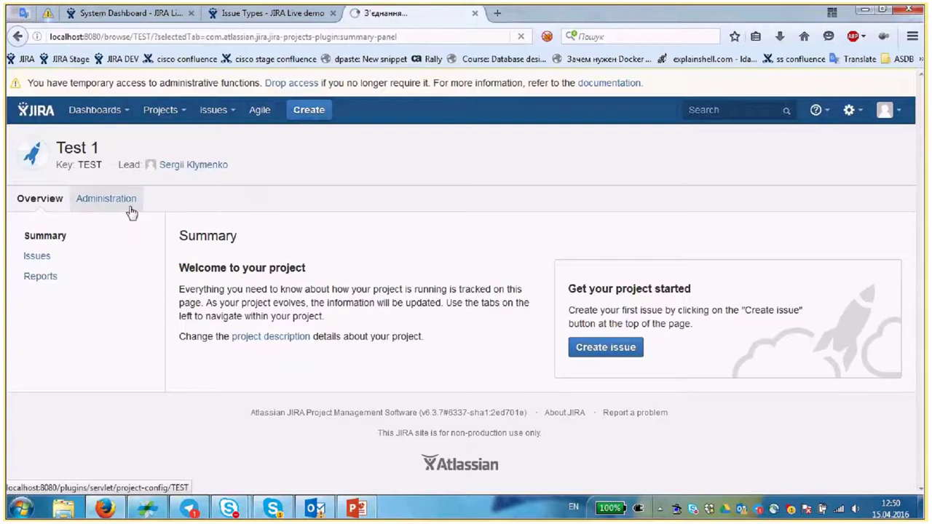
- Open Test 1's Administration page and review its Simple Issue Tracking issue type scheme
click(131, 212)
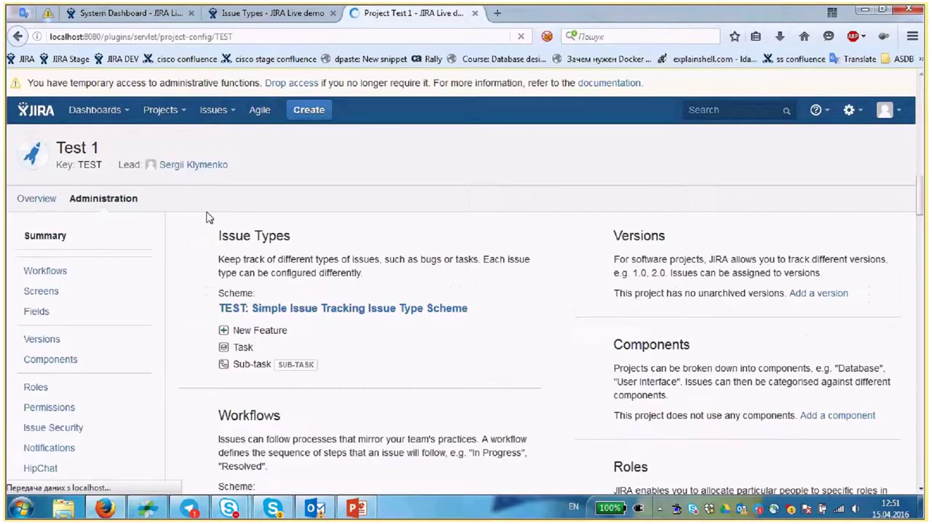
scroll(467, 239, down, 5)
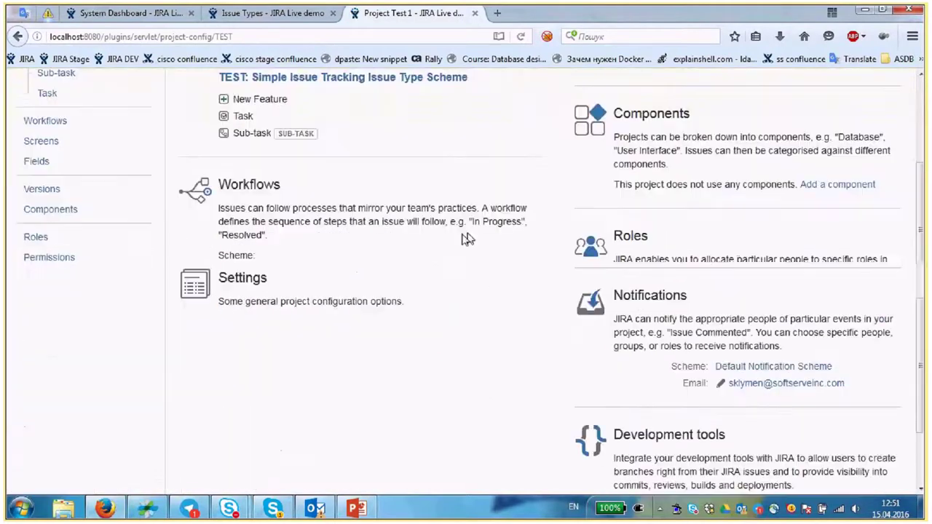
scroll(463, 243, down, 5)
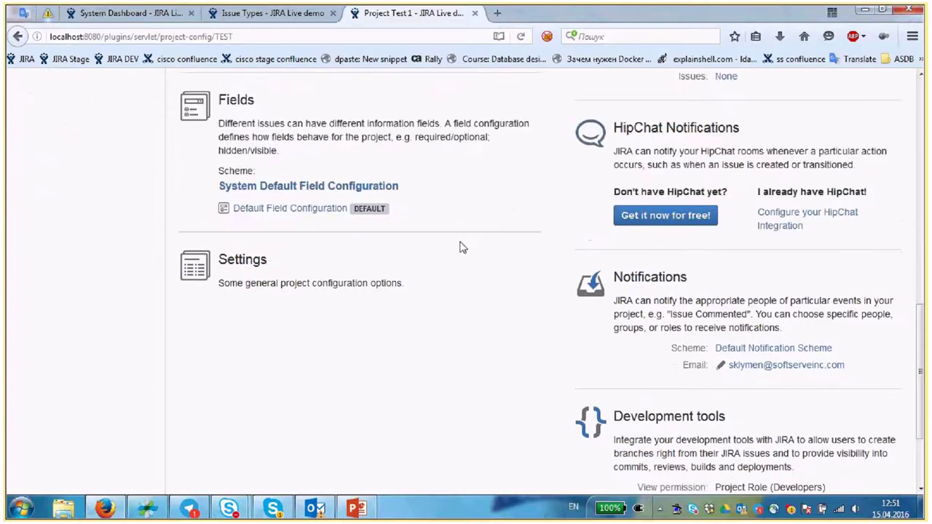
scroll(460, 247, up, 10)
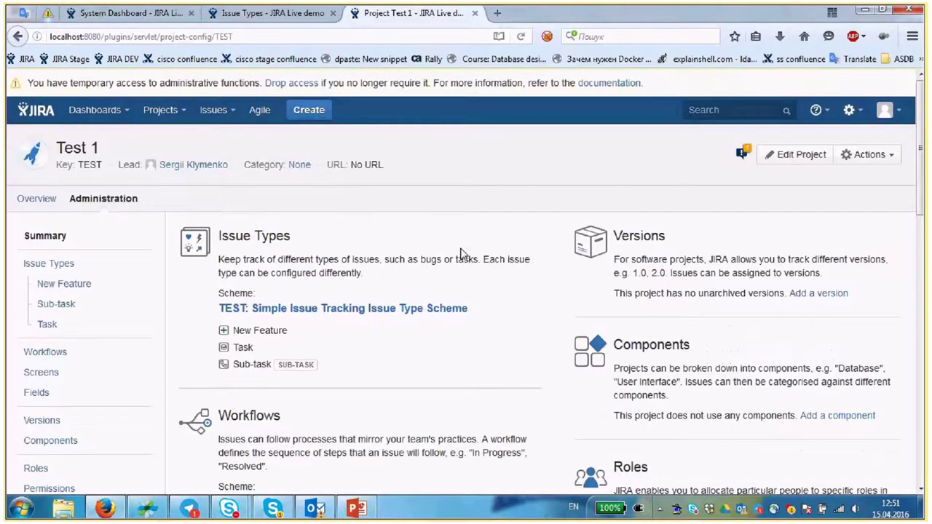
scroll(460, 253, down, 3)
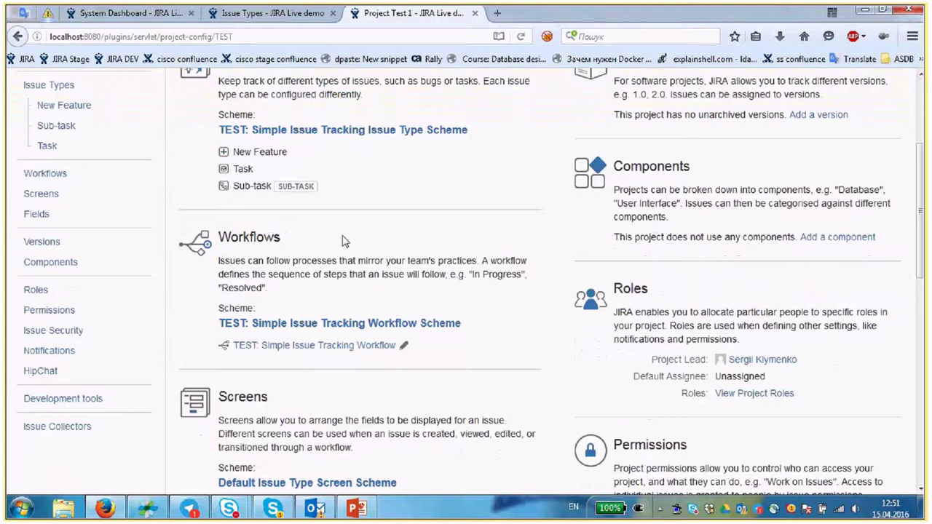
scroll(344, 241, up, 3)
drag(219, 308, 468, 309)
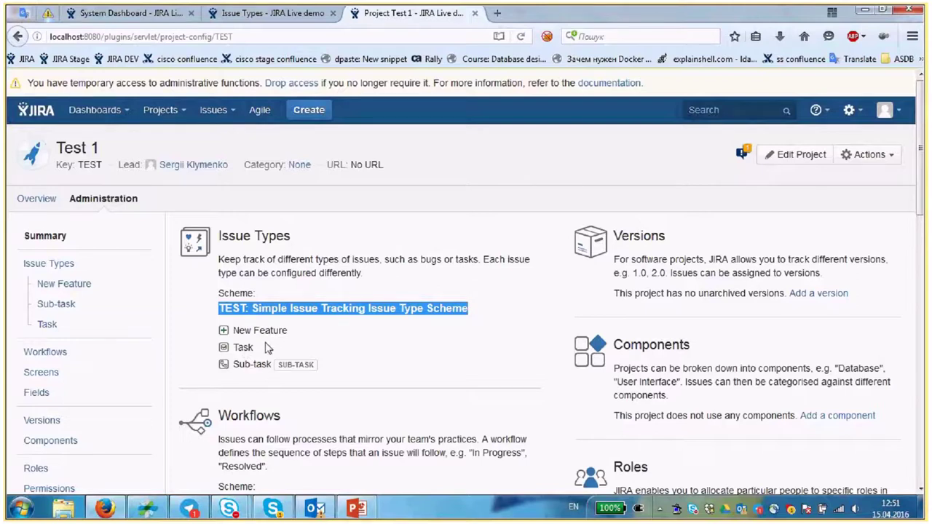
- Review the workflow and screen schemes and open their links in separate tabs
scroll(268, 349, down, 2)
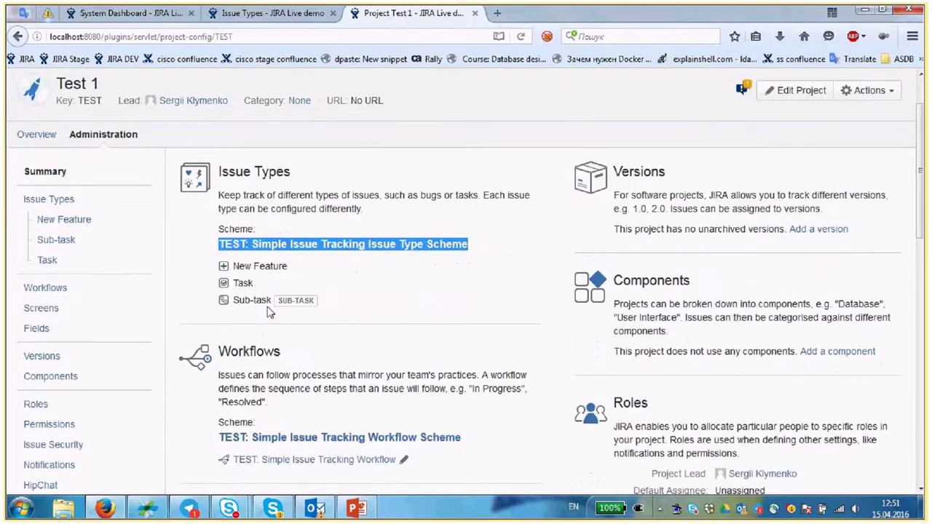
scroll(269, 312, down, 5)
drag(220, 271, 458, 272)
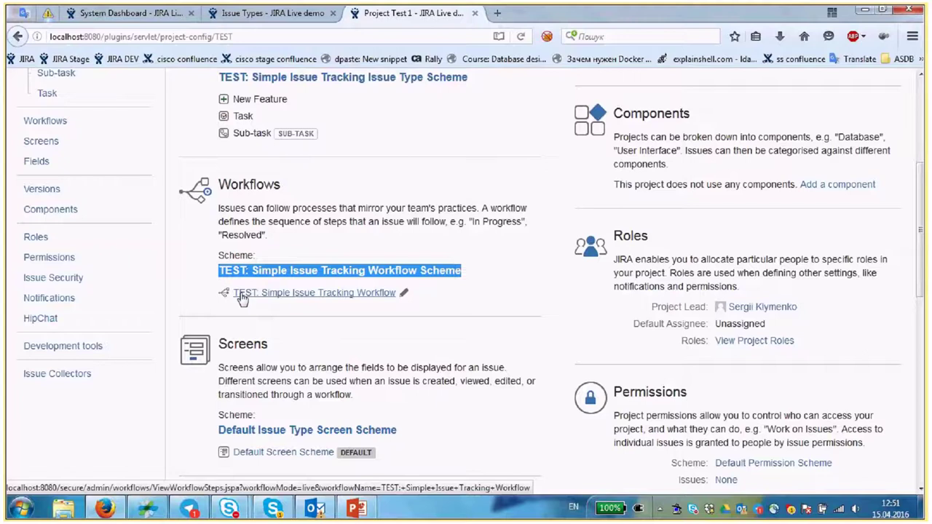
scroll(226, 285, down, 4)
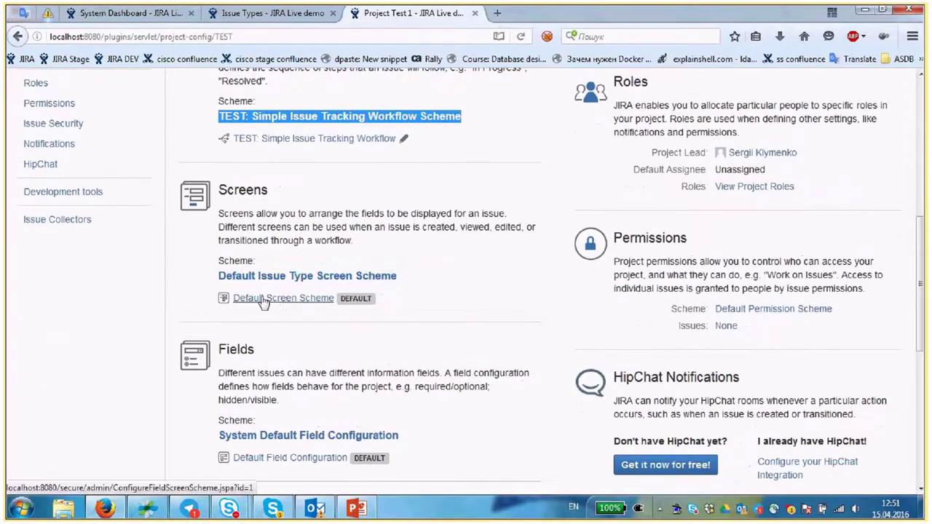
scroll(561, 309, up, 6)
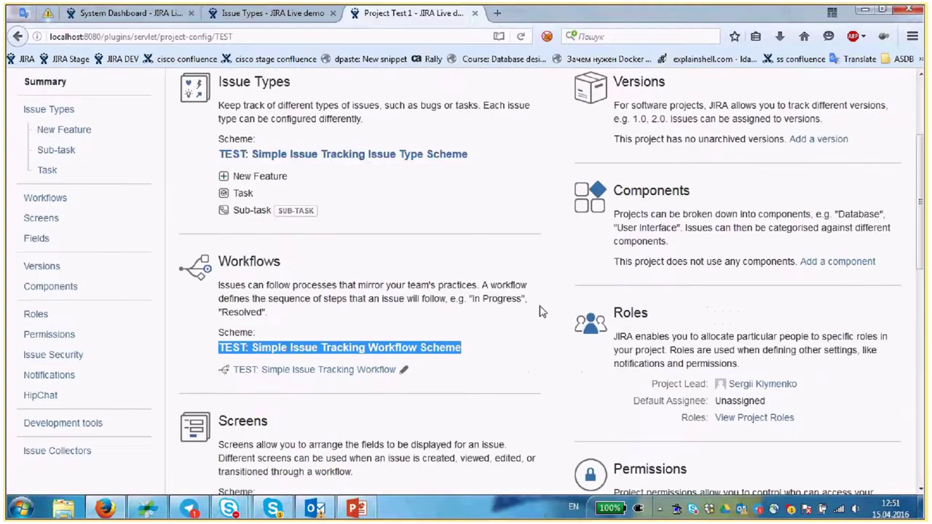
scroll(541, 312, up, 2)
drag(233, 253, 276, 298)
scroll(276, 298, down, 4)
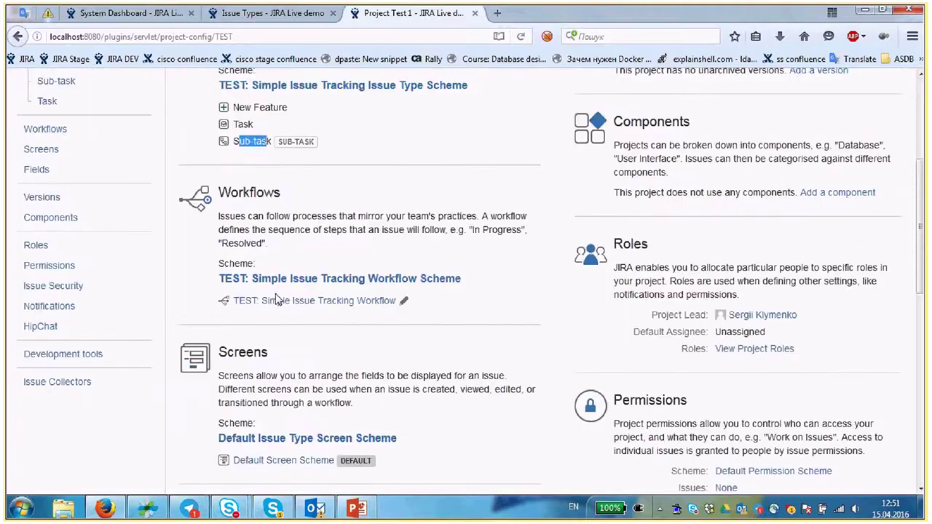
scroll(264, 380, down, 2)
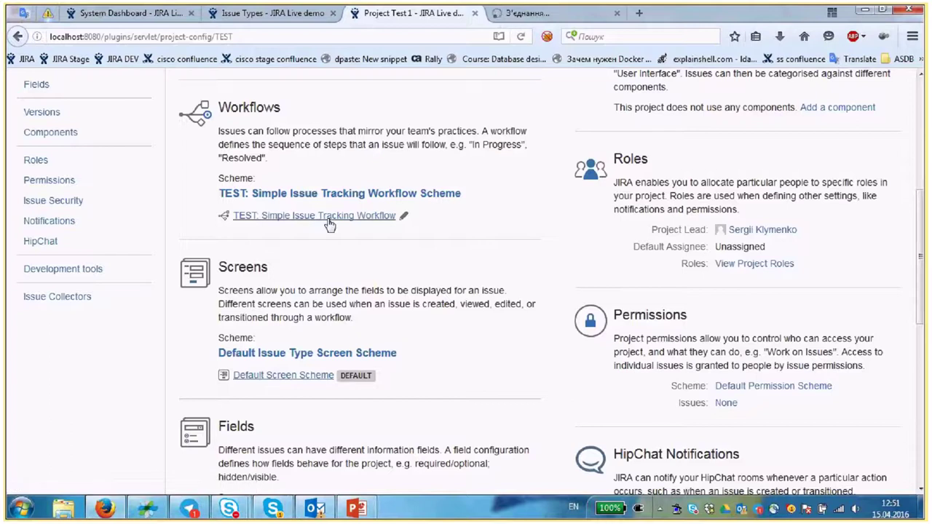
mouse_move(515, 14)
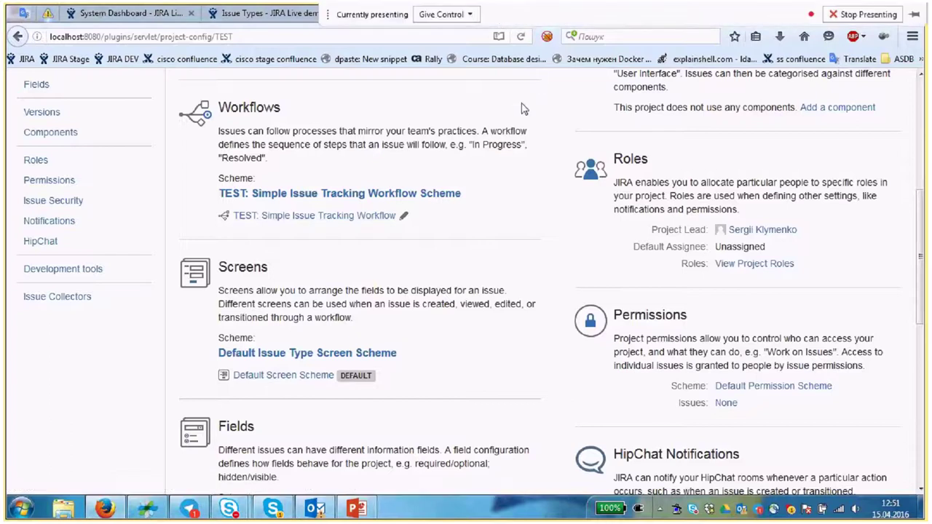
- Open the Default Screen's configuration from the screen scheme tab
click(559, 22)
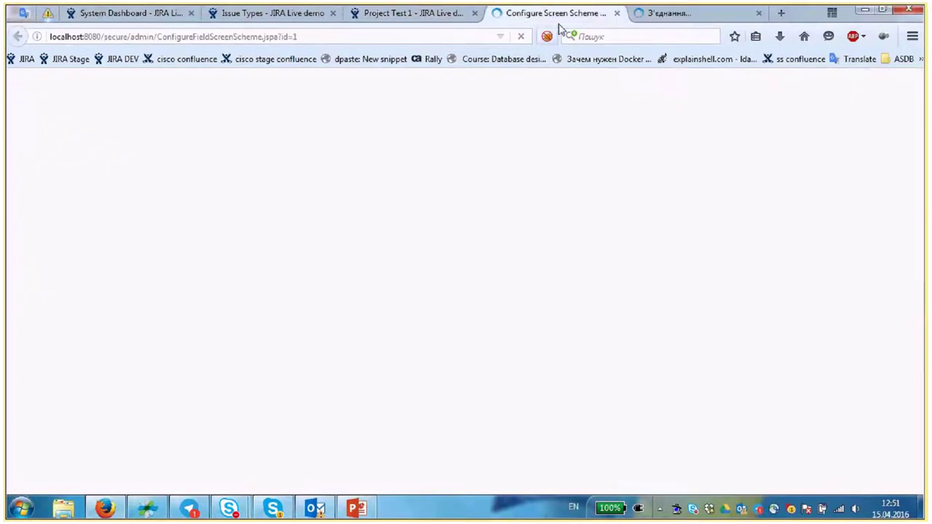
key(ctrl+Tab)
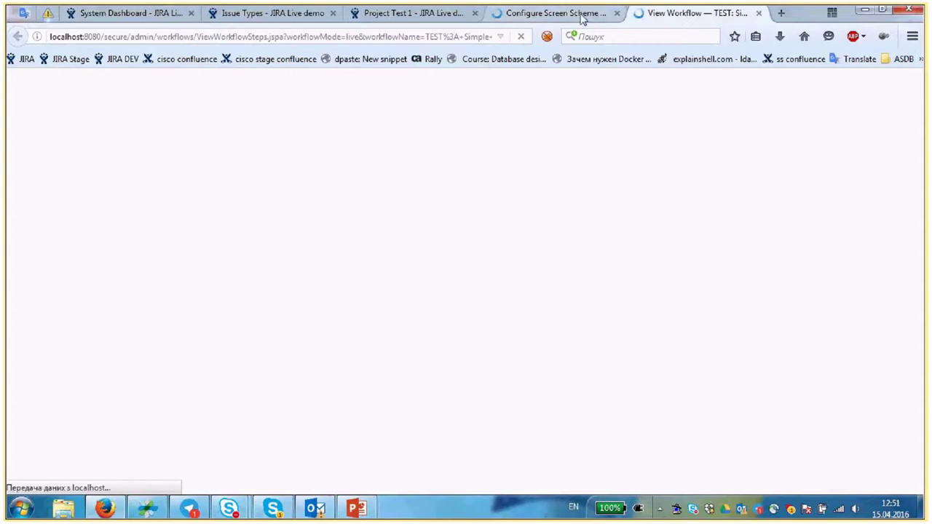
click(582, 16)
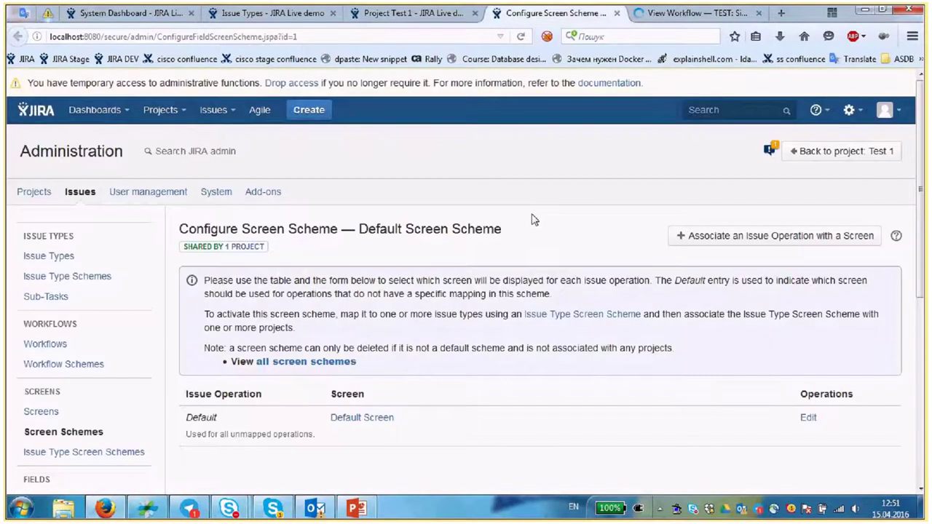
scroll(534, 220, down, 2)
click(362, 340)
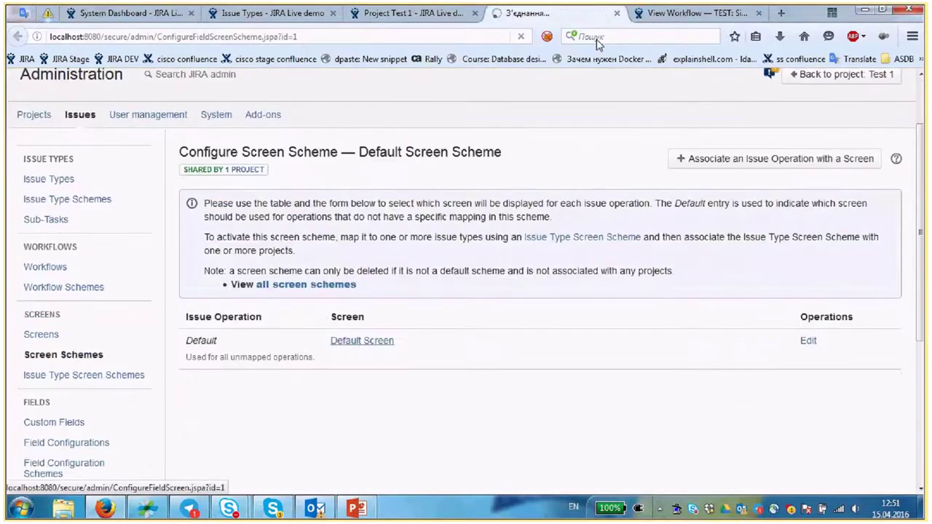
- Show the TEST: Simple Issue Tracking Workflow as a diagram, then return to the project administration tab
key(ctrl+Tab)
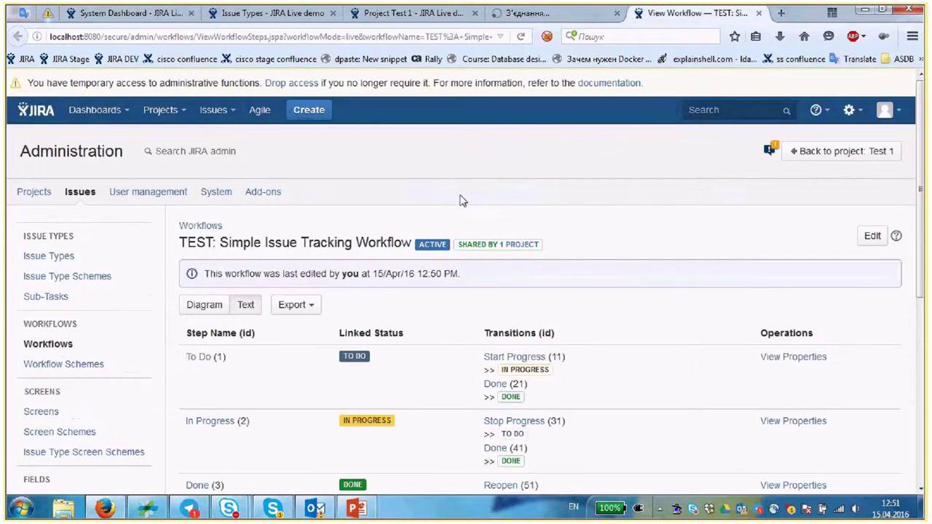
scroll(206, 229, down, 2)
click(206, 229)
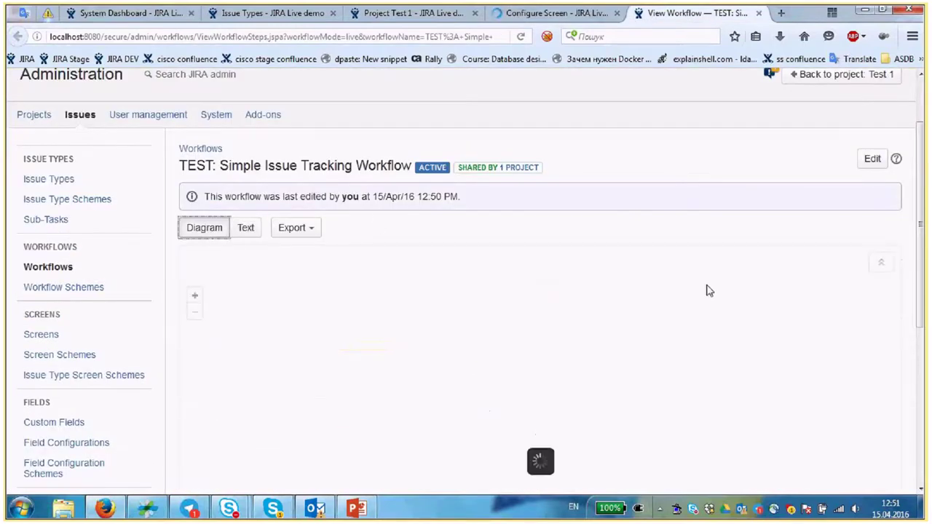
scroll(707, 289, down, 1)
scroll(707, 289, down, 2)
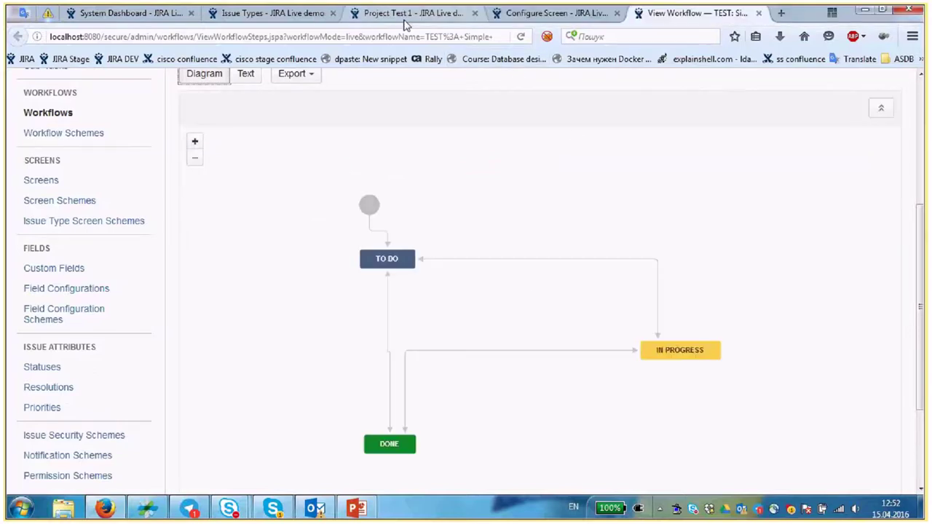
click(406, 15)
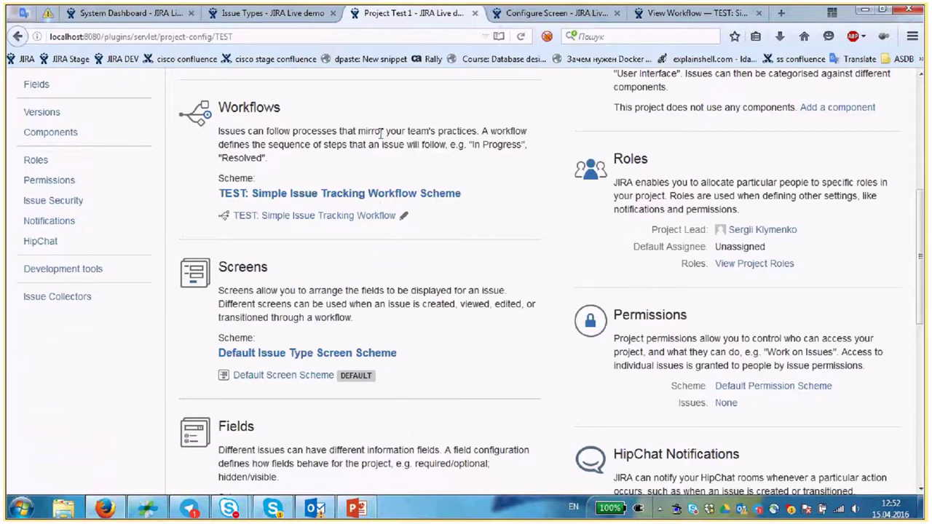
scroll(380, 133, up, 5)
- Check the workflow diagram and Default Screen tabs, then create a New Feature issue in Test 1
click(331, 116)
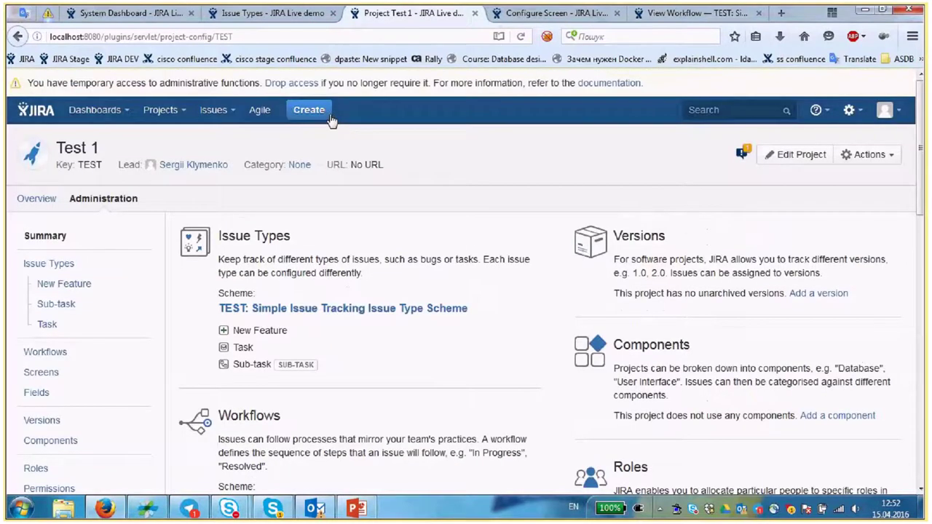
click(696, 13)
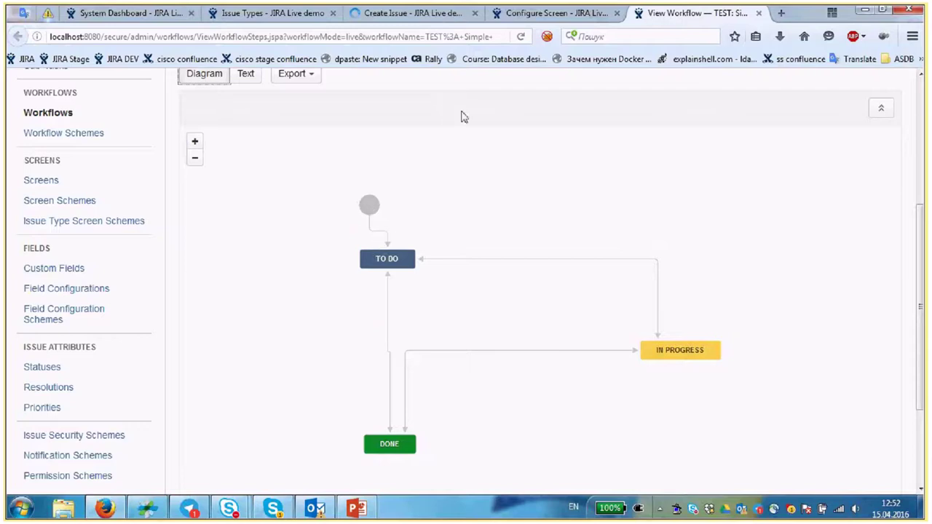
click(554, 13)
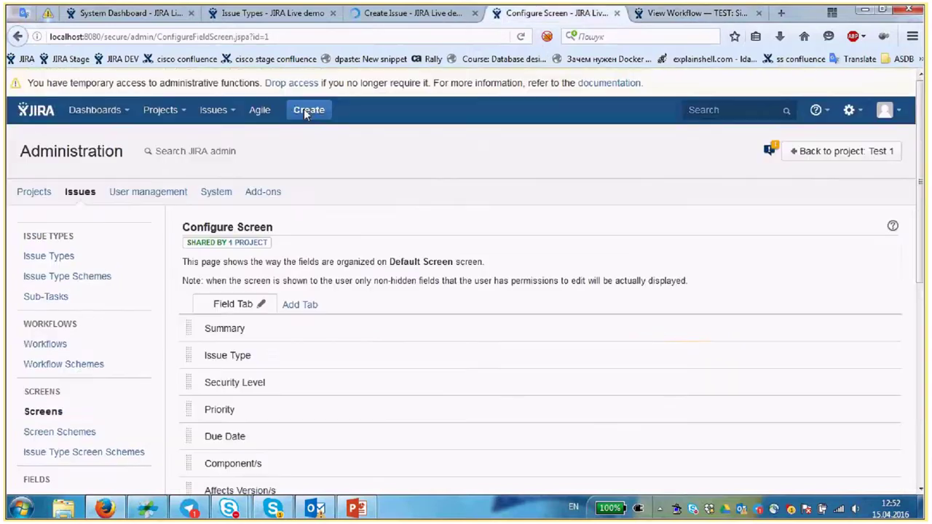
click(306, 109)
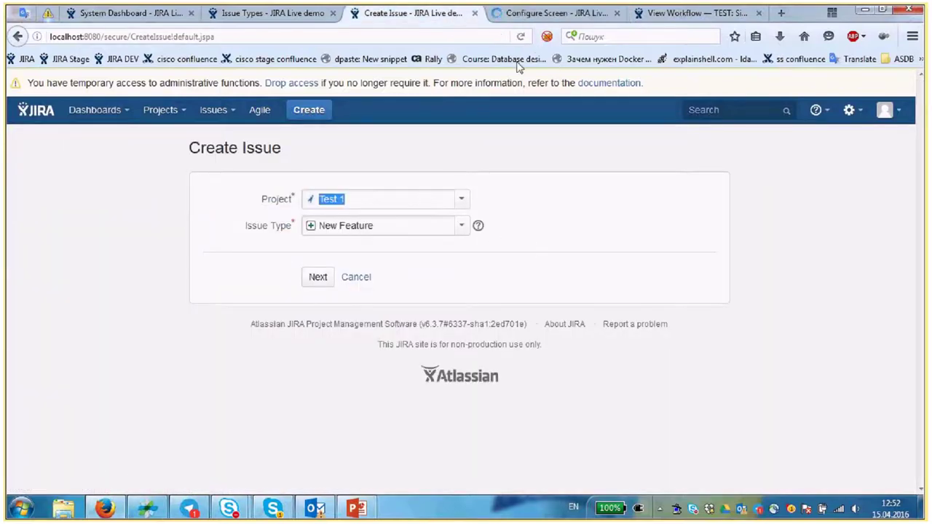
- Continue to the issue details and enter the summary 'Test ticket 1'
click(323, 281)
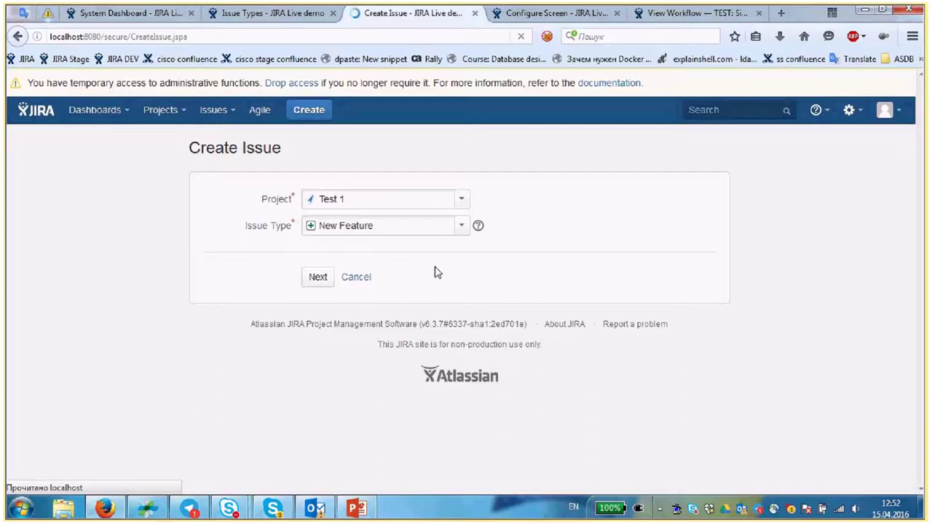
click(364, 246)
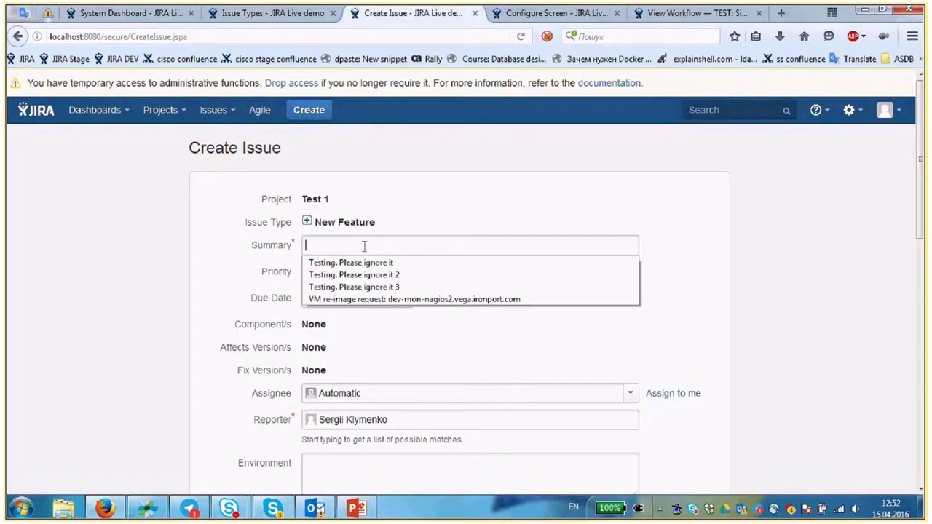
text(Test ticket 1)
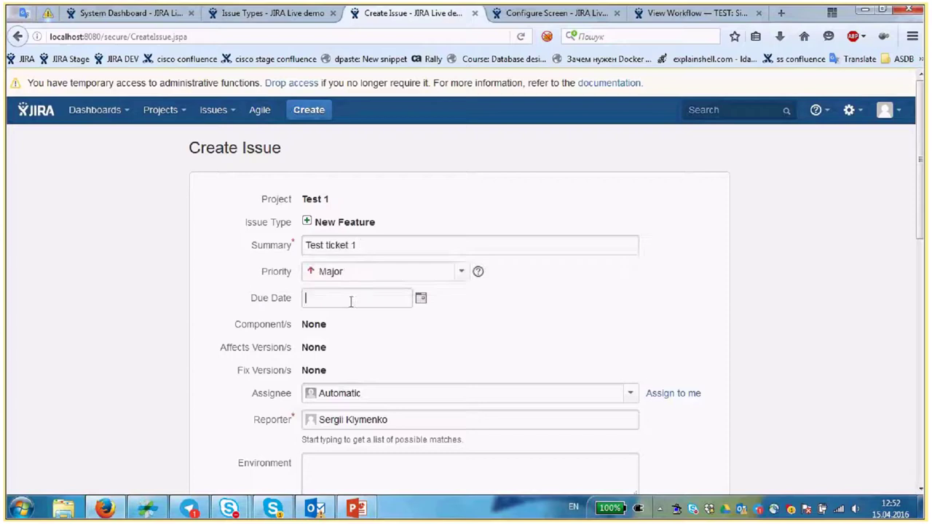
- Compare the Default Screen's field list with the Create Issue form, reselecting the summary text
click(522, 16)
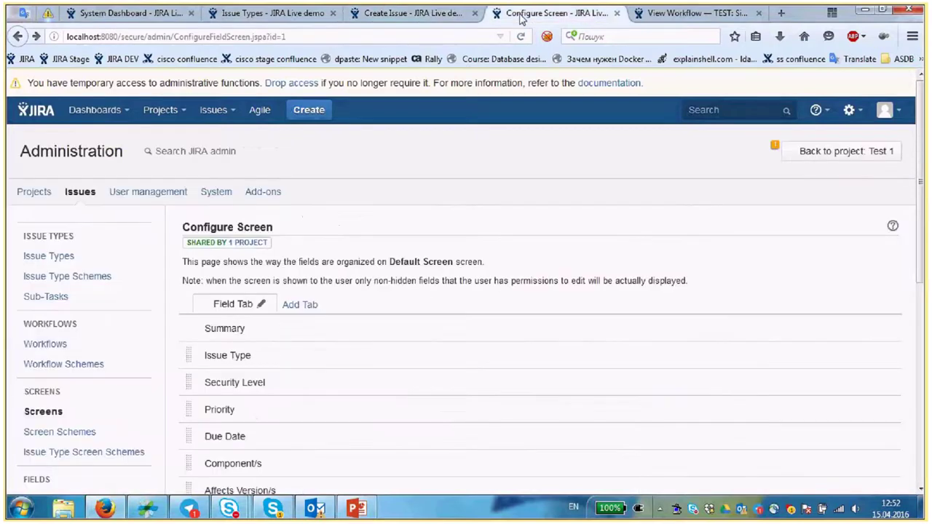
click(413, 14)
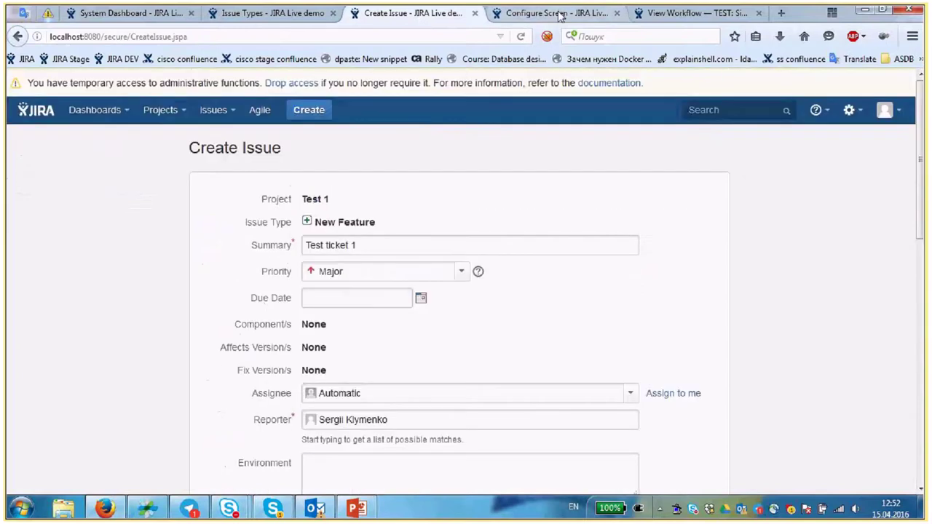
click(559, 14)
scroll(202, 182, down, 3)
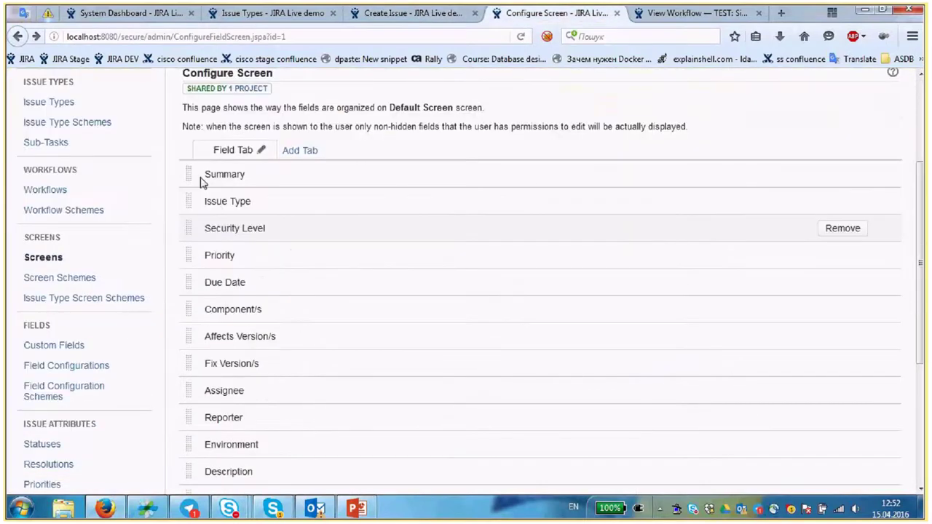
scroll(285, 165, down, 2)
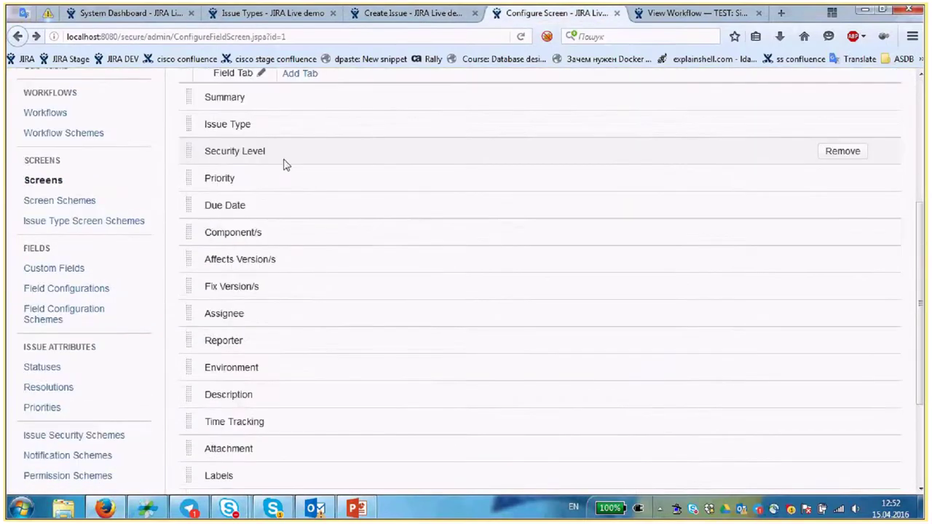
scroll(285, 165, down, 3)
scroll(277, 288, up, 3)
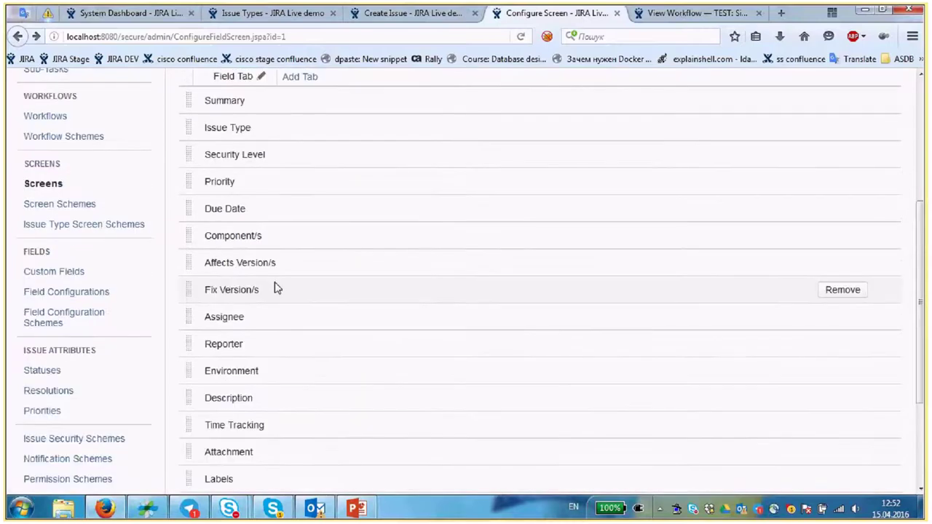
click(420, 14)
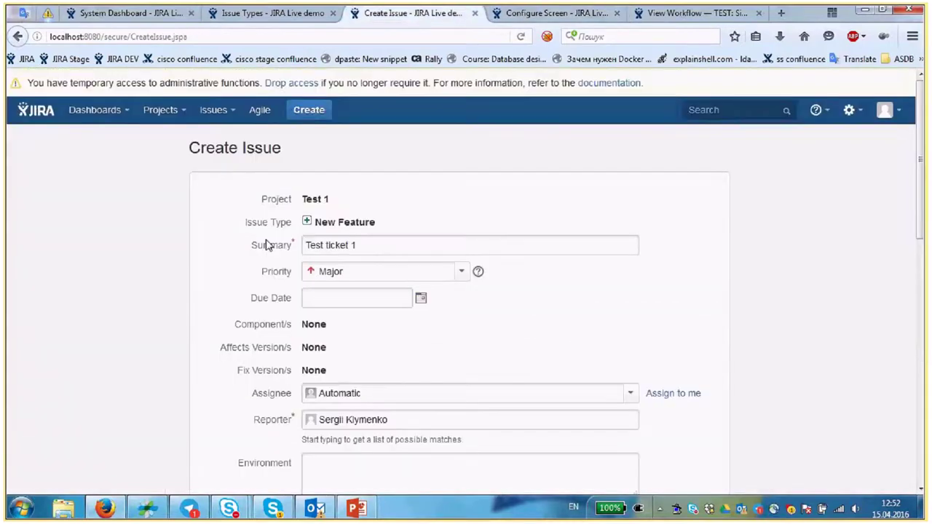
drag(255, 246, 295, 245)
click(293, 245)
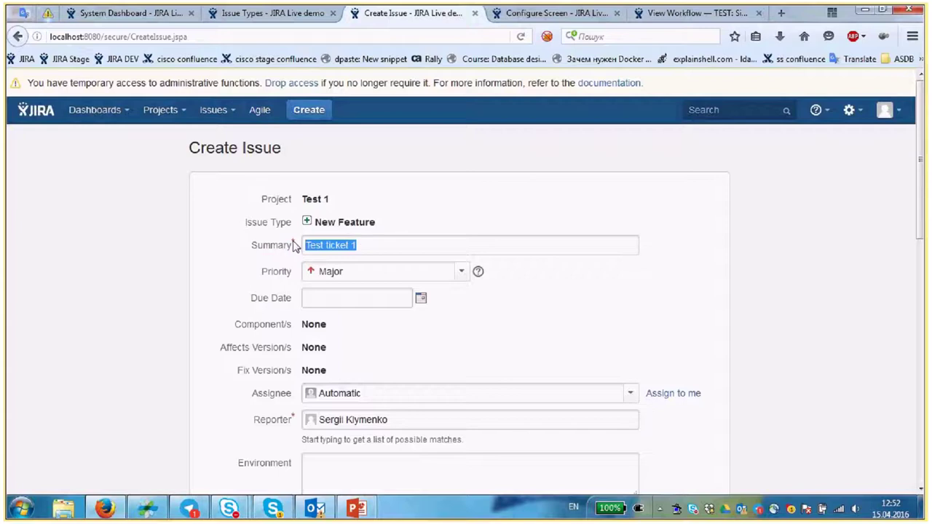
click(356, 164)
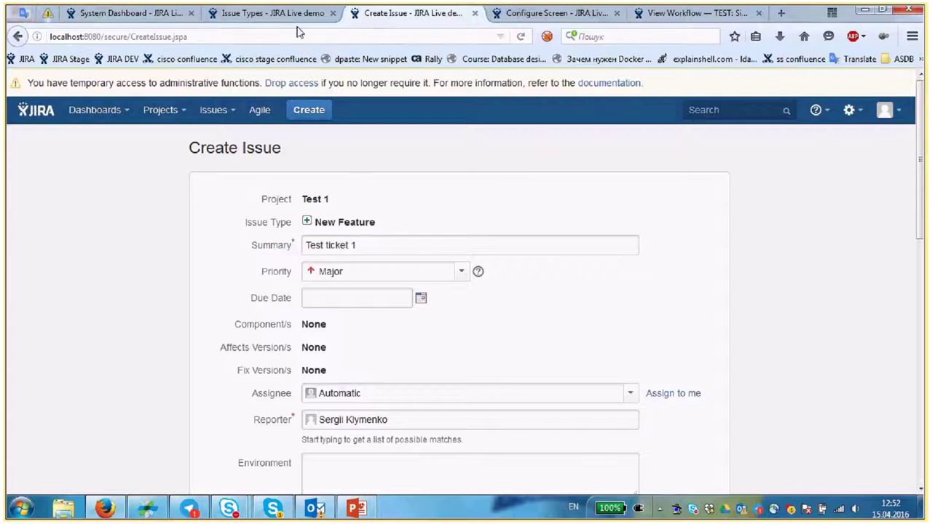
- Open project Test 1 in a new tab from the Projects menu and show its administration summary
click(266, 14)
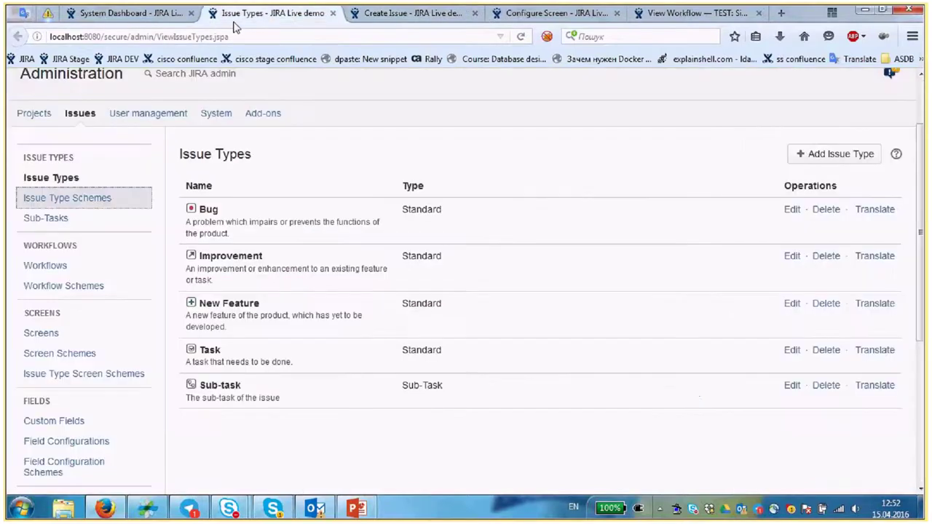
scroll(480, 185, up, 1)
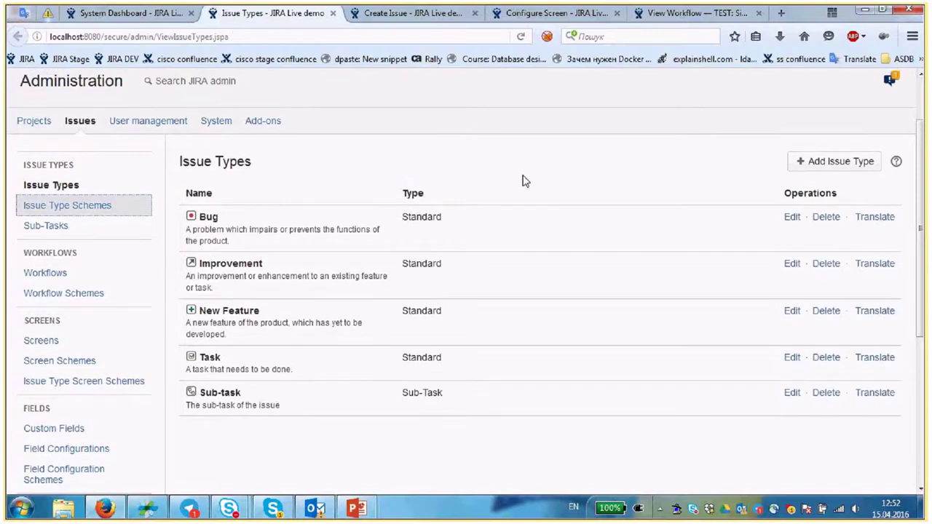
scroll(524, 180, up, 2)
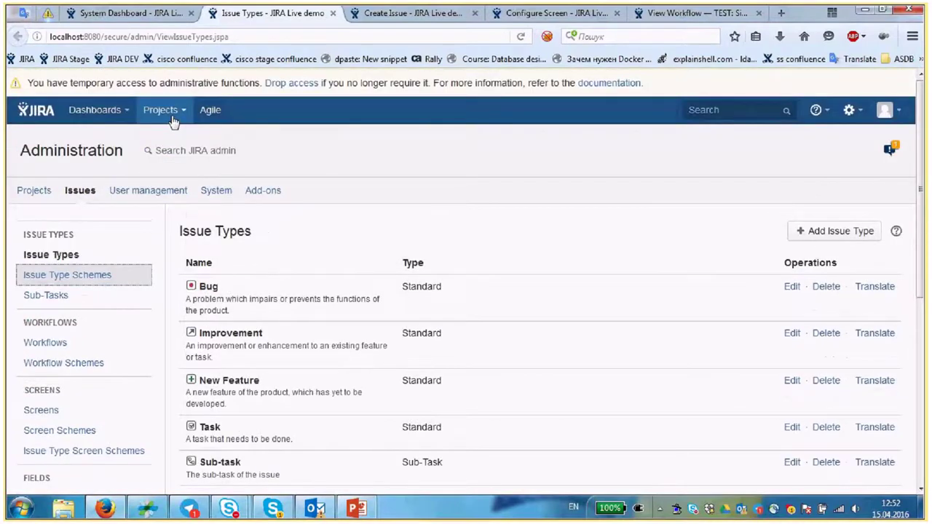
click(174, 110)
middle_click(191, 152)
click(362, 14)
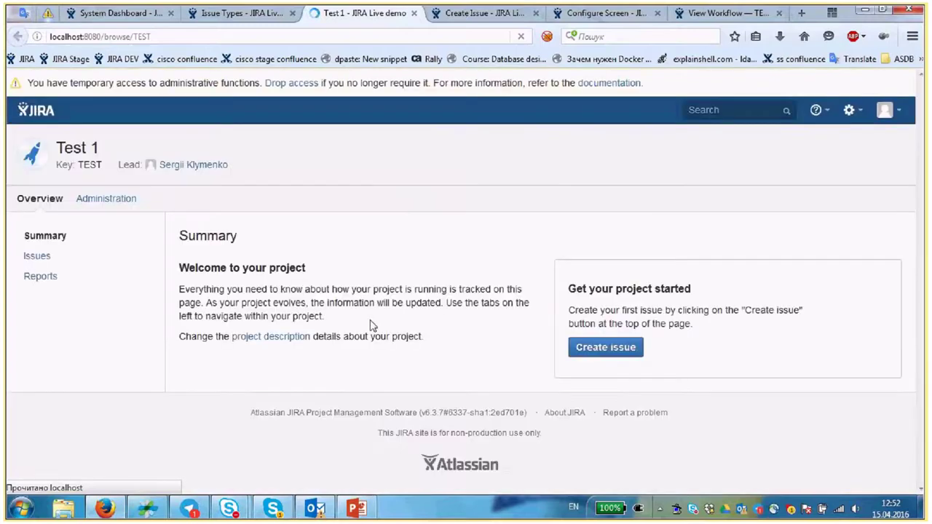
click(118, 203)
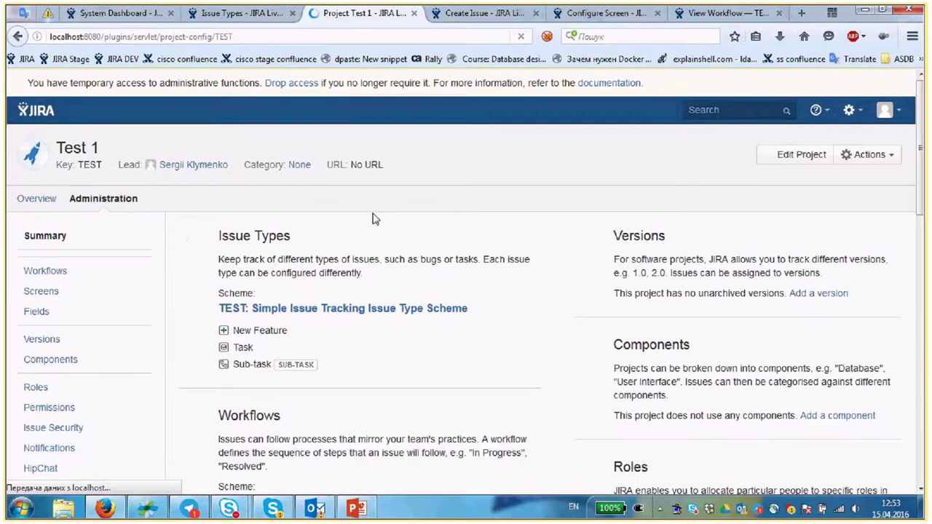
- Open the Default Field Configuration in a new tab and switch to it
scroll(375, 219, down, 10)
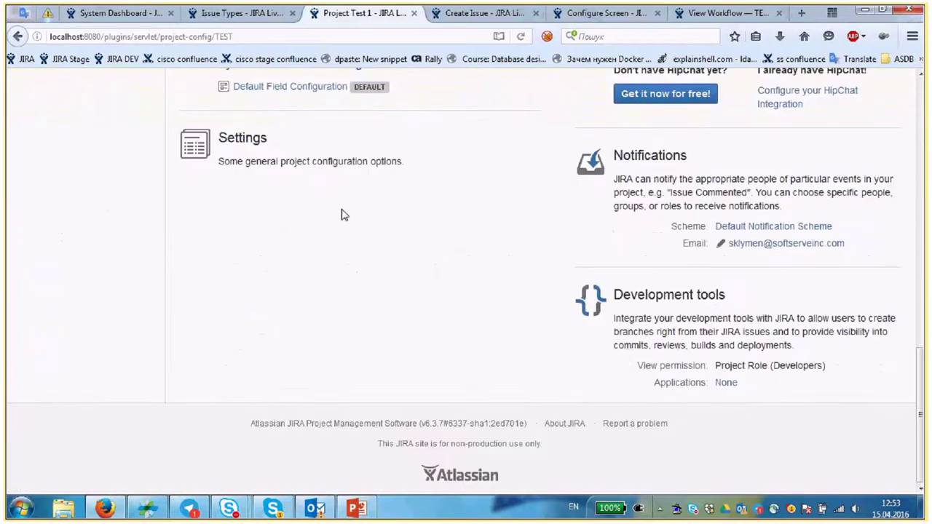
scroll(342, 214, up, 4)
scroll(282, 367, up, 1)
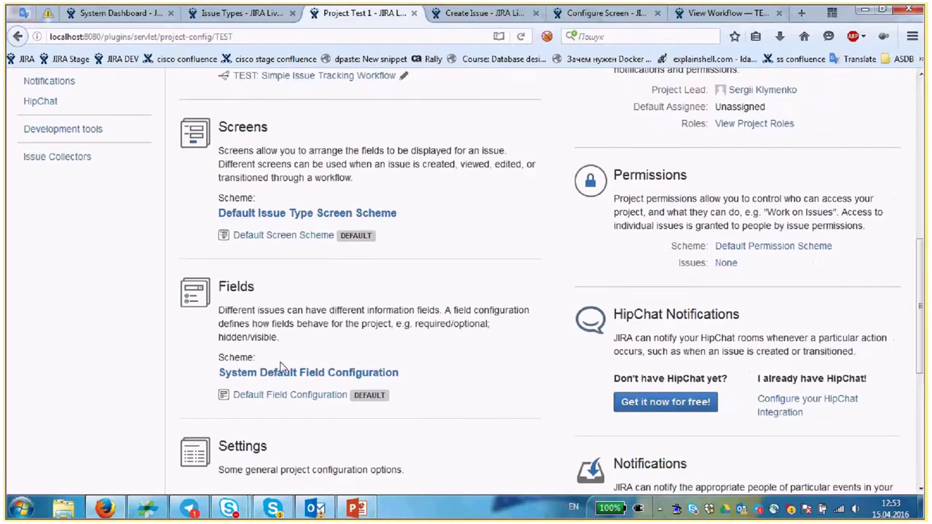
scroll(281, 368, up, 1)
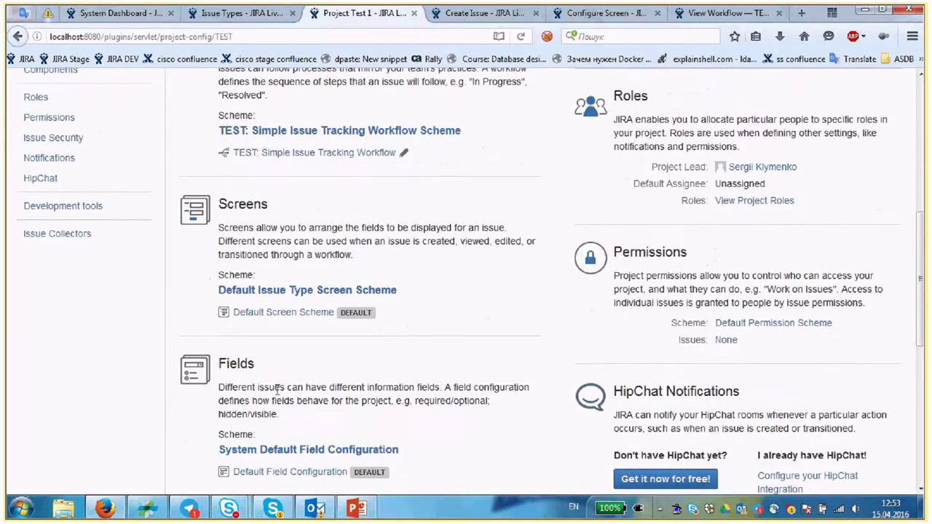
scroll(277, 389, down, 1)
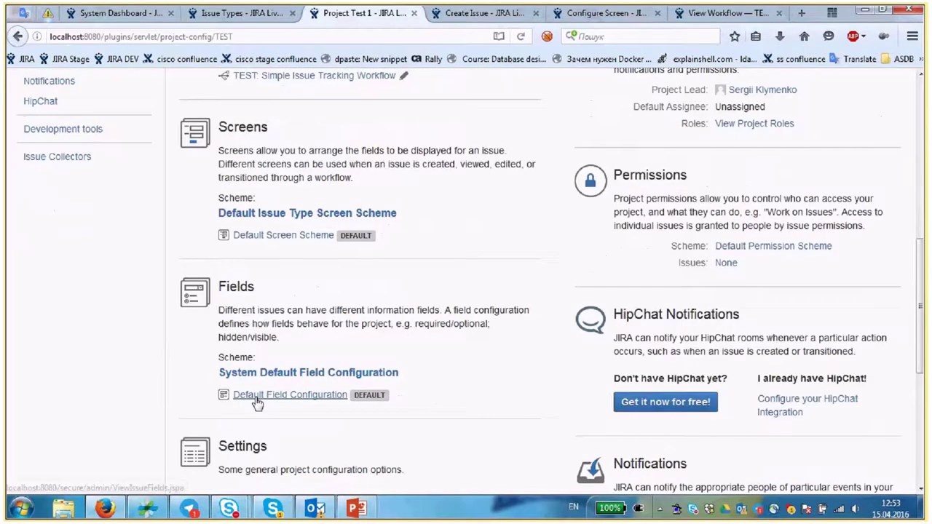
middle_click(256, 394)
click(423, 13)
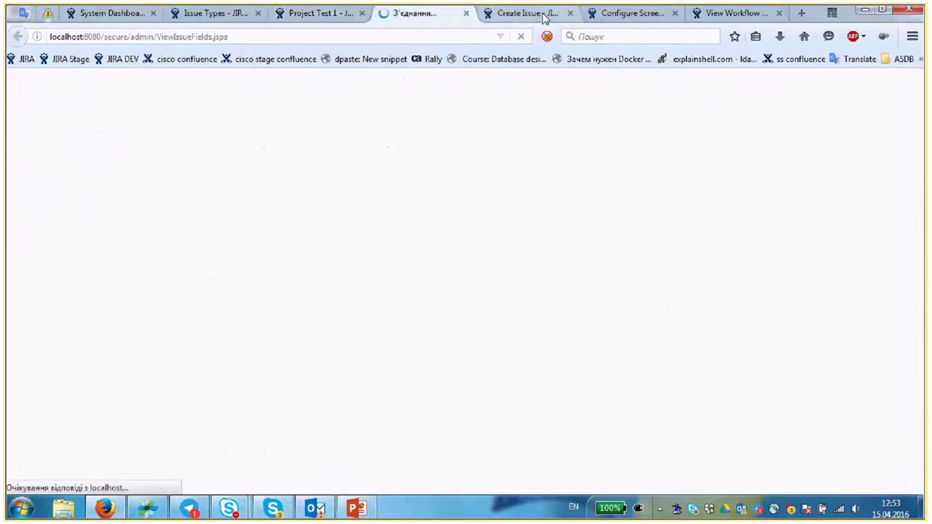
click(543, 13)
click(667, 15)
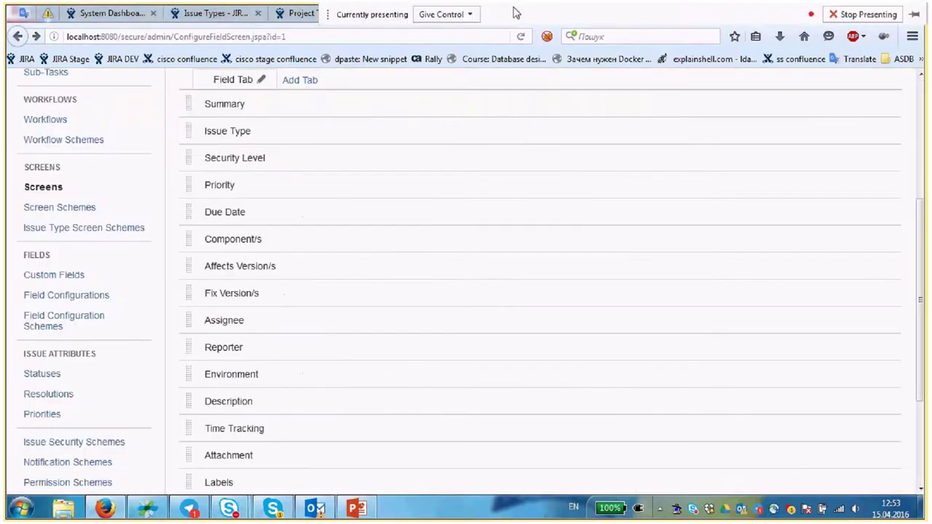
click(441, 14)
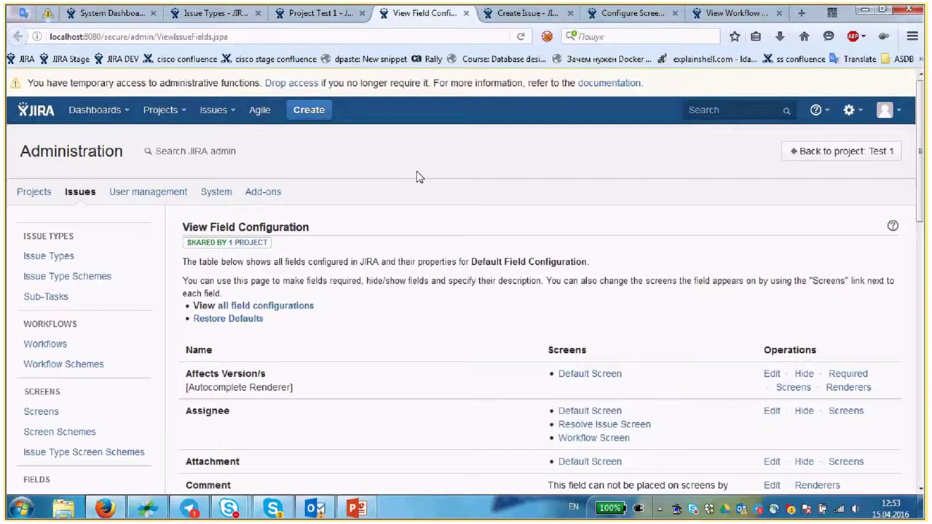
- Search the field configuration page for 'summary' to confirm the Summary field is required
scroll(399, 269, down, 5)
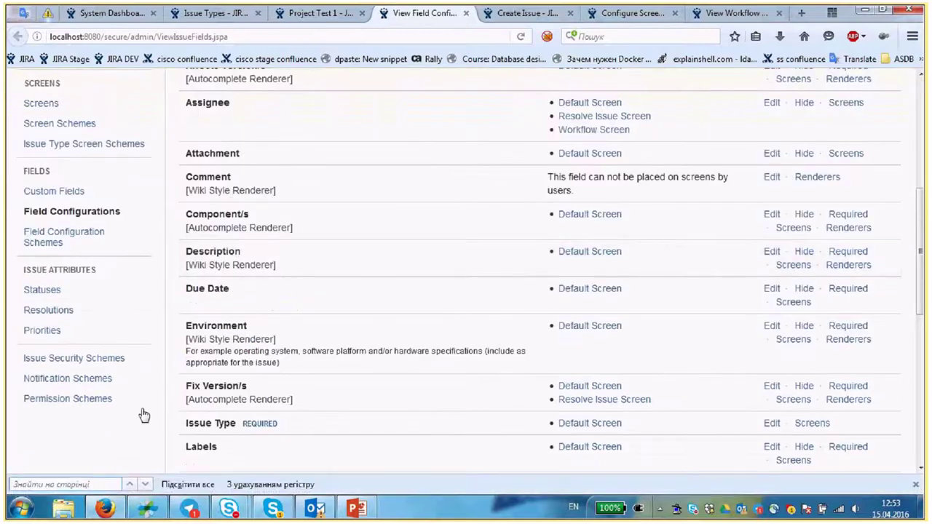
scroll(198, 398, down, 1)
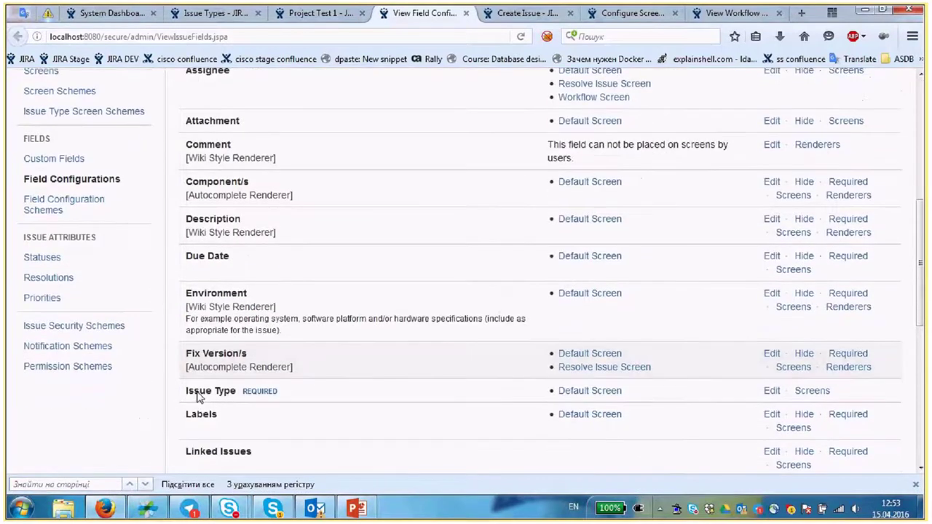
scroll(198, 397, down, 1)
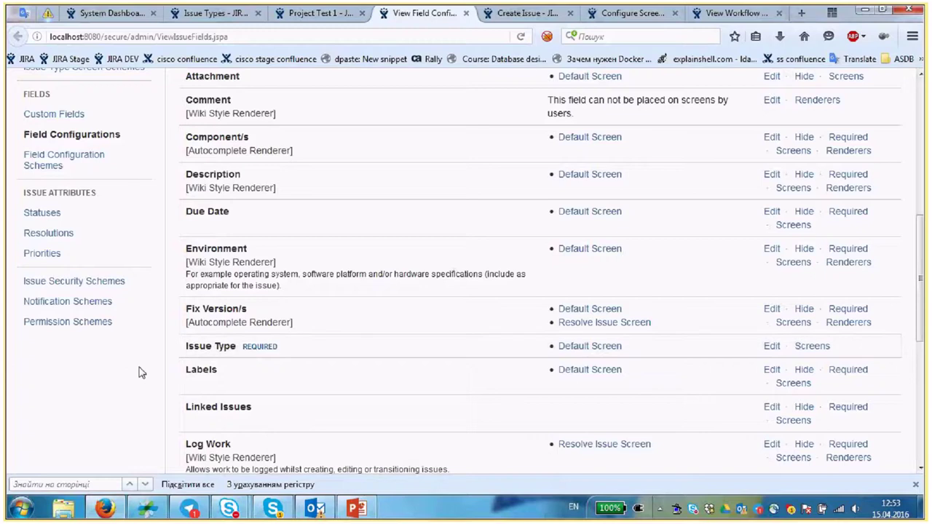
click(106, 478)
text(su)
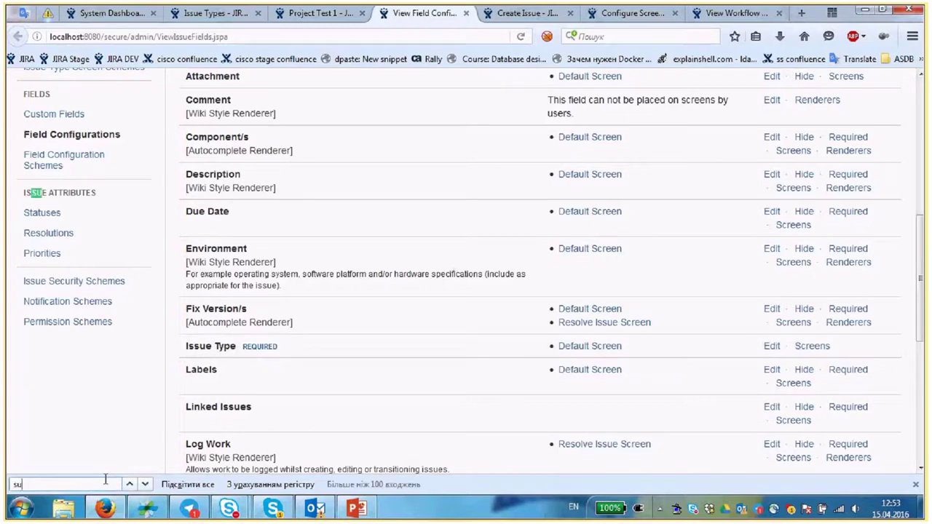
text(mmary)
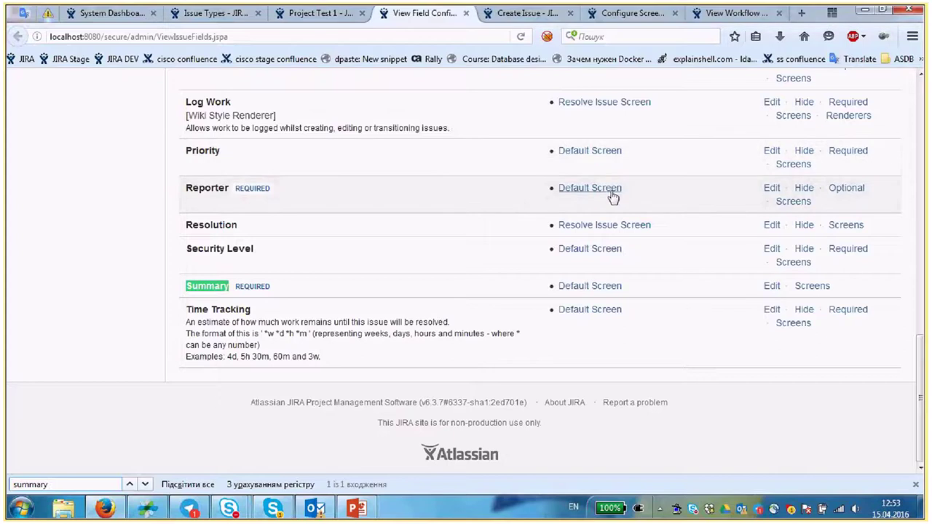
scroll(531, 212, up, 5)
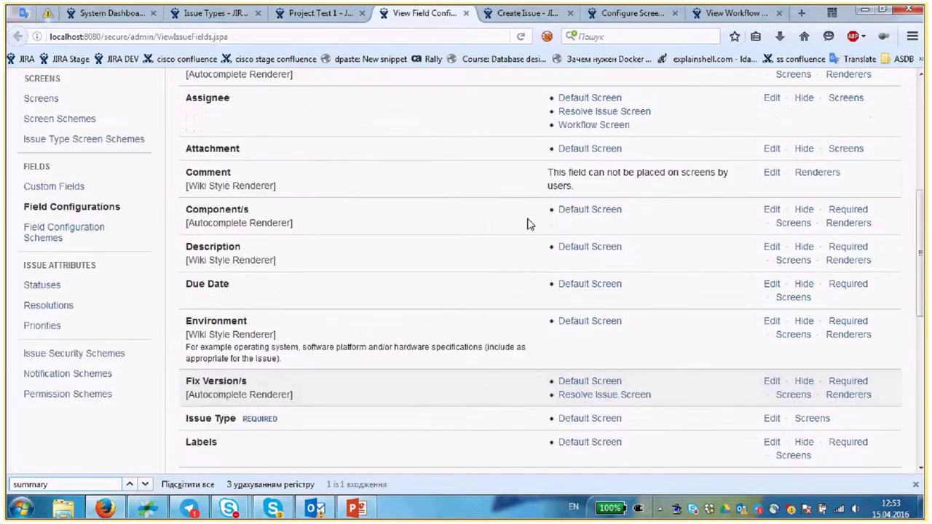
scroll(530, 224, up, 4)
scroll(586, 370, down, 2)
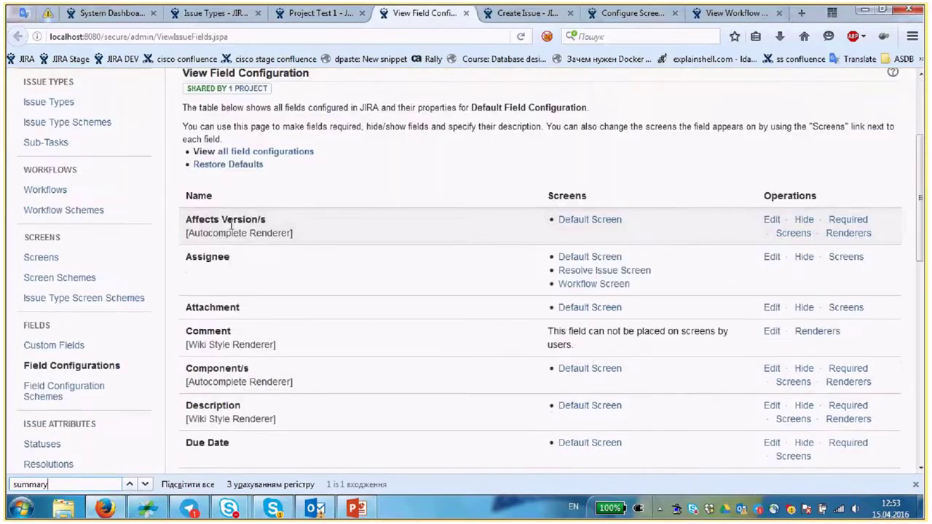
- Submit the Create Issue form for New Feature 'Test ticket 1', creating TEST-1
click(510, 13)
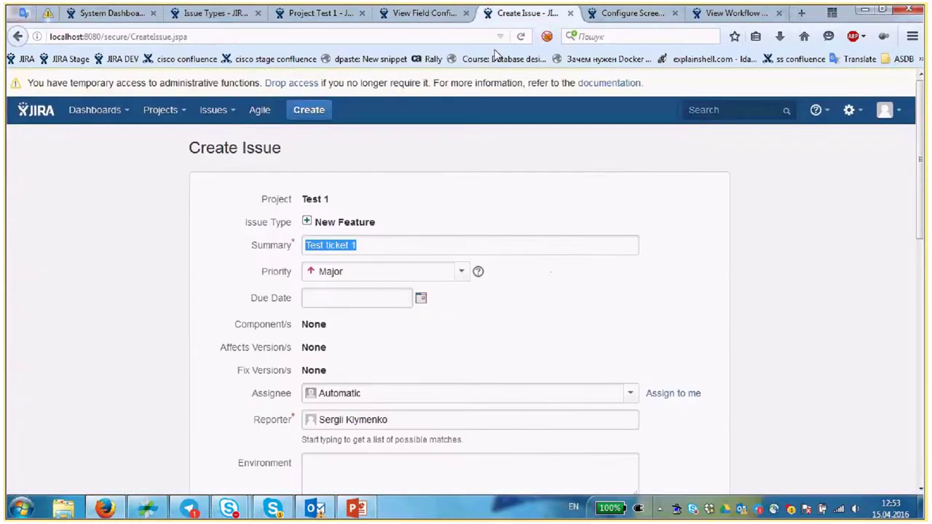
scroll(326, 201, down, 1)
click(340, 219)
scroll(442, 239, down, 2)
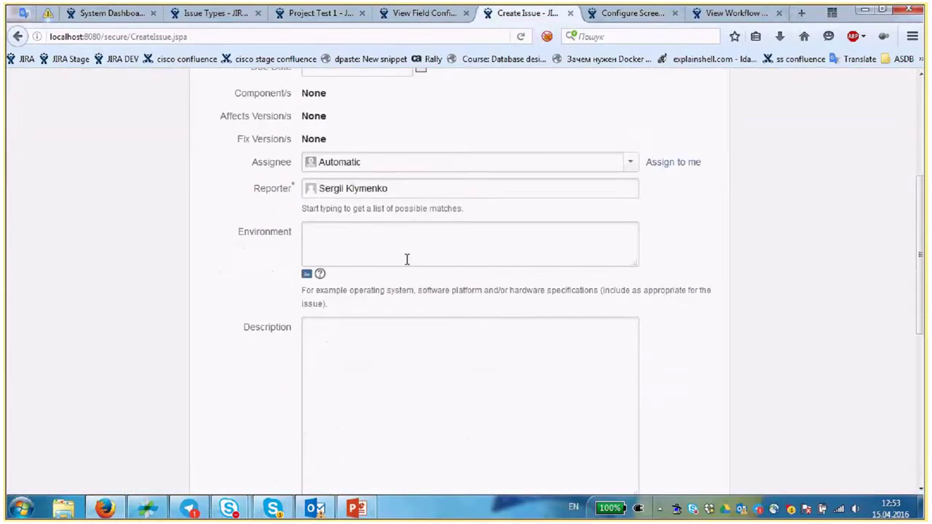
scroll(407, 259, down, 5)
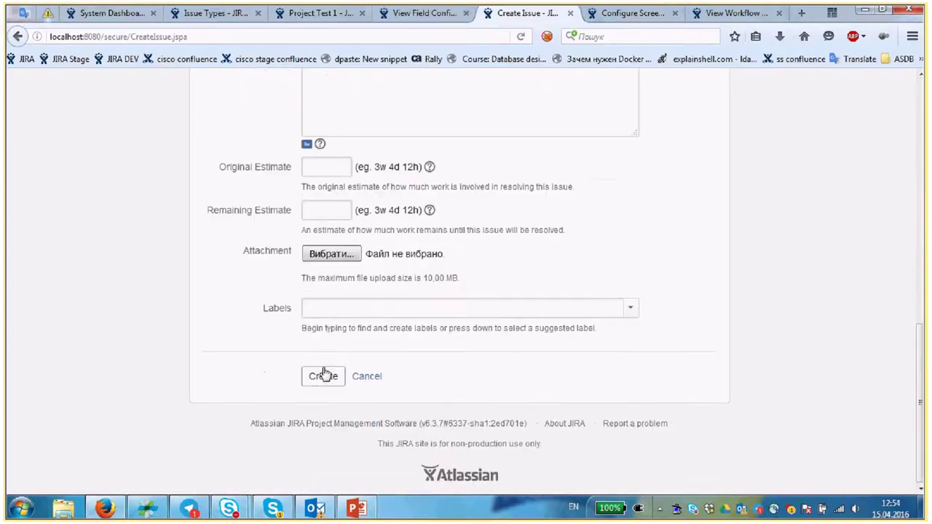
click(322, 375)
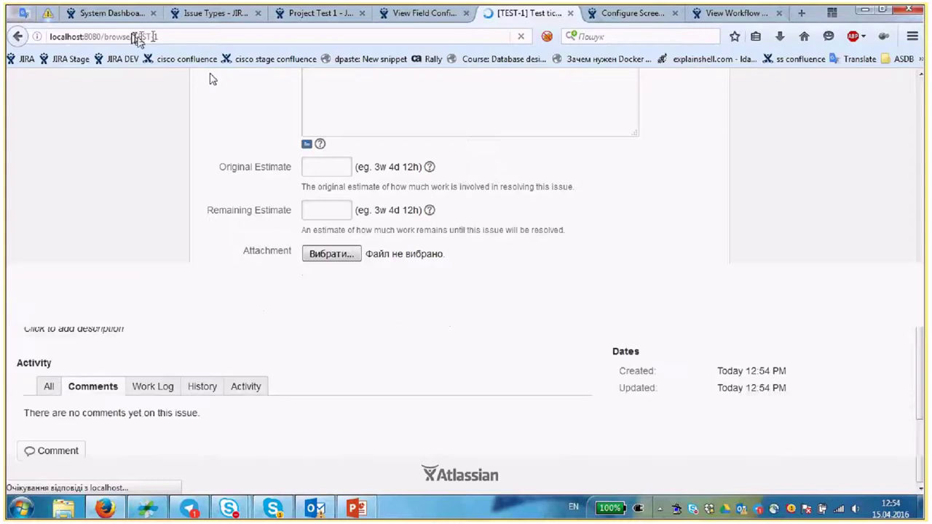
- Review issue TEST-1 and the workflow diagram, ending on the Default Screen field list
drag(133, 36, 152, 35)
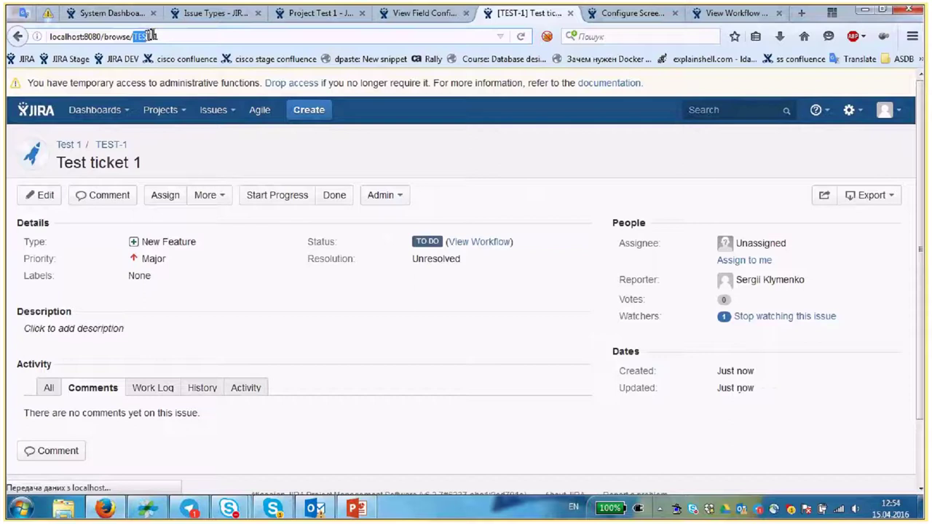
click(152, 36)
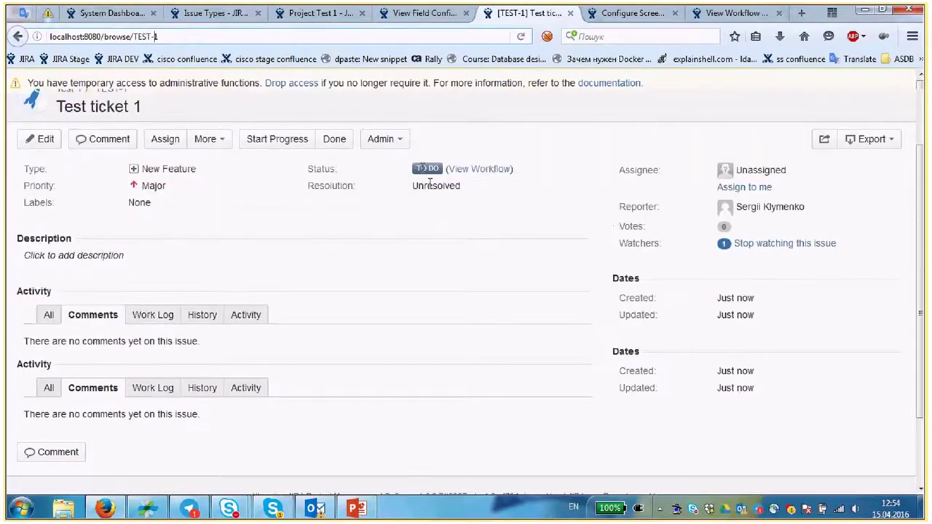
click(641, 13)
click(694, 16)
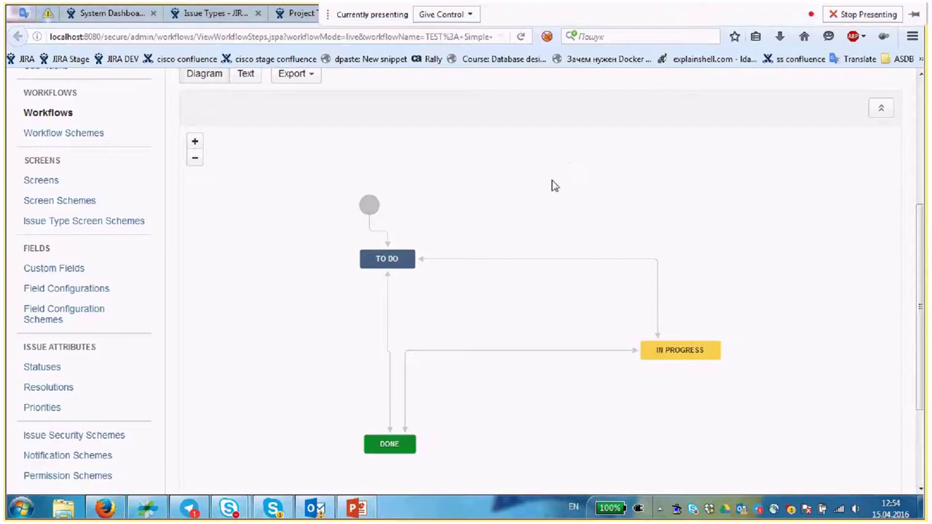
click(530, 13)
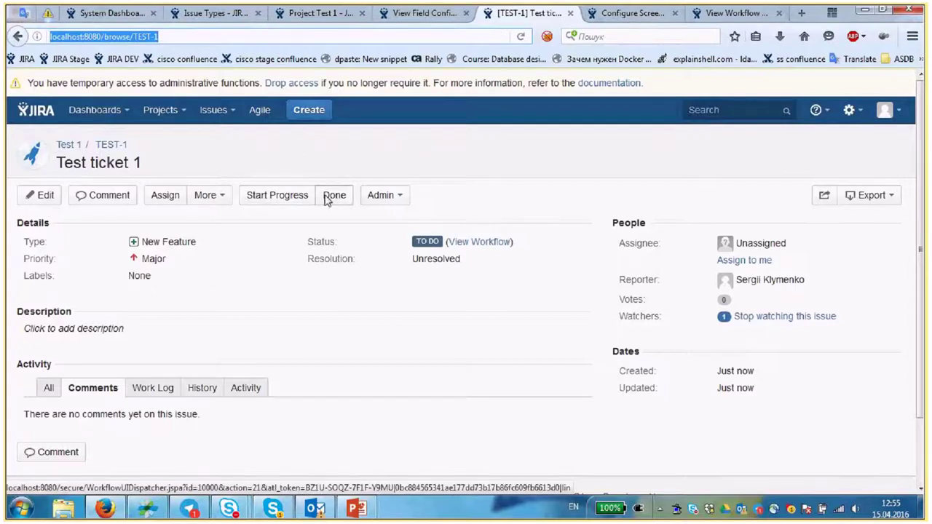
key(ctrl+Tab)
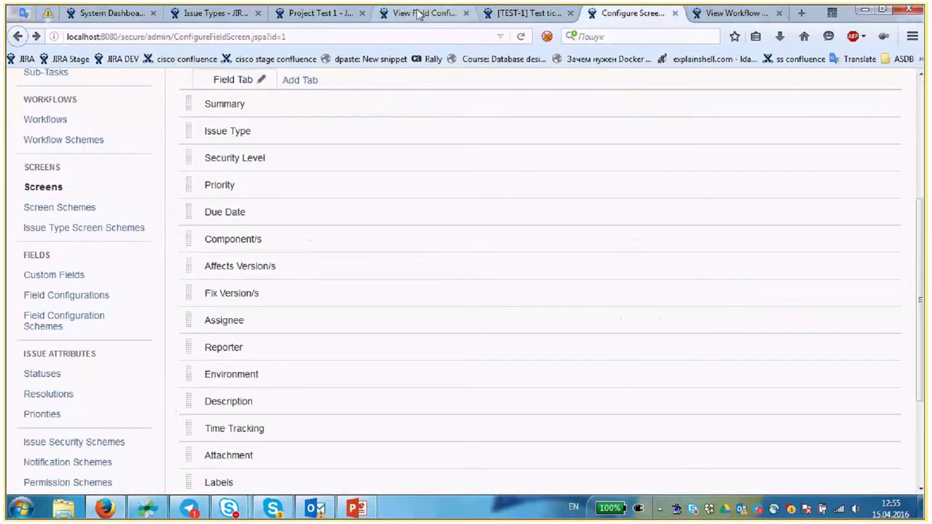
- Open project Test 1's Default Permission Scheme page in a separate tab
click(426, 13)
click(345, 15)
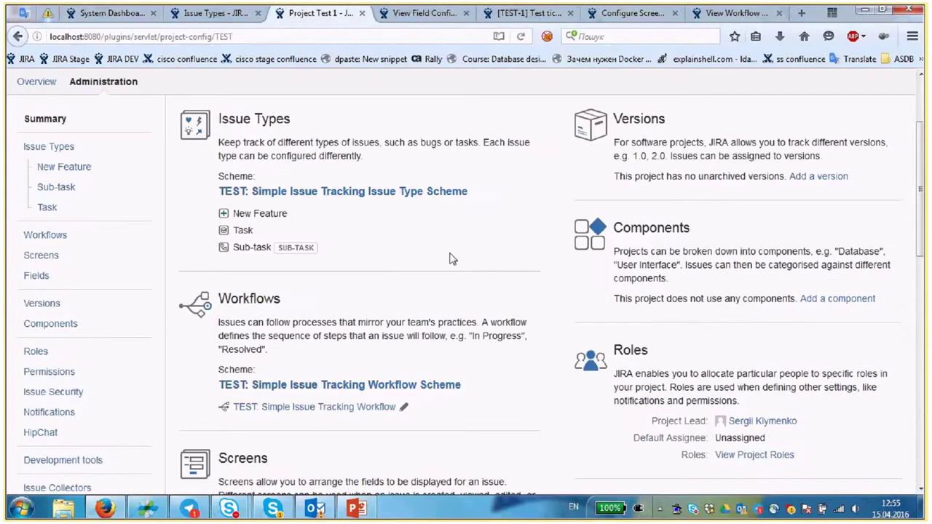
scroll(450, 259, down, 5)
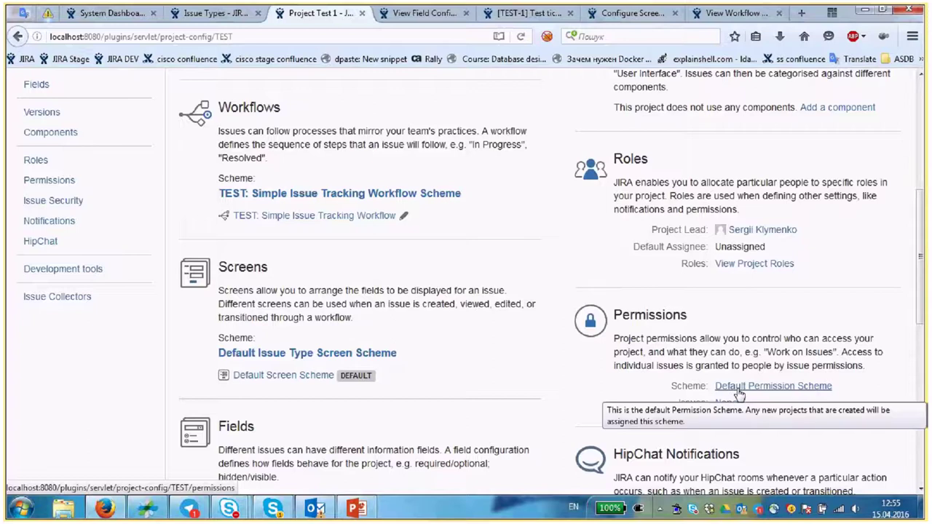
middle_click(466, 59)
click(380, 16)
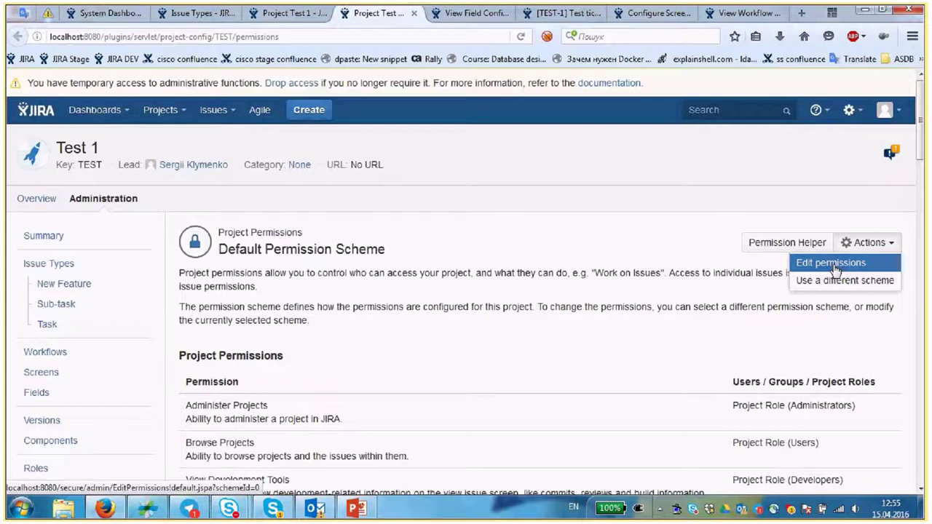
click(750, 294)
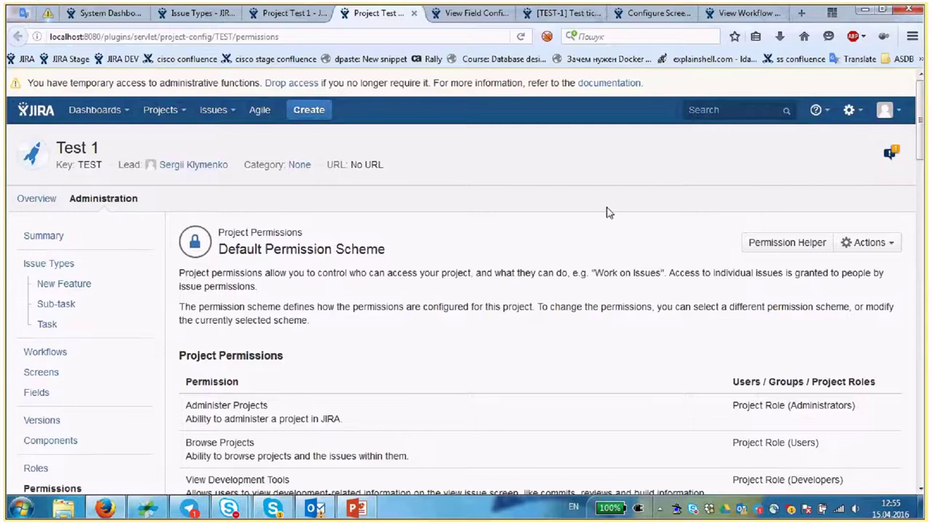
click(849, 109)
middle_click(808, 171)
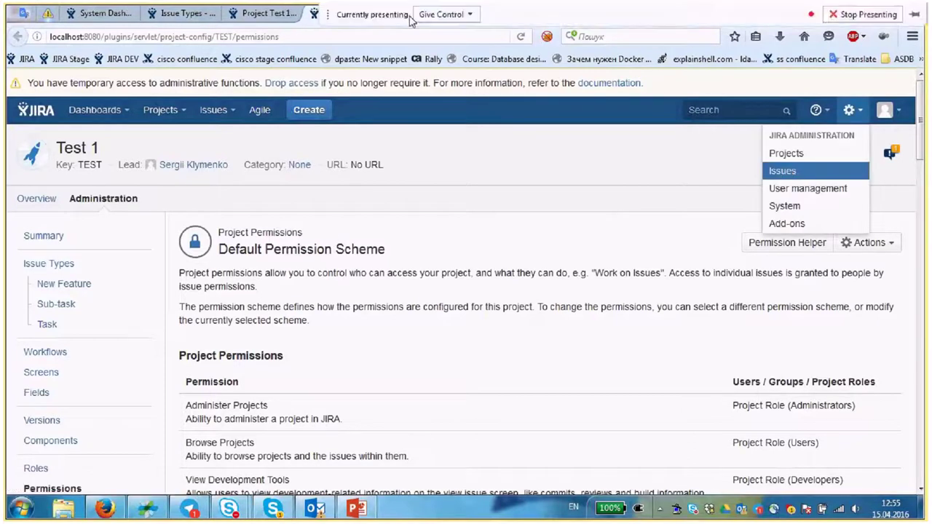
- Copy the Default Permission Scheme from the Permission Schemes list
click(419, 13)
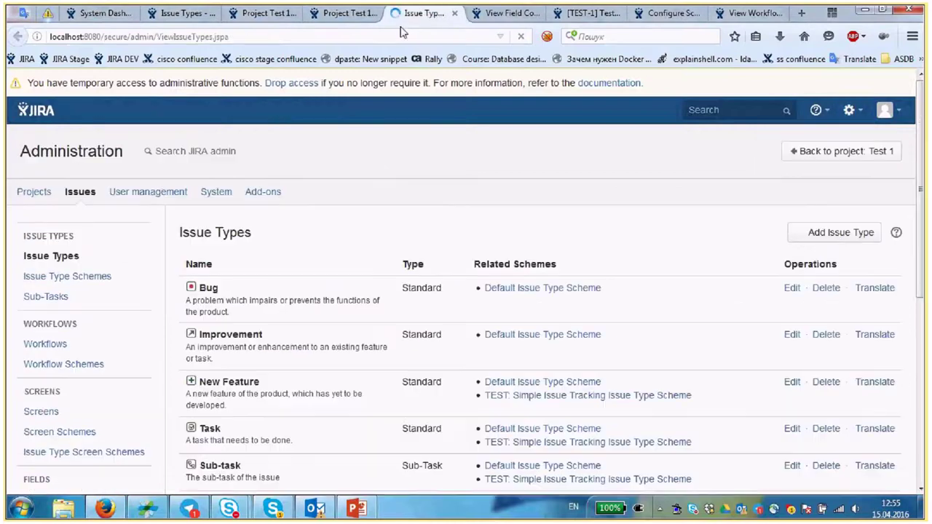
scroll(55, 362, down, 2)
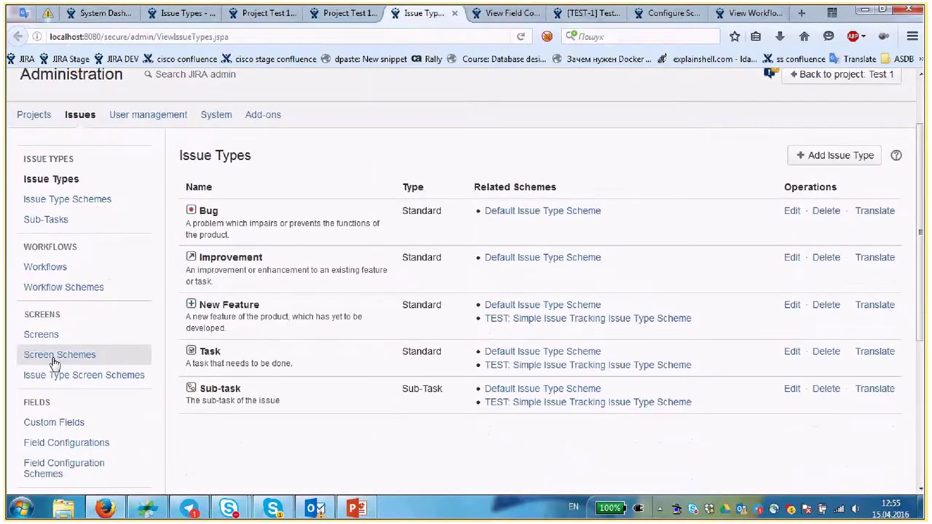
scroll(82, 279, down, 4)
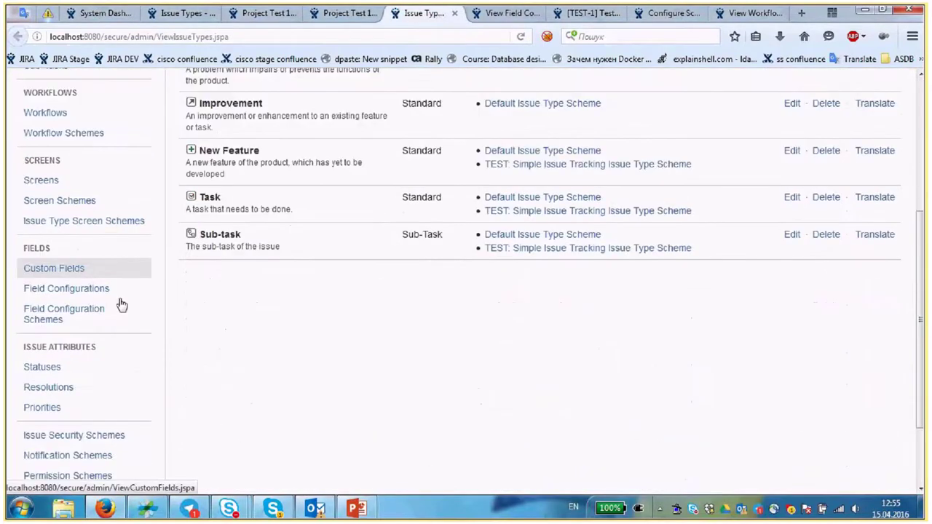
scroll(138, 273, up, 6)
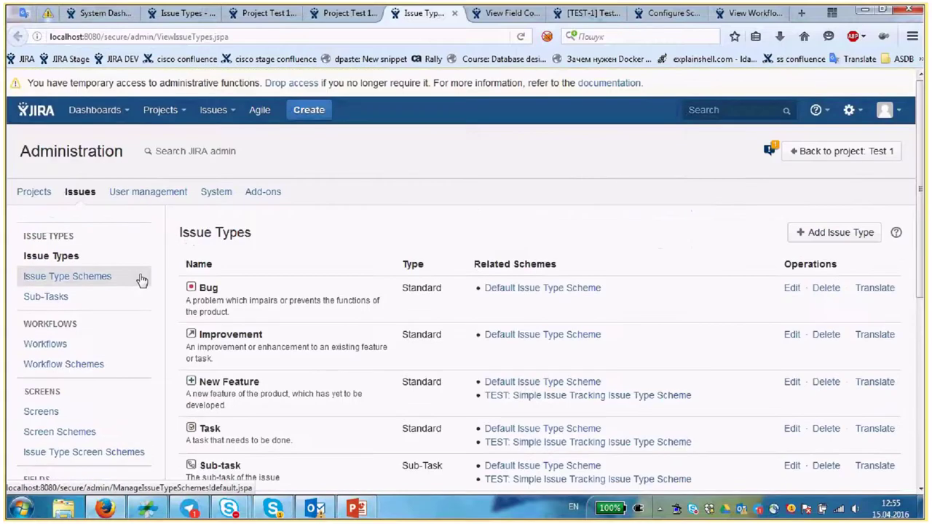
scroll(142, 280, down, 8)
click(73, 399)
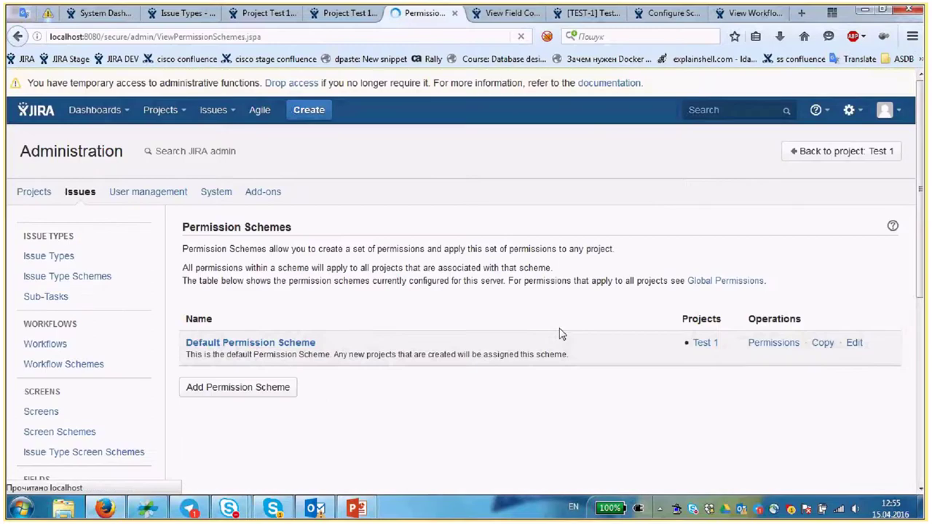
key(Return)
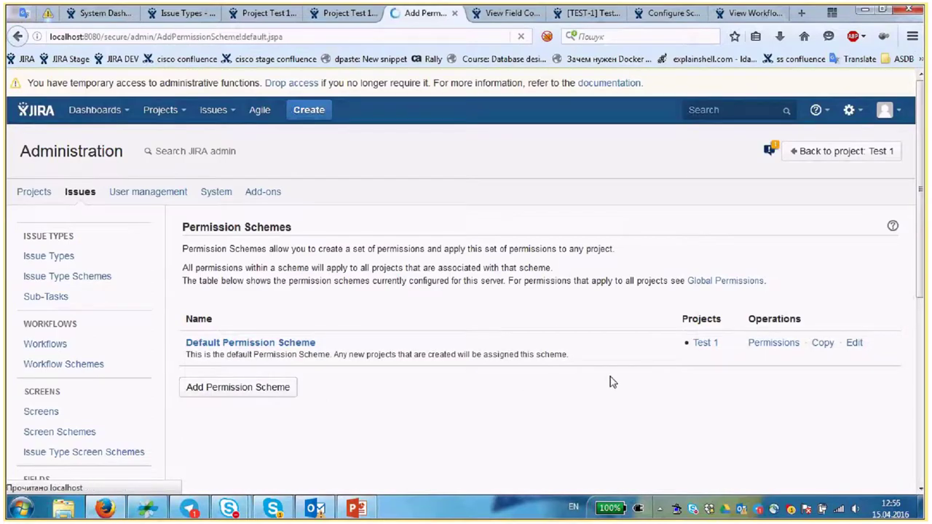
click(367, 338)
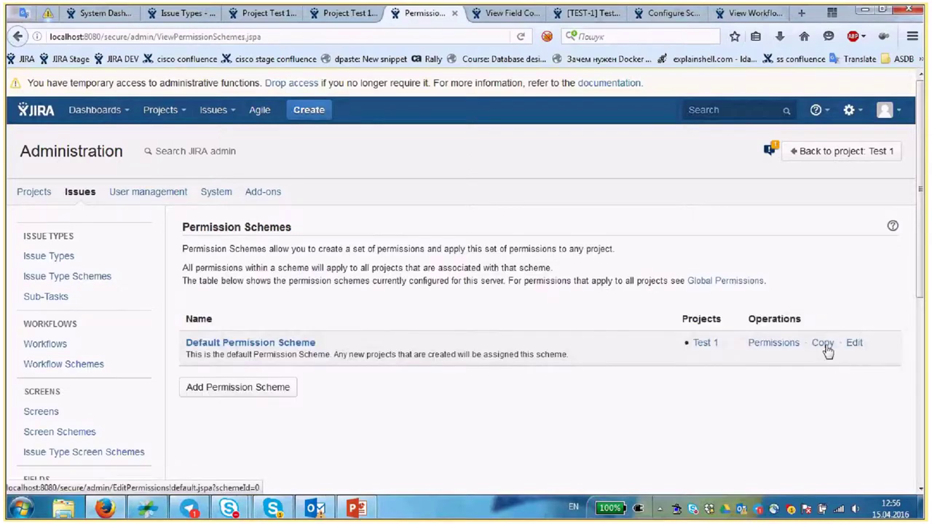
click(827, 349)
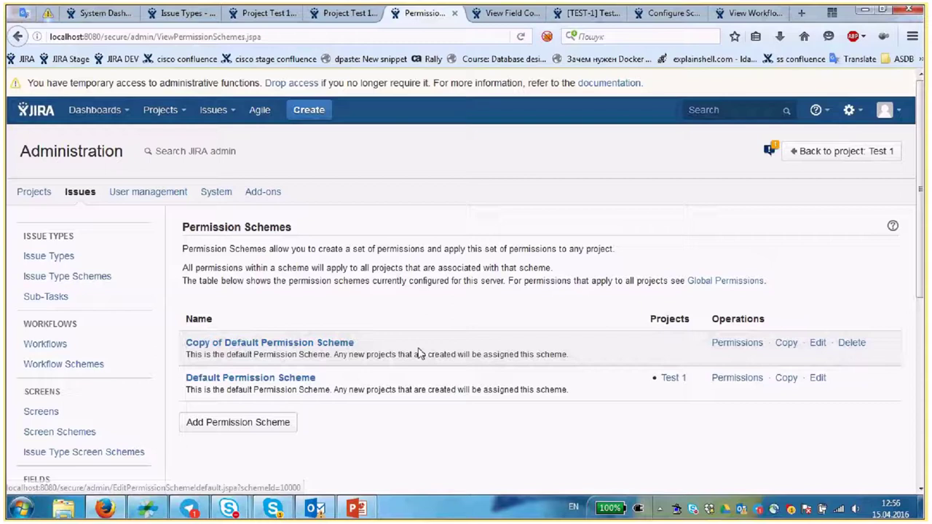
- Rename the copied scheme to 'Test project Permission Scheme' and save it
click(818, 342)
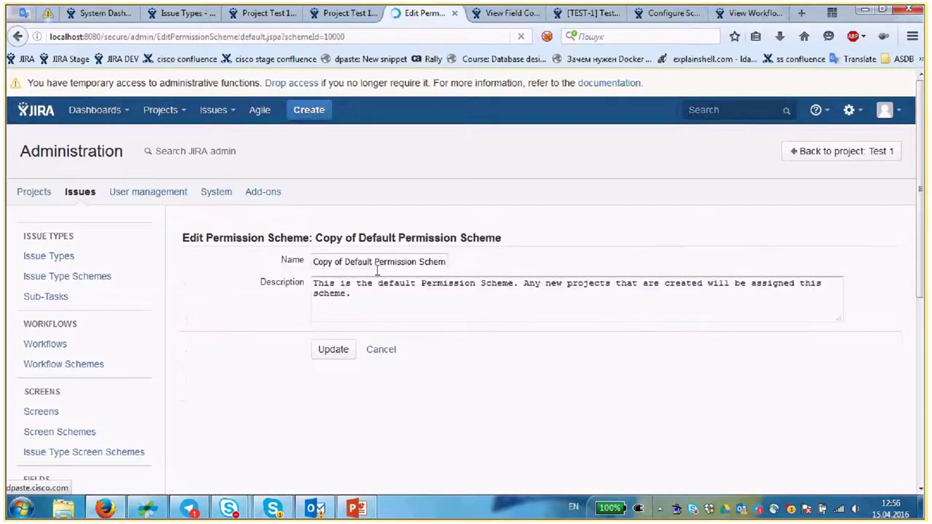
drag(374, 262, 214, 257)
key(BackSpace)
text(Test project)
click(334, 355)
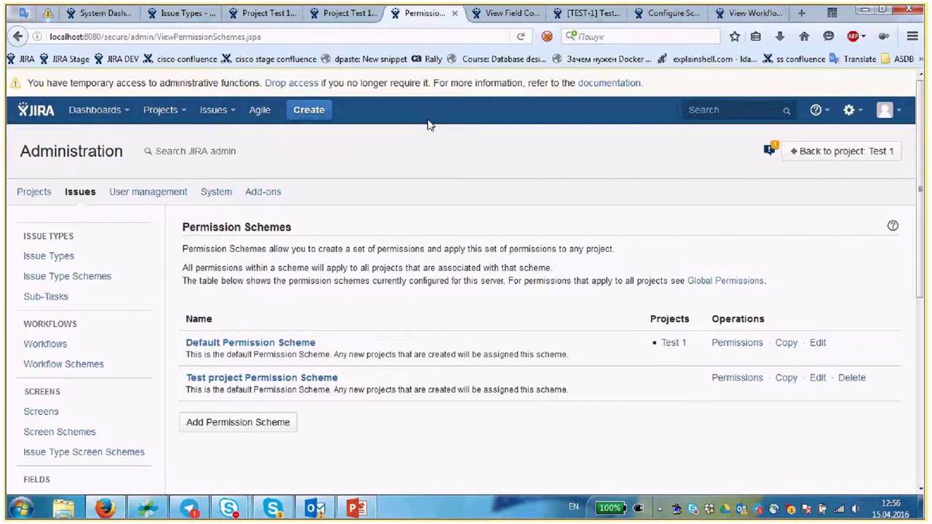
key(ctrl+Page_Up)
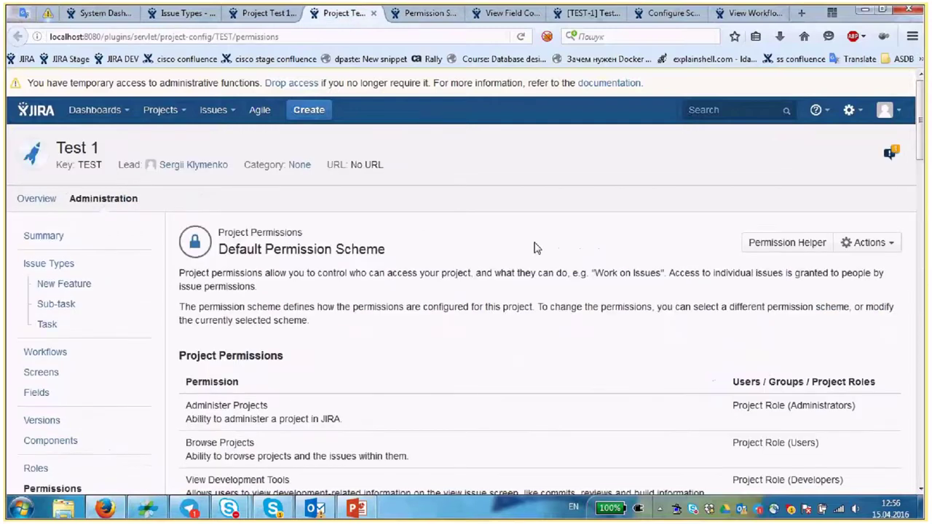
- Associate the Test project Permission Scheme with project Test 1 via Use a different scheme
click(885, 247)
click(524, 248)
scroll(252, 202, down, 2)
scroll(252, 201, down, 2)
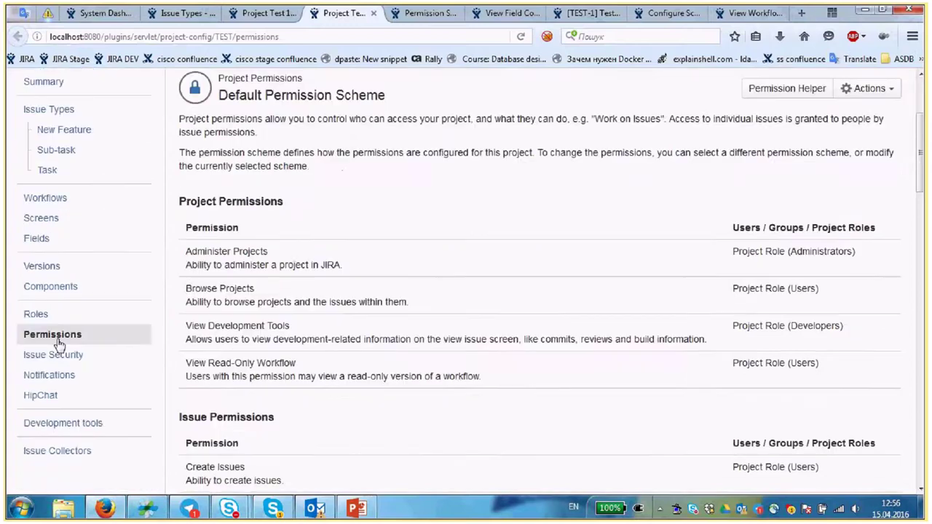
click(869, 243)
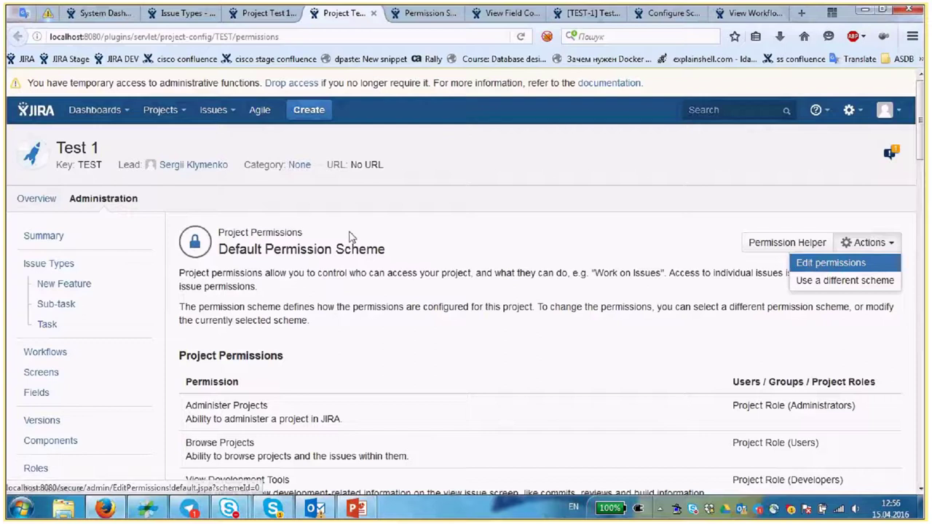
drag(388, 249, 219, 249)
click(866, 243)
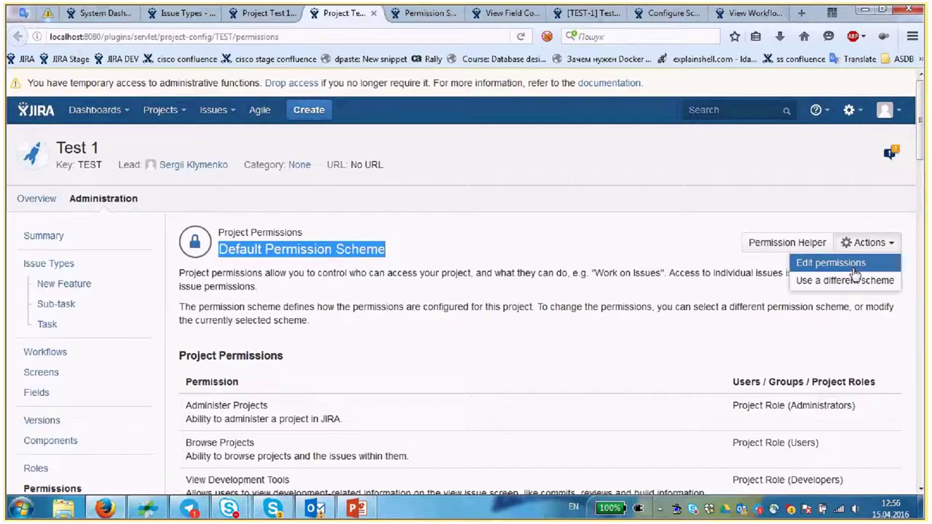
click(855, 278)
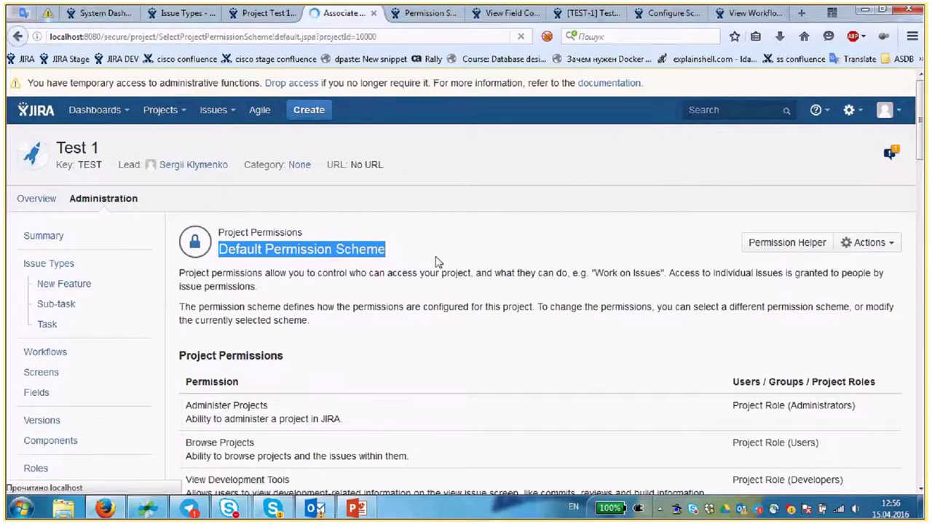
click(386, 272)
click(351, 296)
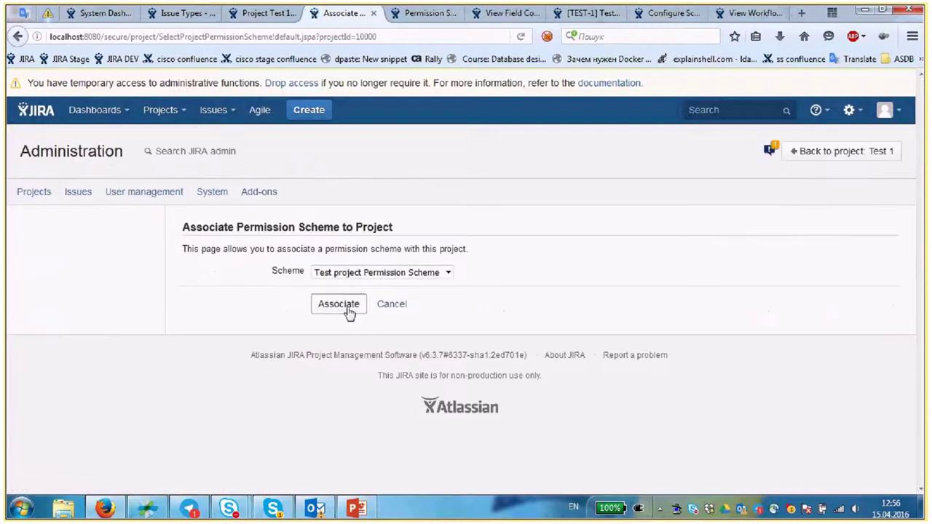
click(348, 309)
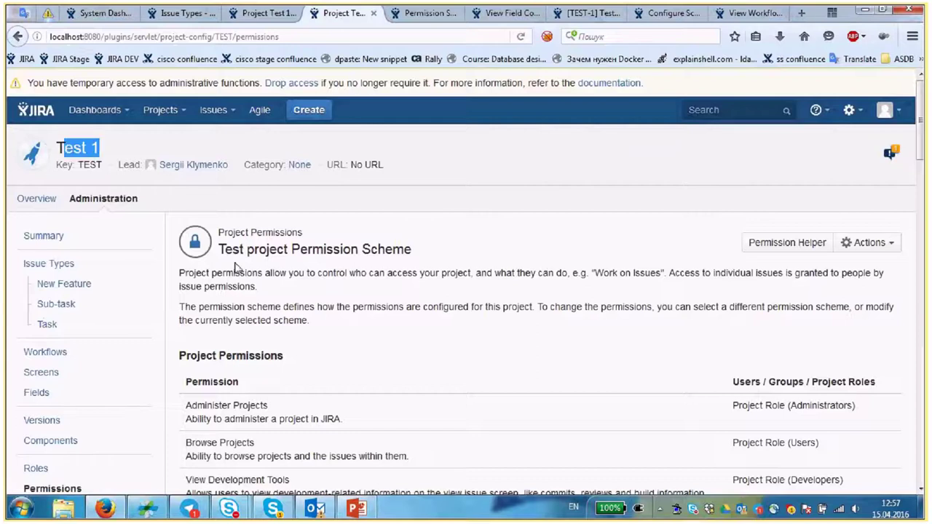
- Review the Test project Permission Scheme heading and its Issue Permissions list
drag(225, 250, 435, 257)
click(435, 256)
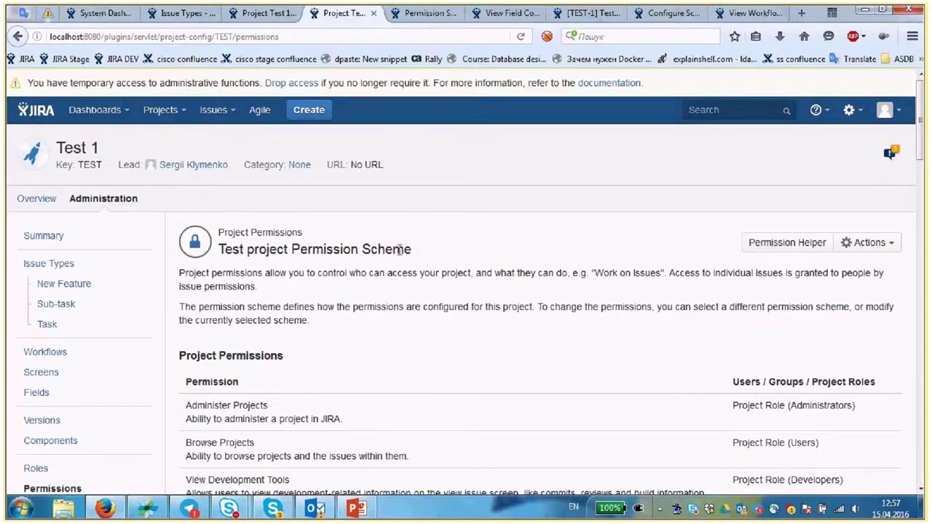
scroll(847, 213, down, 2)
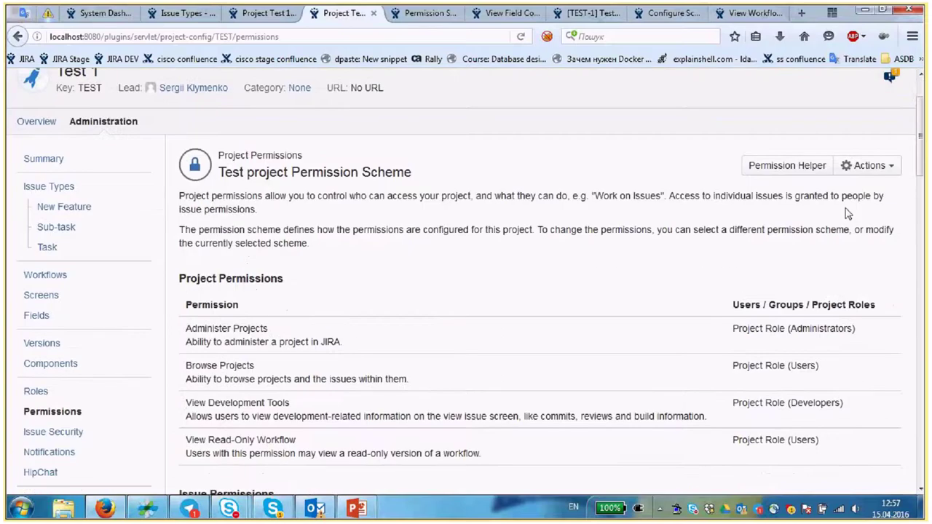
scroll(847, 214, down, 4)
scroll(618, 271, up, 2)
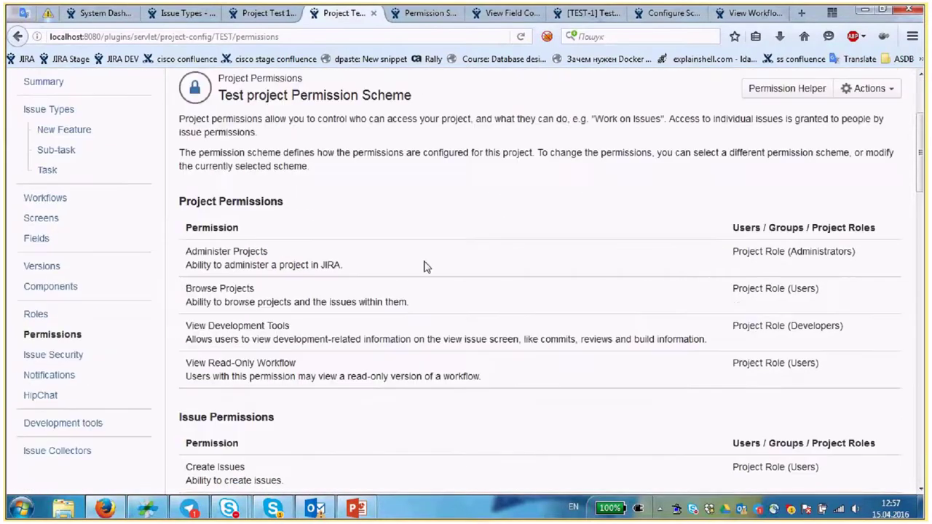
scroll(426, 266, down, 2)
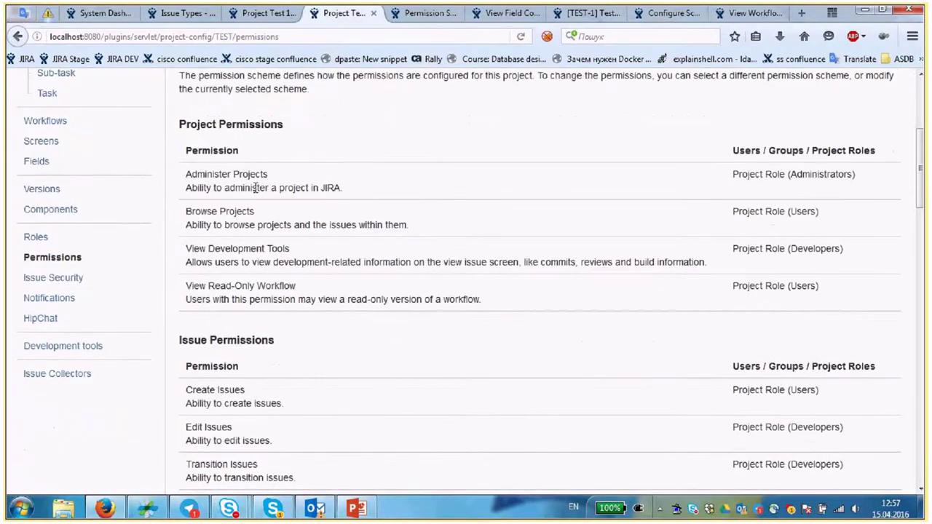
drag(191, 175, 248, 175)
click(281, 186)
- Look over the remaining permissions, then return to the Test 1 project summary tab
drag(203, 212, 206, 256)
scroll(206, 257, down, 1)
click(206, 257)
scroll(249, 173, down, 2)
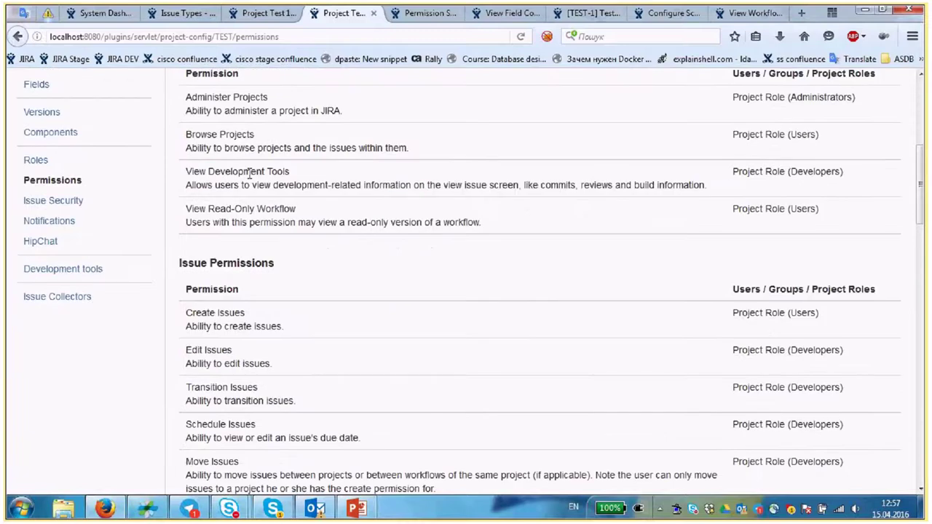
scroll(408, 250, down, 4)
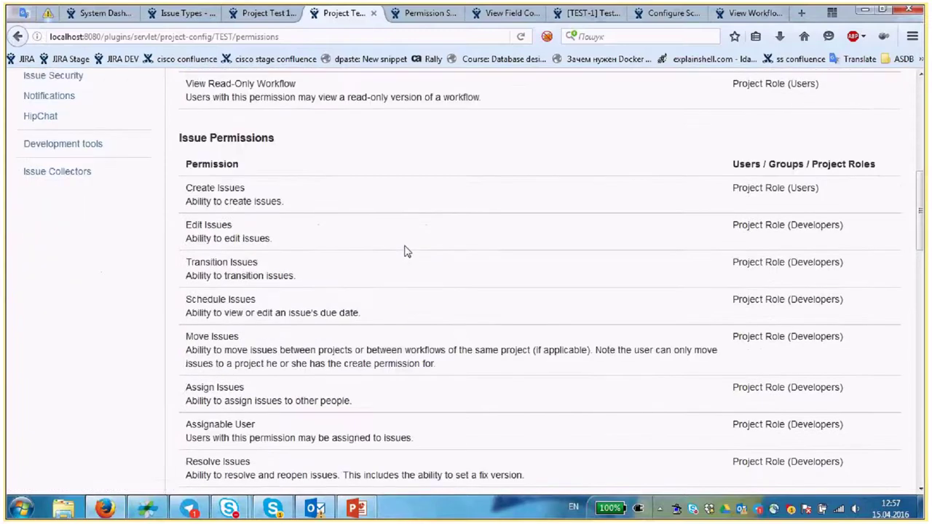
scroll(407, 251, down, 1)
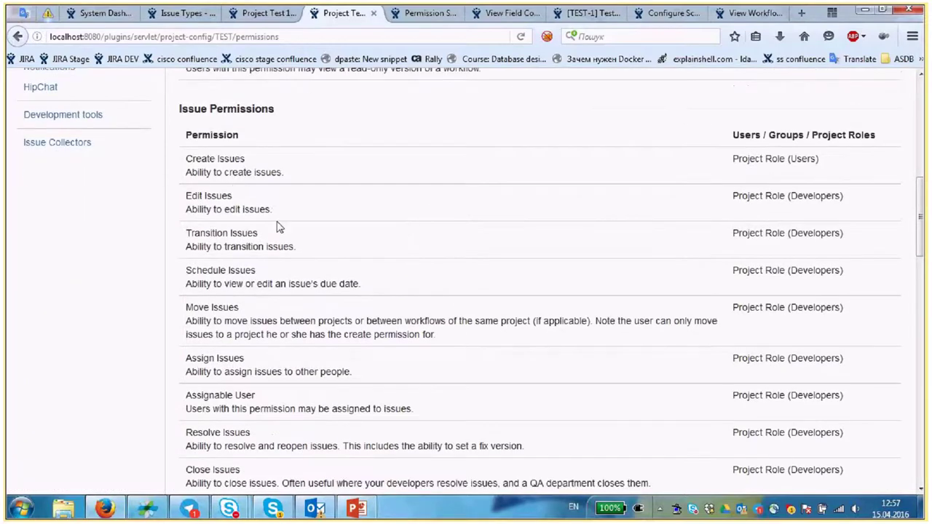
scroll(295, 229, down, 9)
scroll(299, 231, down, 12)
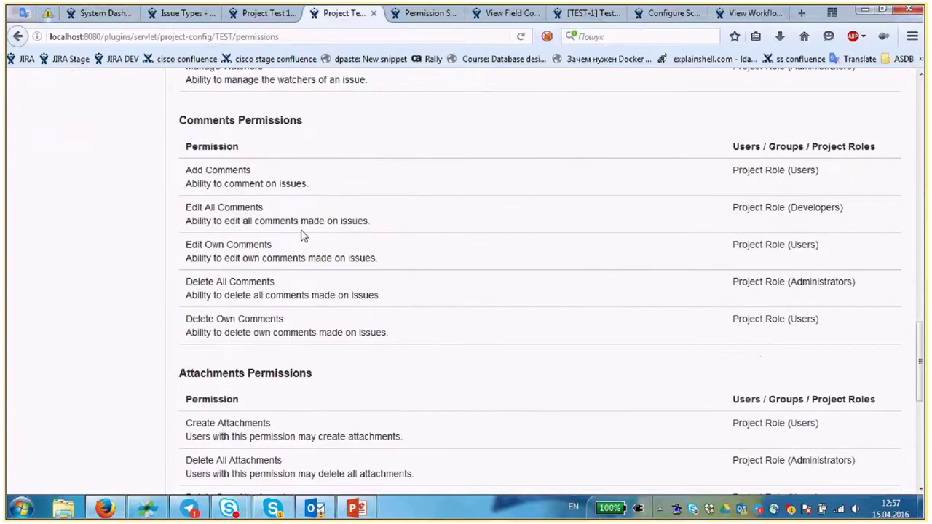
scroll(303, 235, up, 15)
scroll(303, 236, up, 5)
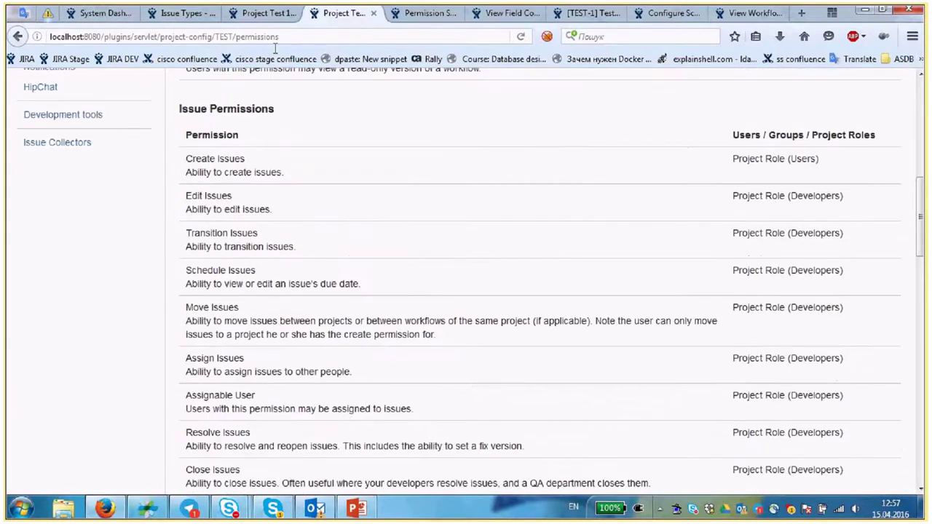
key(ctrl+Page_Up)
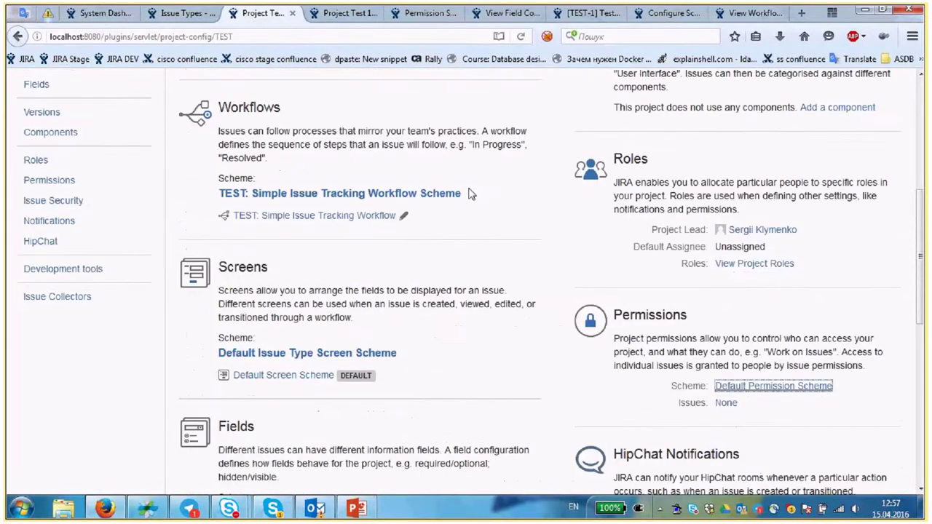
- Cycle through the field configuration, workflow, issue and scheme tabs, then reload project permissions
click(510, 13)
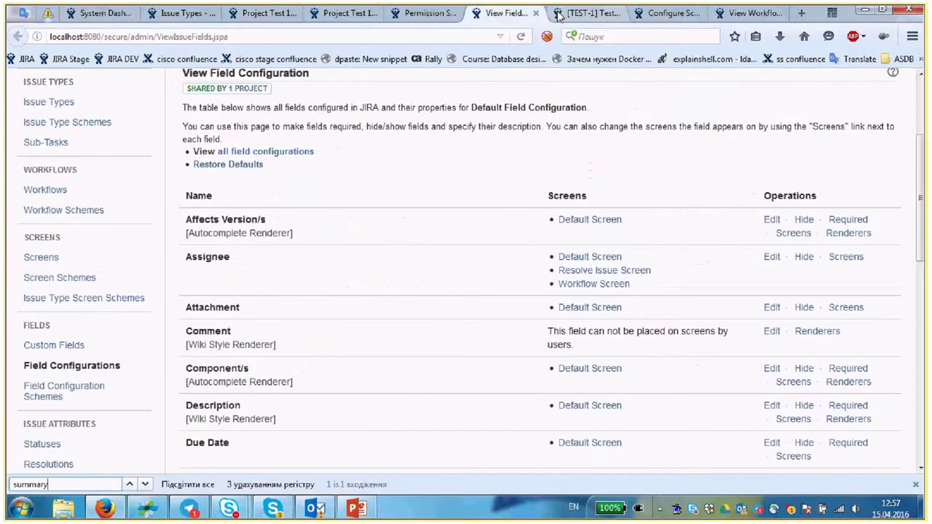
key(ctrl+9)
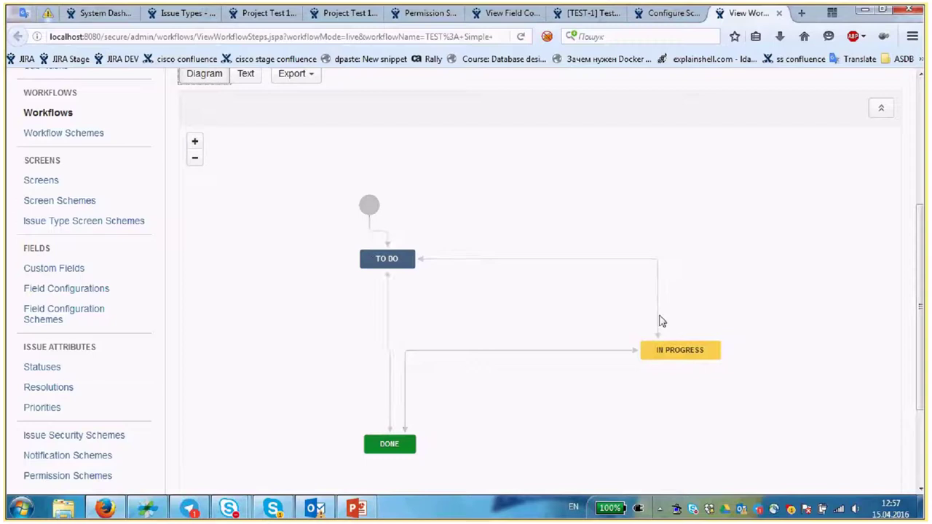
click(586, 15)
key(ctrl+Page_Up)
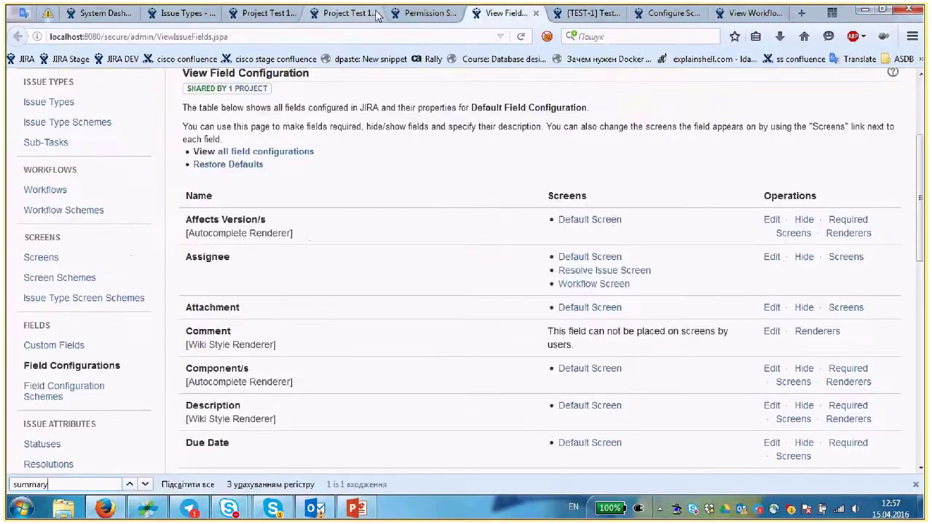
key(ctrl+Page_Up)
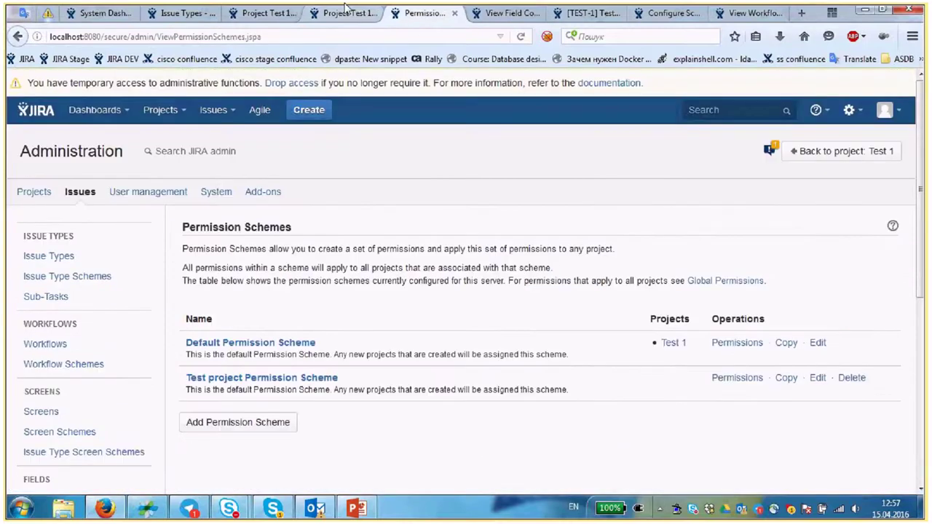
click(346, 8)
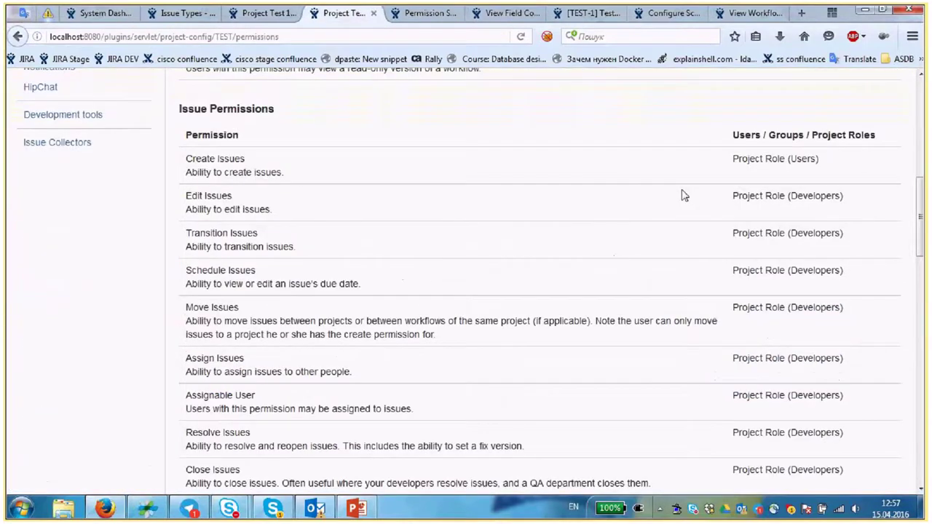
key(F5)
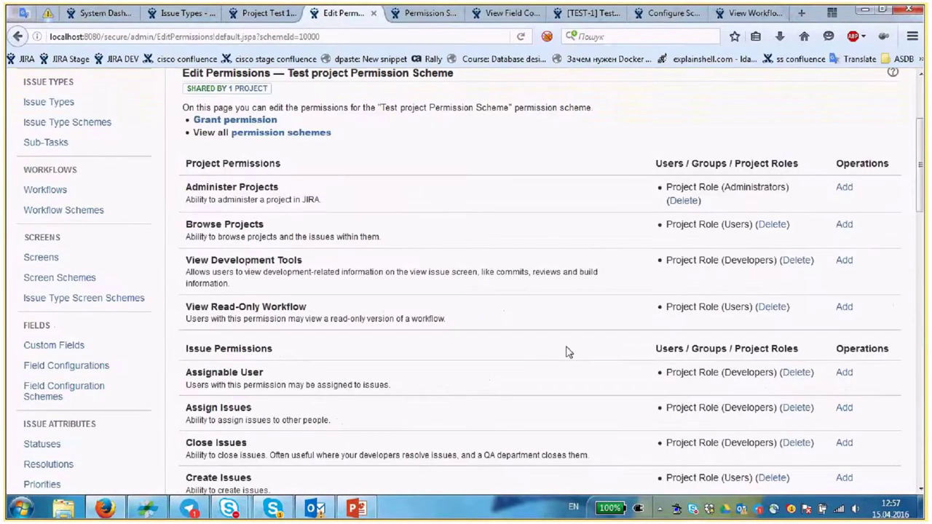
- Check the Transition Issues role grants, then go back to project Test 1's permissions
scroll(537, 323, down, 5)
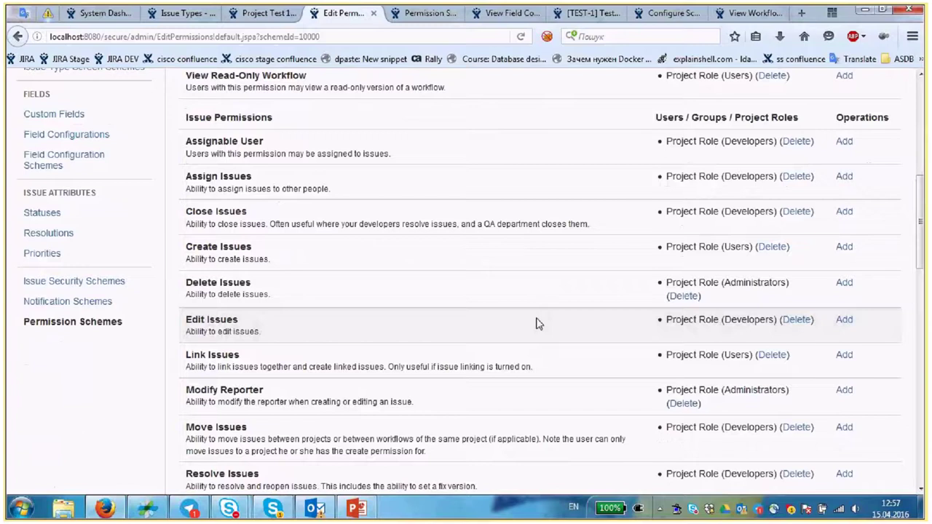
scroll(538, 323, down, 3)
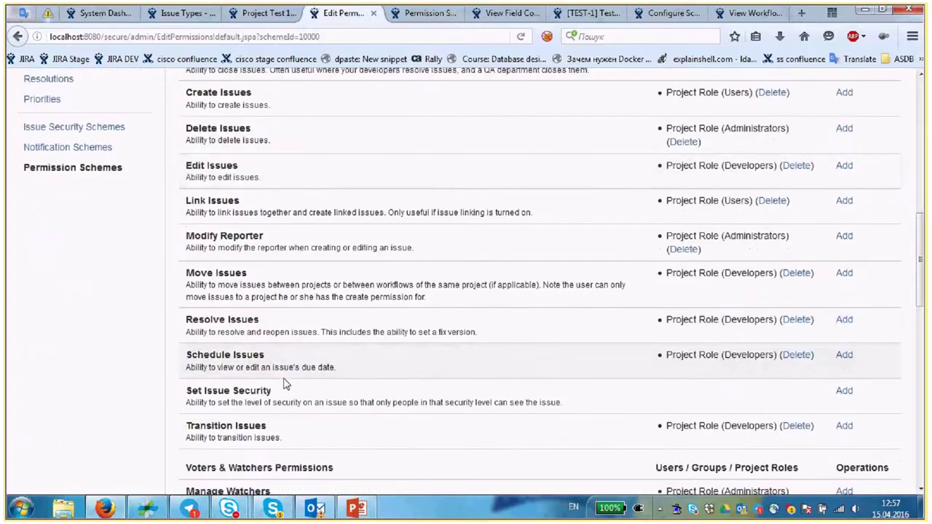
scroll(284, 384, down, 2)
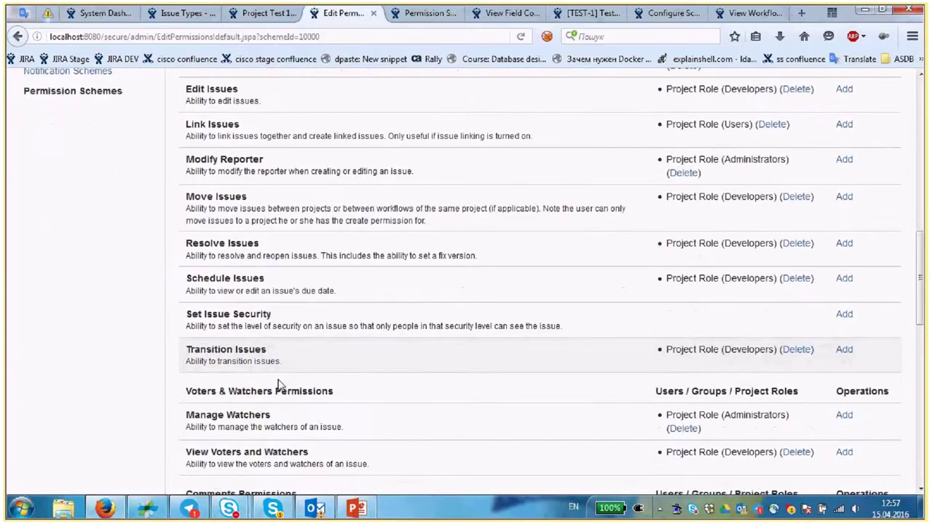
drag(670, 349, 721, 348)
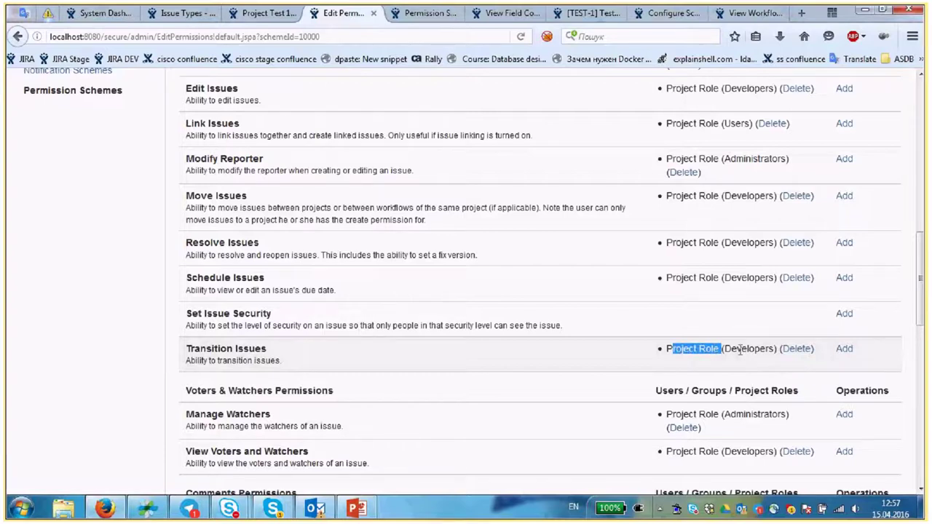
click(739, 351)
scroll(732, 364, up, 1)
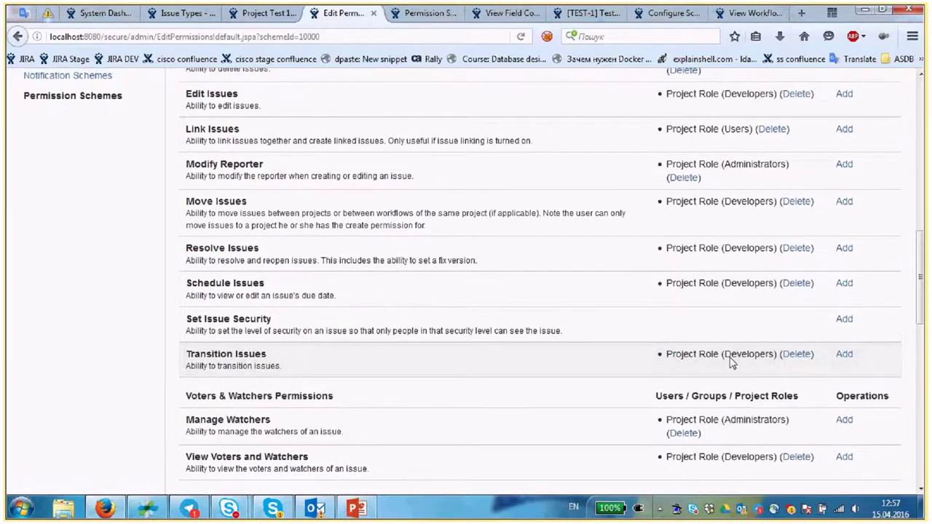
scroll(75, 397, up, 10)
scroll(75, 397, down, 4)
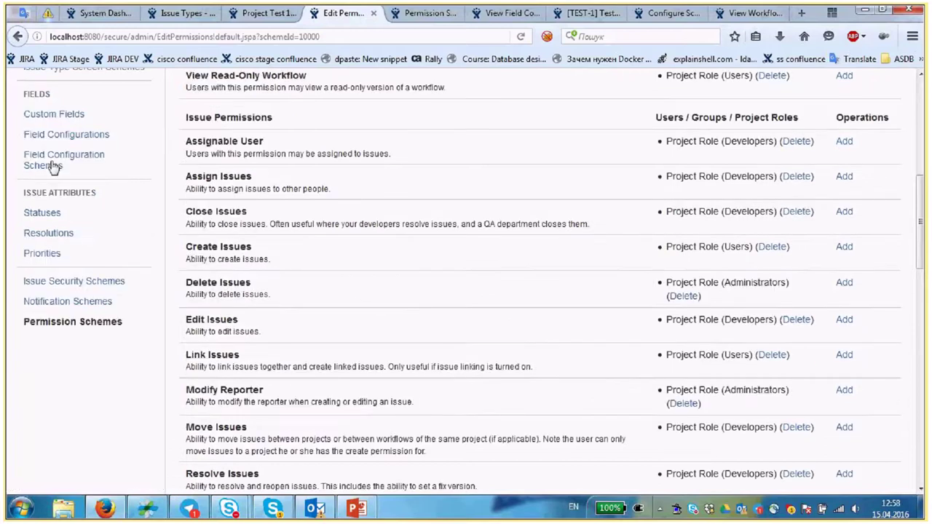
scroll(46, 315, up, 2)
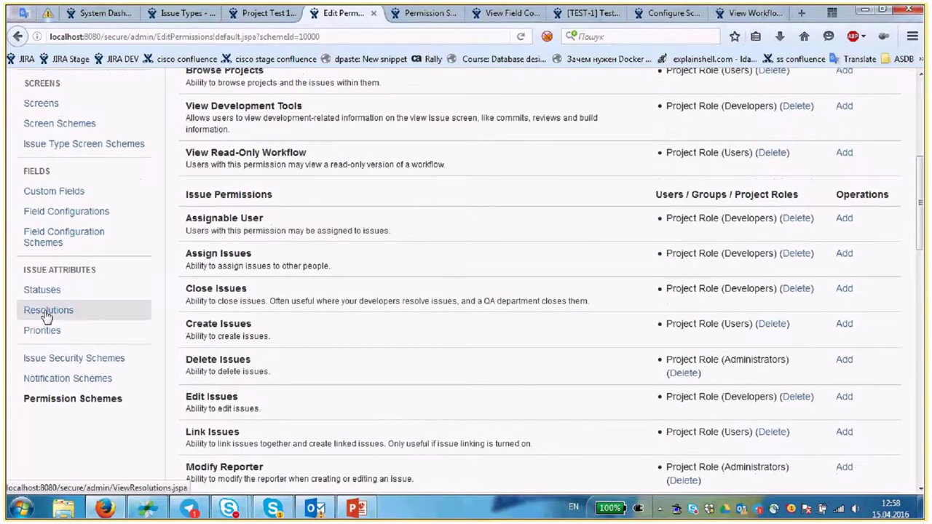
scroll(80, 341, up, 5)
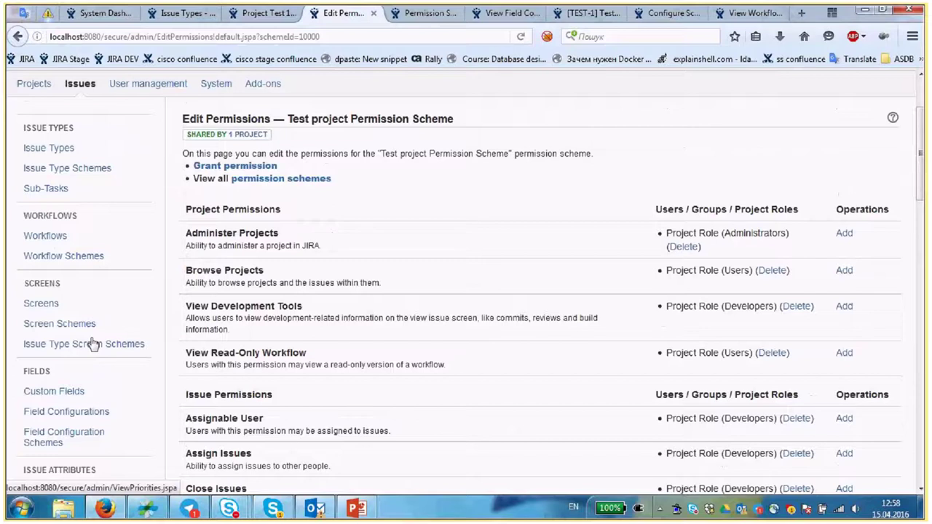
scroll(98, 343, down, 1)
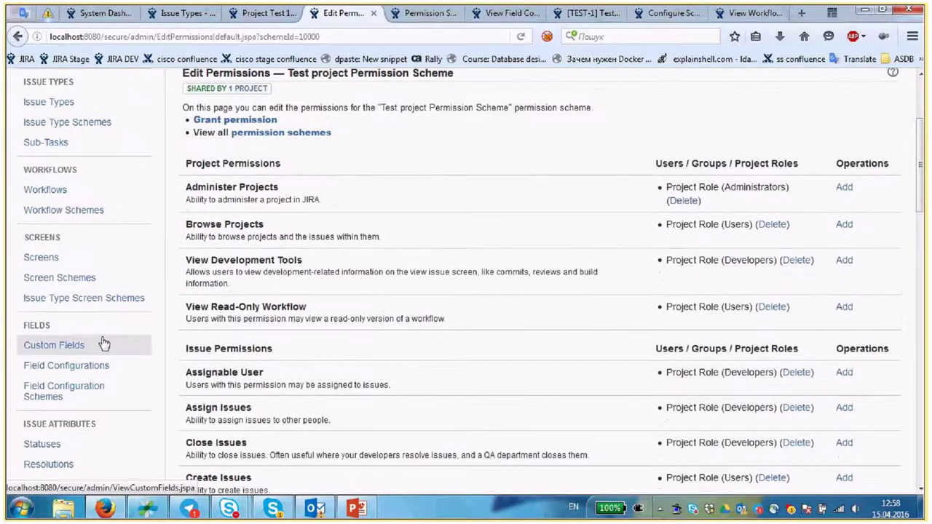
scroll(102, 357, down, 6)
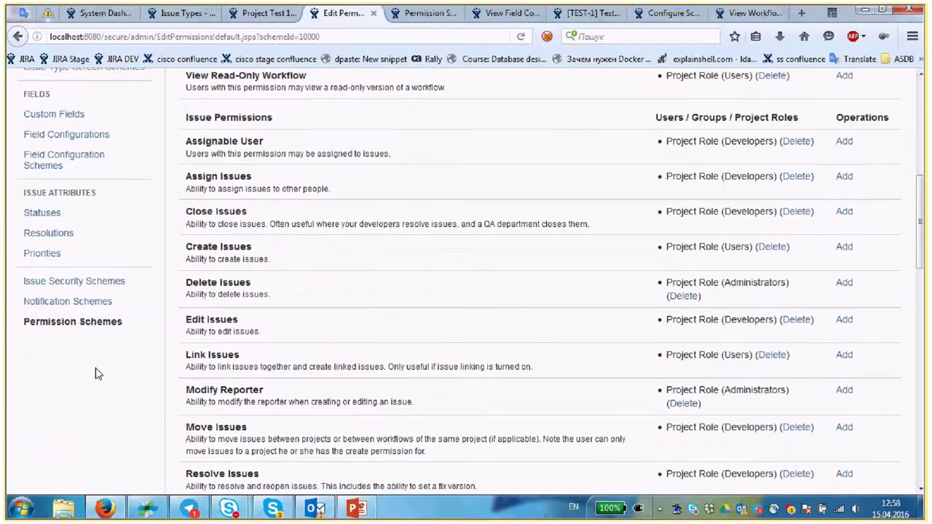
scroll(98, 374, up, 10)
click(808, 151)
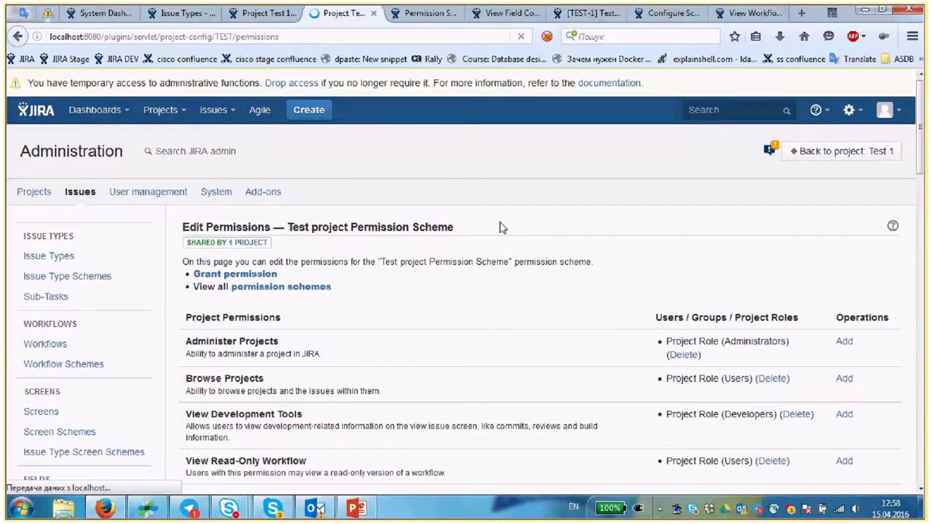
- Open the Test 1 Roles page in a new tab and review the groups of Administrators, Developers and Users
scroll(118, 269, down, 5)
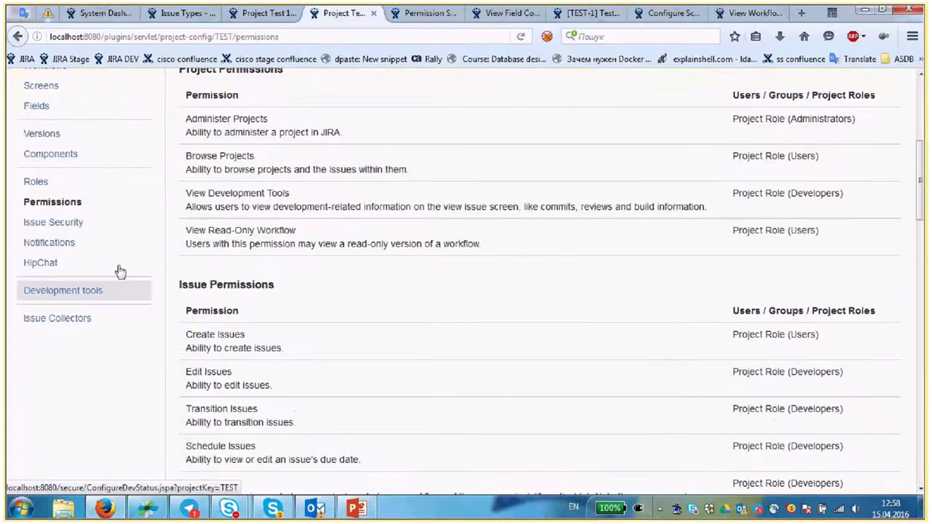
scroll(120, 271, up, 2)
middle_click(364, 59)
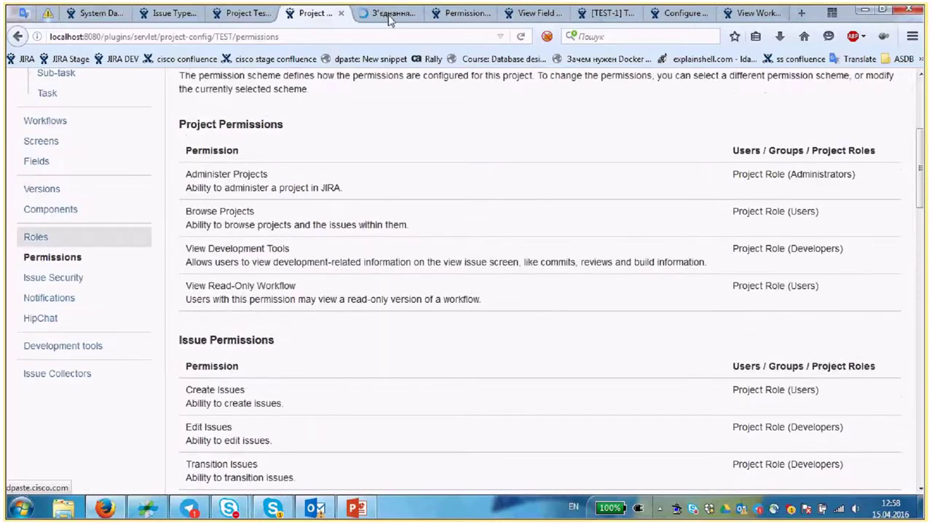
click(389, 16)
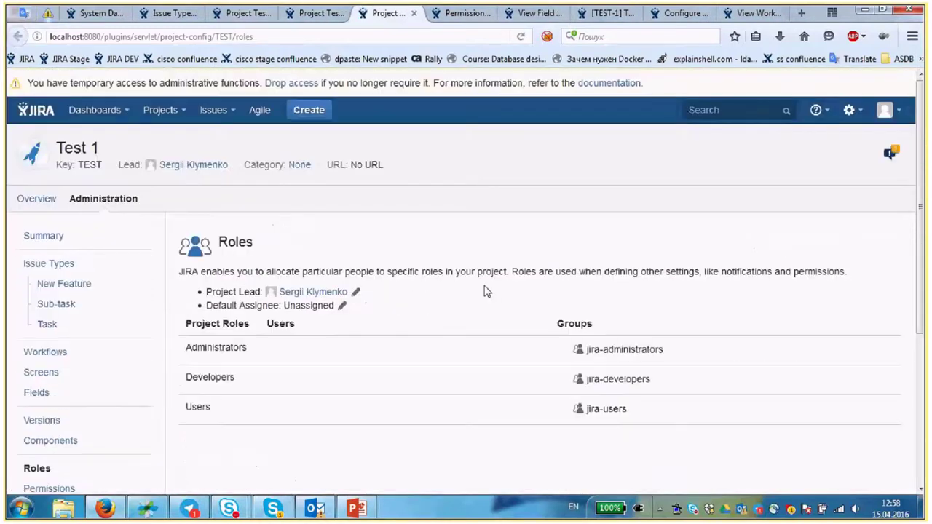
scroll(502, 303, down, 2)
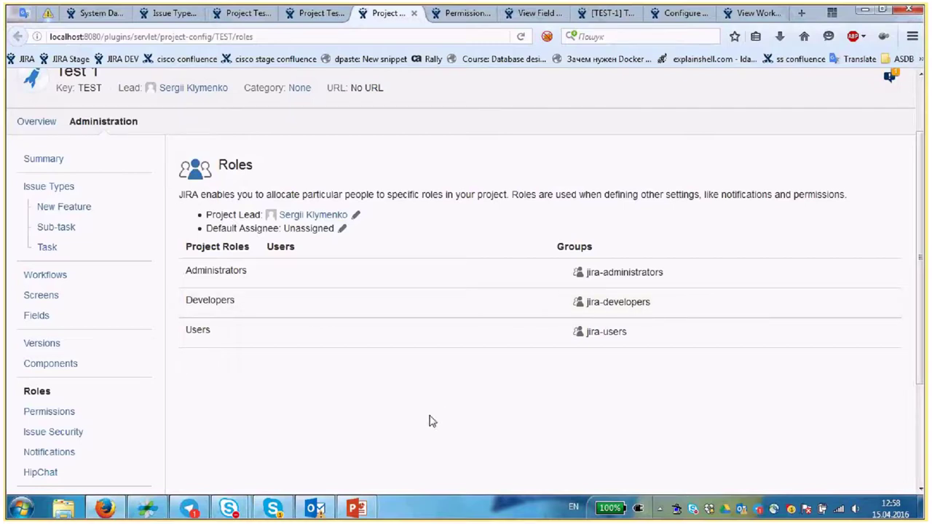
scroll(838, 146, up, 2)
- Review the Users list in a new User management tab, then begin editing the Developers role's groups
click(849, 110)
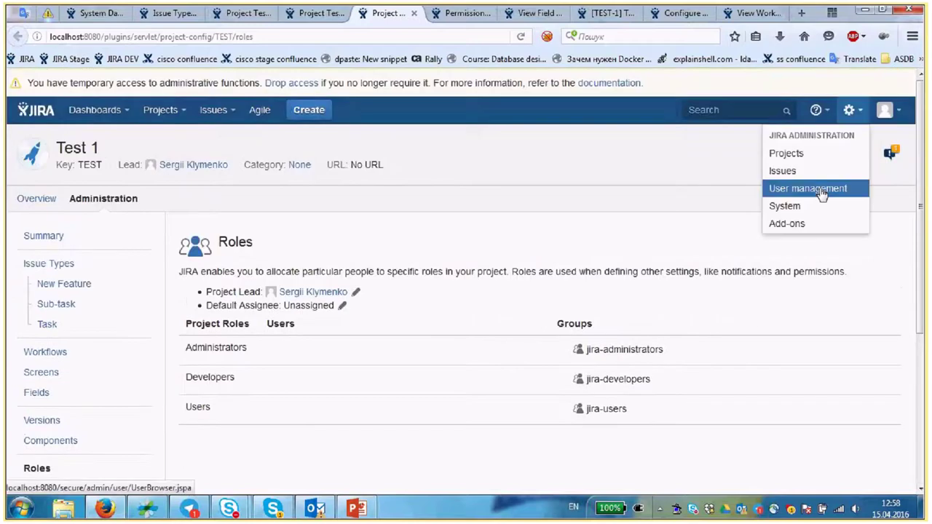
middle_click(786, 153)
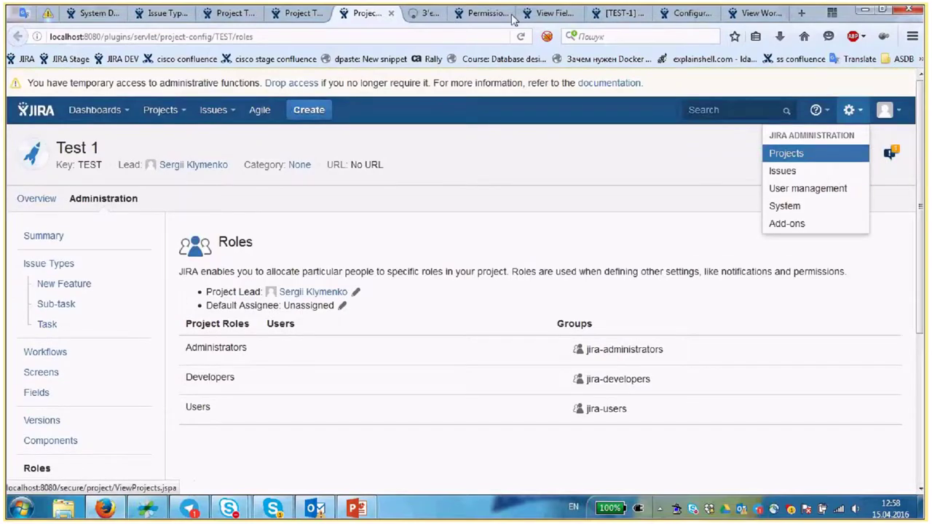
click(437, 14)
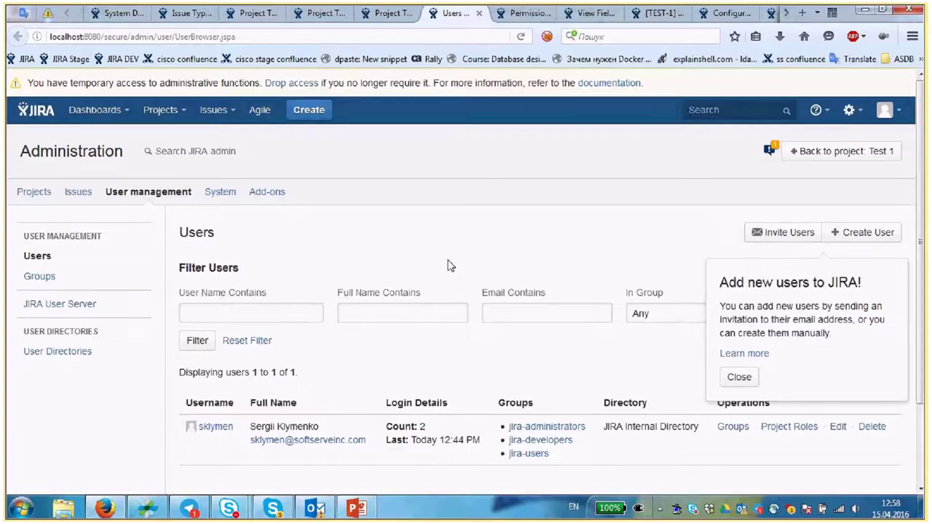
click(739, 377)
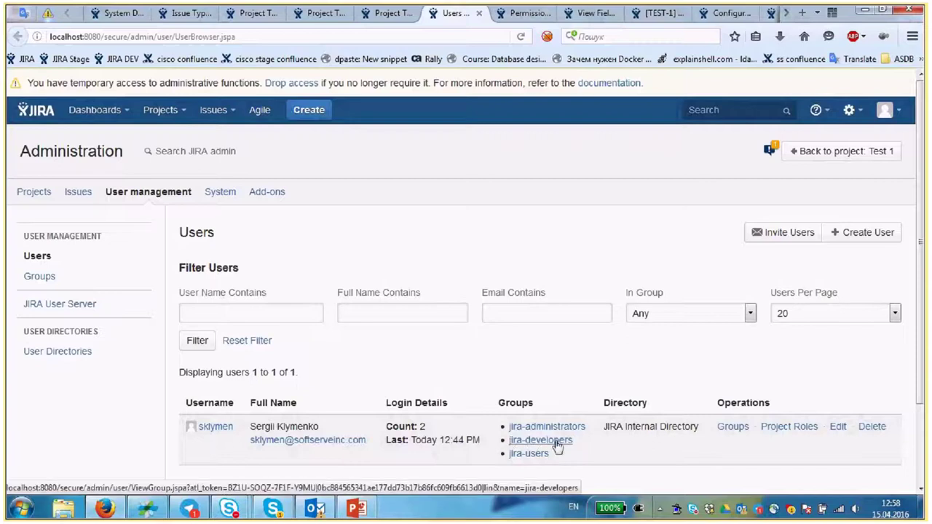
click(394, 13)
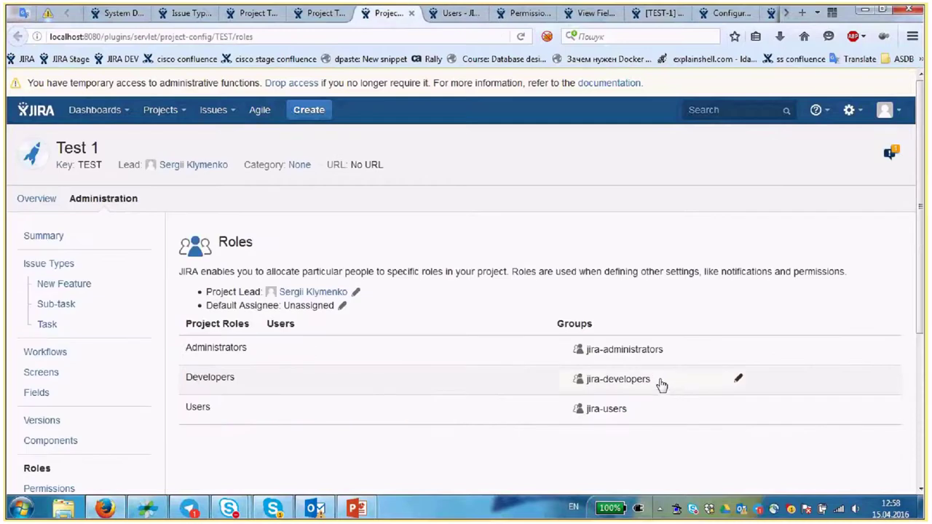
click(624, 382)
- Check Test ticket 1 and try moving it to In Progress with Start Progress
click(770, 383)
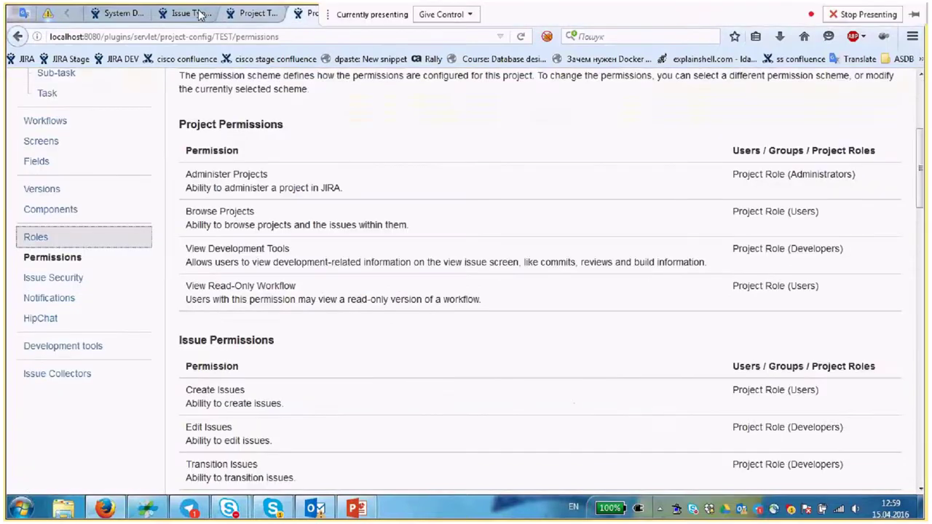
click(251, 13)
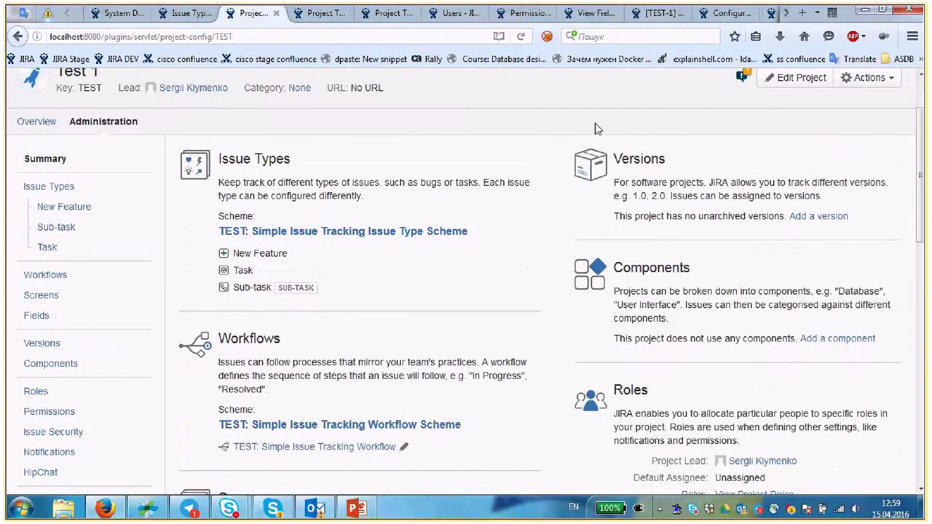
click(655, 13)
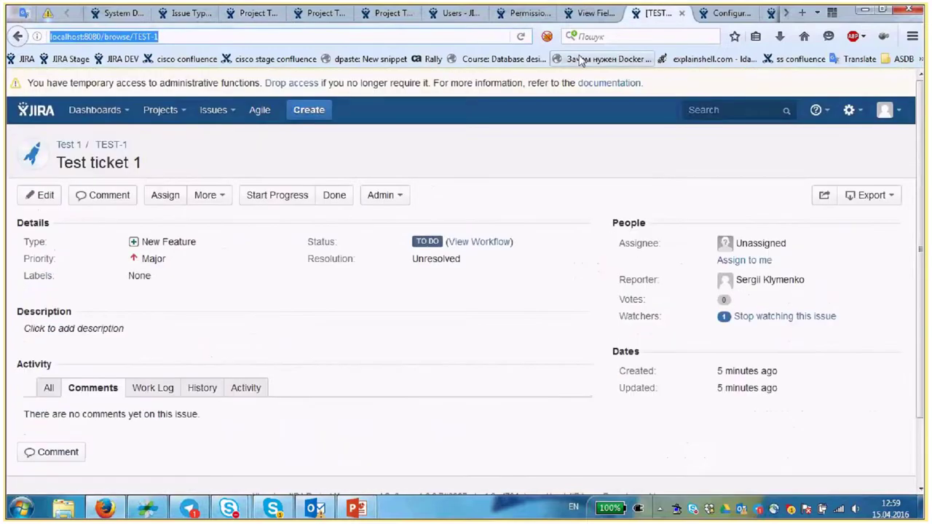
click(266, 195)
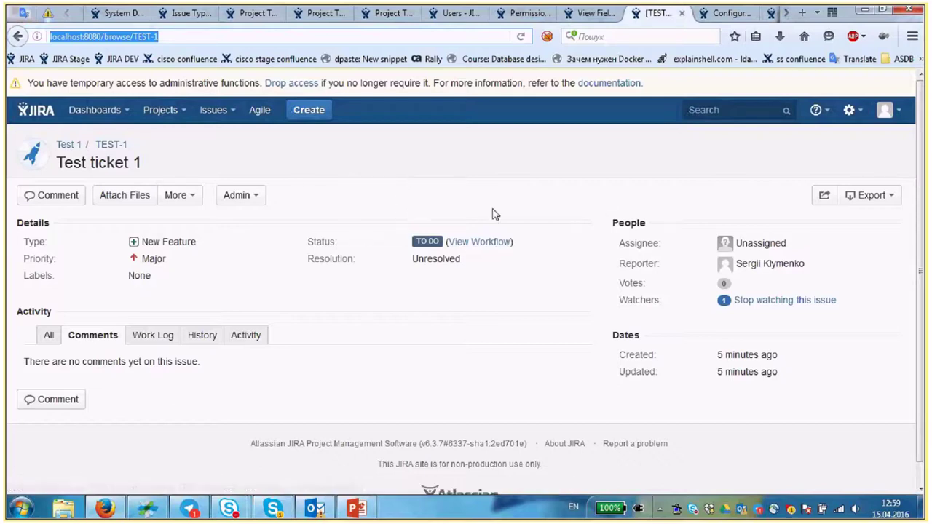
- Close the leftover Project summary and Permissions tabs, landing back on the Test 1 Roles page
click(593, 14)
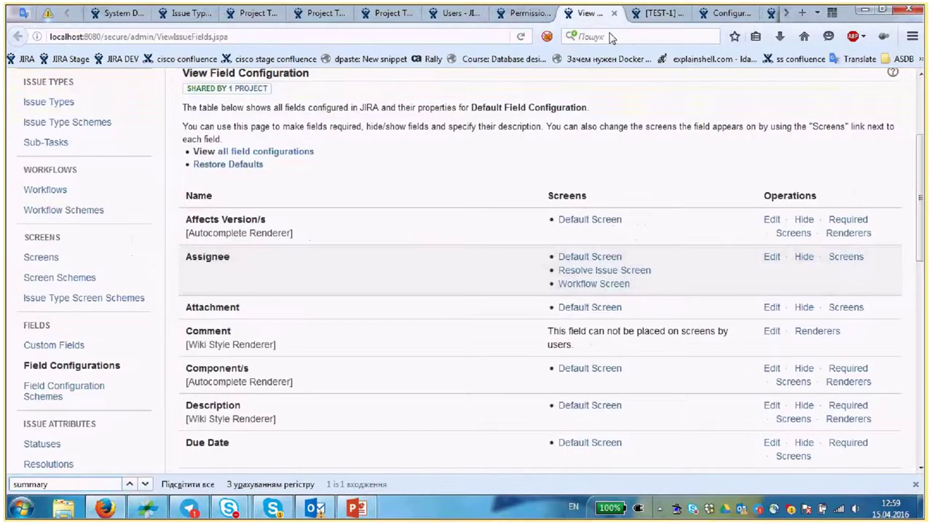
key(ctrl+shift+Tab)
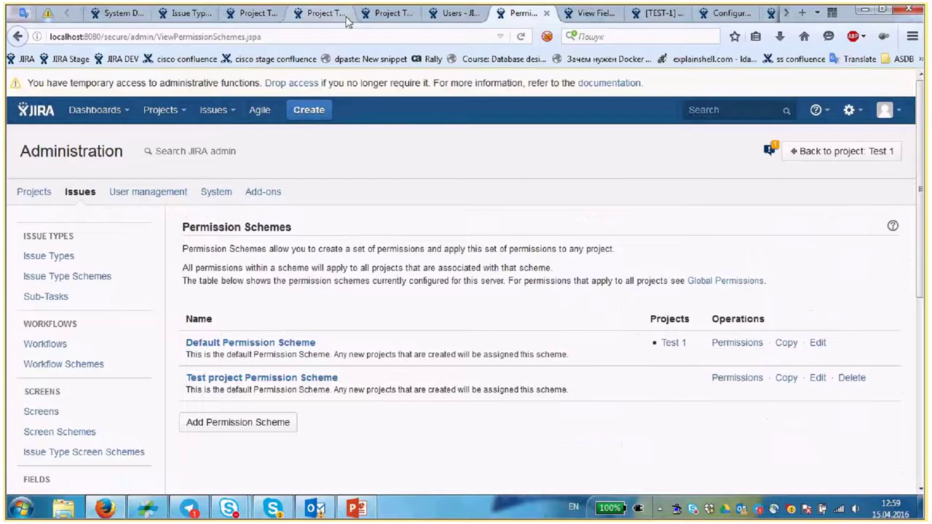
click(283, 15)
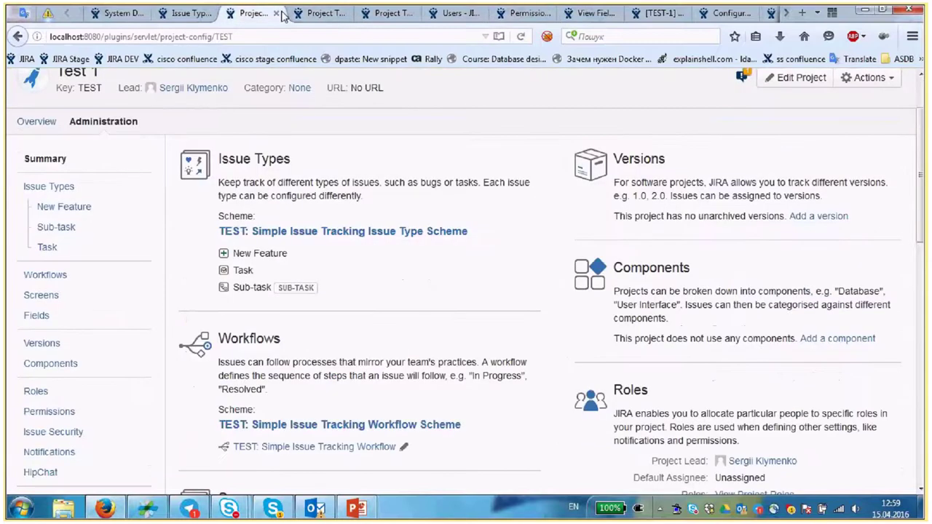
click(276, 13)
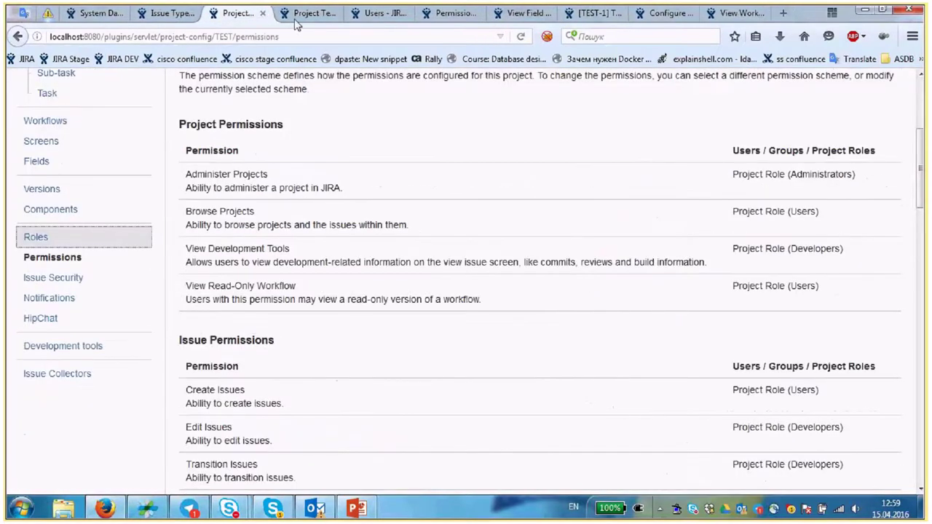
key(ctrl+w)
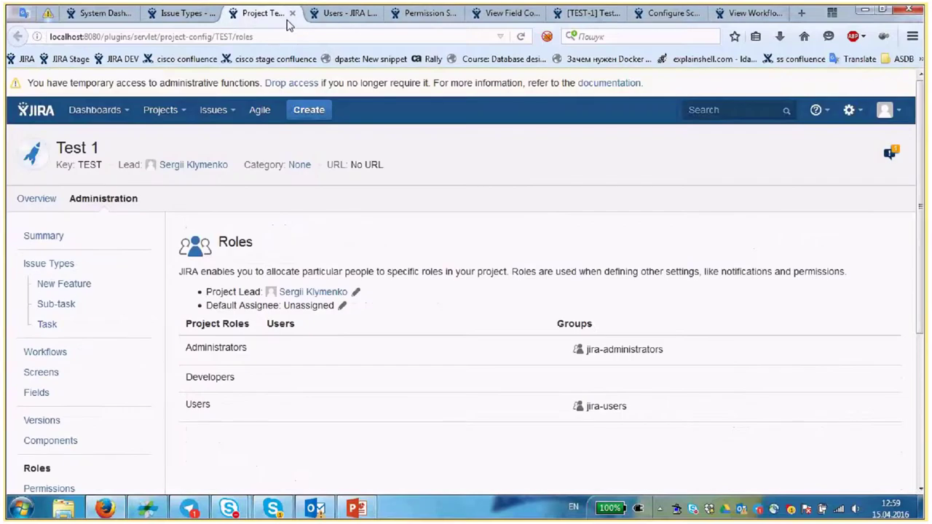
- Add the admin's own username to the Test 1 Developers role and save the membership
click(289, 383)
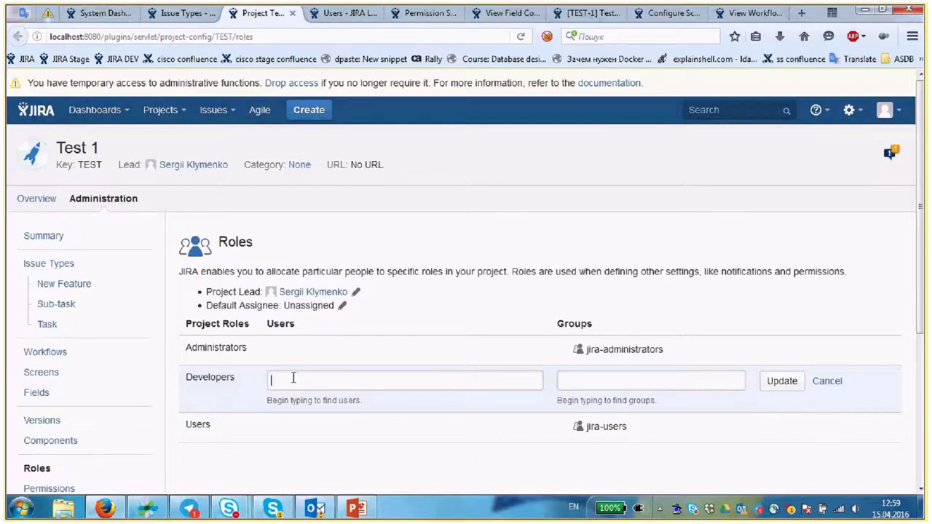
text(sklymenk)
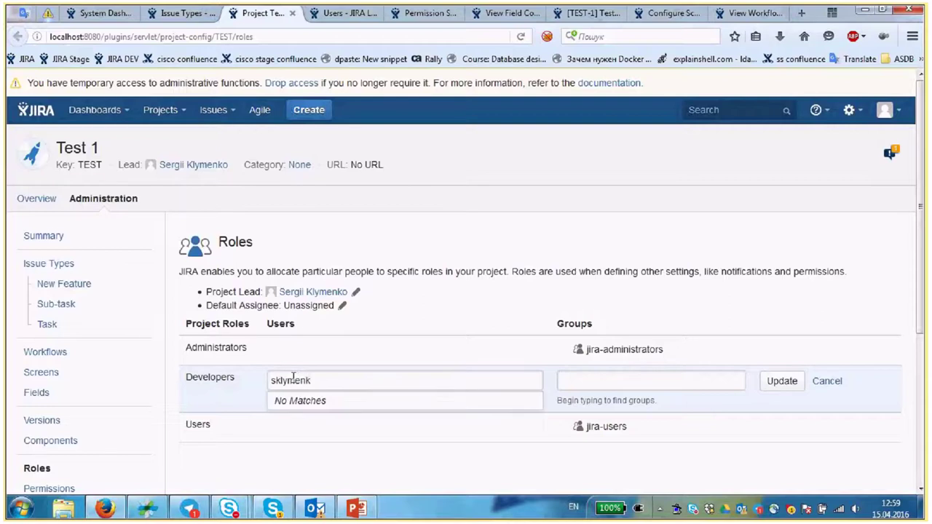
click(327, 418)
click(782, 381)
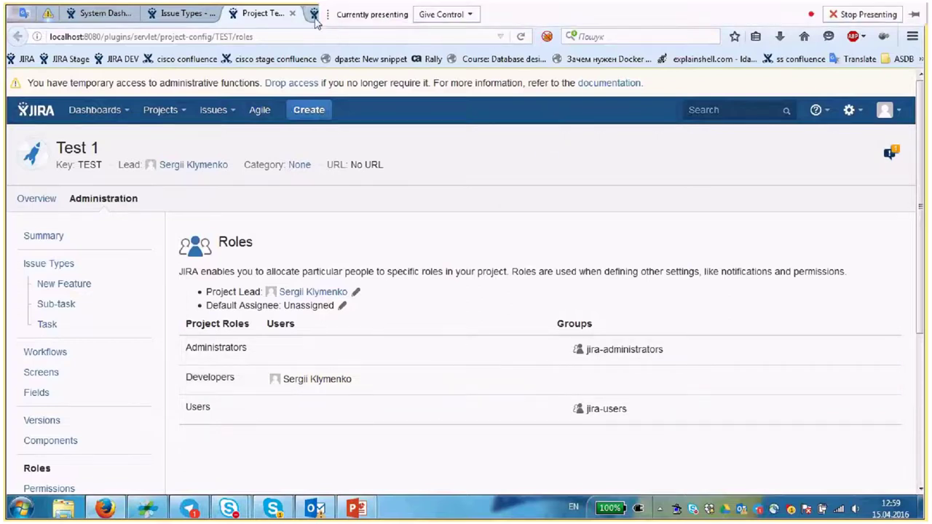
click(423, 14)
click(516, 16)
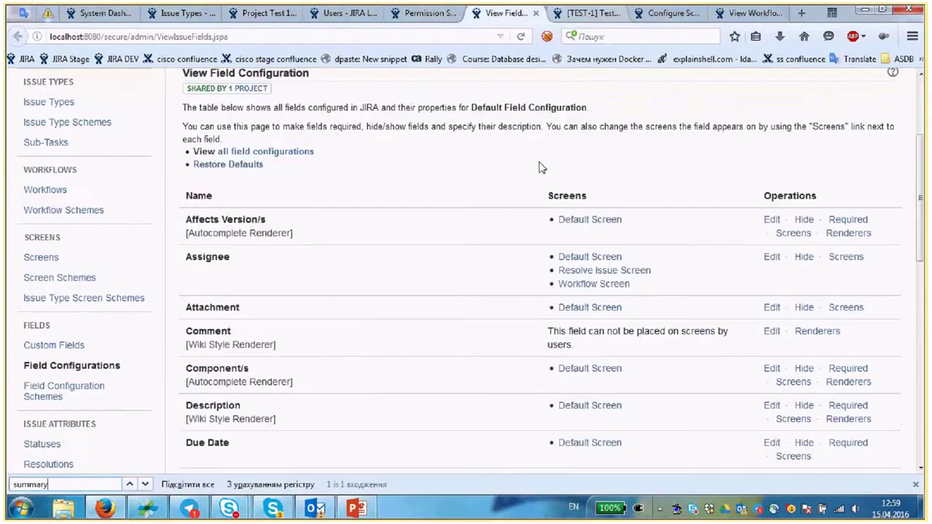
- Reload the TEST-1 issue page so its Start Progress and Done transitions appear
key(ctrl+Tab)
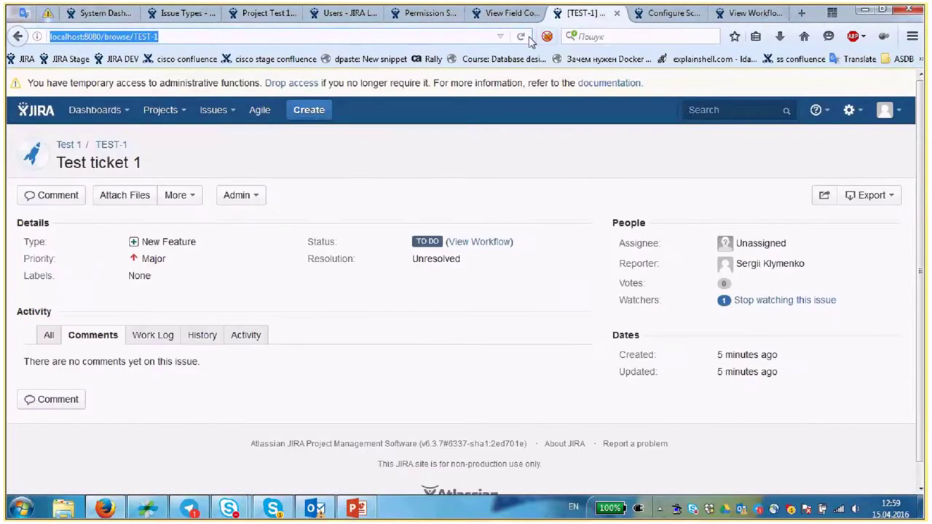
click(521, 36)
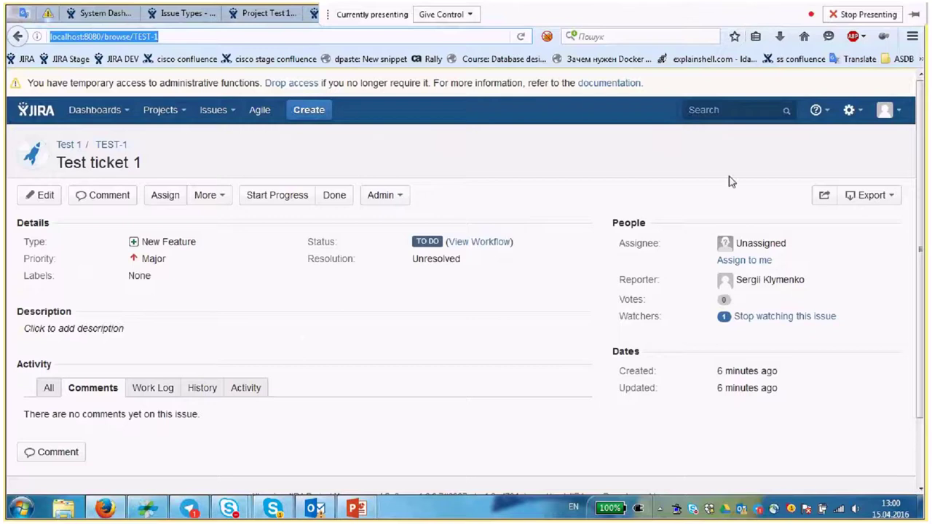
- Start a draft edit of the TEST: Simple Issue Tracking Workflow from its diagram page
click(743, 16)
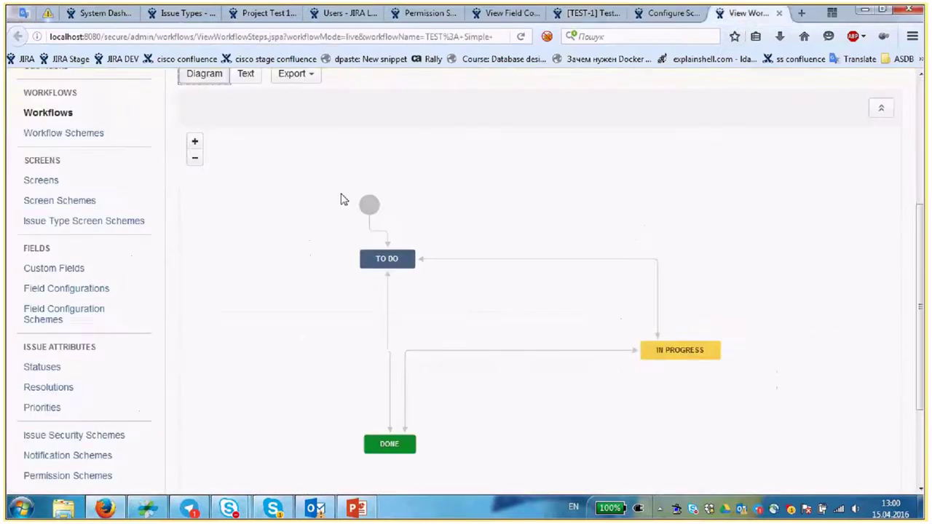
scroll(344, 200, up, 3)
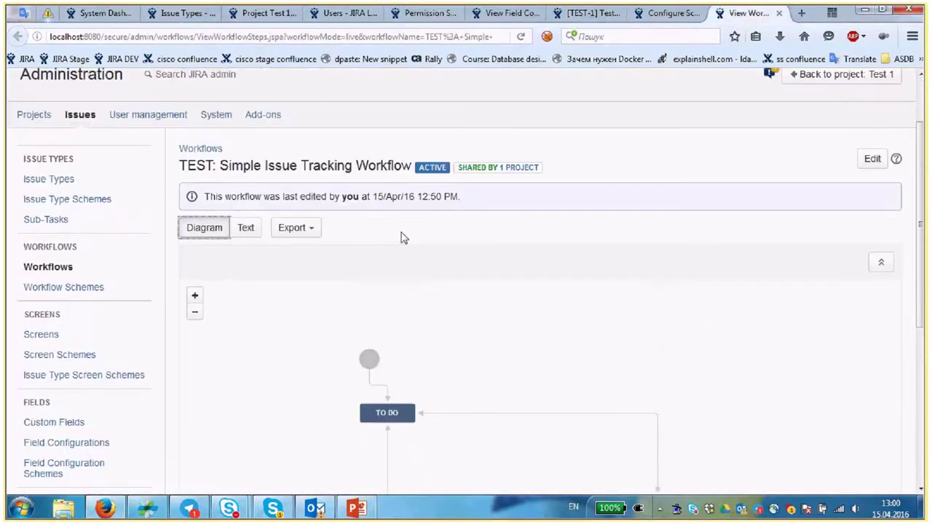
scroll(415, 244, up, 1)
scroll(430, 250, up, 2)
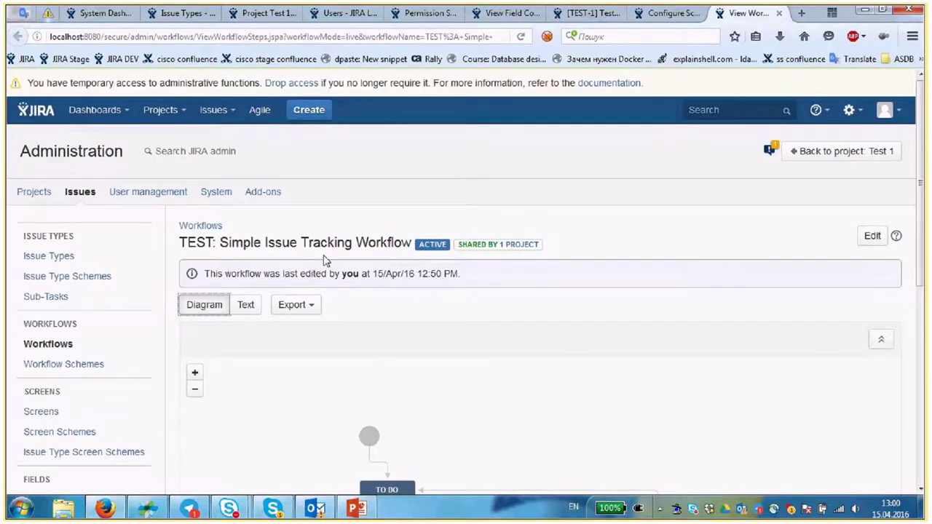
click(866, 242)
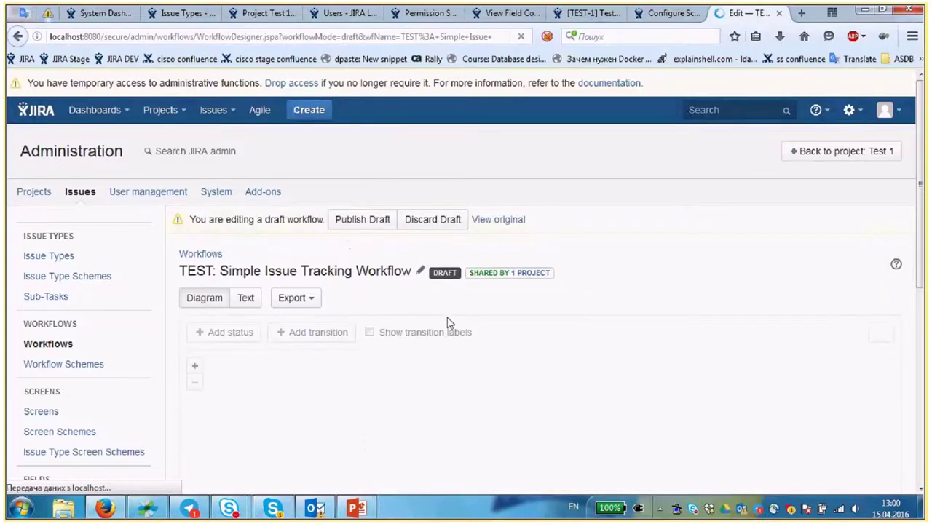
- Select the TO DO → DONE transition to show its details panel
scroll(466, 331, down, 2)
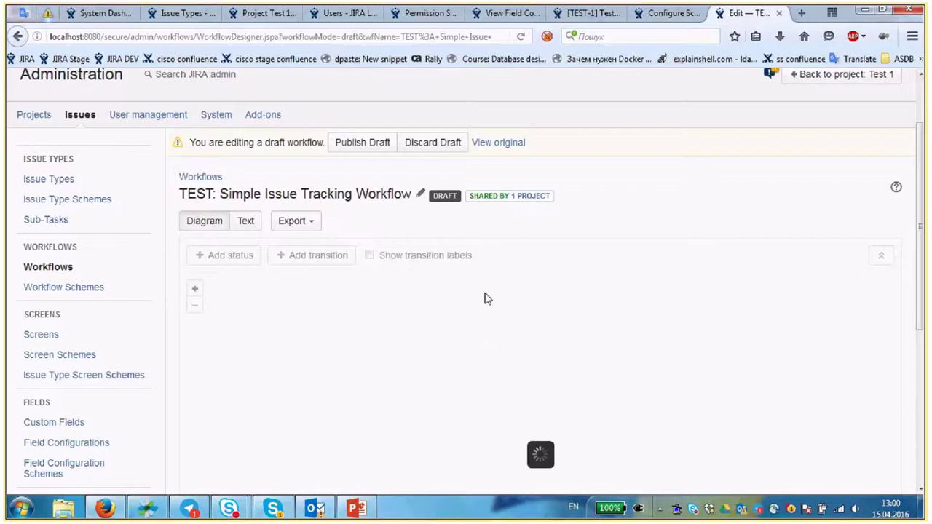
scroll(384, 248, down, 3)
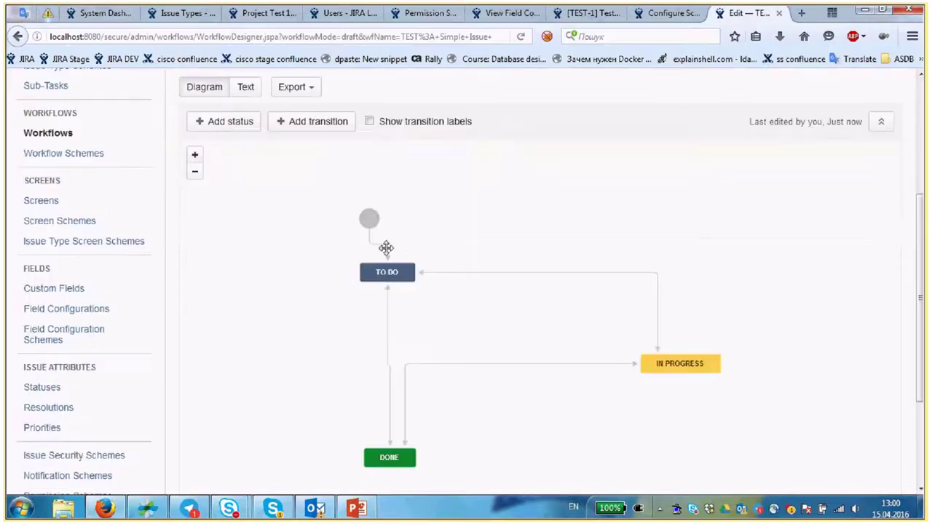
scroll(381, 252, down, 1)
click(387, 323)
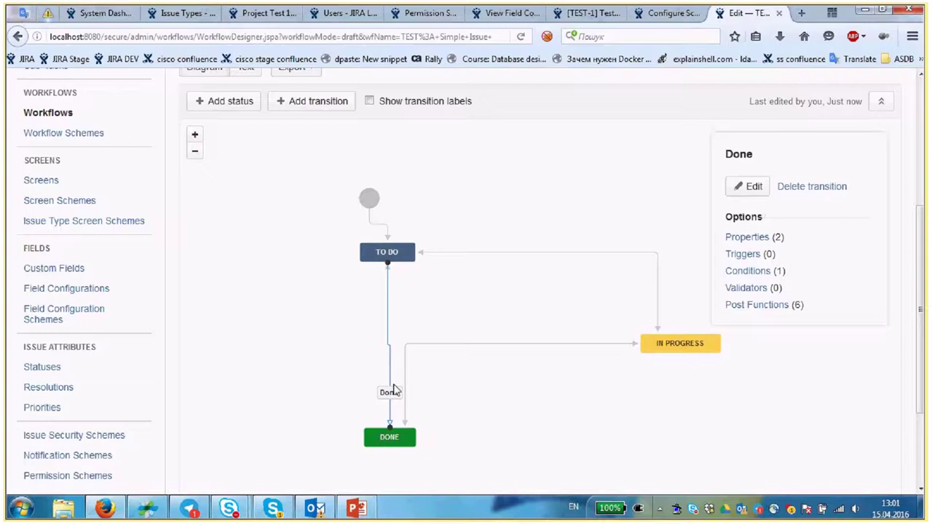
middle_click(750, 237)
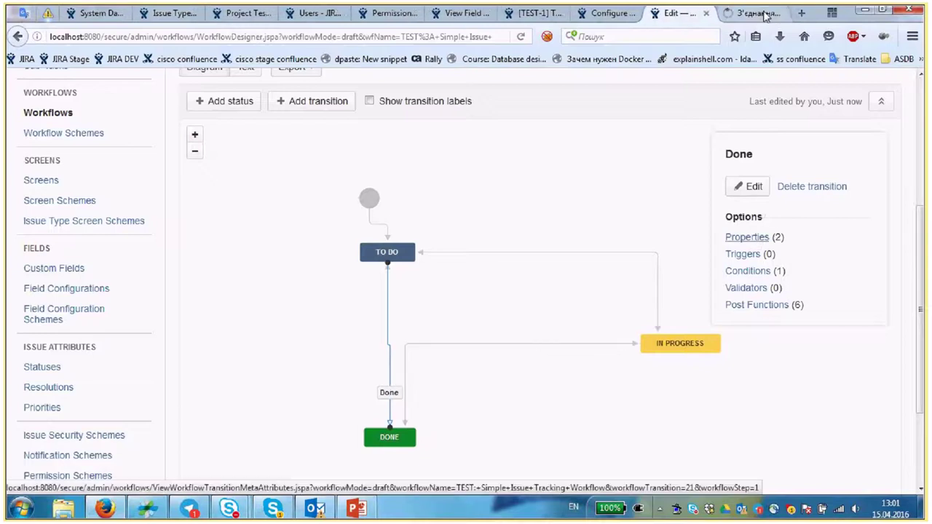
click(765, 14)
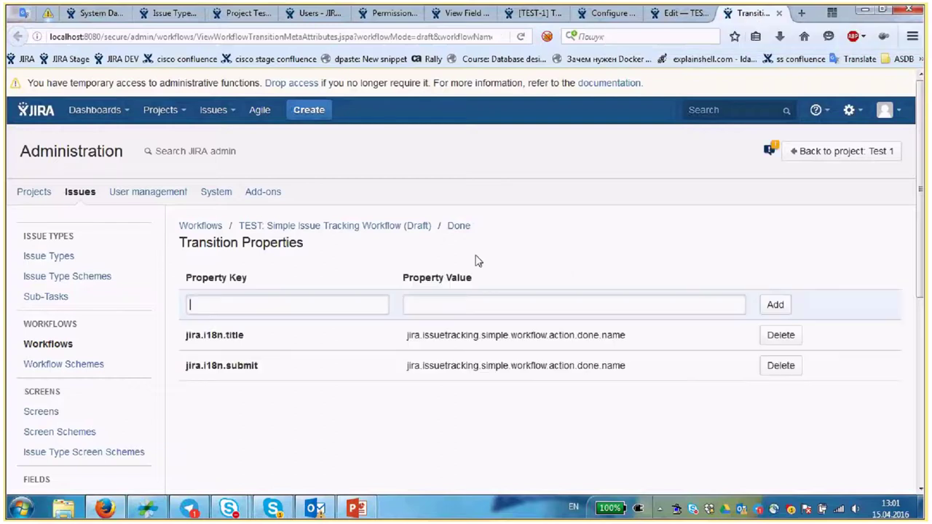
scroll(350, 344, down, 2)
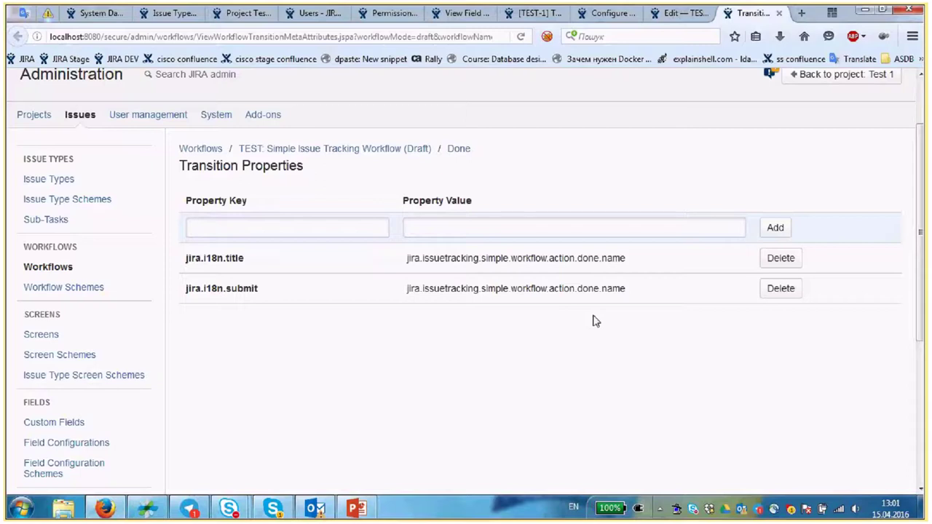
click(536, 13)
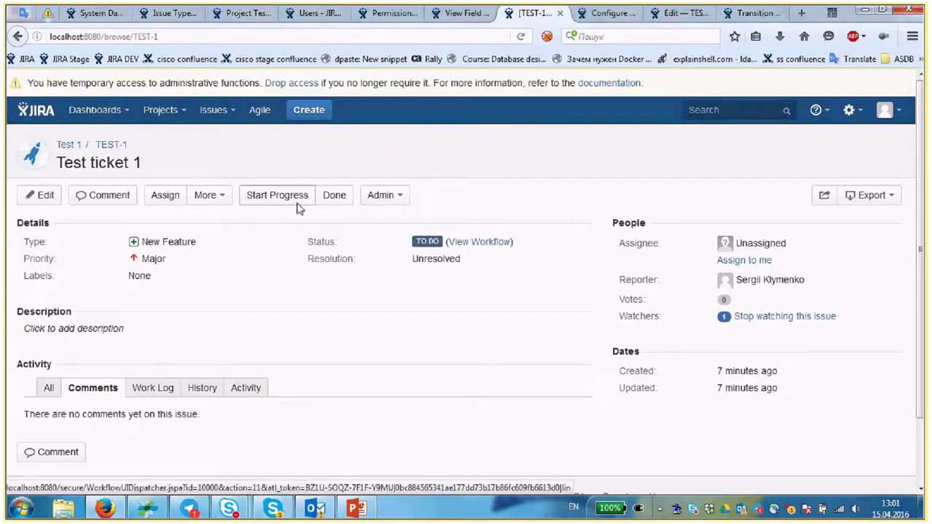
click(734, 14)
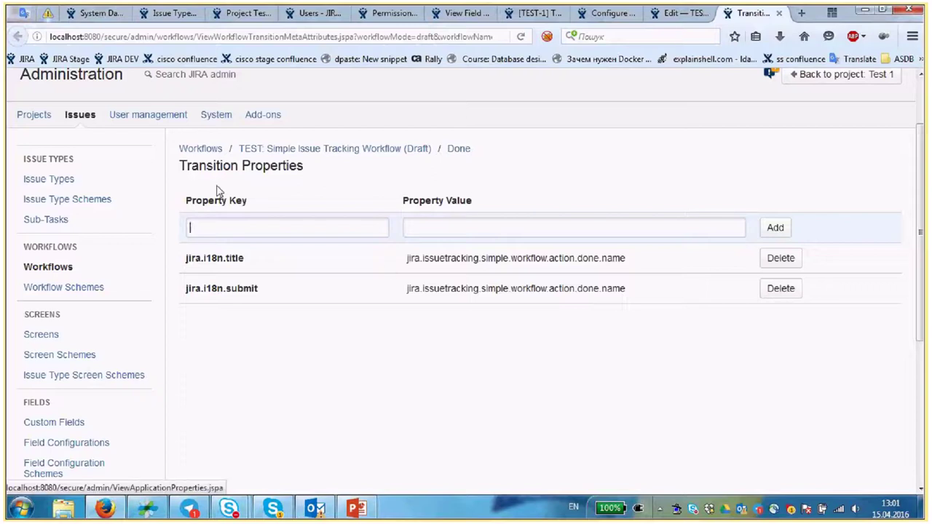
drag(189, 200, 263, 206)
click(337, 220)
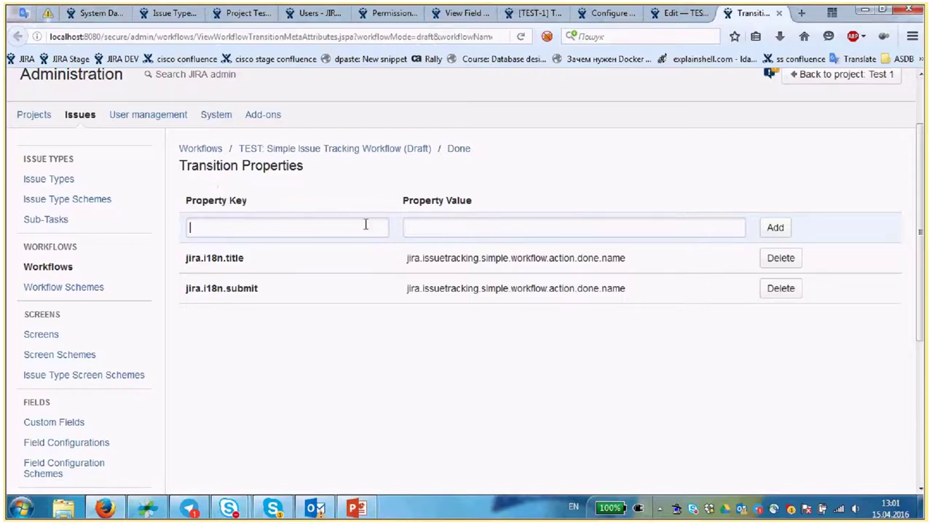
click(513, 222)
click(778, 13)
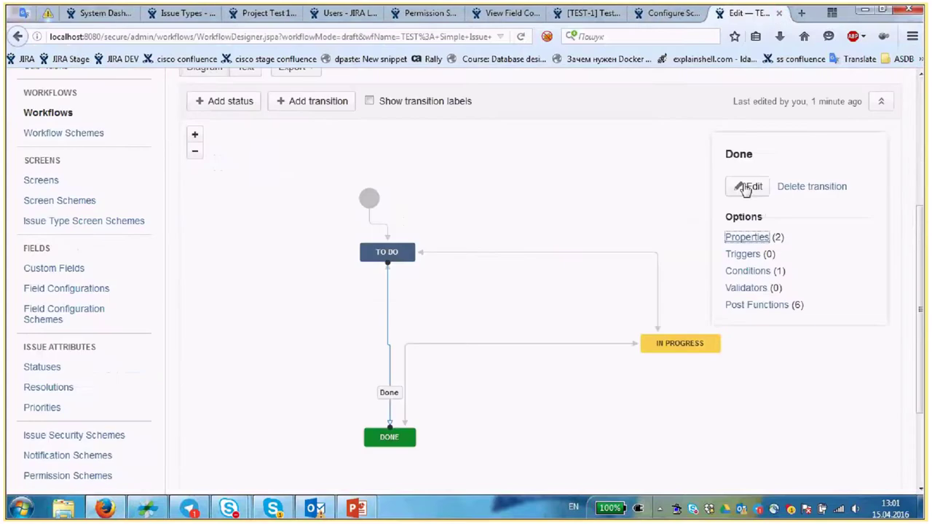
- Open the Done transition's Triggers page in a new tab and review it
middle_click(747, 255)
click(751, 17)
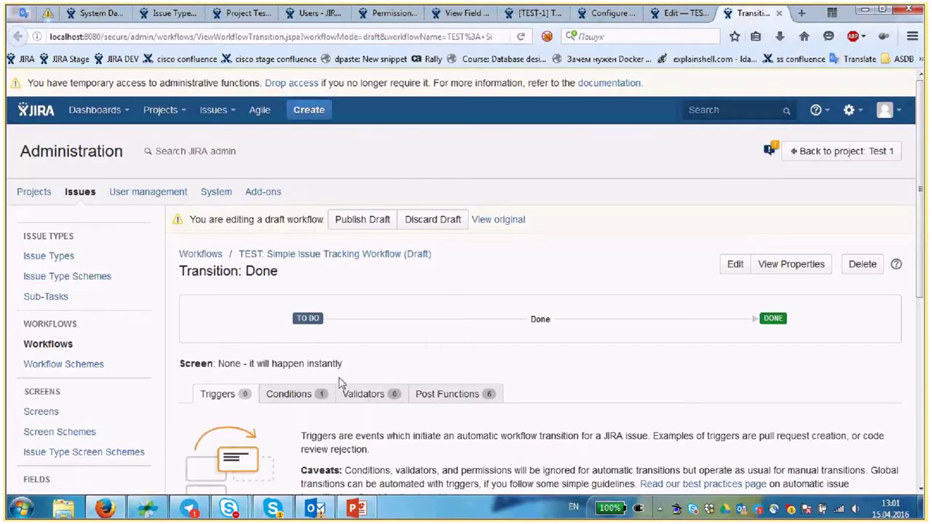
scroll(340, 384, down, 4)
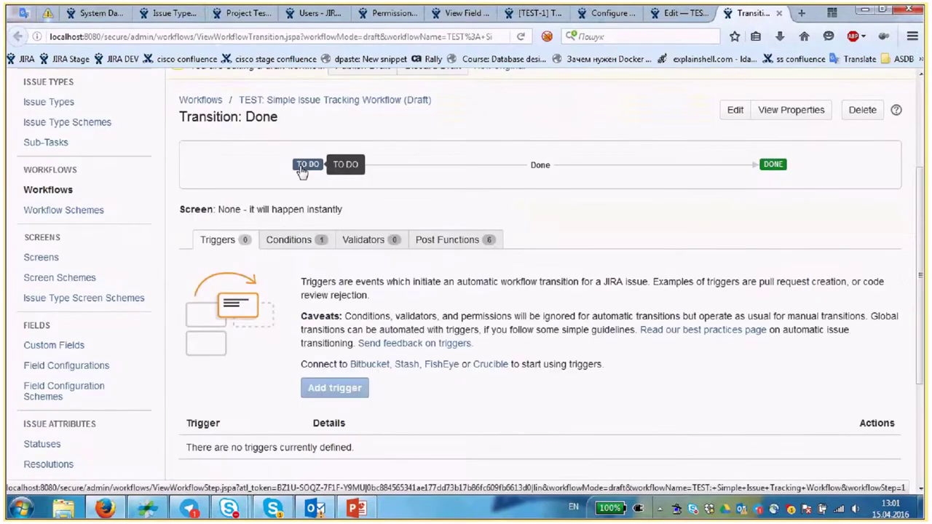
scroll(427, 326, down, 2)
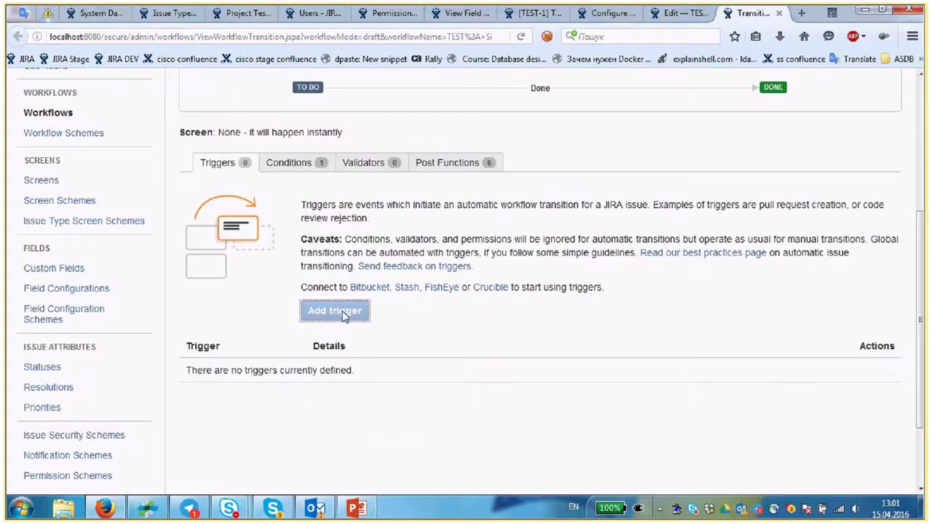
scroll(347, 321, up, 3)
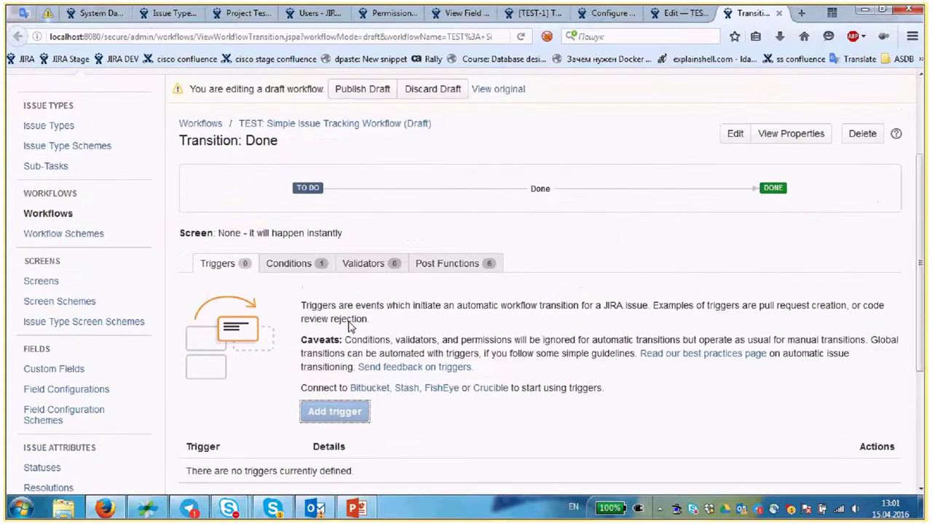
scroll(350, 326, down, 1)
- Open the Done transition's edit form, then go back to its details page without changes
click(736, 110)
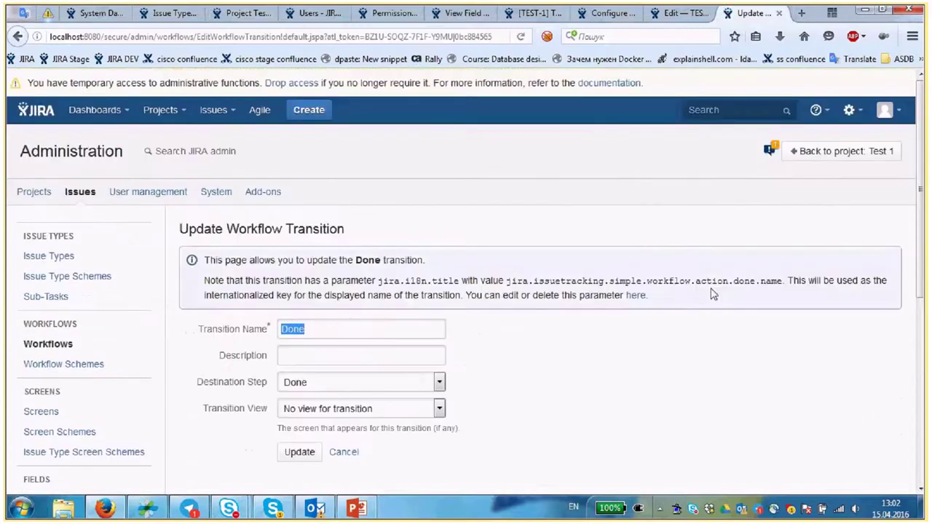
scroll(714, 293, down, 2)
click(18, 36)
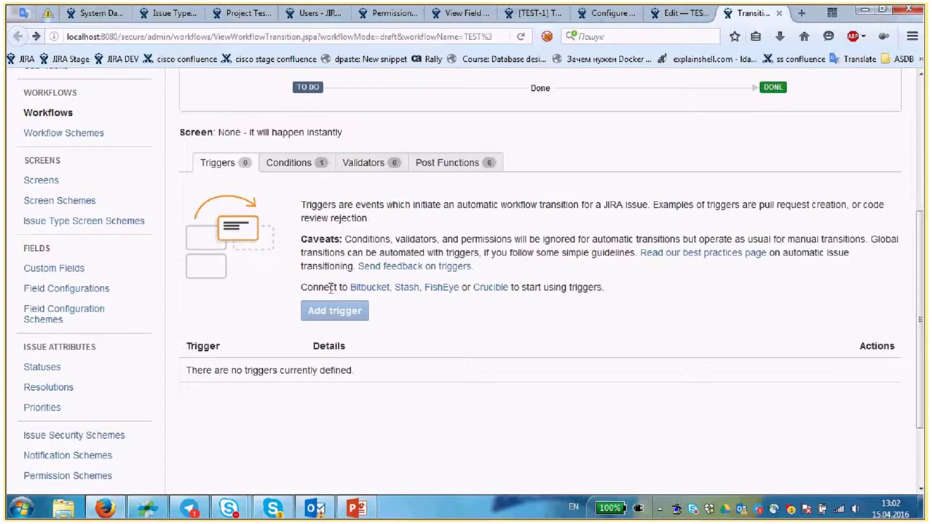
drag(301, 287, 349, 289)
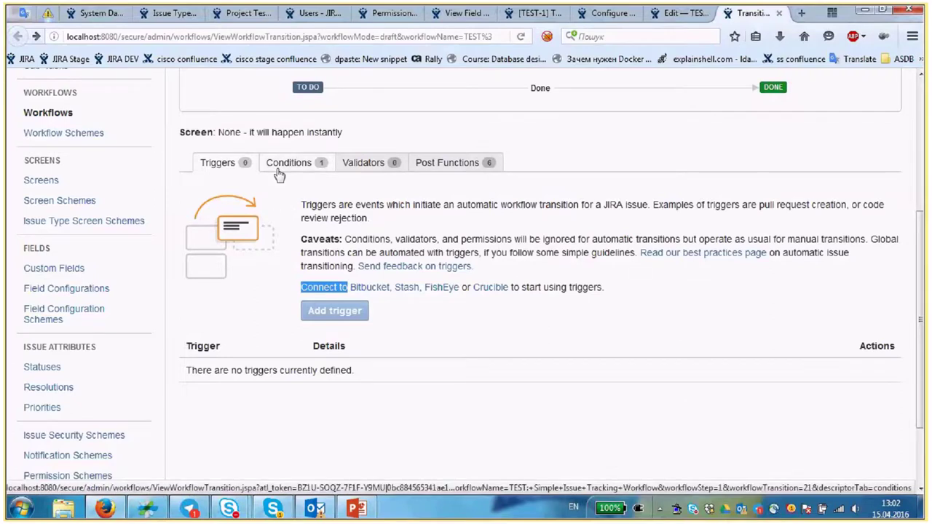
- Show the Done transition's condition and highlight its required Resolve Issues permission
click(277, 169)
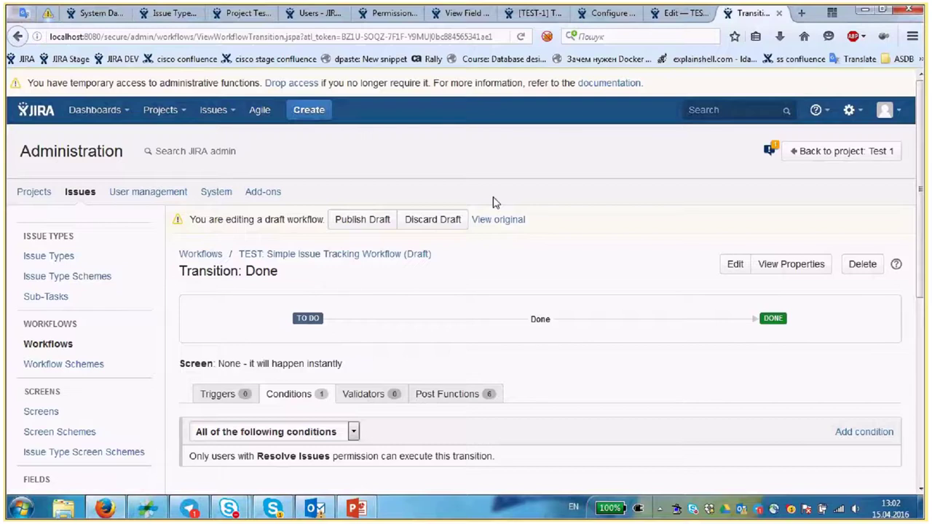
scroll(466, 233, down, 3)
scroll(432, 262, down, 2)
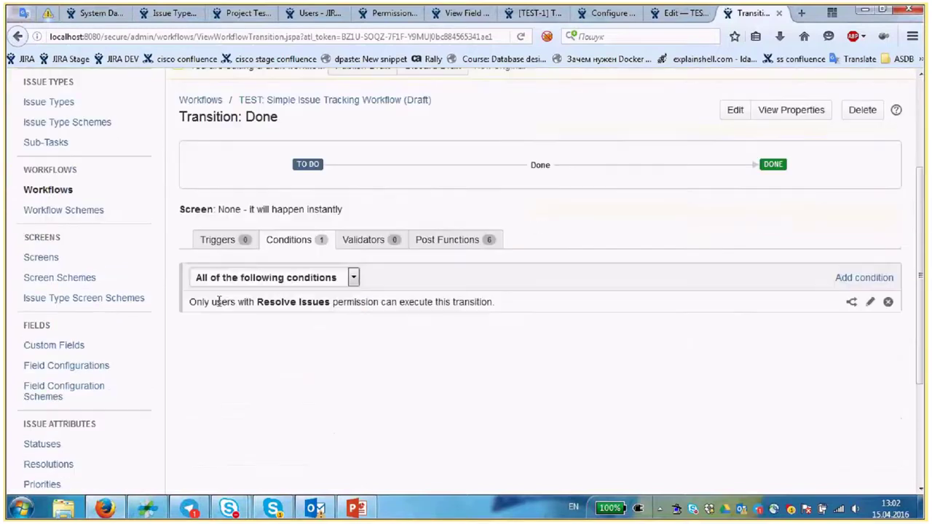
double_click(219, 301)
drag(257, 301, 320, 301)
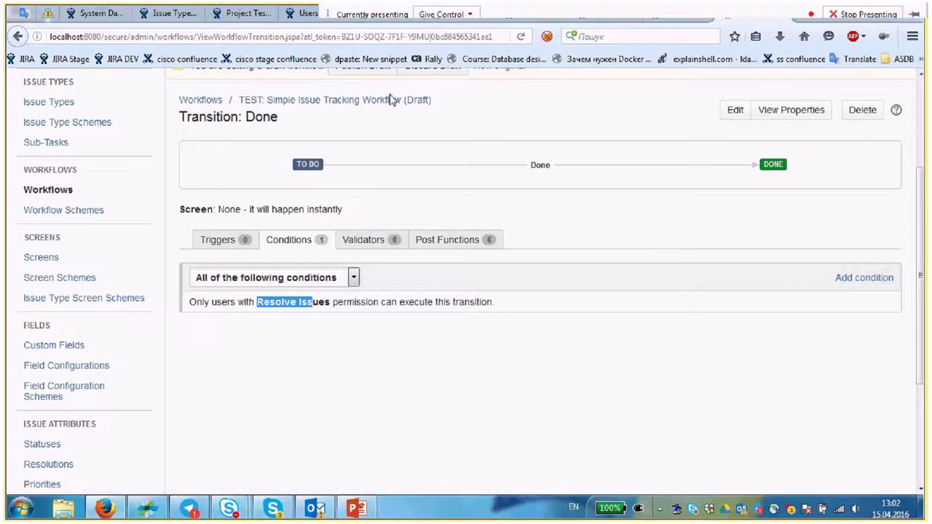
- Find Resolve Issues in the permission scheme, held by Developers, then return to the workflow diagram
click(390, 14)
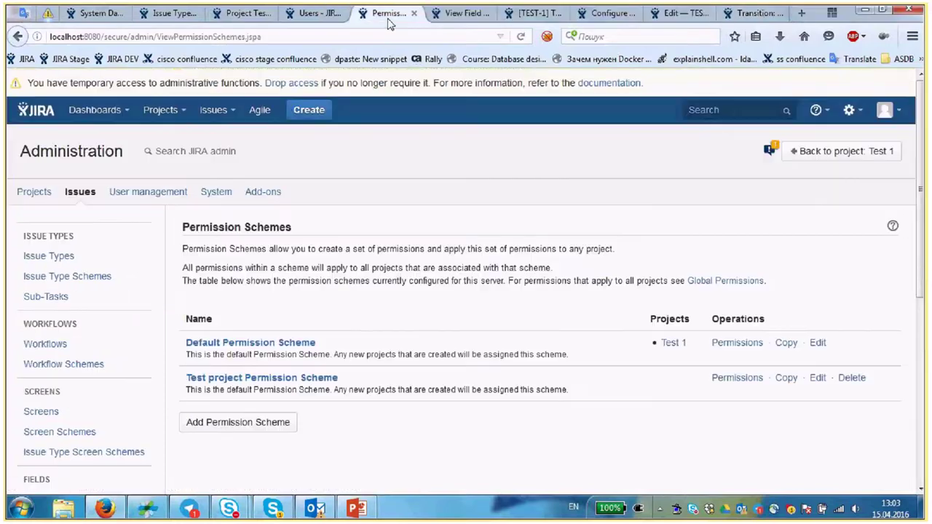
scroll(191, 302, down, 2)
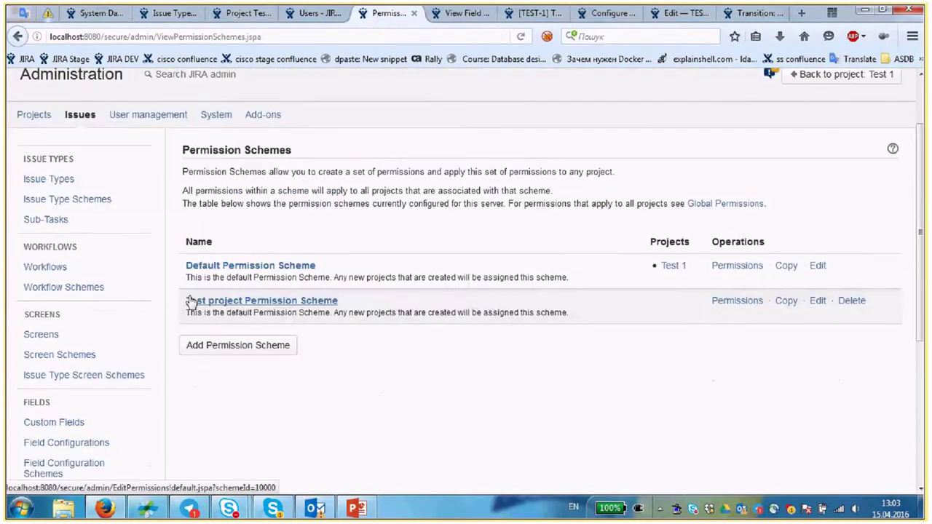
click(191, 303)
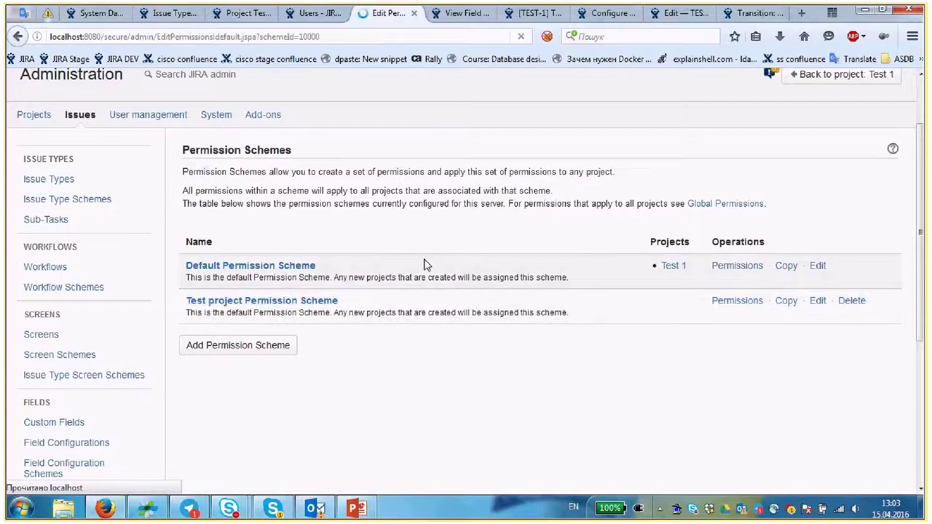
scroll(426, 261, down, 10)
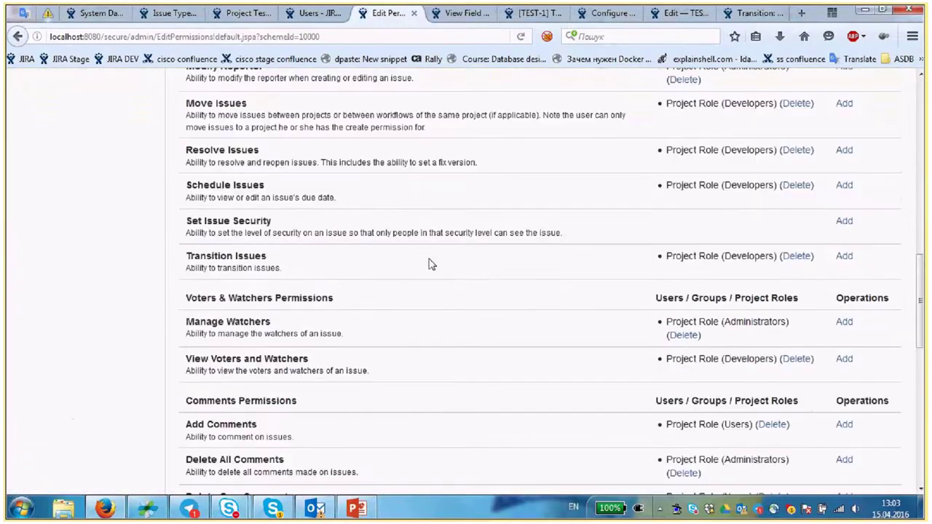
scroll(430, 264, up, 1)
drag(183, 166, 260, 167)
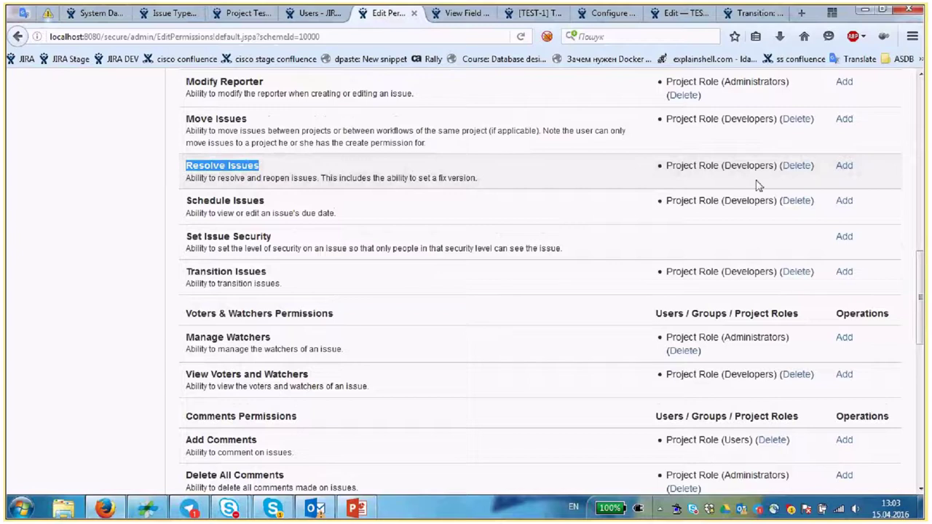
drag(671, 166, 772, 166)
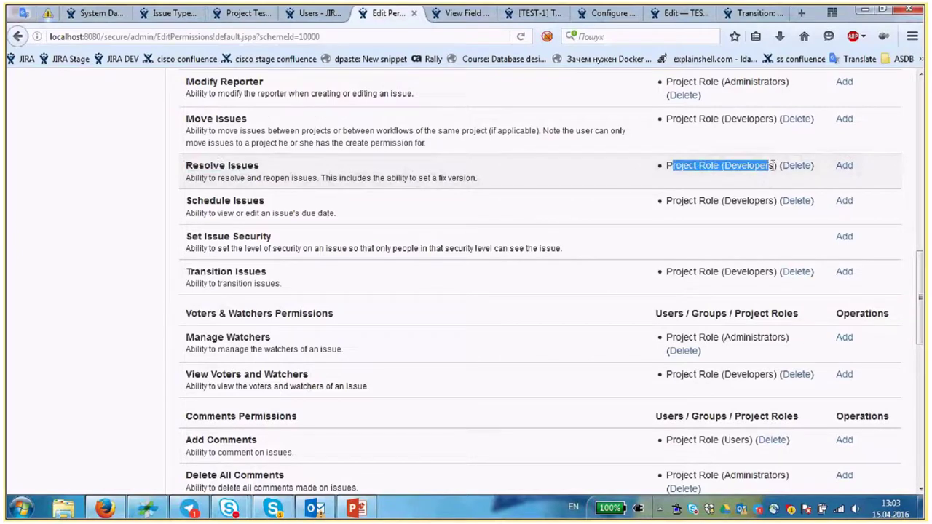
click(684, 18)
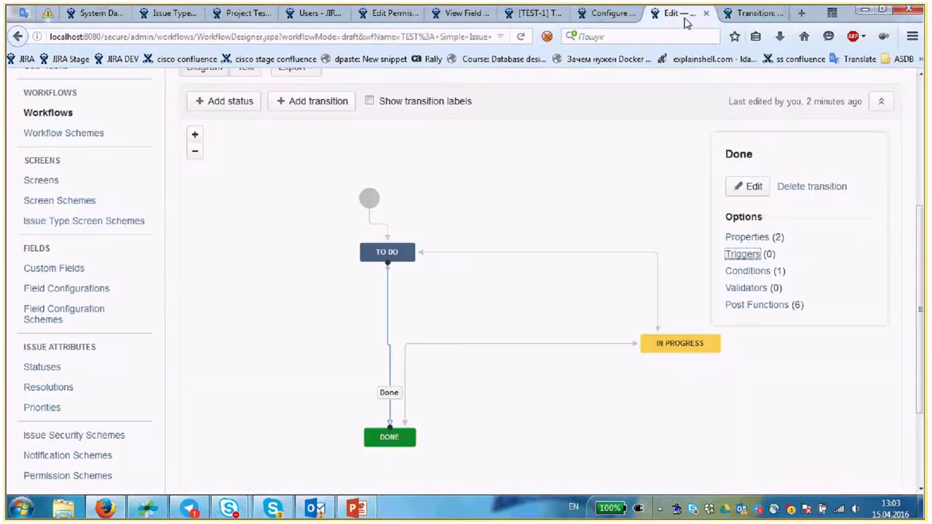
- Revisit the Done transition's Resolve Issues condition, then show its empty Validators list
click(768, 18)
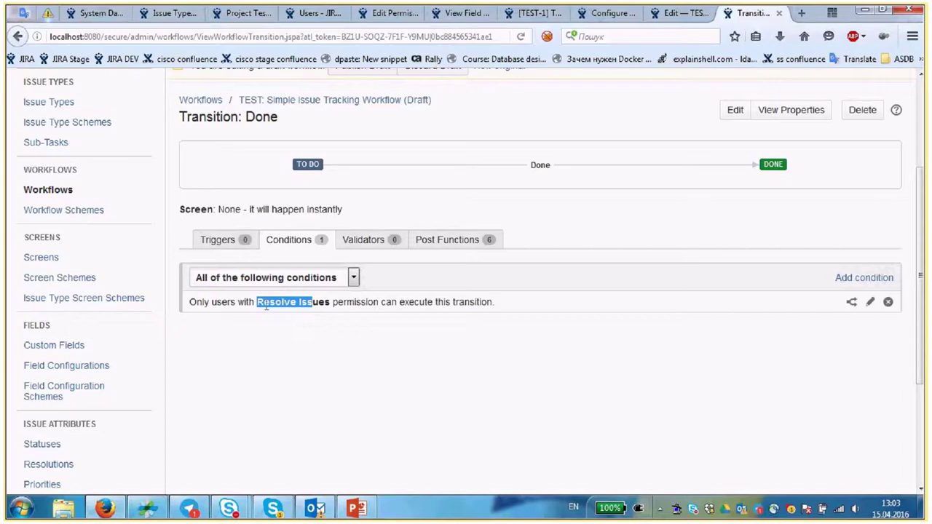
drag(266, 307, 325, 305)
drag(187, 312, 492, 306)
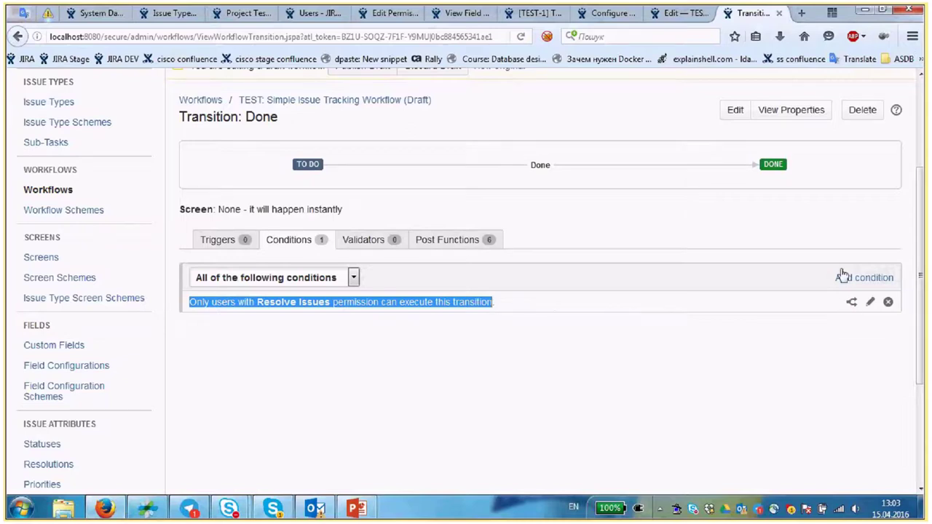
click(367, 244)
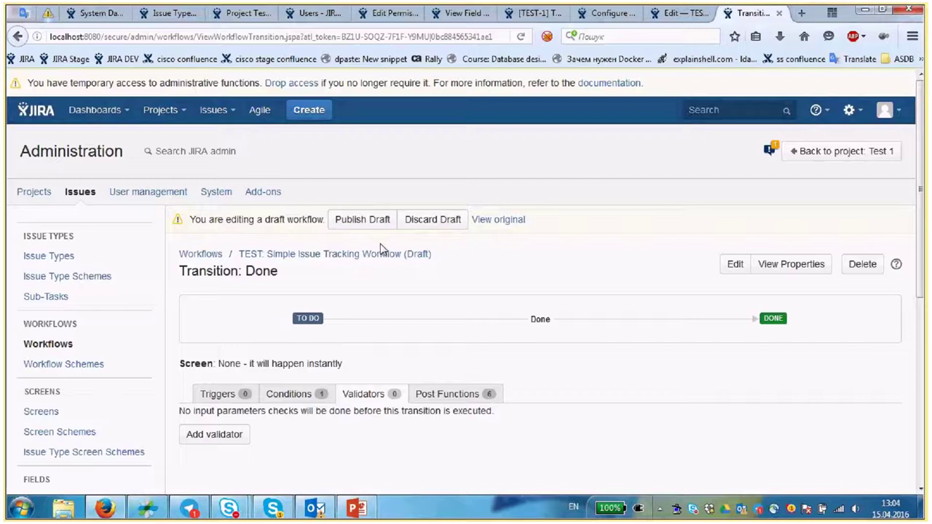
- Start adding a validator to the Done transition, glancing back at the TEST-1 issue page
click(204, 437)
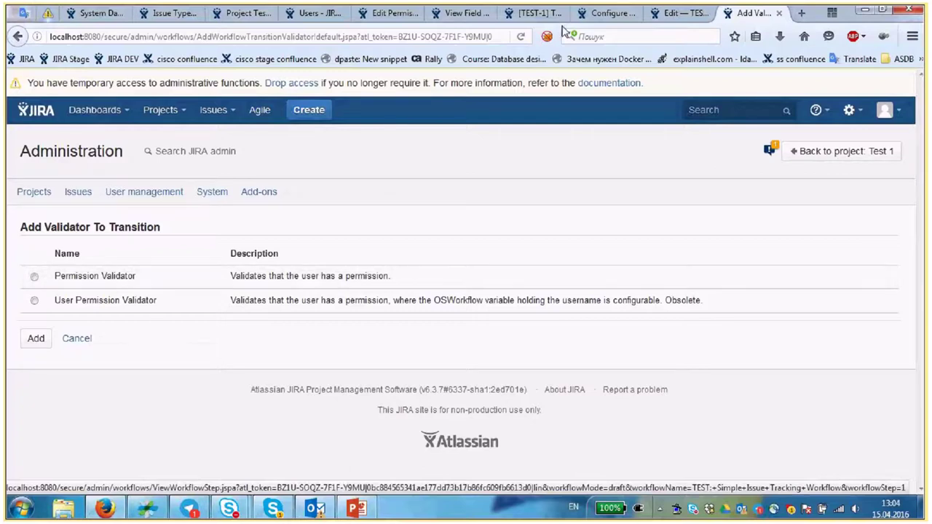
mouse_move(605, 20)
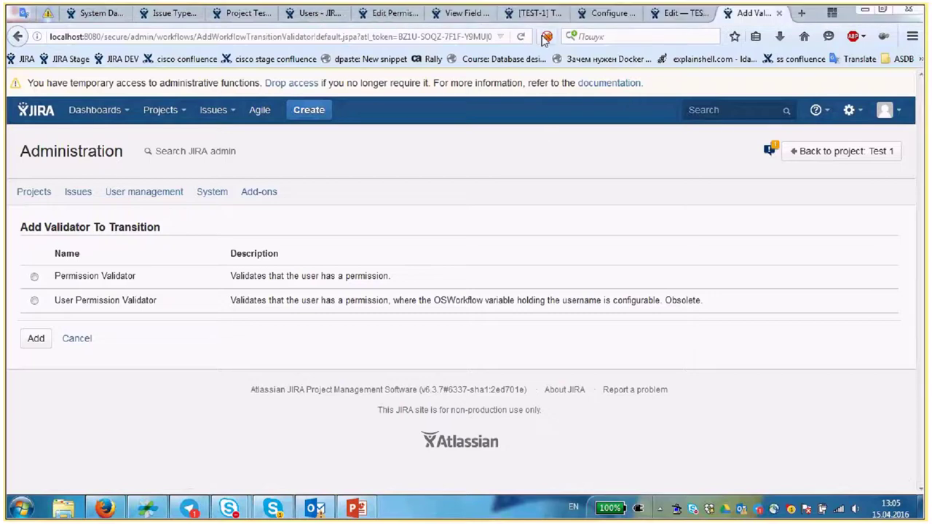
click(535, 13)
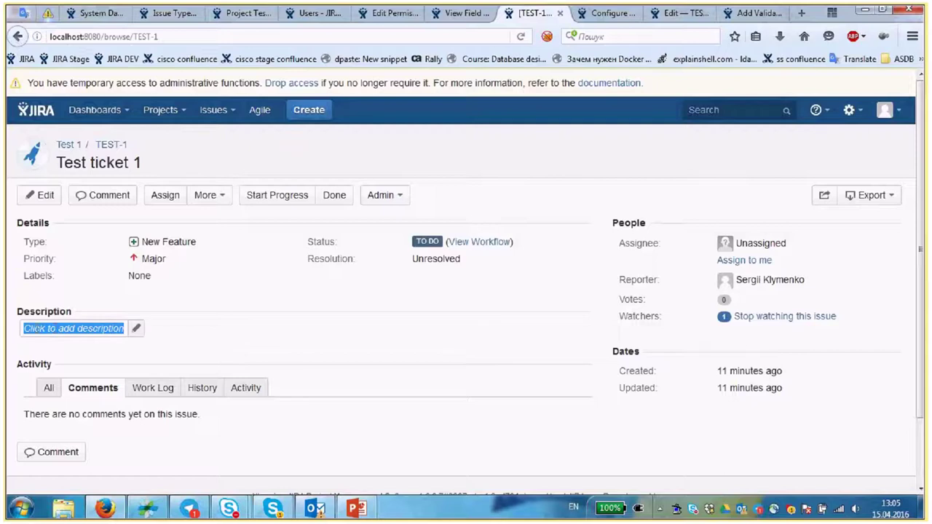
click(138, 339)
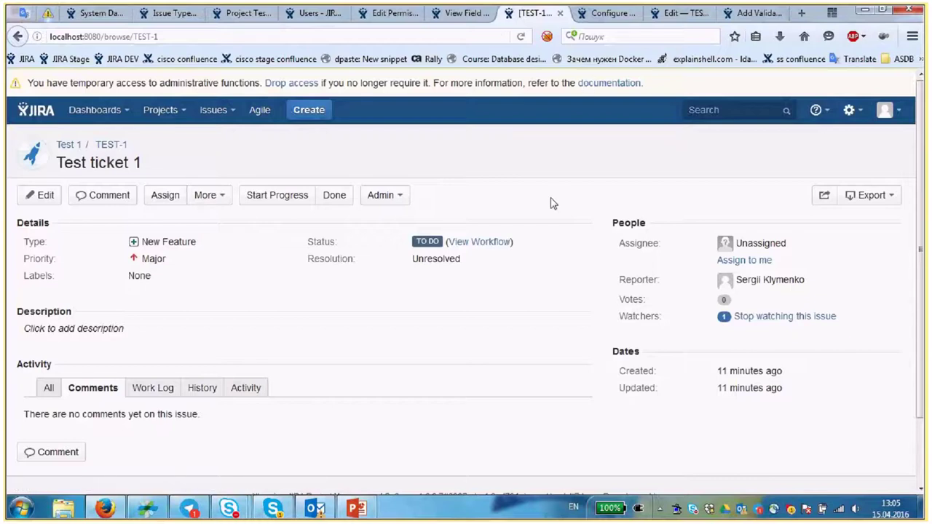
- Select Permission Validator, cancel without adding it, and show the six post functions
click(685, 13)
key(ctrl+Tab)
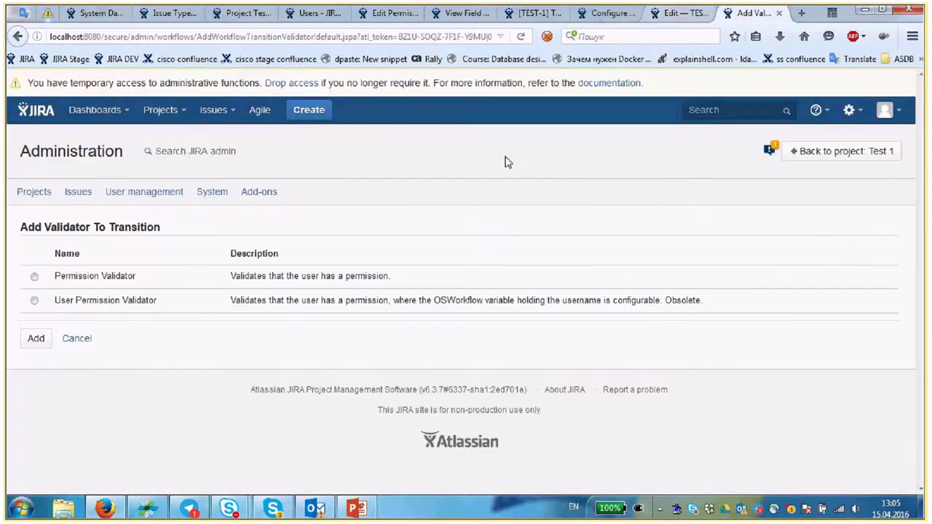
click(34, 276)
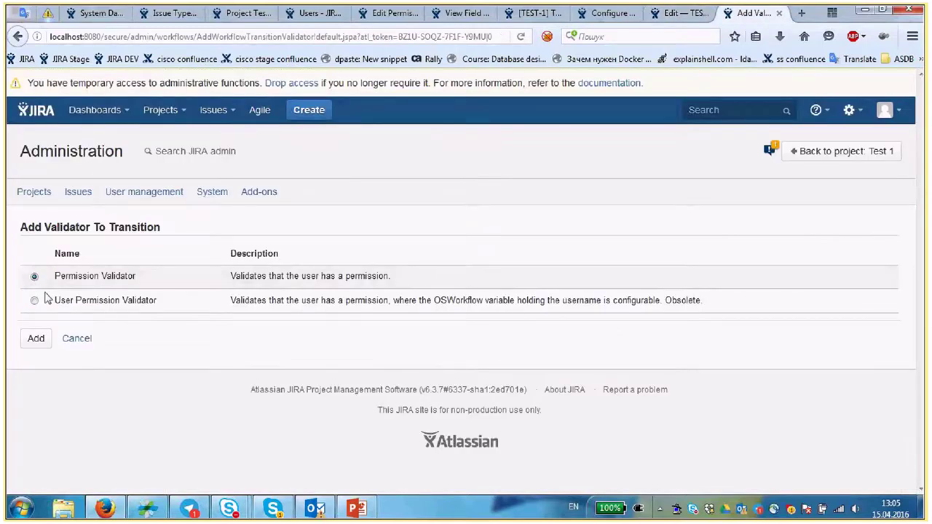
click(76, 339)
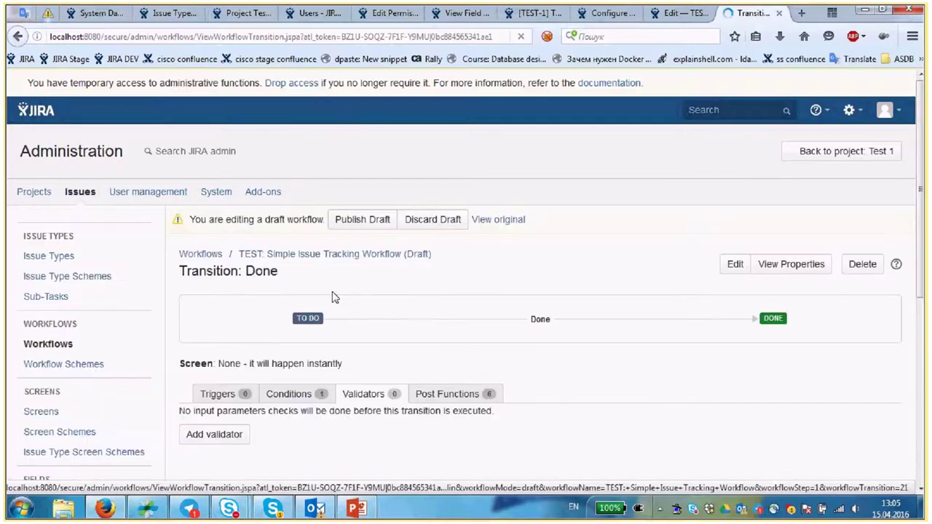
click(445, 399)
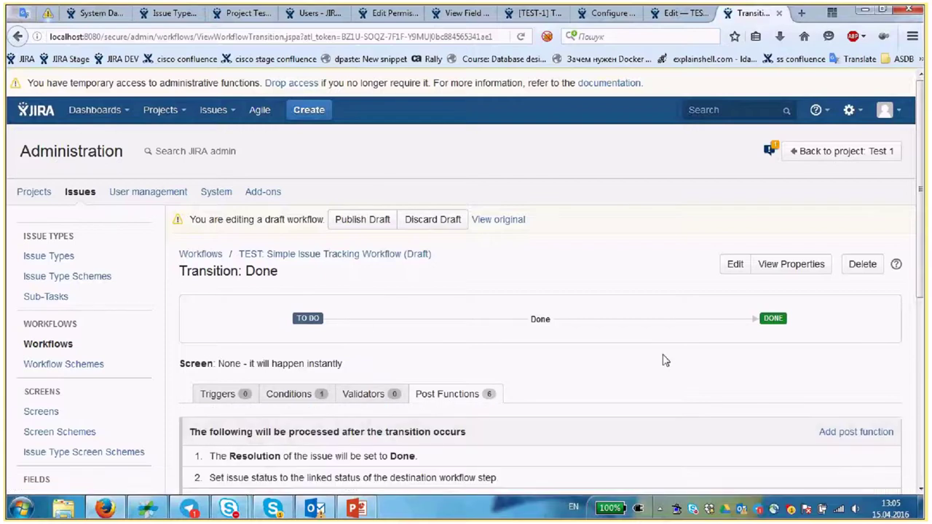
- Review the Done transition's post functions, picking out the one that sets Resolution to Done
scroll(271, 360, down, 2)
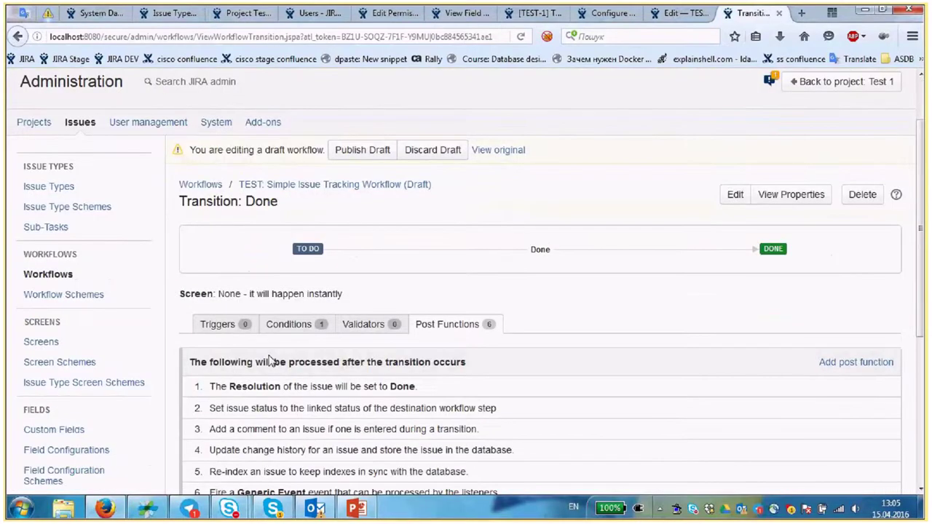
scroll(269, 361, down, 3)
scroll(378, 446, down, 1)
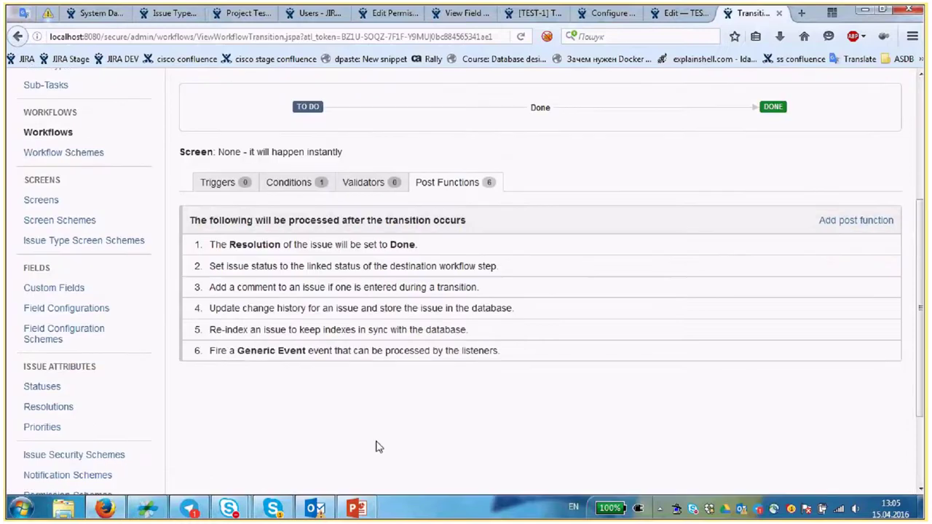
scroll(377, 448, up, 2)
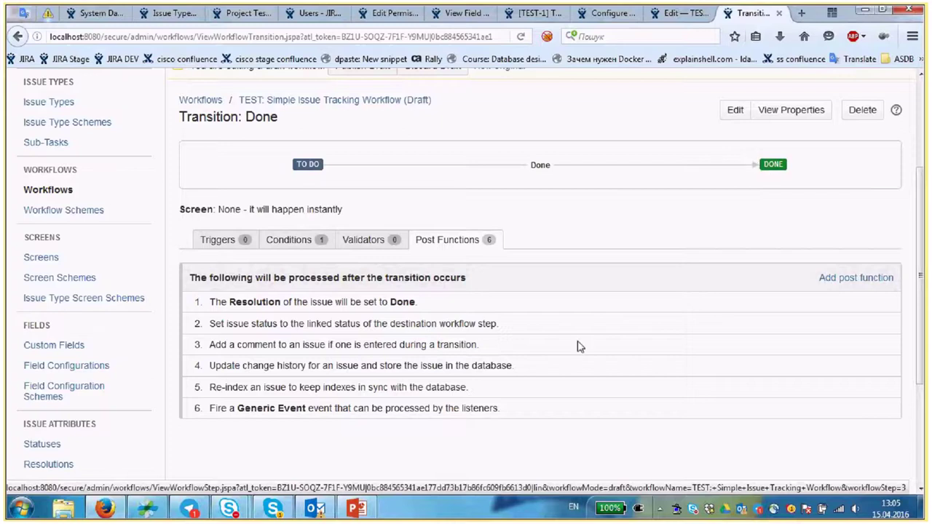
drag(207, 323, 510, 427)
click(266, 440)
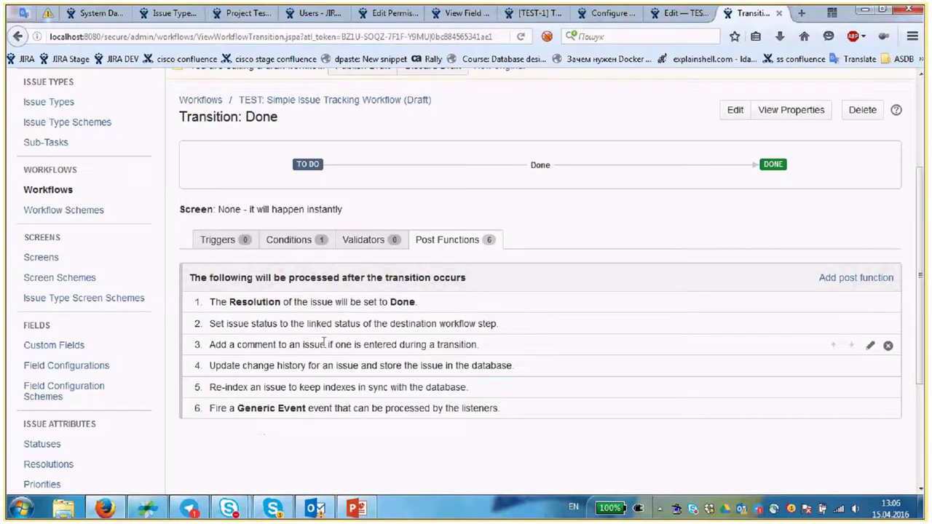
drag(207, 302, 480, 311)
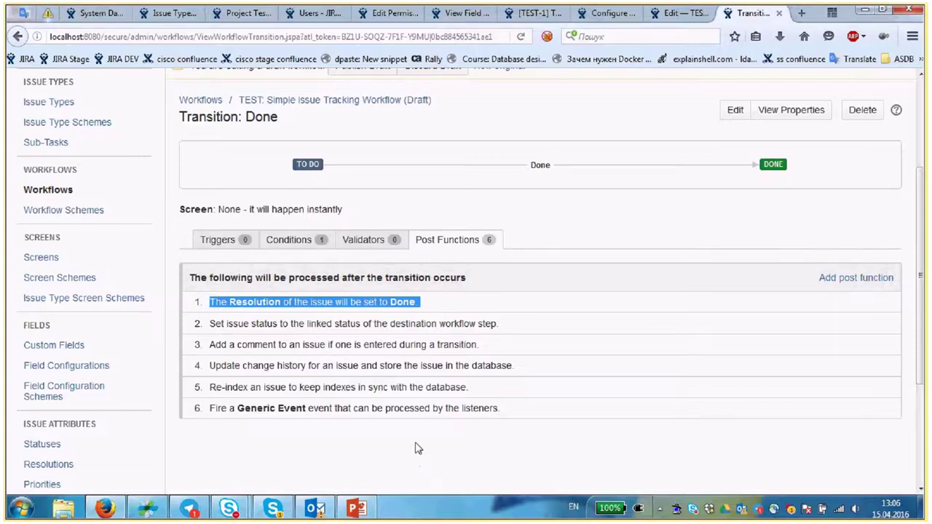
- Recheck the Resolution post function, then return to the 'Edit — TEST' workflow diagram tab
scroll(418, 446, up, 2)
scroll(416, 437, down, 1)
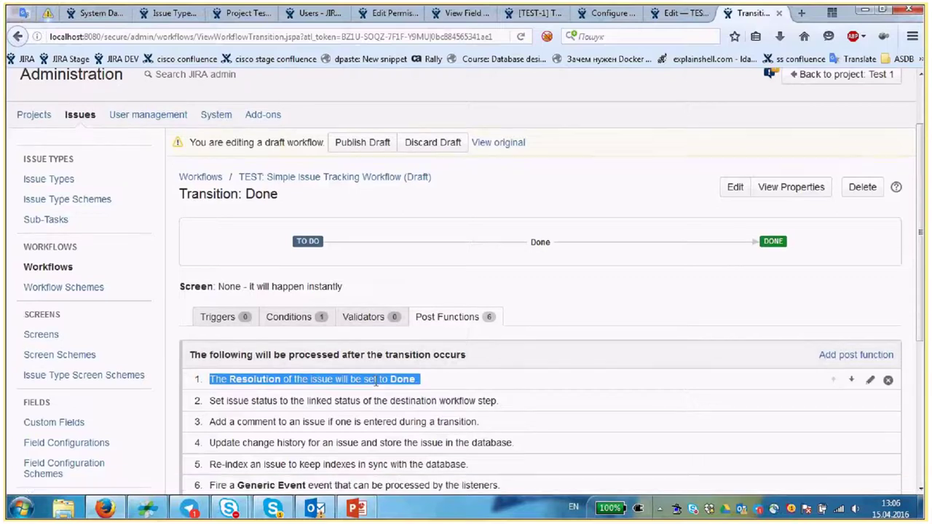
drag(230, 379, 280, 379)
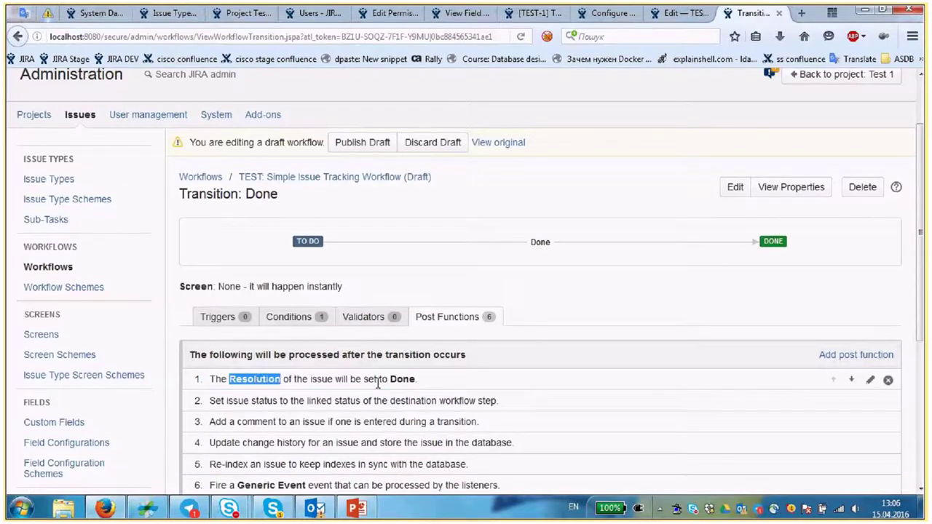
click(280, 380)
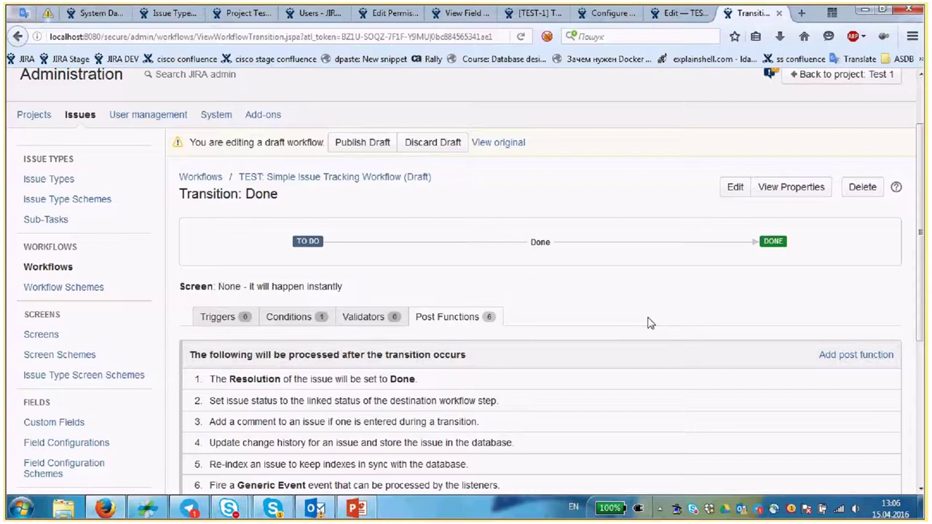
scroll(521, 315, down, 2)
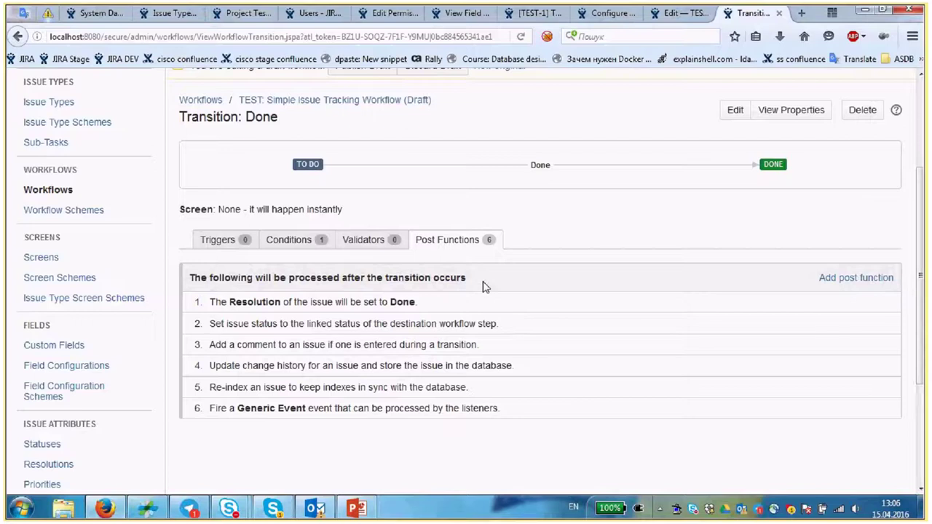
scroll(487, 281, up, 2)
scroll(489, 280, up, 1)
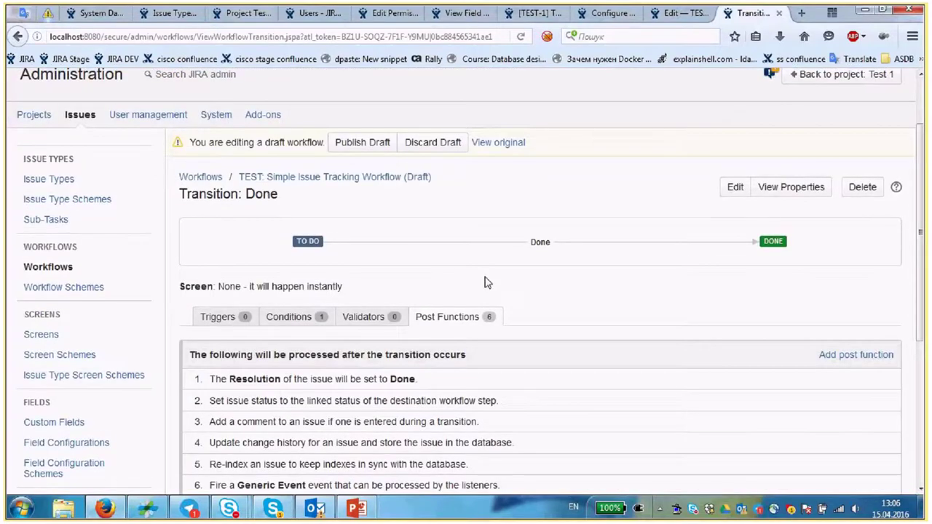
click(650, 15)
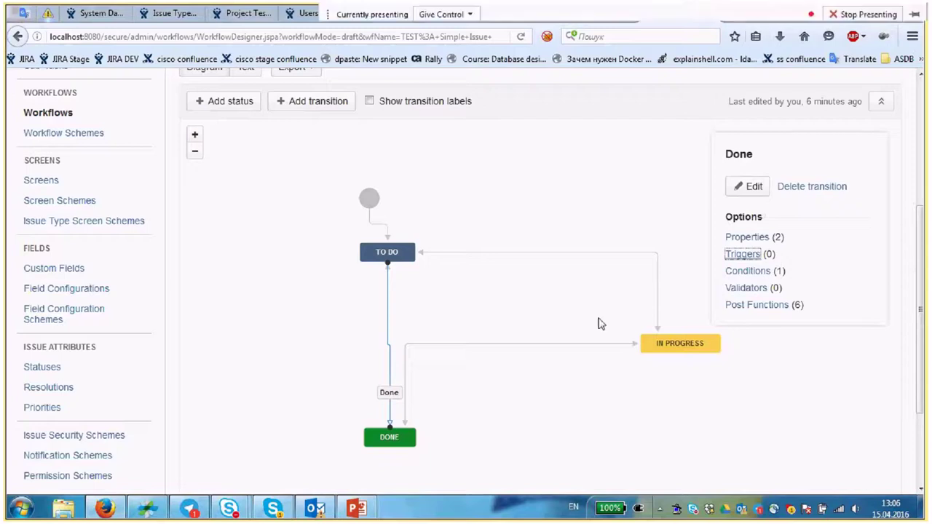
- Create a new 'On hold' status in the In Progress category on the workflow diagram
click(704, 132)
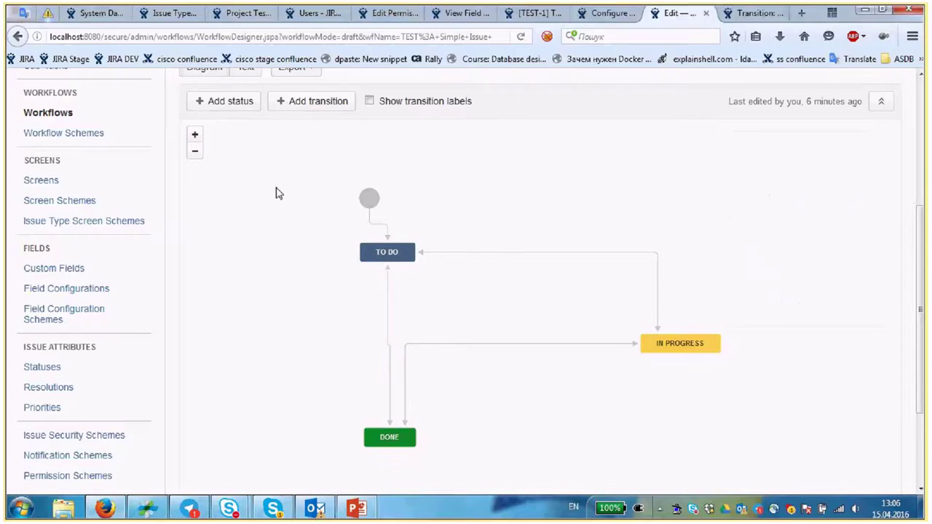
scroll(275, 193, up, 3)
scroll(405, 284, down, 3)
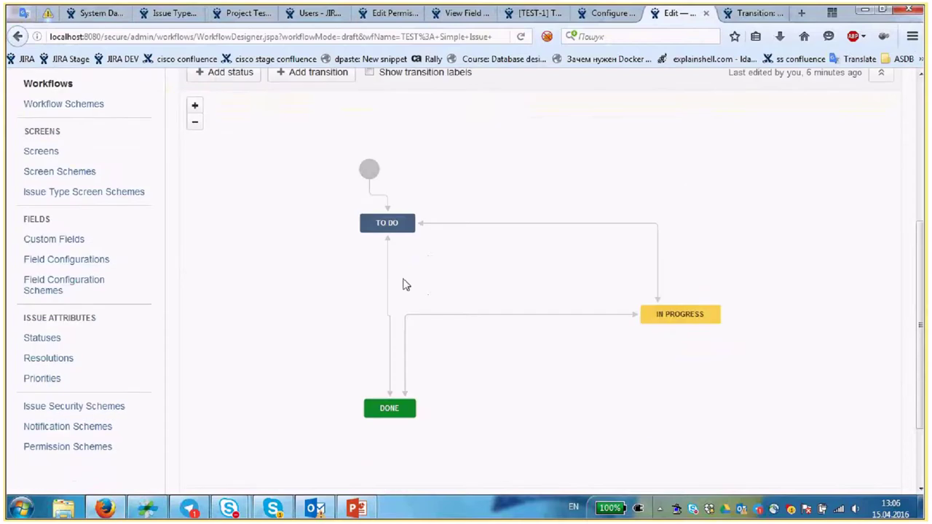
scroll(266, 199, up, 2)
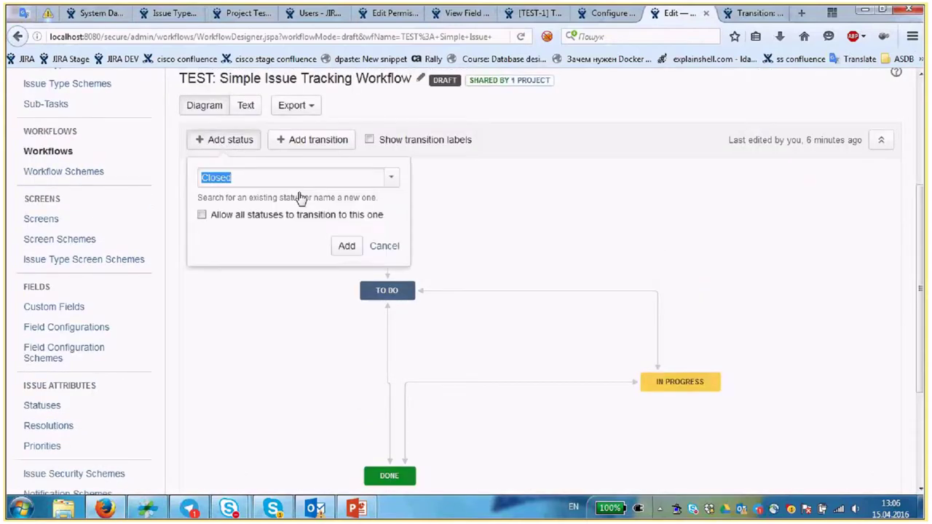
text(On hold)
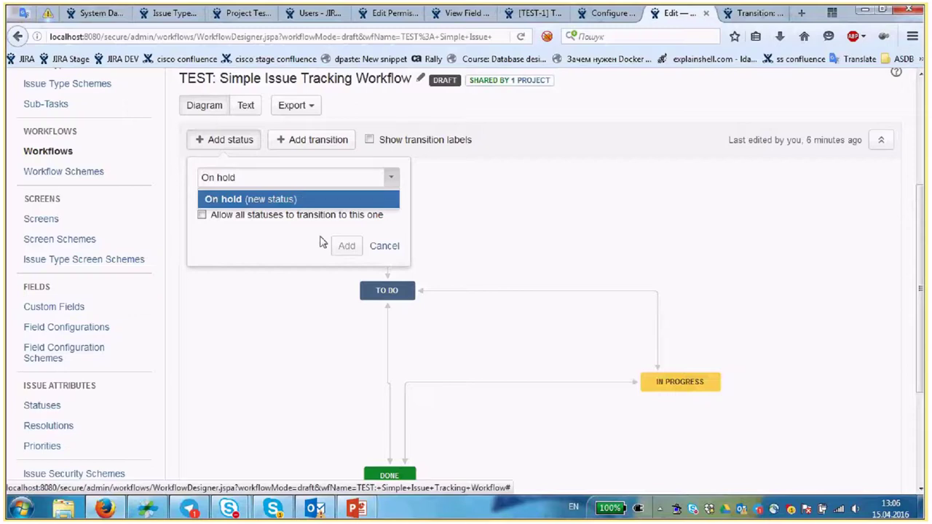
key(Return)
click(347, 246)
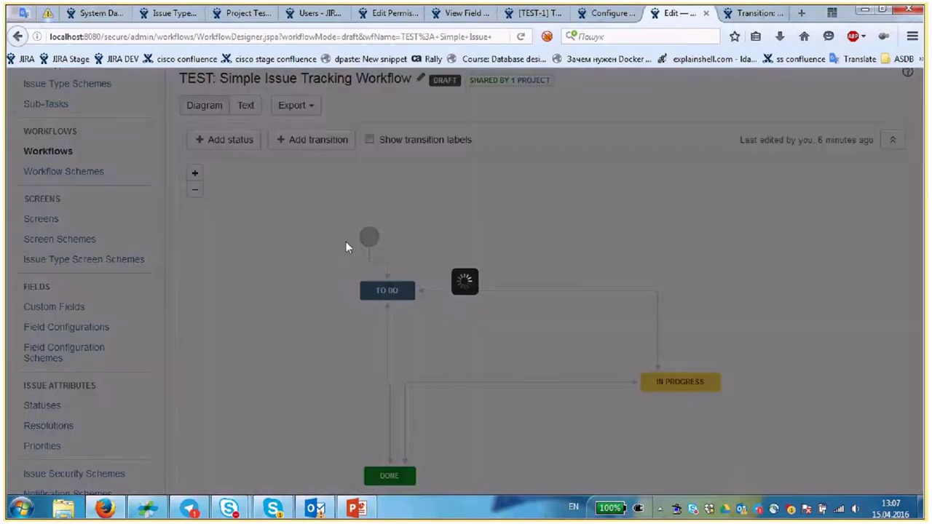
click(533, 313)
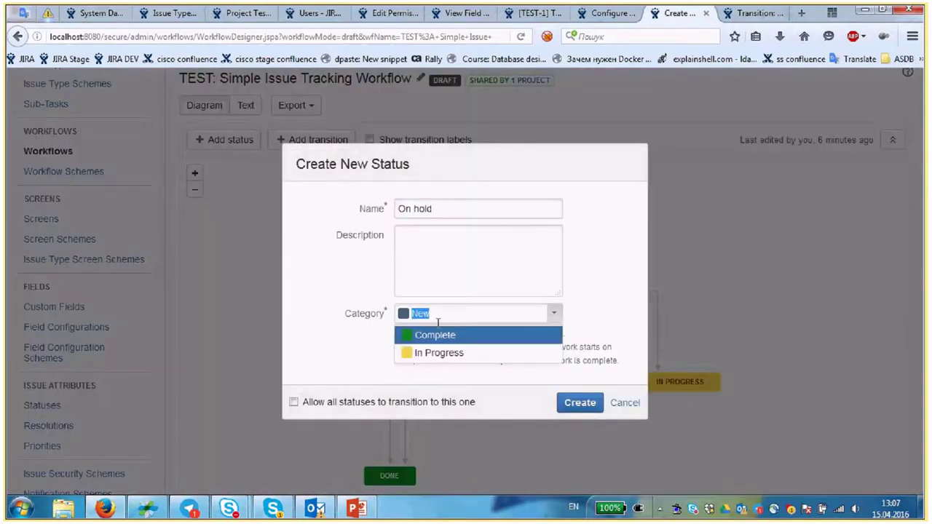
click(444, 351)
click(581, 403)
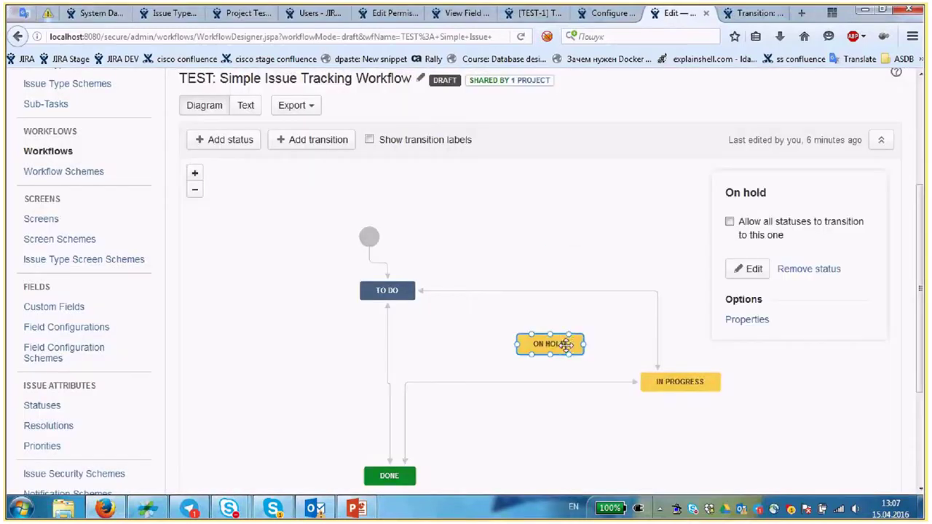
click(834, 440)
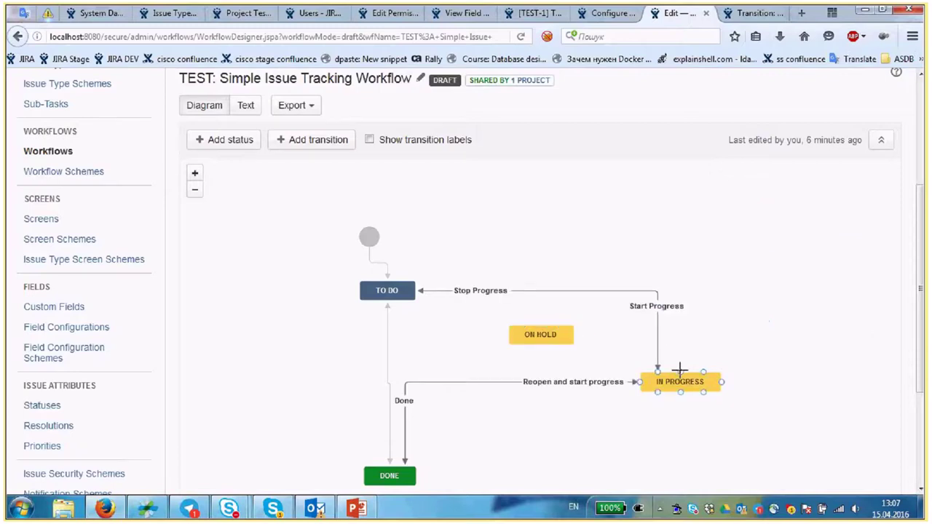
- Add a 'Hold on' transition from In Progress to On hold
drag(613, 347, 574, 337)
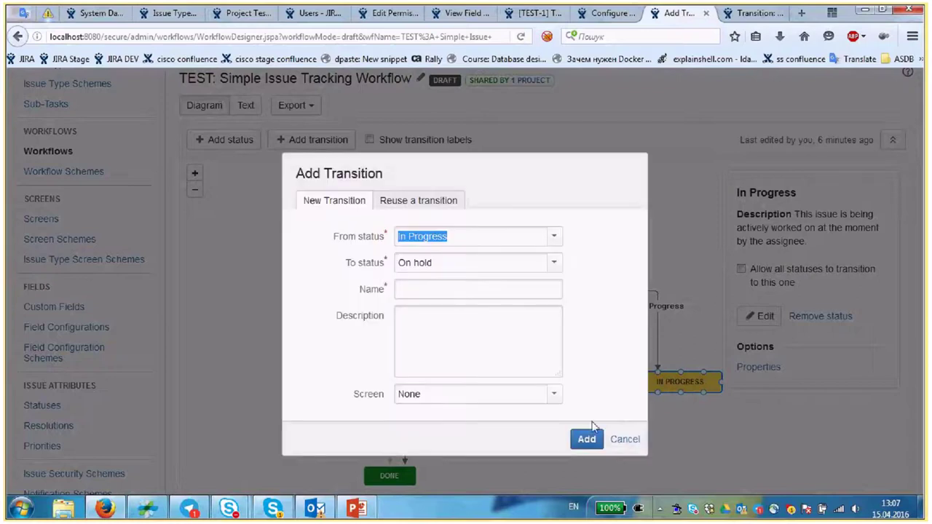
click(449, 289)
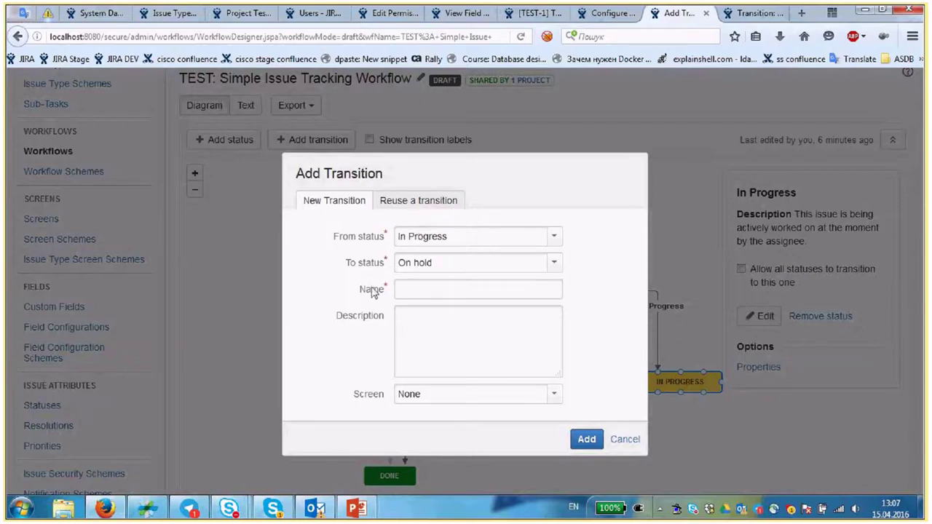
click(402, 289)
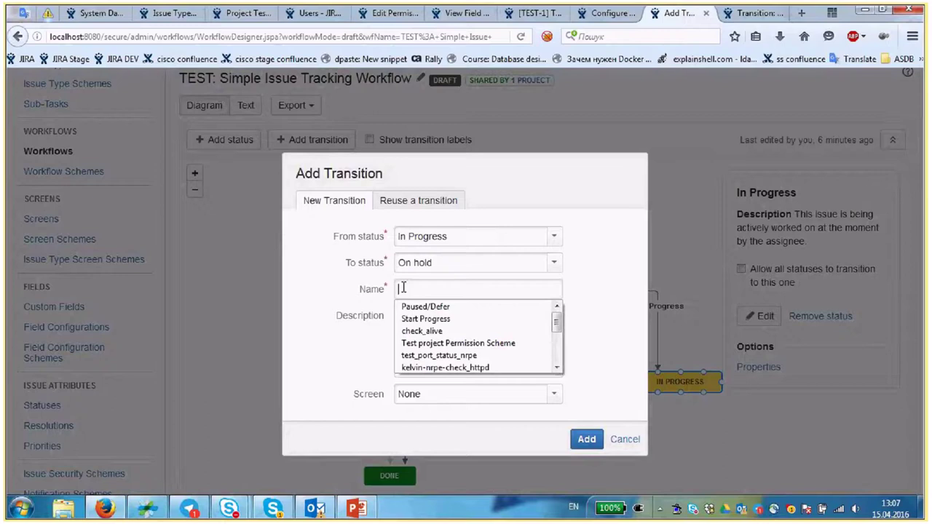
text(Hold on)
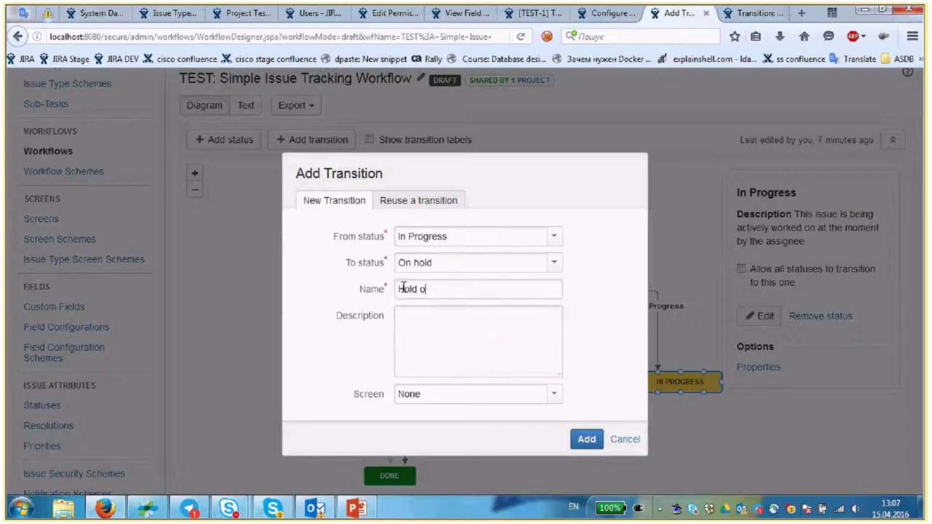
click(468, 310)
click(585, 446)
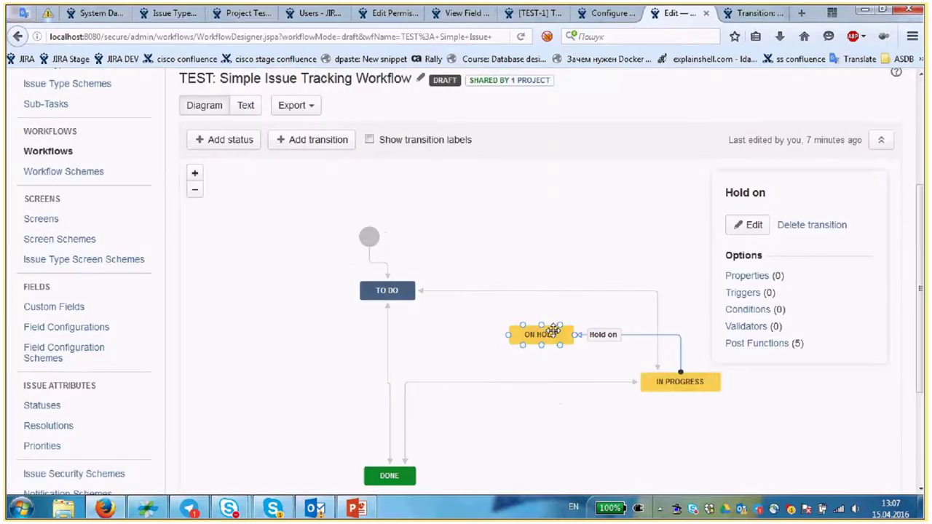
- Add a 'Resume progres' transition from On hold back to In Progress
drag(554, 330, 679, 371)
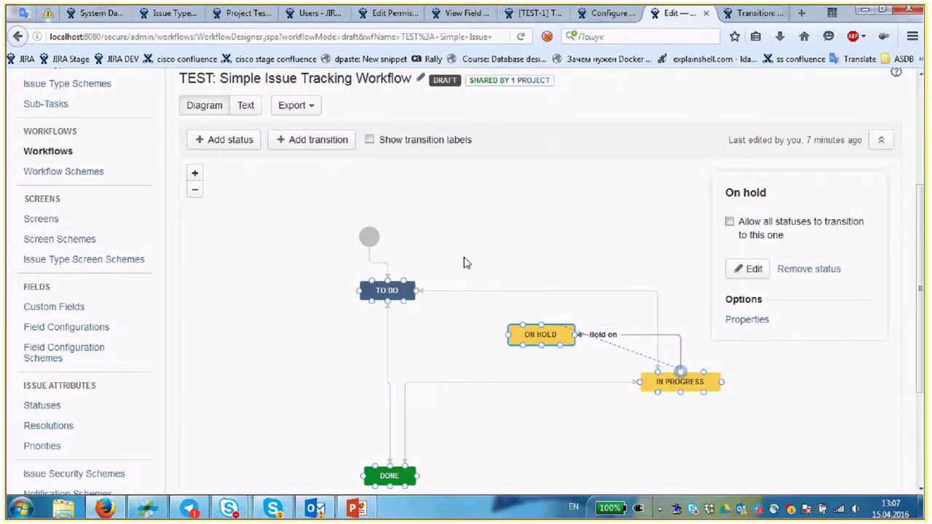
click(432, 292)
text(Resume prog)
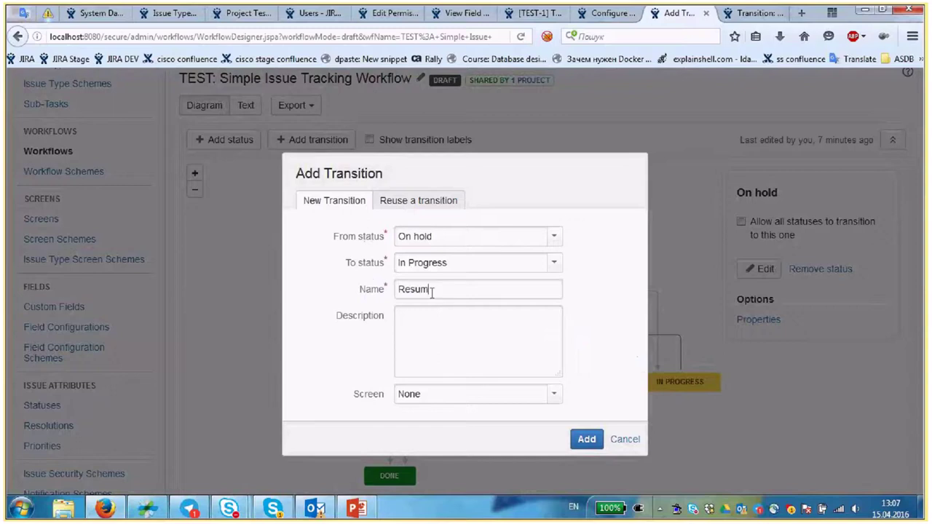
text(res)
click(597, 443)
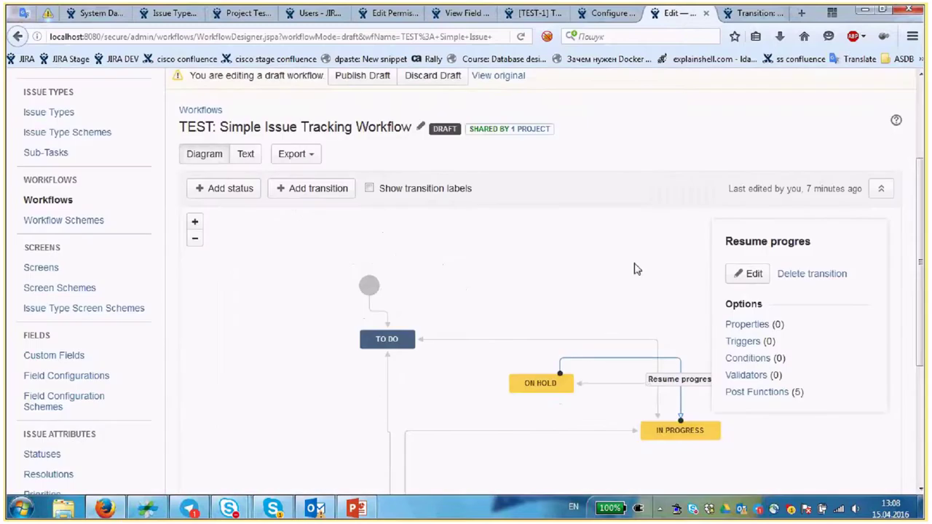
click(634, 269)
scroll(643, 275, up, 1)
scroll(644, 275, down, 3)
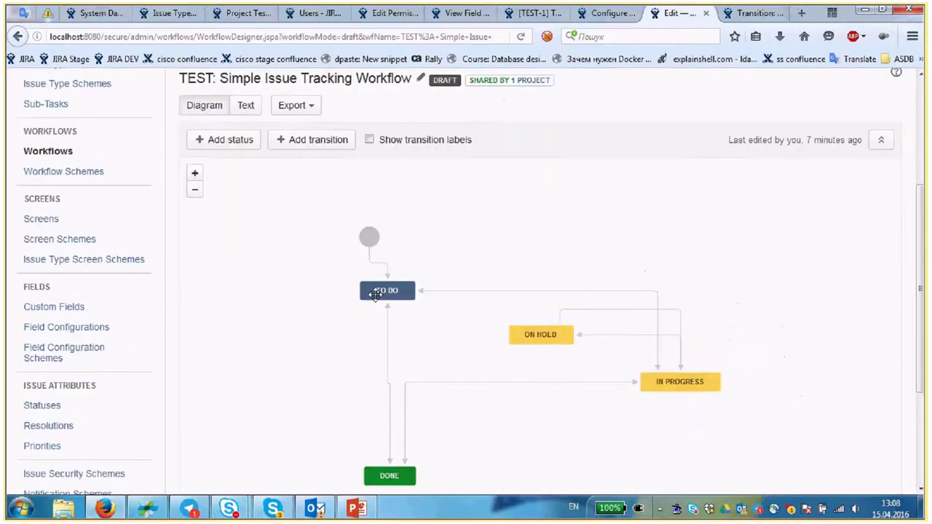
scroll(327, 329, up, 3)
scroll(311, 338, down, 2)
scroll(551, 233, up, 2)
scroll(554, 263, down, 2)
scroll(529, 258, up, 4)
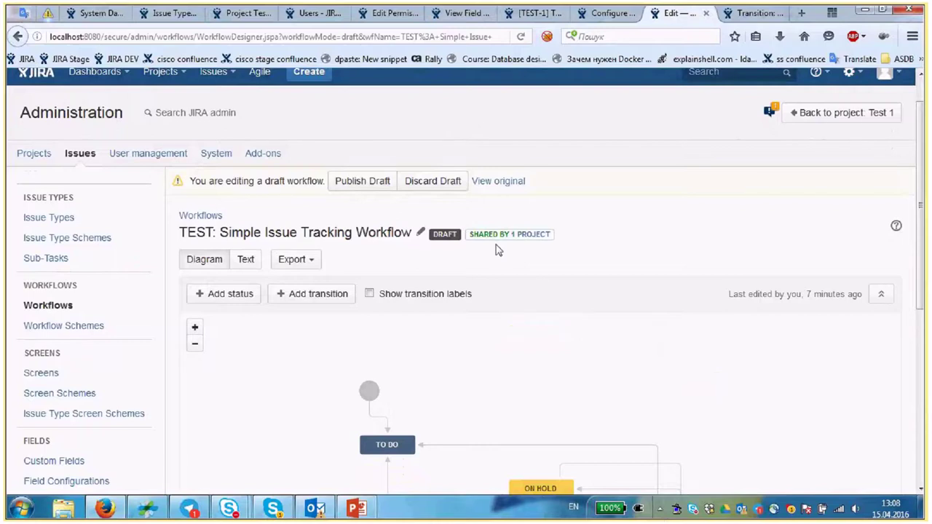
scroll(611, 312, down, 1)
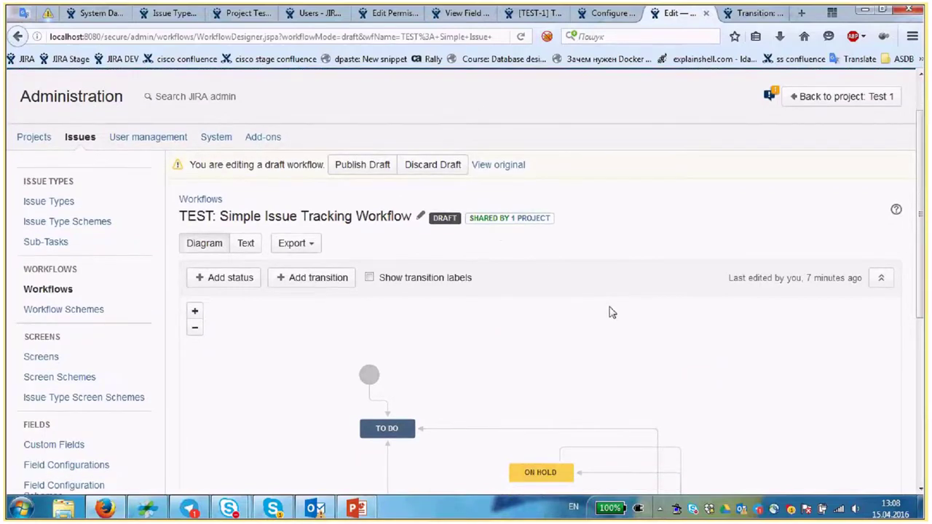
scroll(612, 312, down, 4)
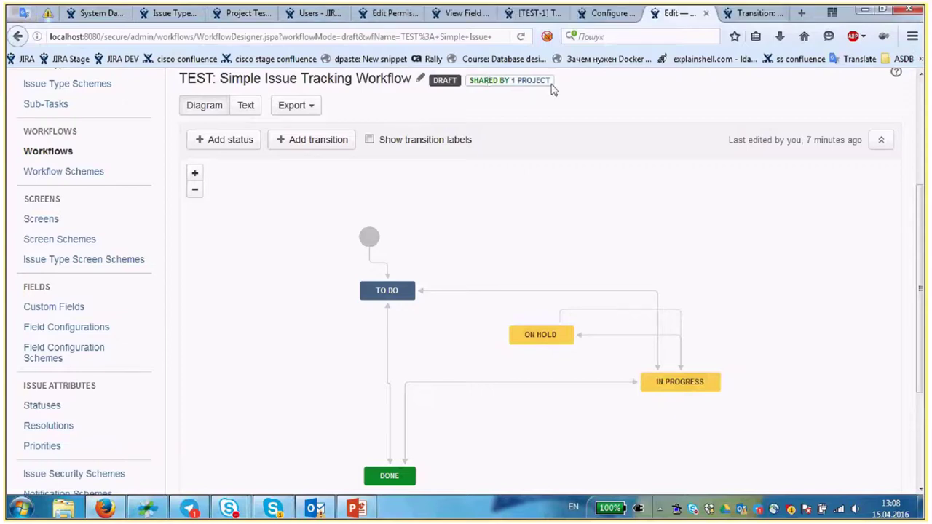
click(530, 81)
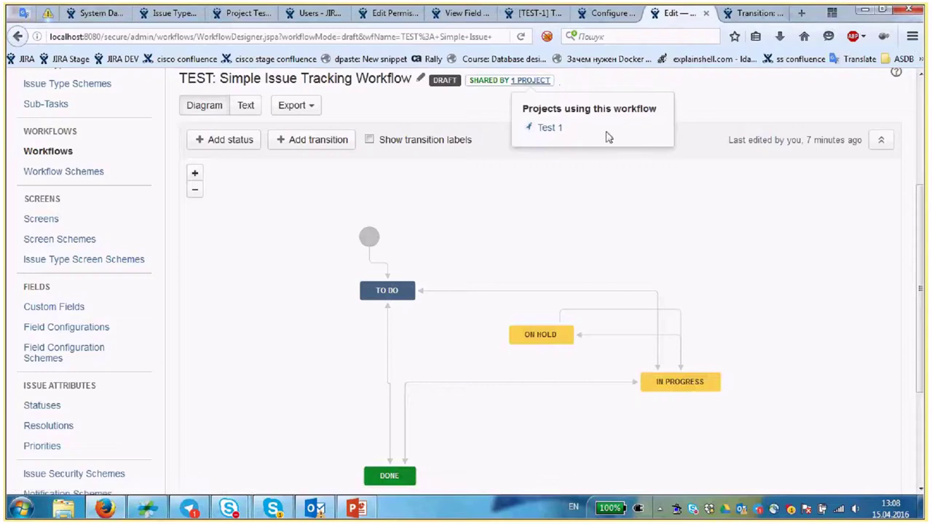
click(785, 248)
scroll(784, 252, up, 5)
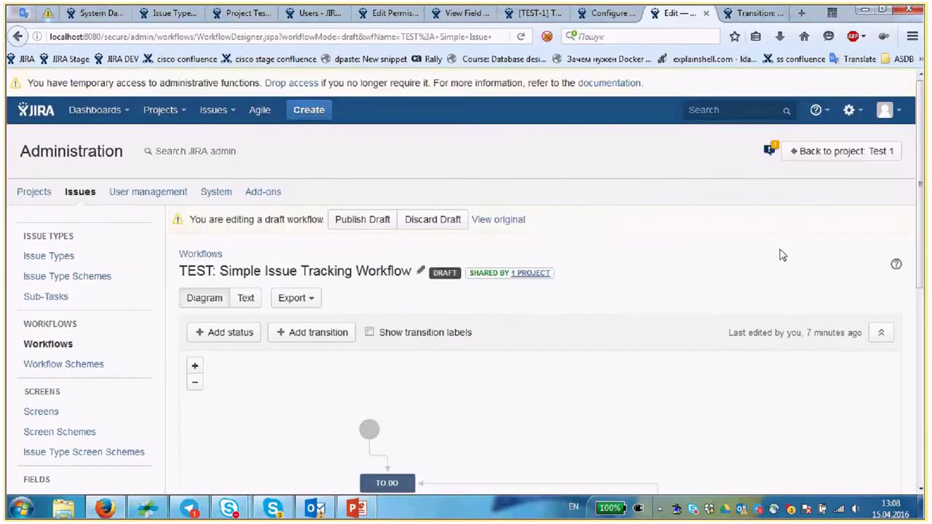
scroll(273, 229, down, 2)
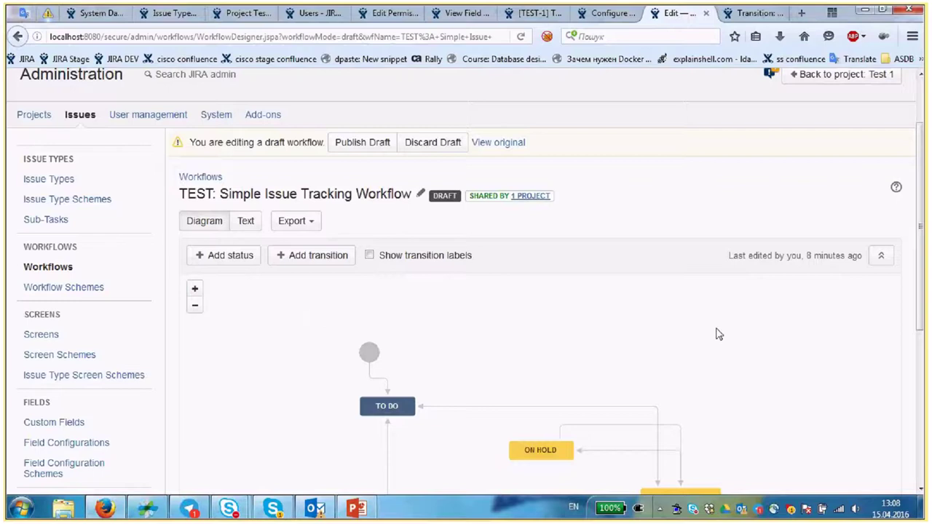
scroll(721, 333, up, 1)
scroll(724, 332, down, 1)
scroll(391, 190, down, 2)
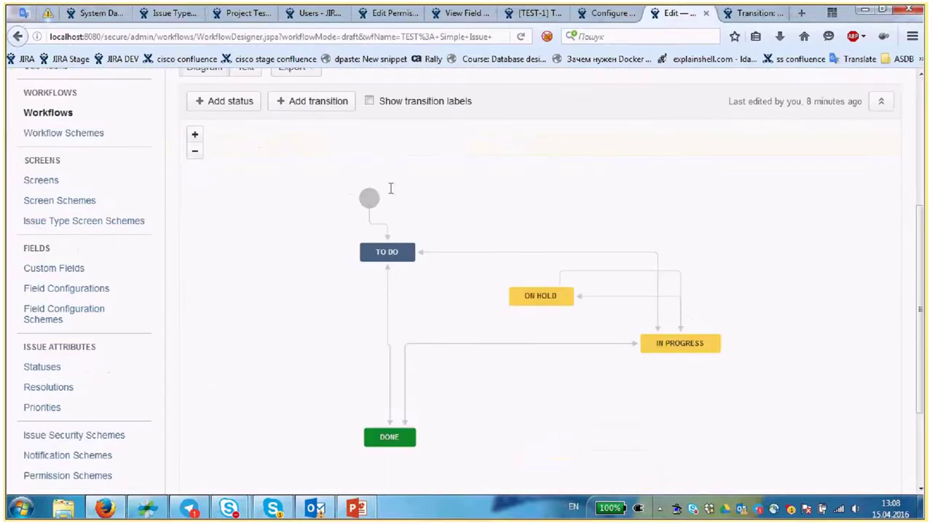
scroll(466, 239, up, 3)
scroll(466, 238, down, 2)
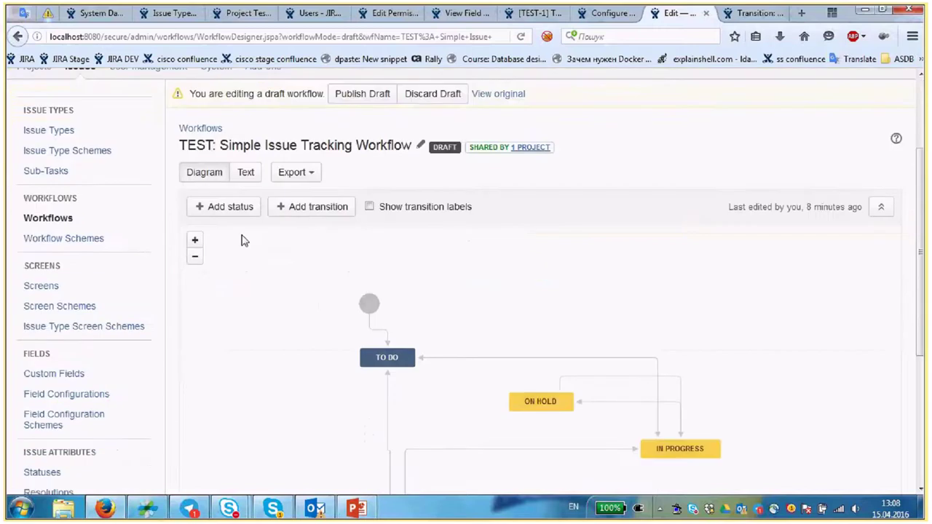
scroll(450, 292, up, 1)
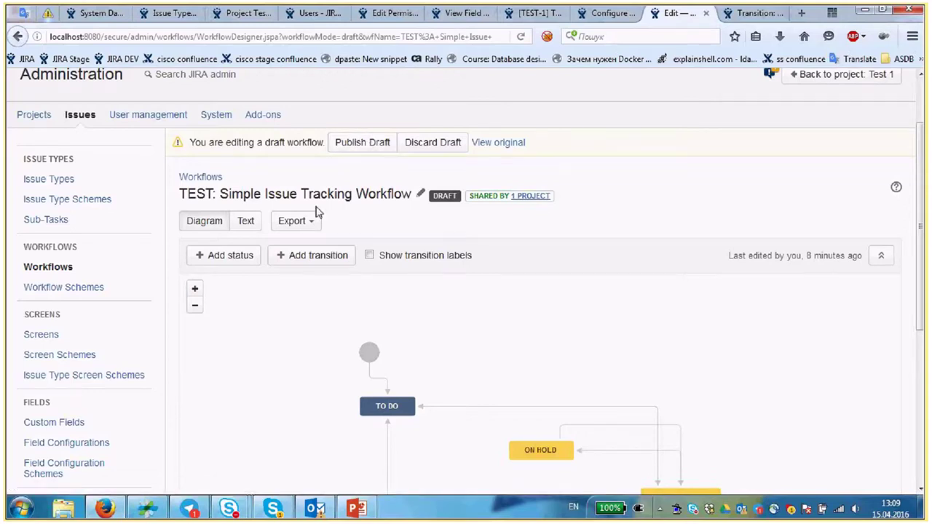
- Publish the draft workflow, keeping a backup named 'Original TEST: Simple Issue Tracking Workflow'
click(359, 155)
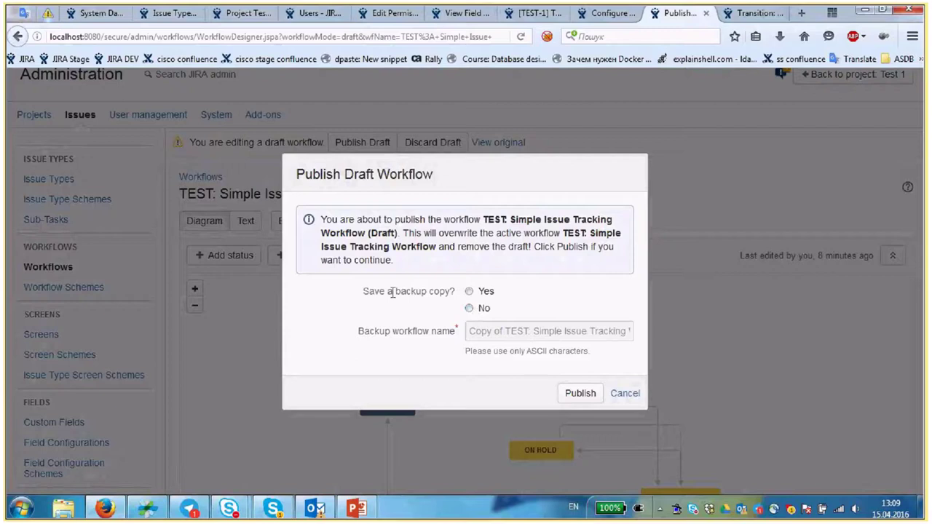
click(485, 292)
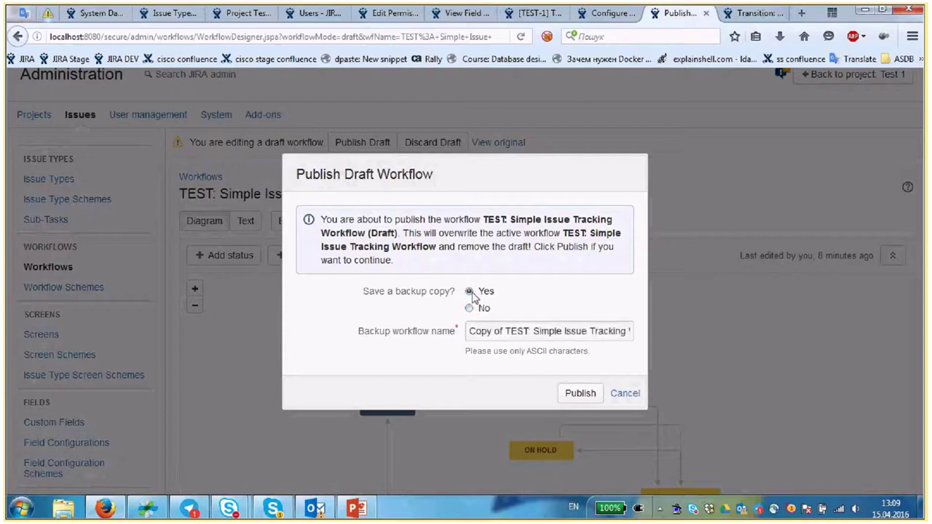
drag(469, 331, 508, 331)
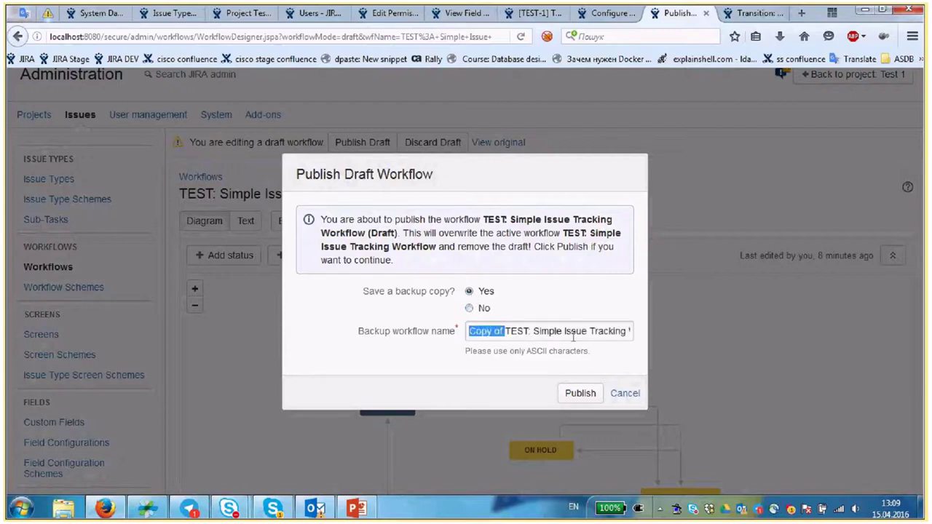
key(BackSpace)
text(O)
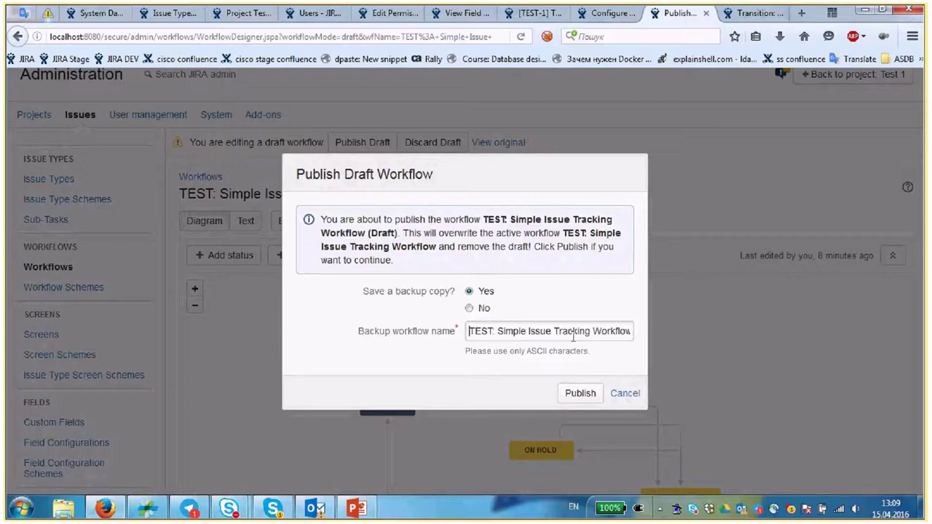
text(riginal)
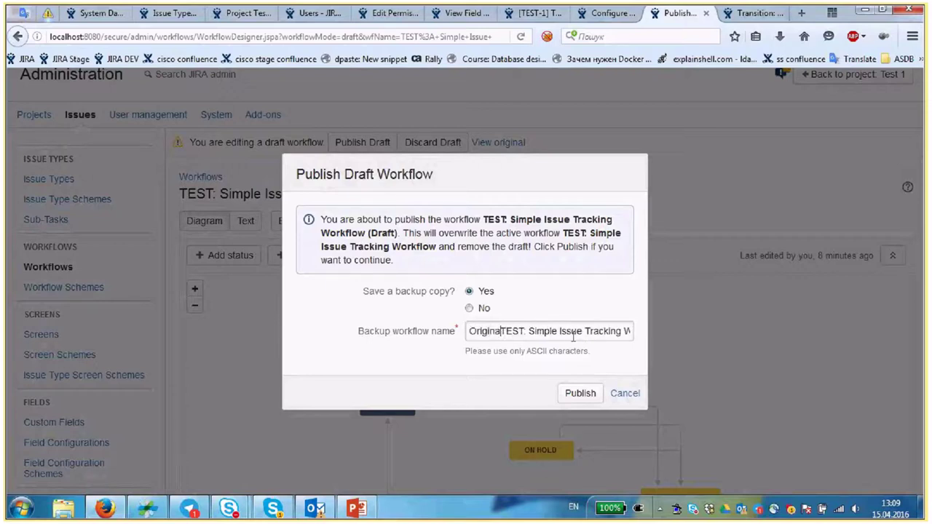
click(582, 393)
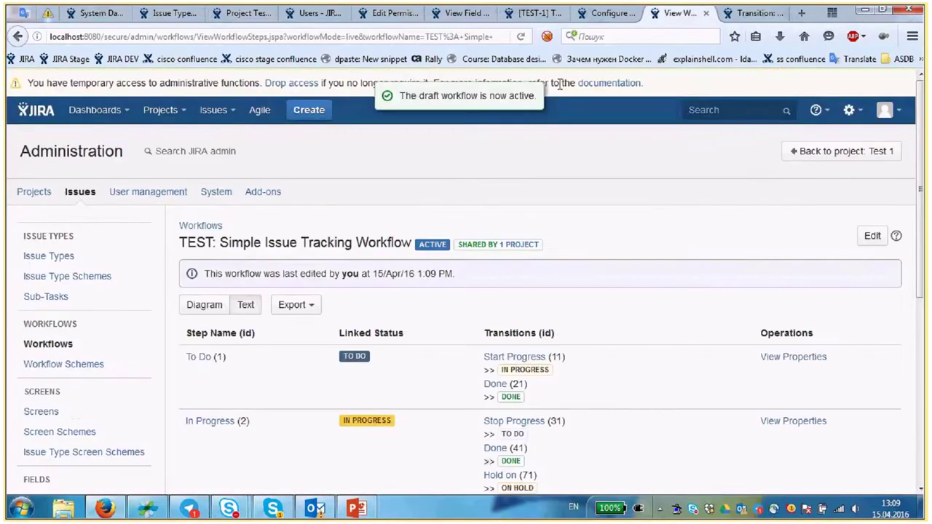
- Reload Test ticket 1, put it On Hold, then resume it to In Progress
click(542, 16)
key(F5)
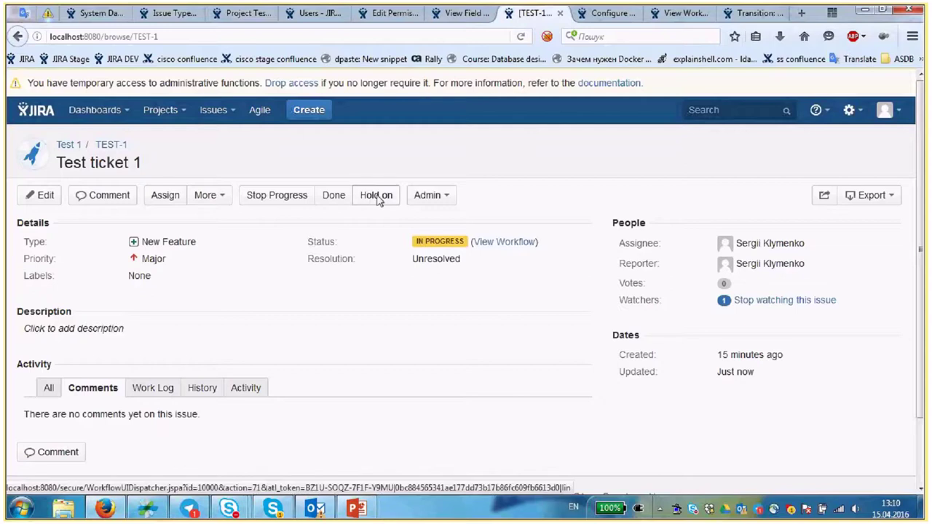
click(373, 201)
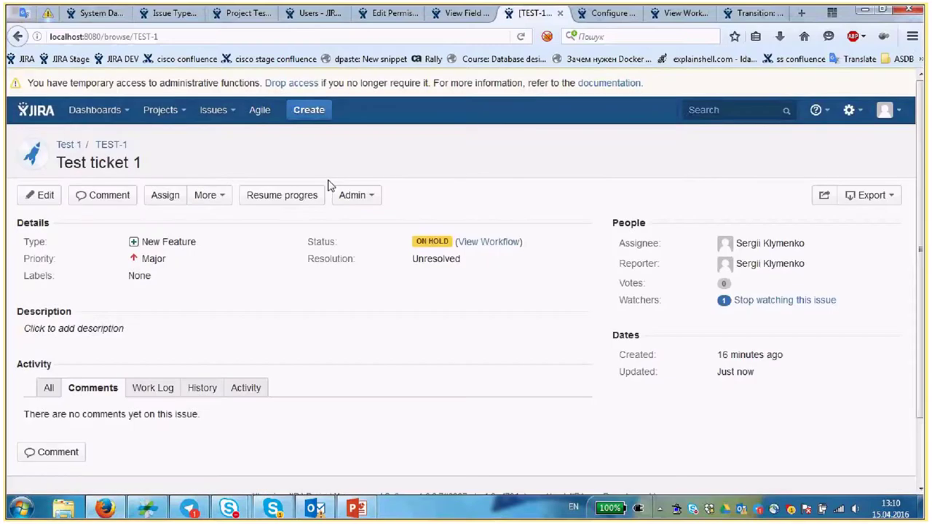
drag(415, 241, 448, 240)
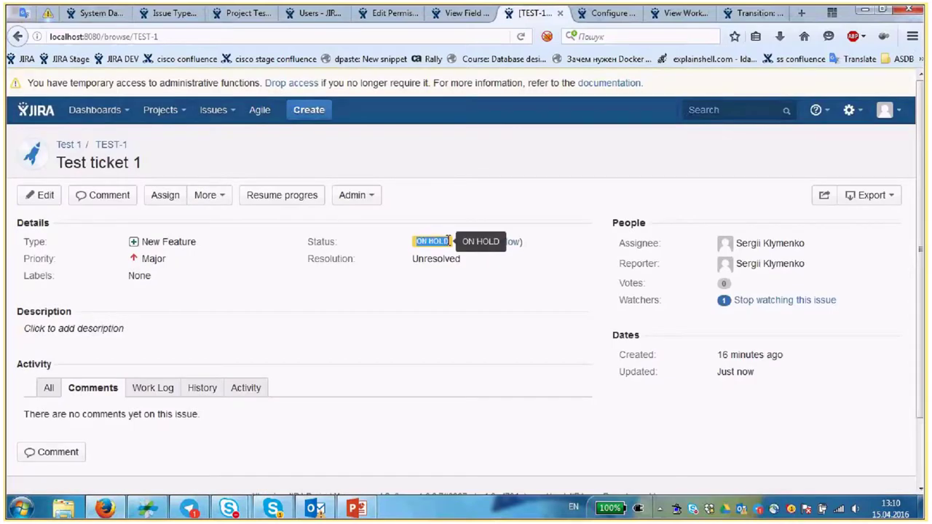
click(309, 195)
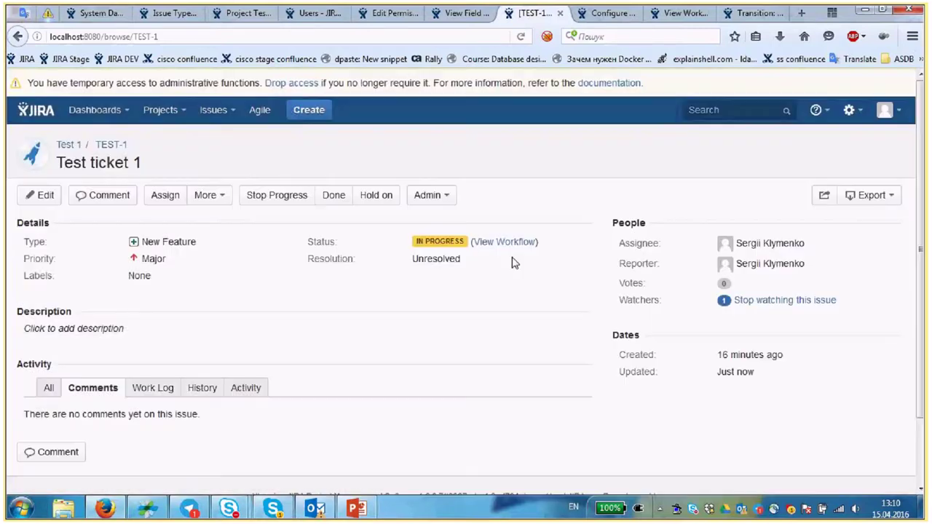
- View the On hold step's properties in the active workflow, then go back
click(607, 14)
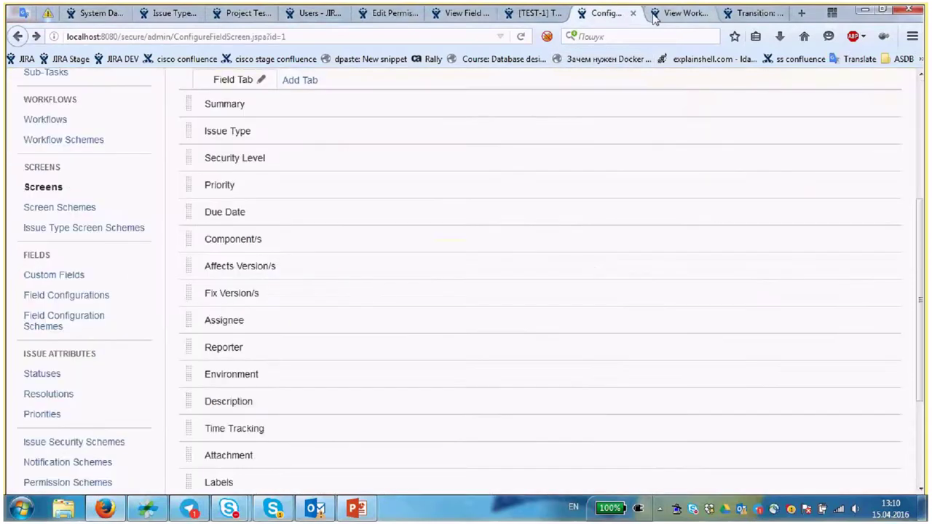
click(654, 17)
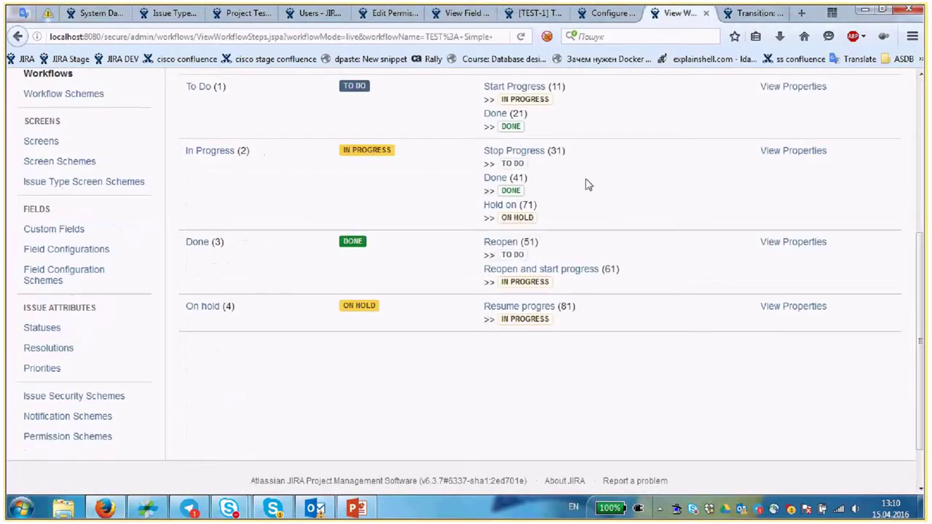
scroll(623, 205, up, 4)
scroll(307, 292, down, 5)
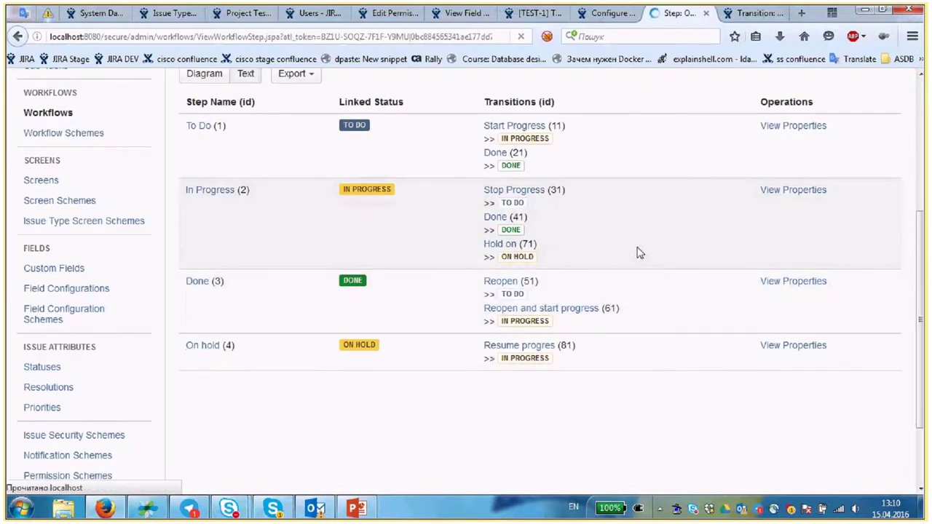
key(Return)
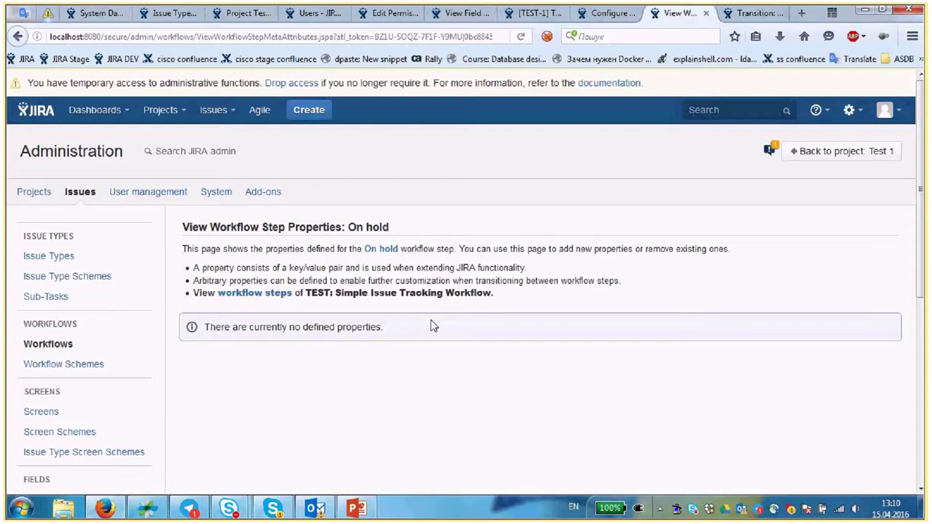
scroll(433, 326, down, 3)
scroll(433, 326, up, 2)
scroll(434, 326, up, 1)
click(17, 36)
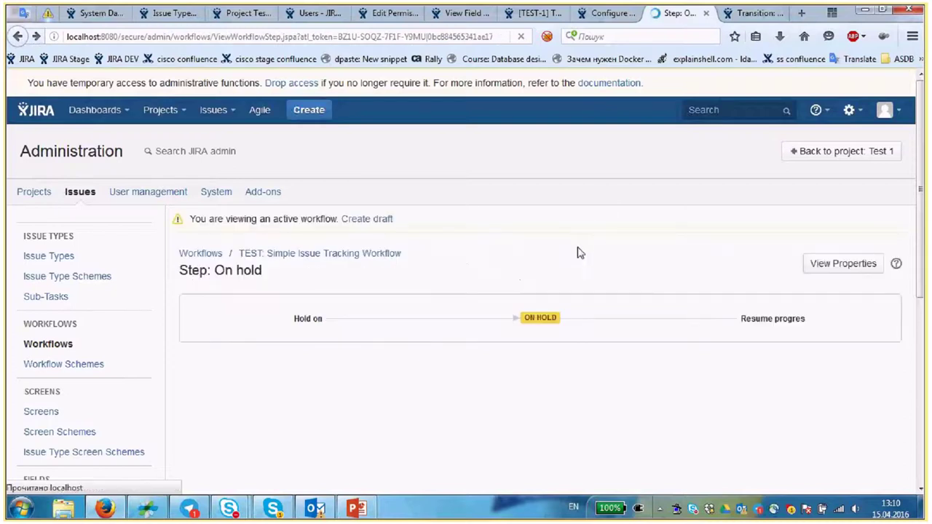
- Create a workflow draft and open its On hold step properties
click(381, 221)
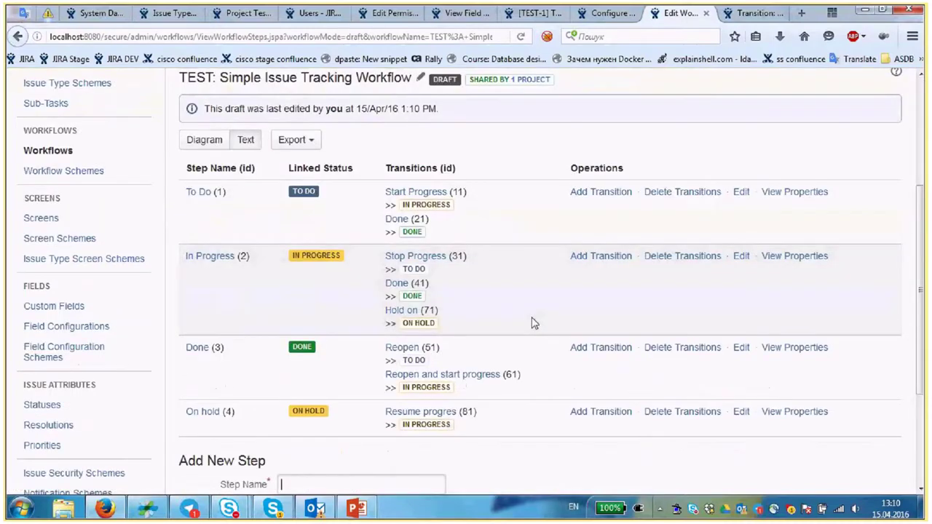
scroll(531, 326, down, 2)
scroll(529, 329, up, 5)
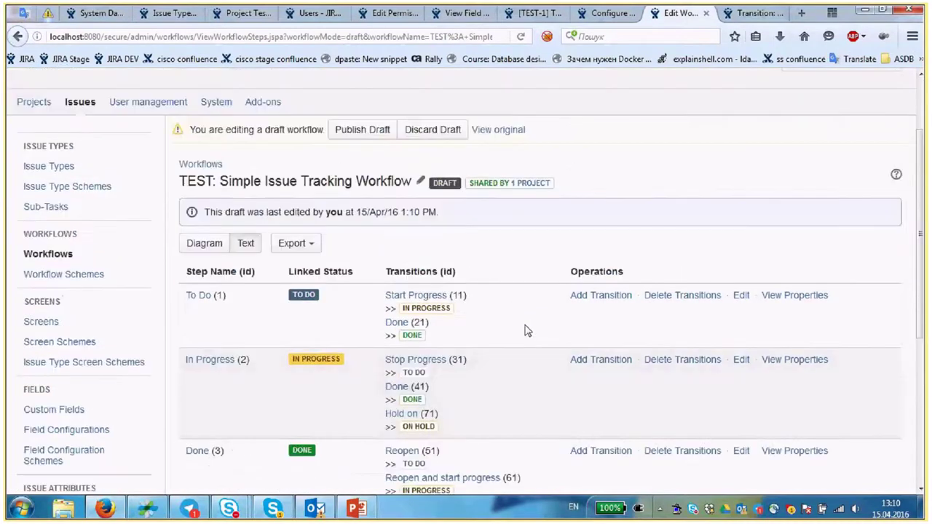
scroll(528, 331, down, 5)
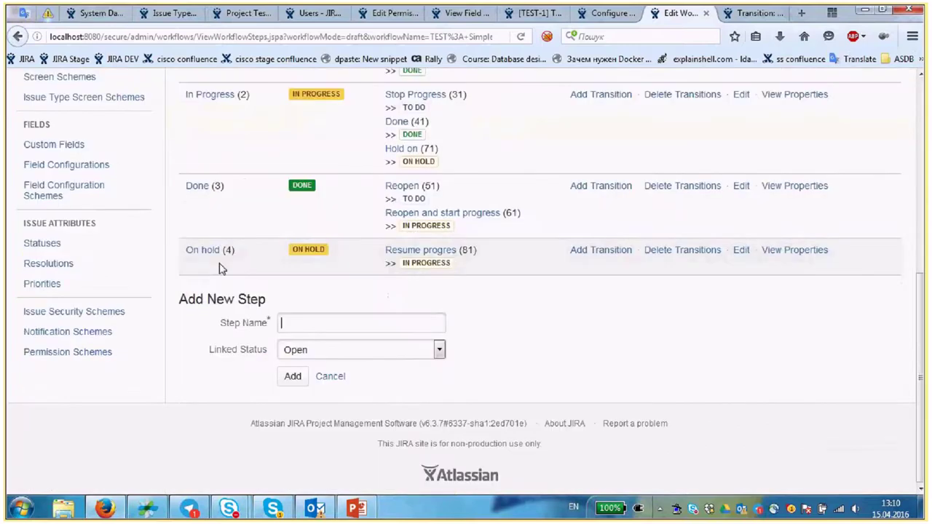
click(792, 252)
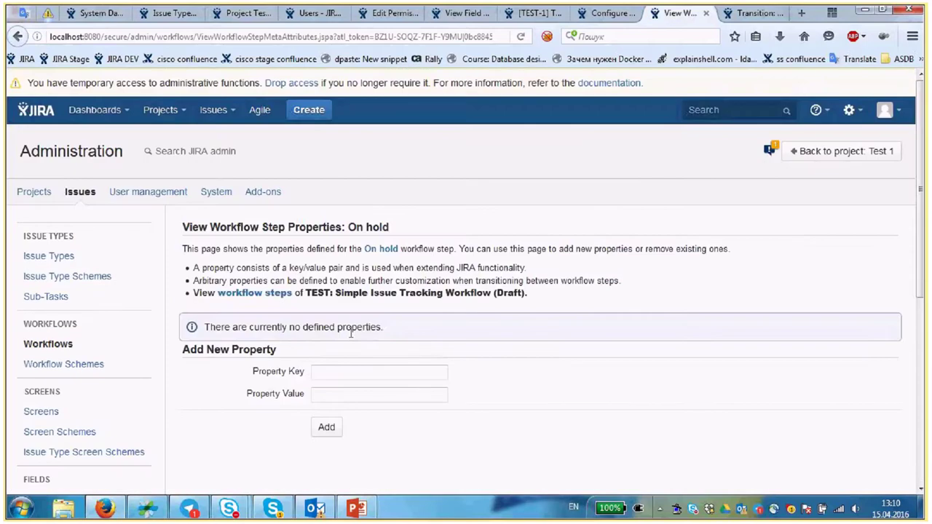
- Add the property jira.issue.editable = false to the On hold step, correcting the key's typo
click(318, 373)
text(jira)
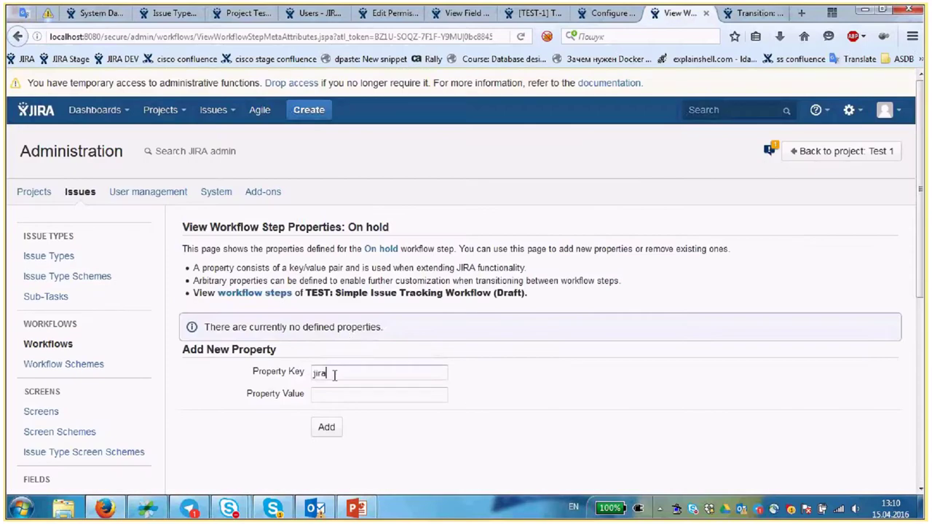
text(.issues.editable)
key(Tab)
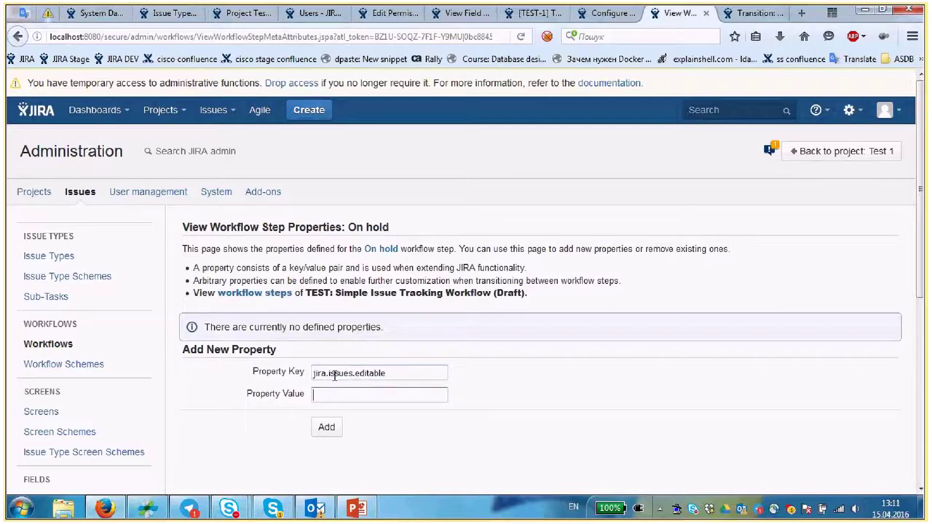
text(false)
click(336, 426)
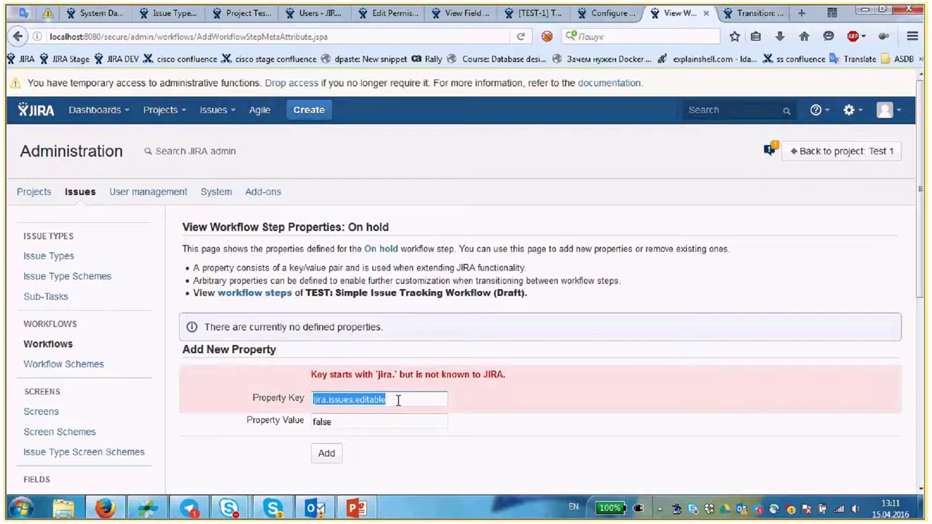
click(398, 399)
key(Left)
key(Left)
key(Left)
key(Left)
key(Left)
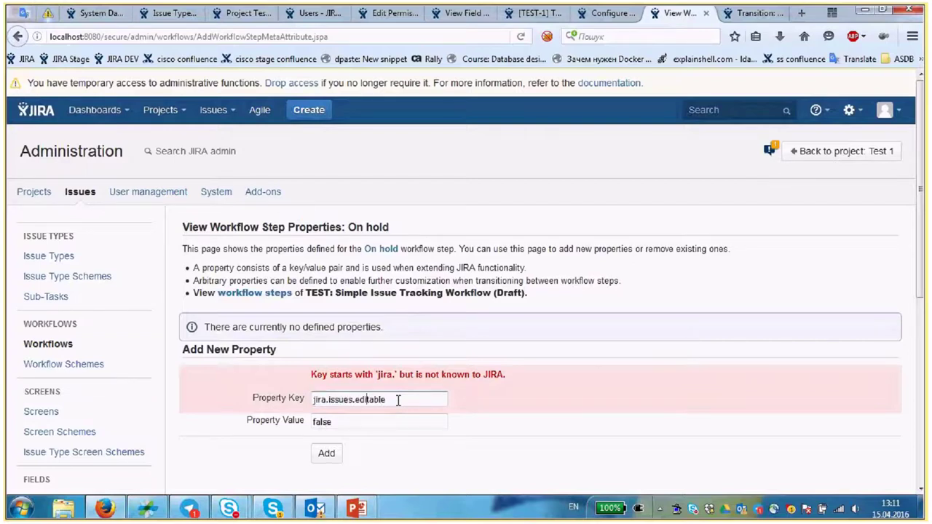
key(Left)
key(Left)
key(Left)
key(Left)
key(BackSpace)
click(327, 452)
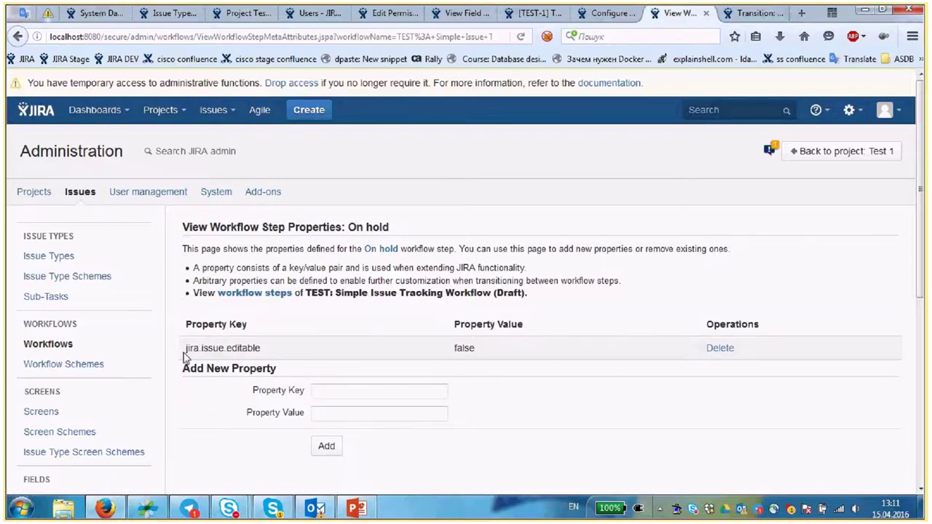
- Highlight the jira.issue.editable key and On hold step name, and try adding an empty property
drag(247, 324, 186, 324)
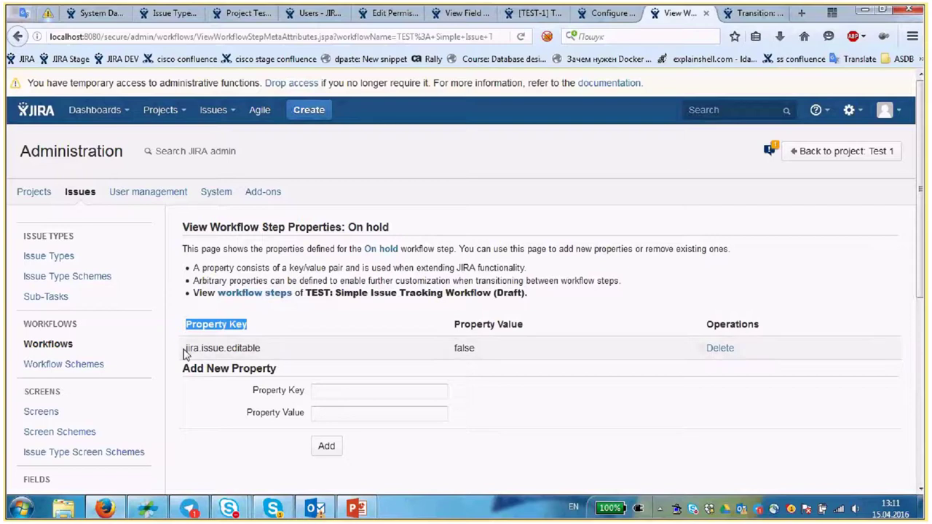
click(185, 353)
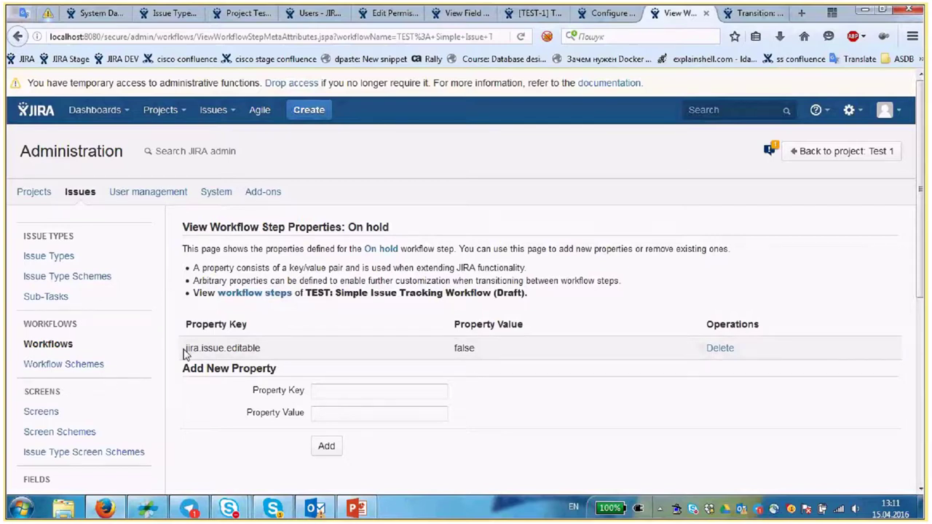
drag(187, 348, 268, 349)
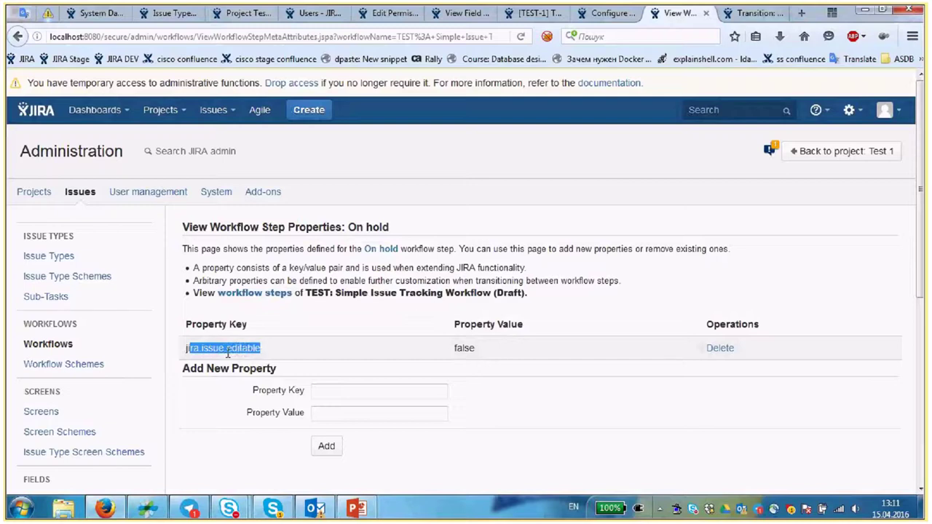
click(268, 348)
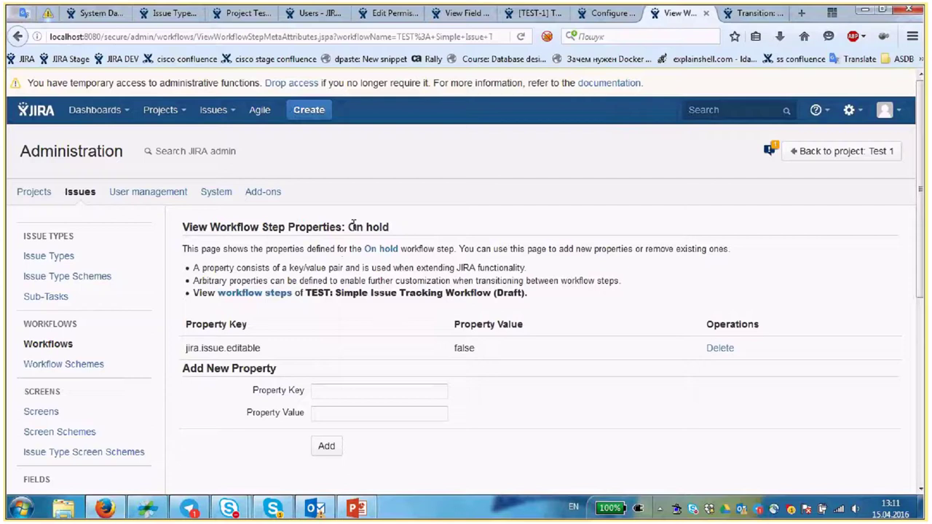
drag(354, 226, 390, 227)
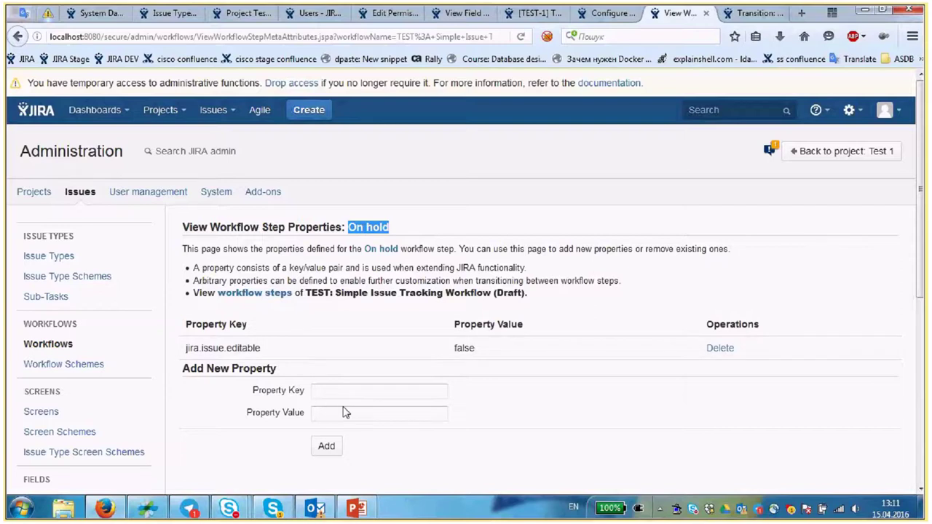
click(336, 452)
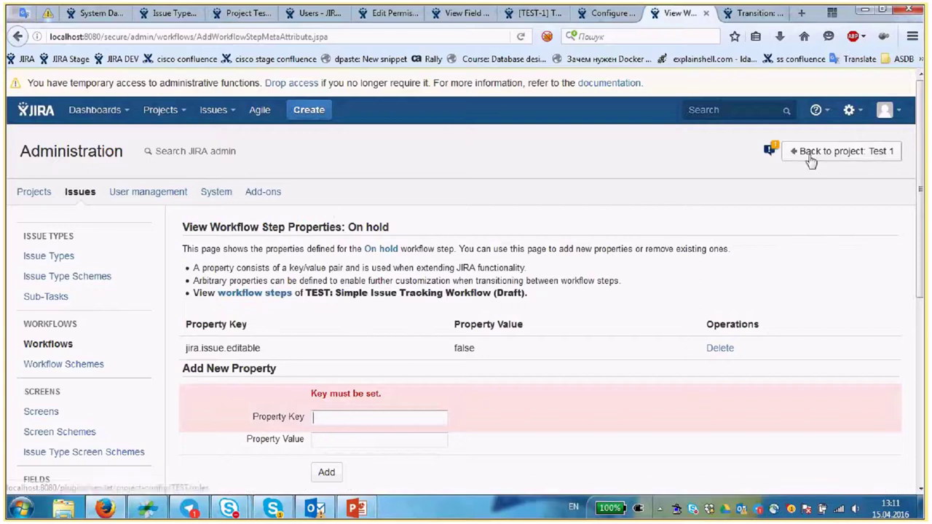
- Republish the draft workflow without keeping a backup
click(251, 293)
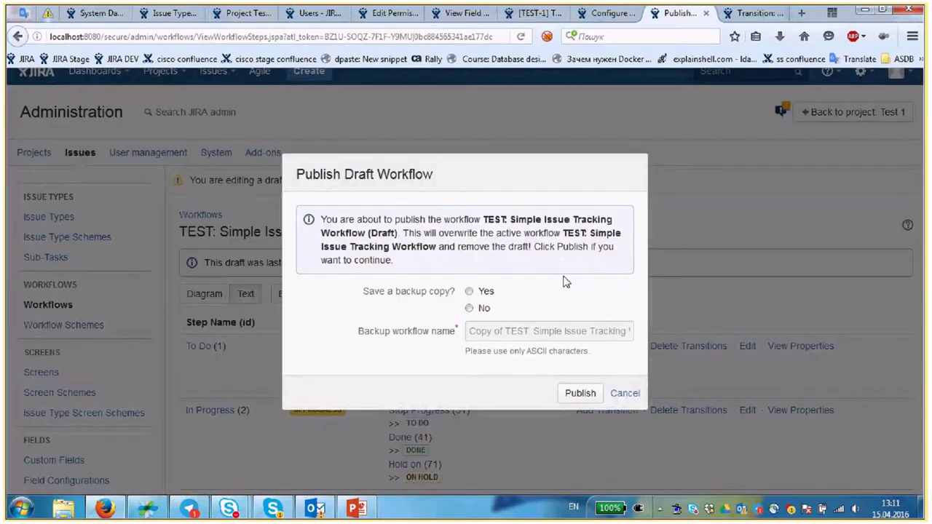
click(469, 308)
click(580, 393)
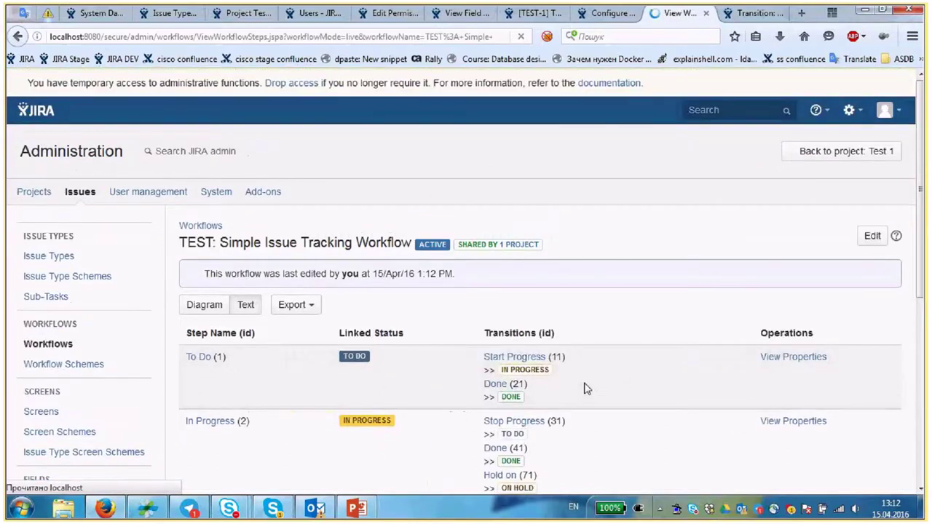
click(616, 14)
- View Test ticket 1's workflow and leave its issue type unchanged
click(537, 13)
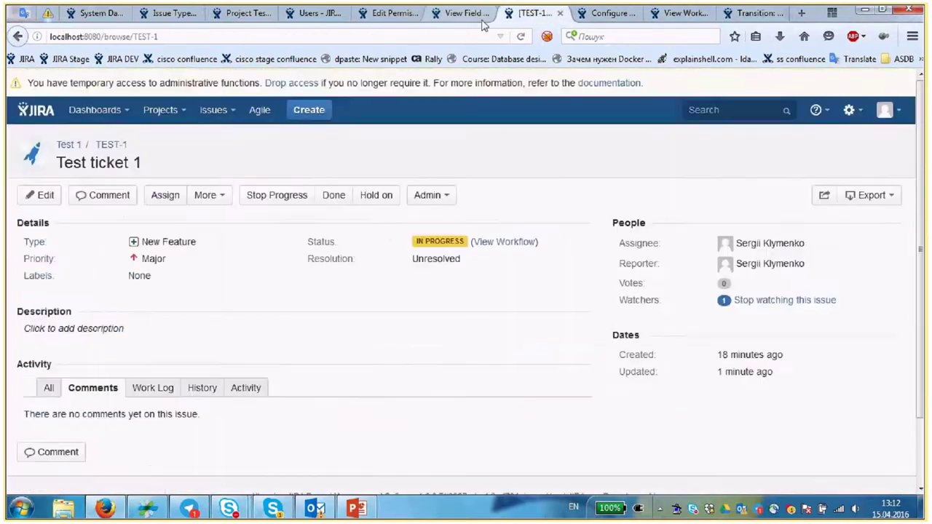
click(537, 242)
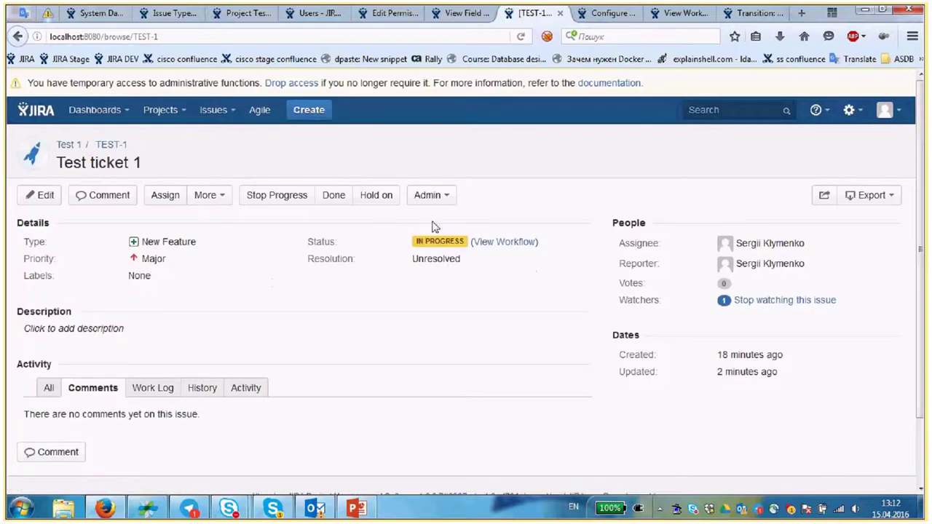
mouse_move(427, 242)
click(153, 245)
click(181, 357)
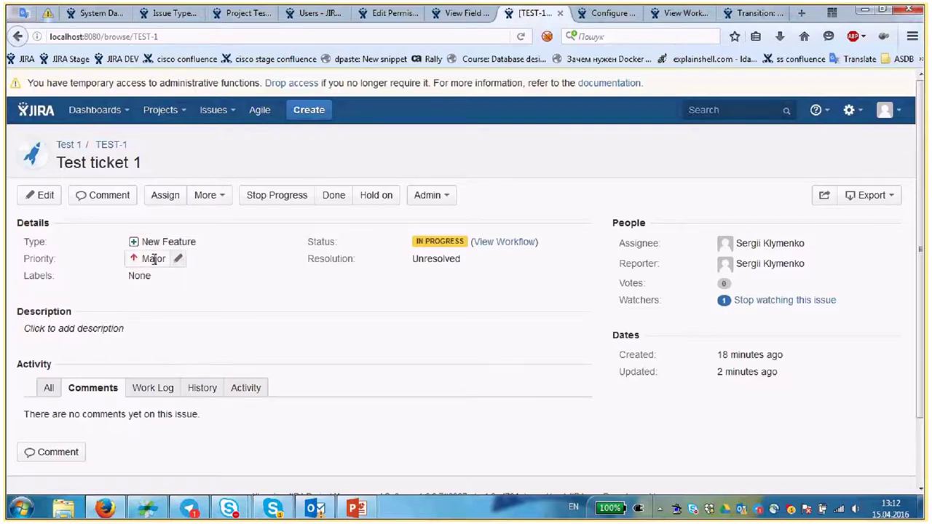
- Set Test ticket 1's priority to Minor
click(178, 259)
click(174, 276)
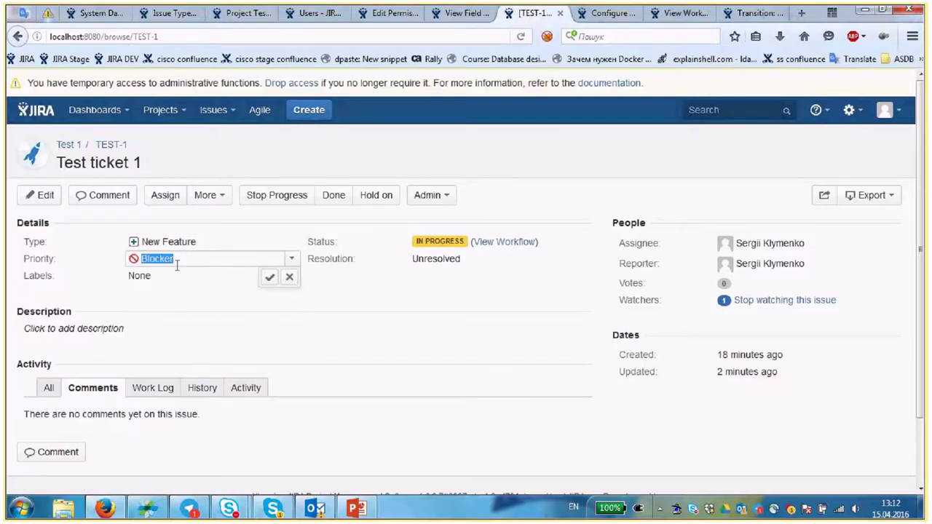
click(292, 259)
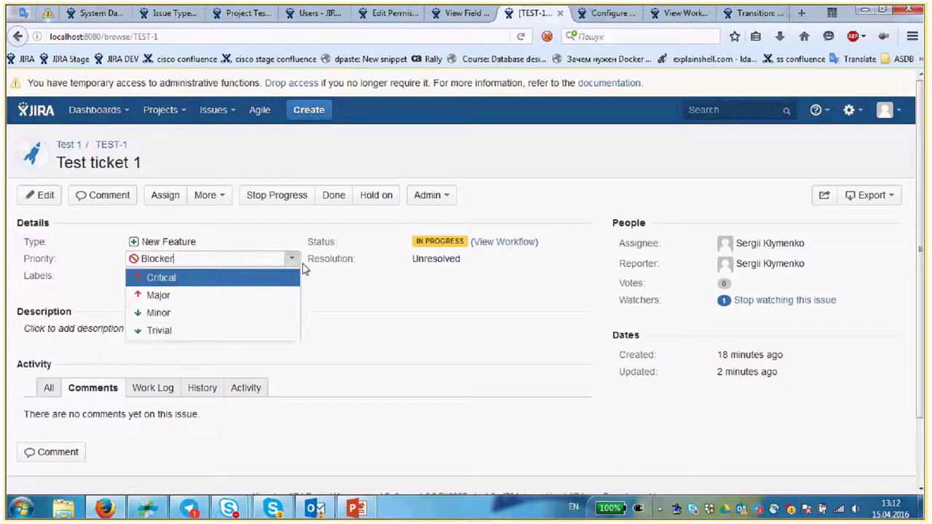
click(164, 319)
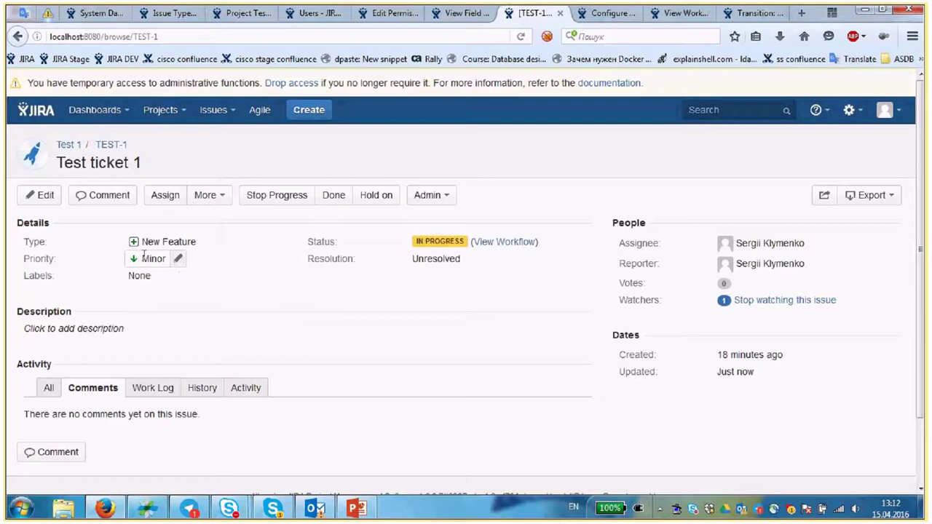
right_click(137, 257)
click(443, 348)
- Leave the description empty and put the issue On Hold
click(146, 335)
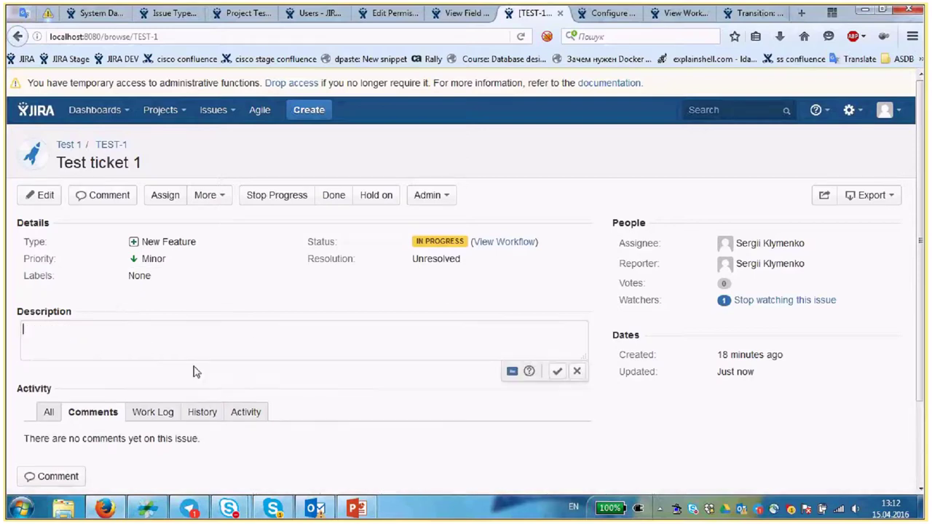
click(620, 407)
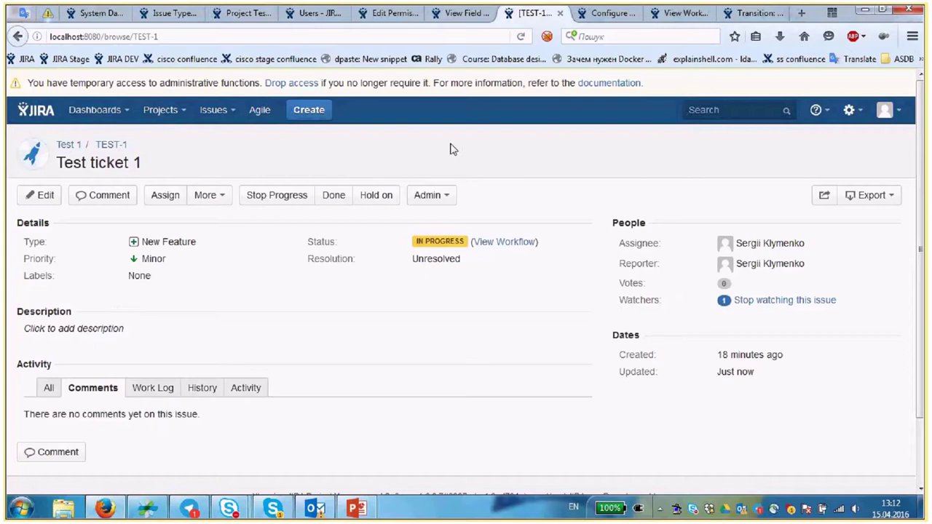
click(386, 198)
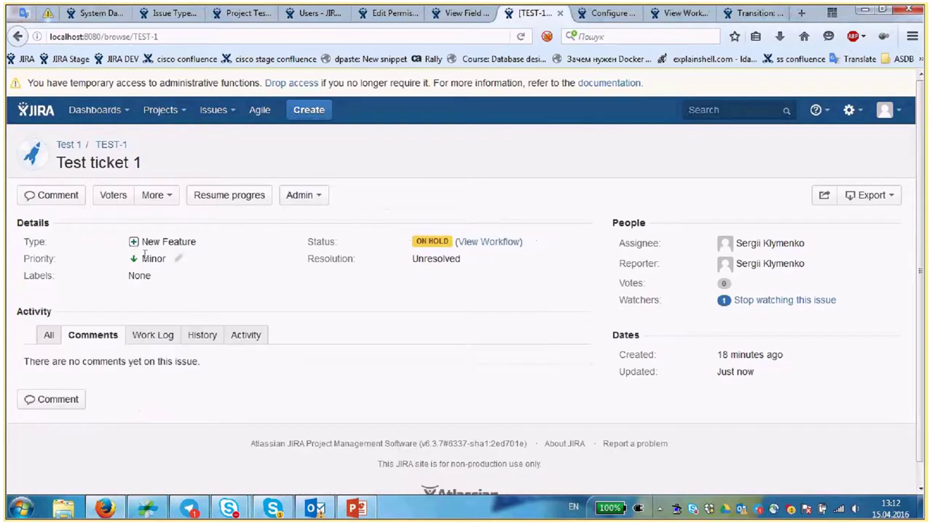
- Try adding the label 'sdfsf' to the issue
click(151, 275)
click(528, 308)
click(137, 276)
text(sdfsf)
click(360, 295)
click(555, 295)
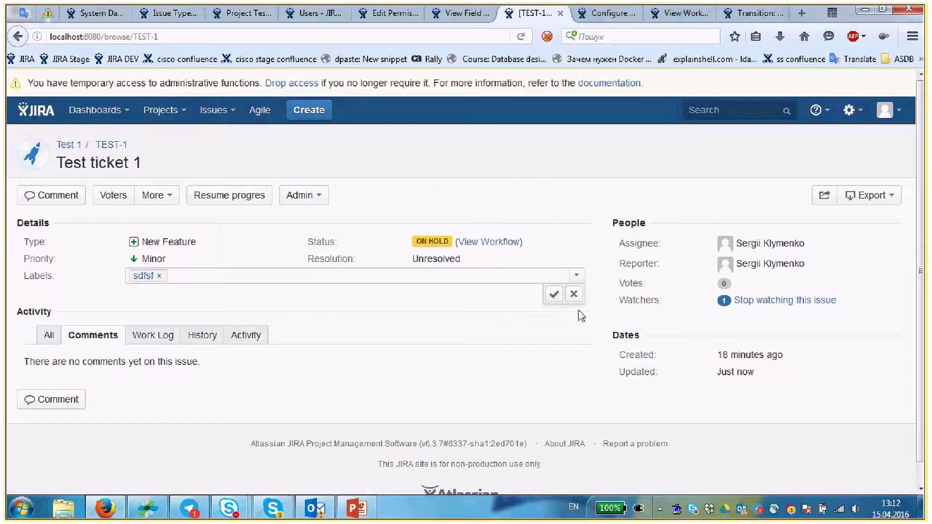
double_click(553, 297)
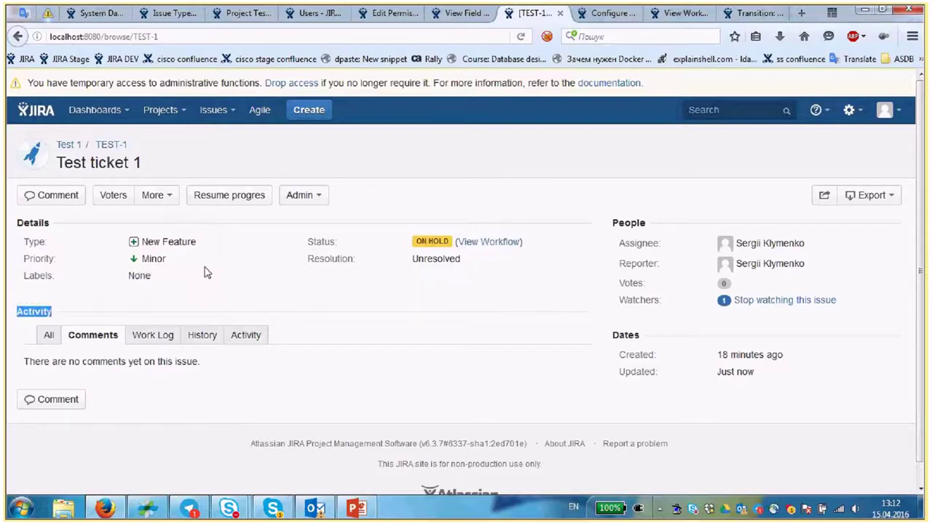
- Cancel a priority change to Critical, keeping Minor, and choose Task as the issue type
click(178, 259)
click(167, 296)
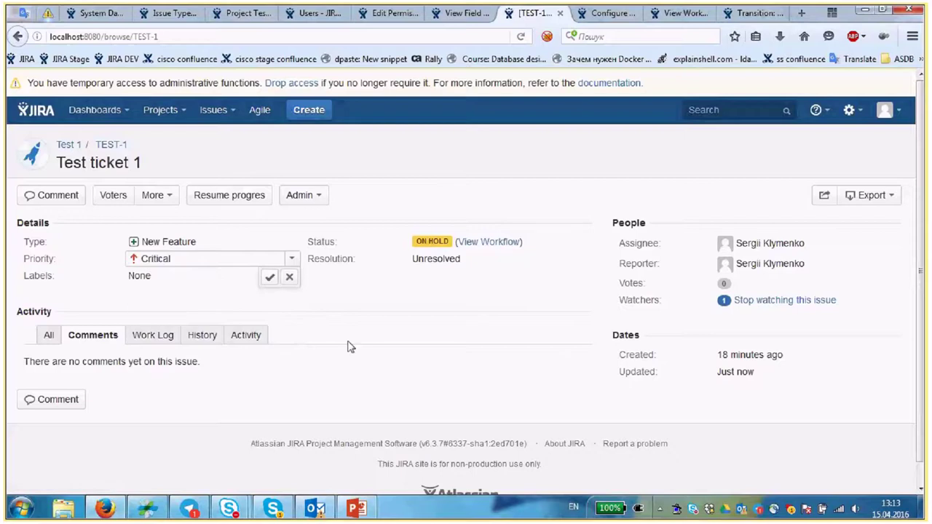
key(Escape)
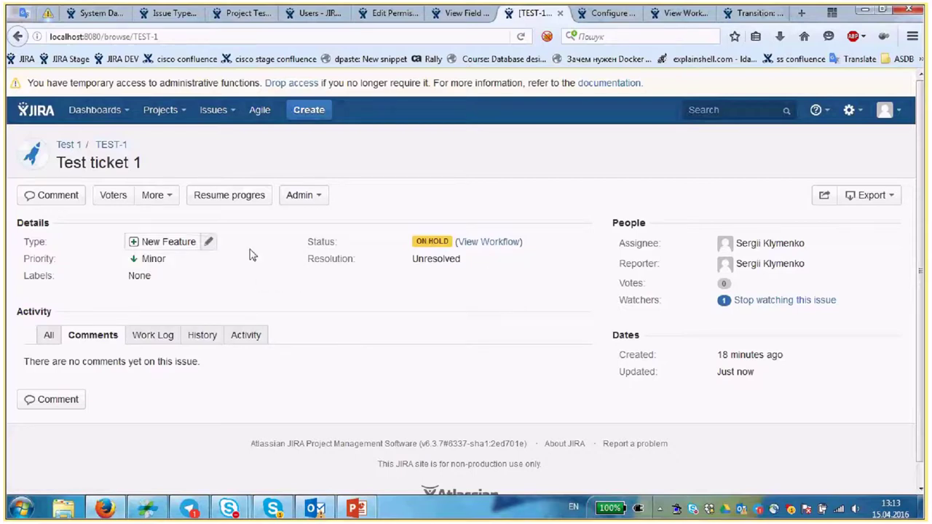
click(210, 242)
click(164, 260)
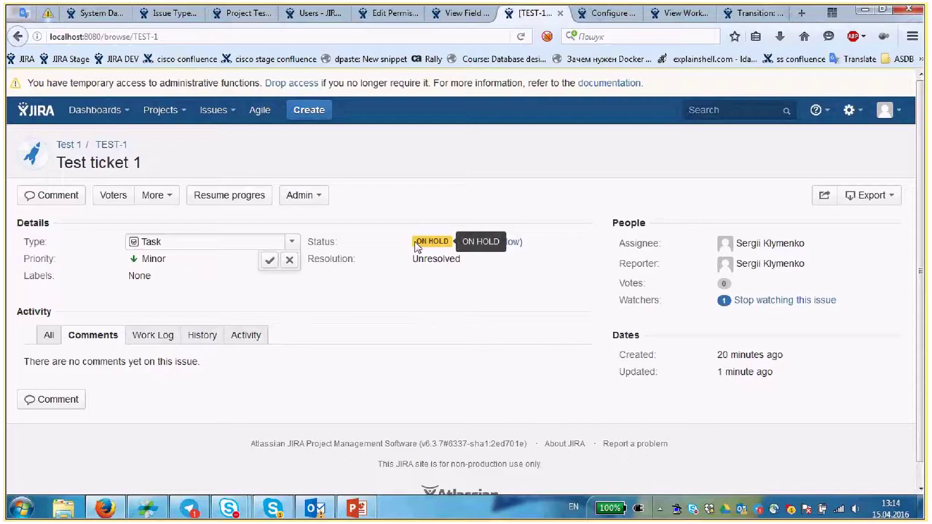
- Show more actions for Test ticket 1
click(166, 203)
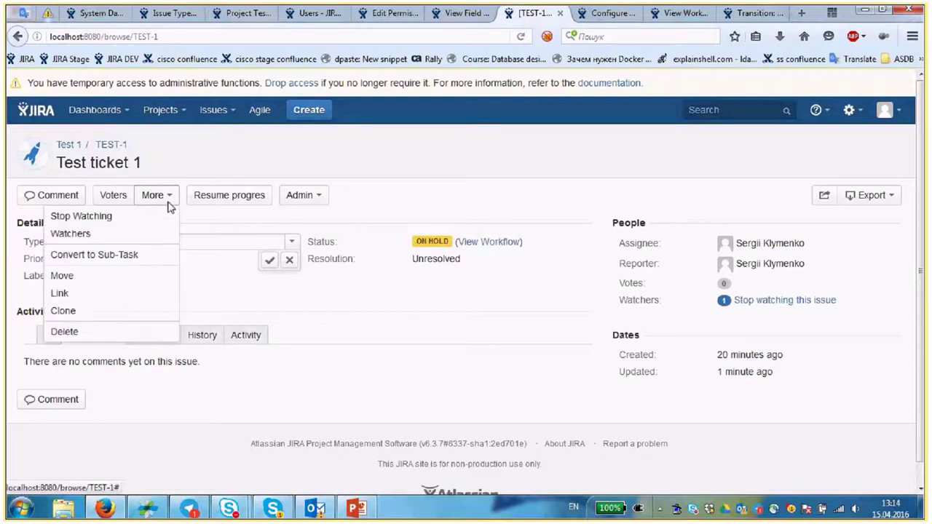
click(78, 295)
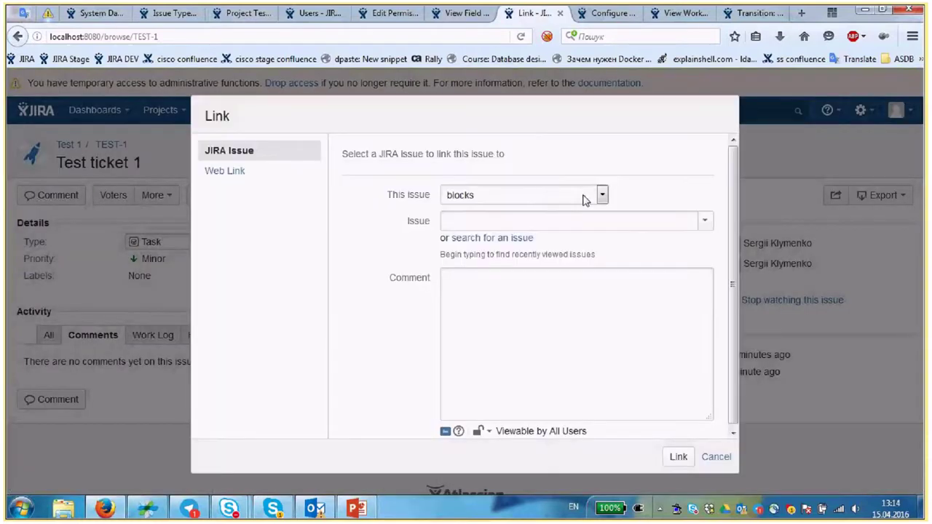
click(502, 199)
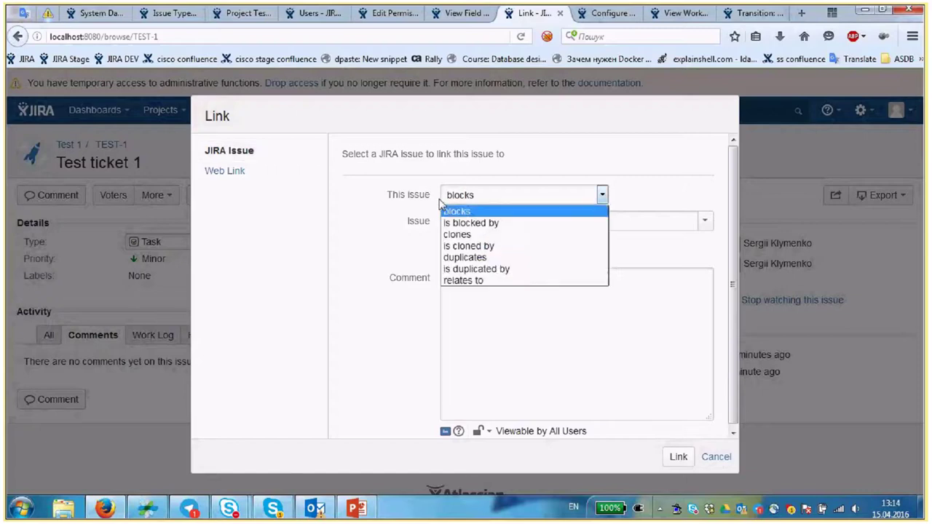
click(438, 197)
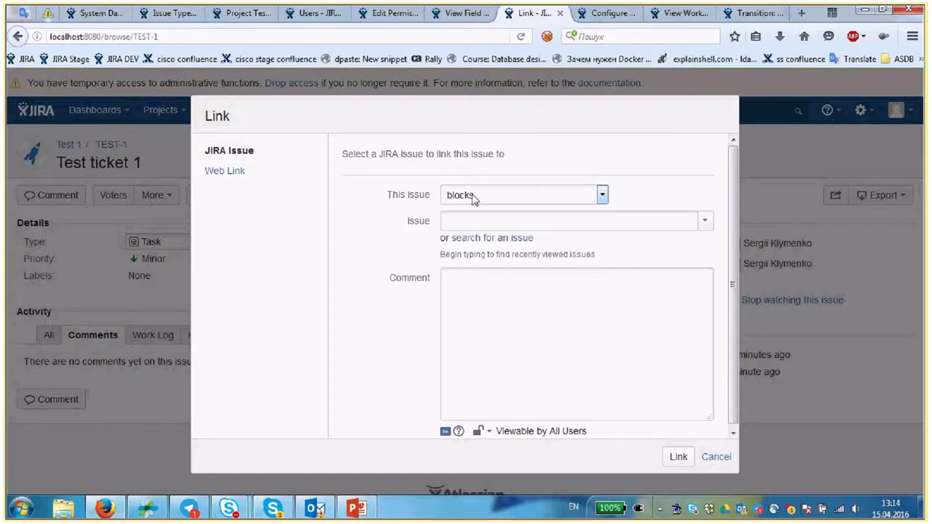
click(473, 199)
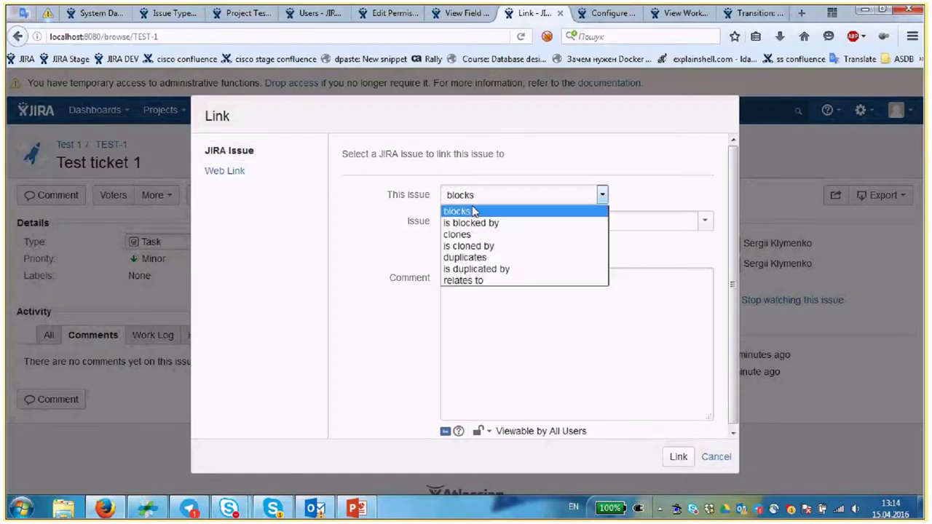
click(398, 204)
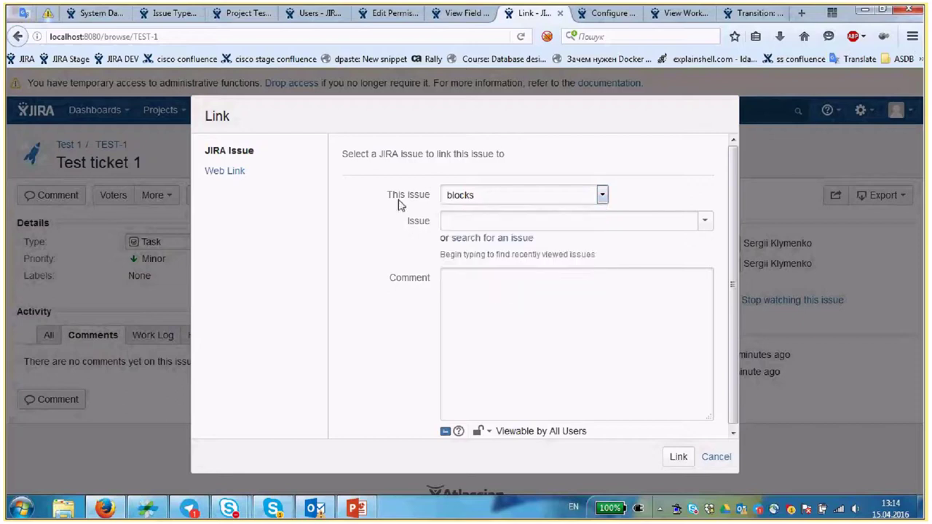
click(499, 202)
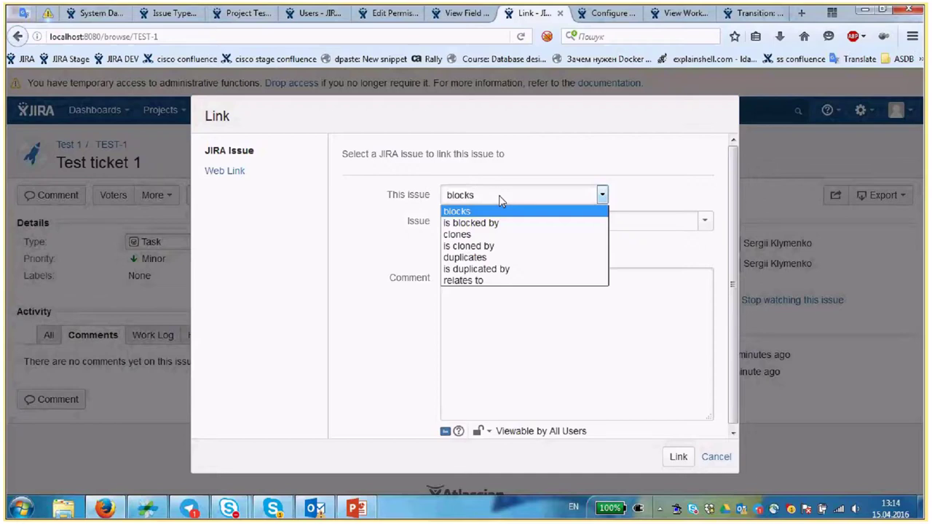
click(499, 201)
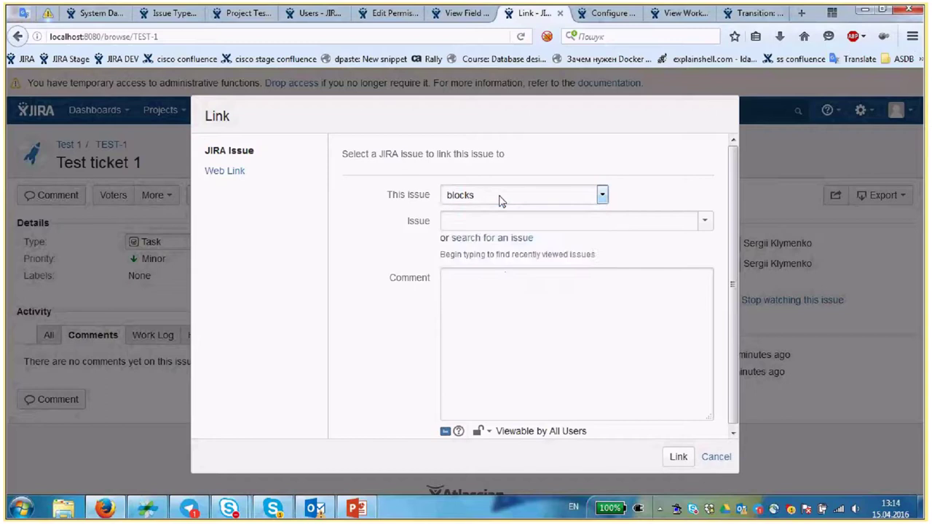
click(499, 201)
click(426, 204)
click(503, 239)
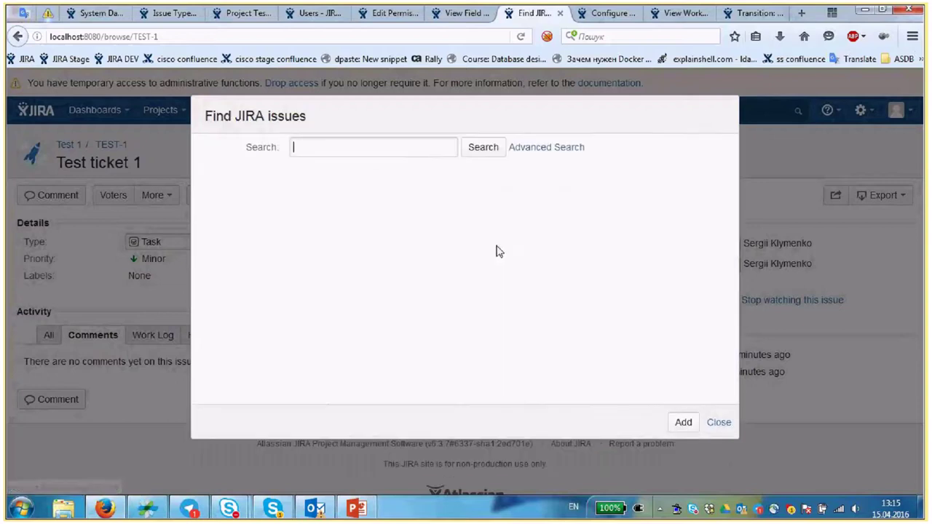
click(718, 423)
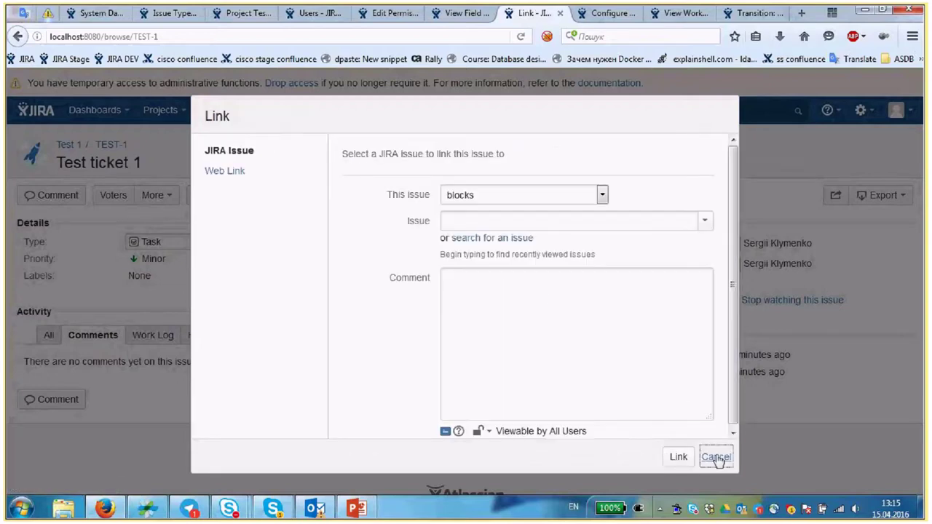
click(717, 456)
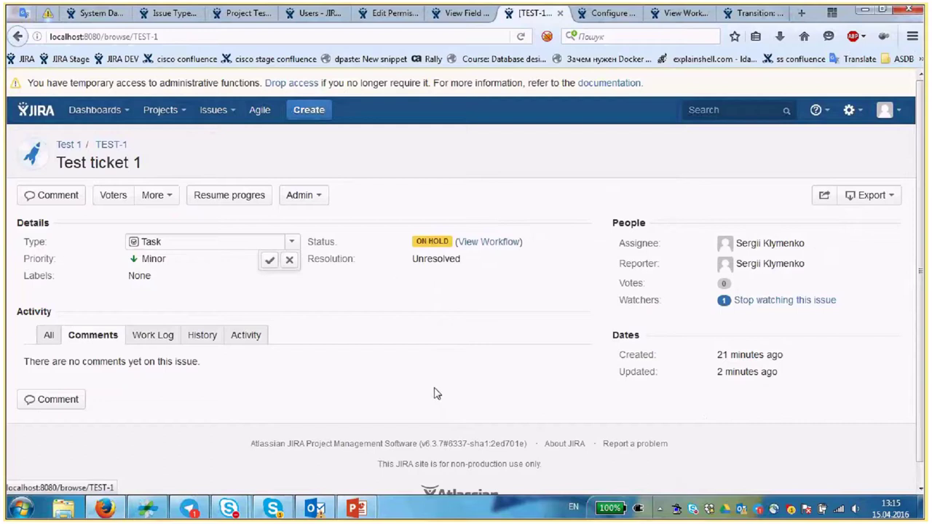
- Create issue 'Test 2' with Minor priority and environment 'Test'
click(186, 111)
click(240, 138)
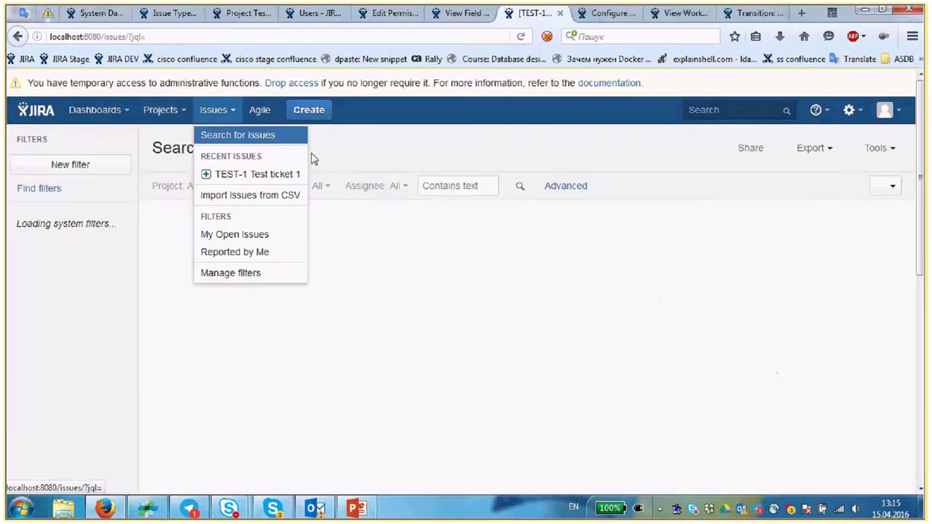
click(227, 116)
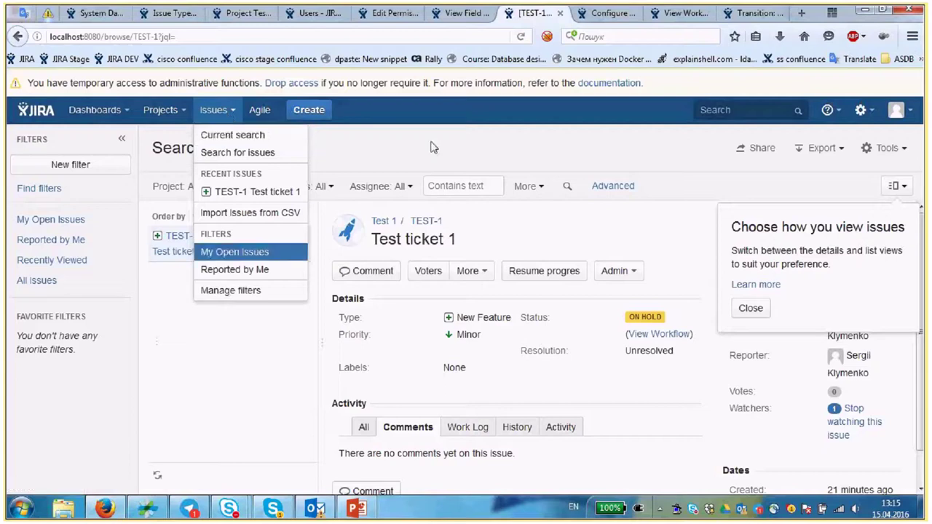
click(306, 110)
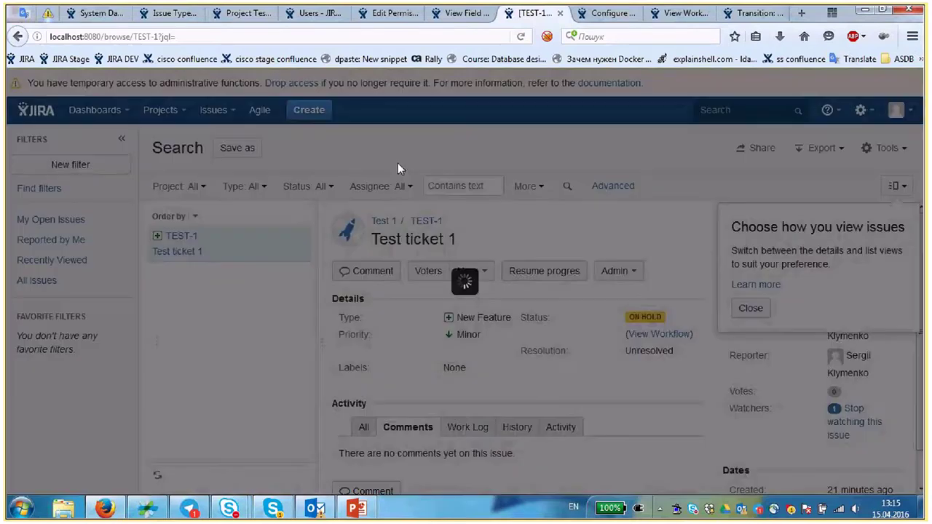
text(Test 2)
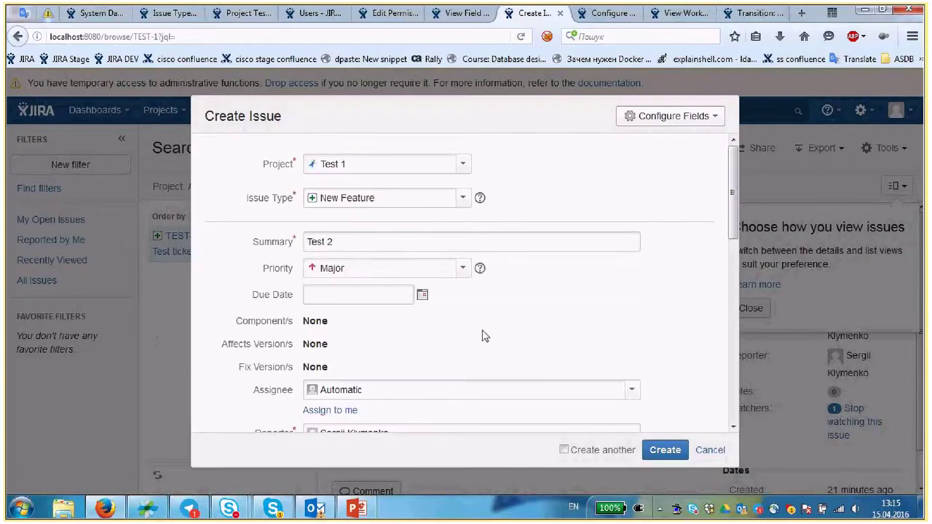
click(386, 273)
click(385, 273)
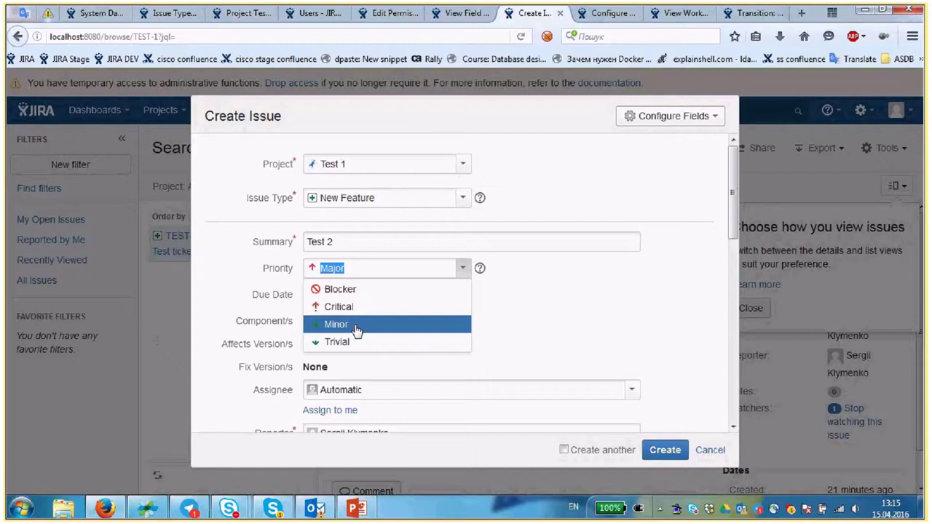
click(356, 324)
scroll(357, 329, down, 3)
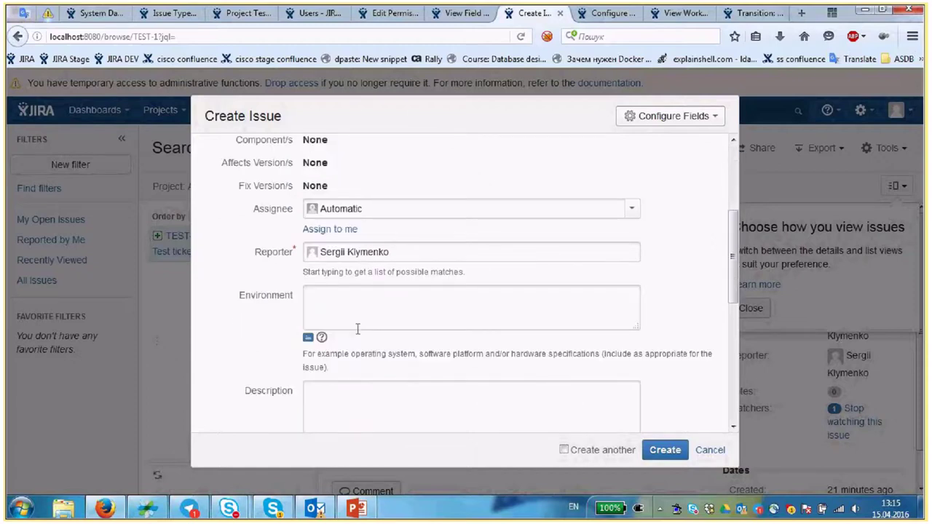
click(357, 329)
text(Test)
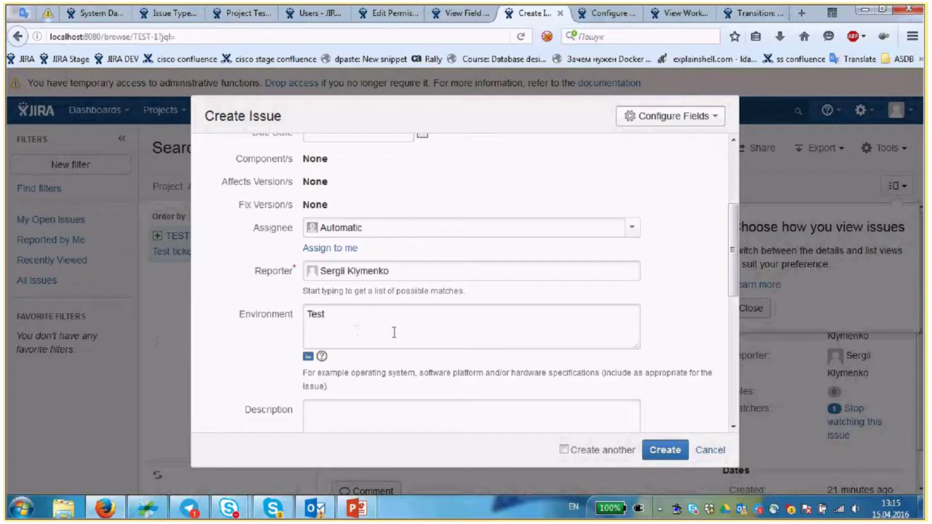
scroll(393, 332, down, 5)
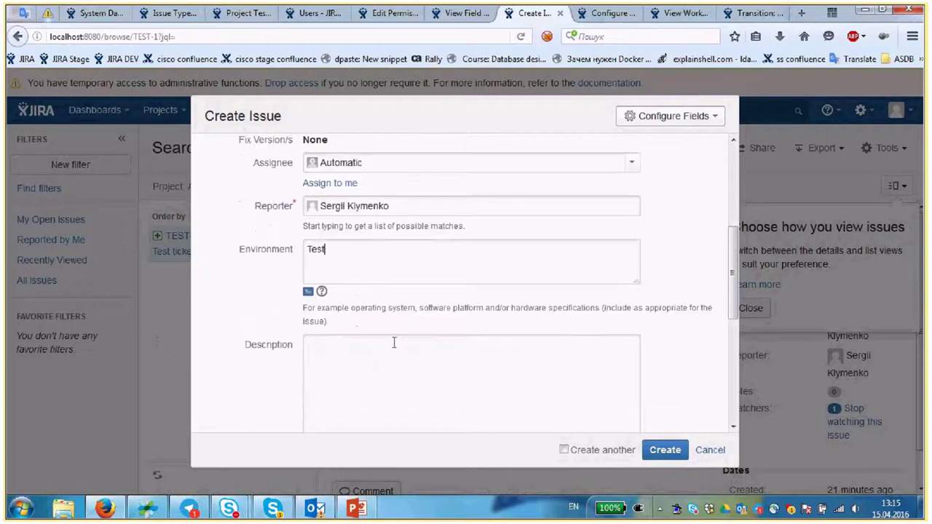
click(664, 450)
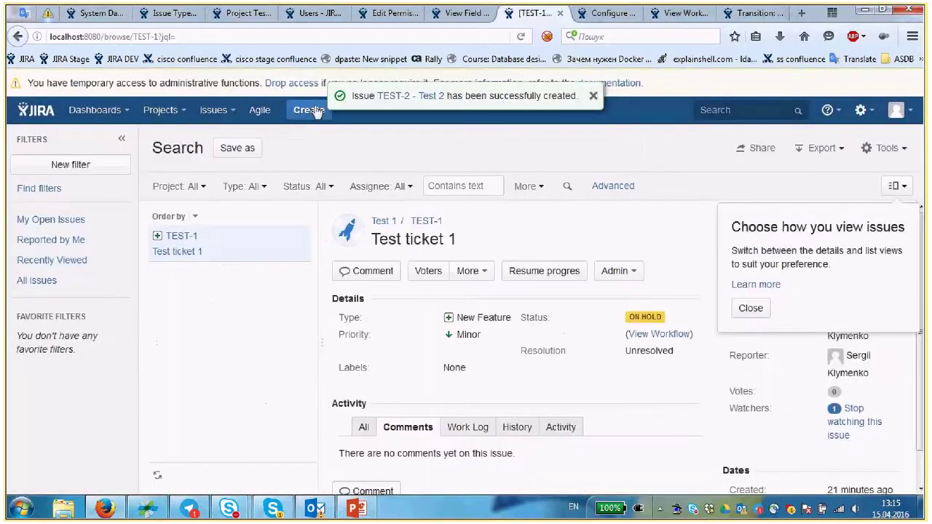
- Create issue 'Test 3' with environment 'prod'
click(309, 110)
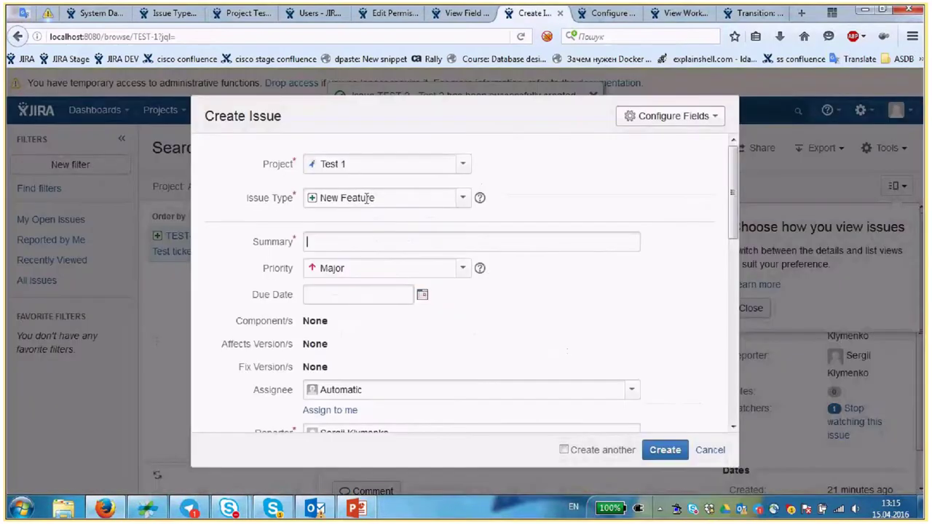
click(366, 243)
text(Test 3)
click(423, 318)
scroll(370, 287, down, 3)
scroll(370, 286, up, 2)
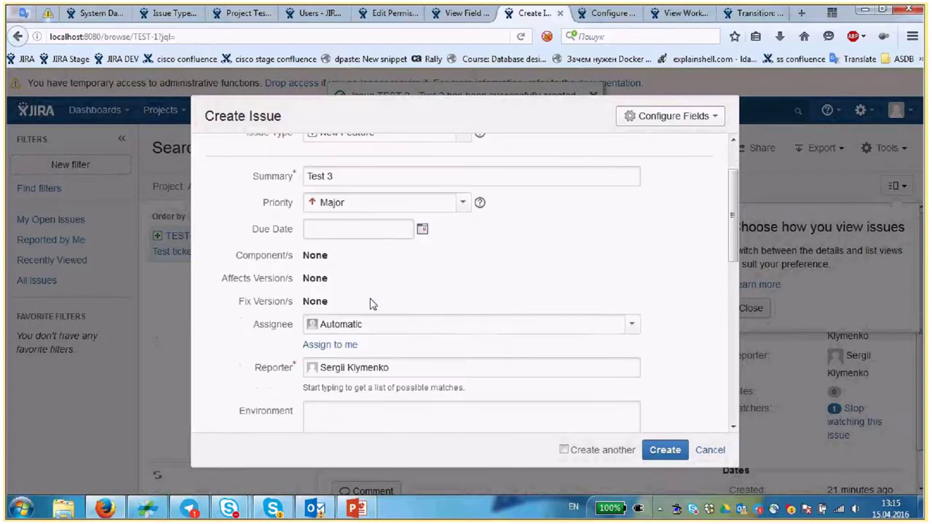
click(378, 205)
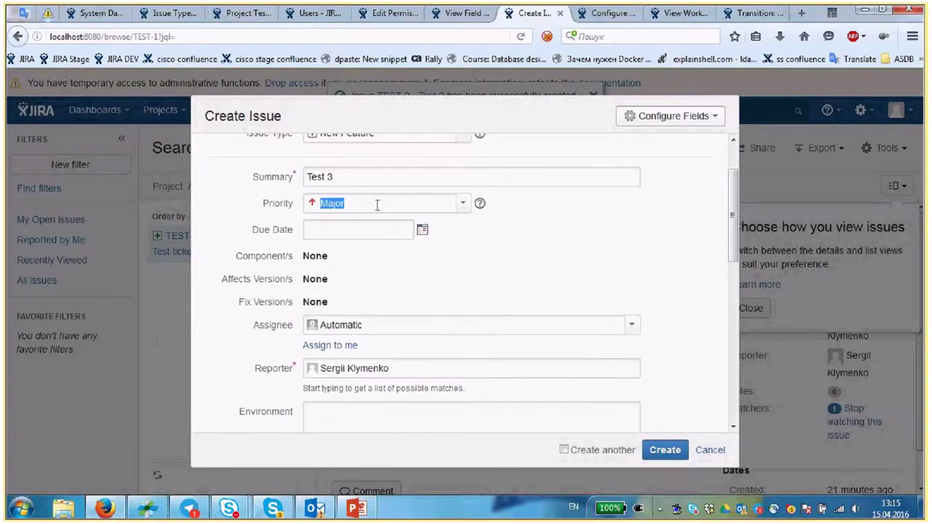
scroll(377, 204, down, 3)
click(412, 296)
text(PAOO)
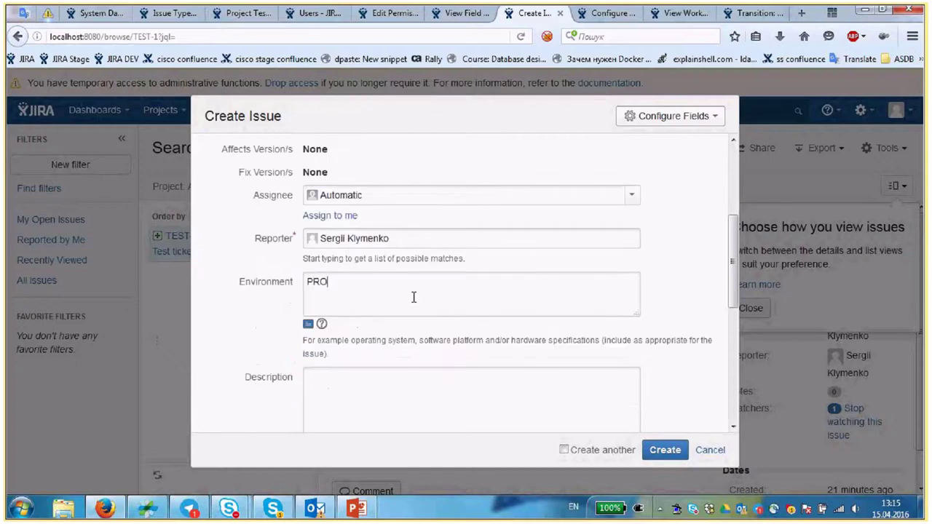
key(BackSpace)
key(BackSpace)
key(BackSpace)
key(BackSpace)
text(p)
key(BackSpace)
text(pros)
key(BackSpace)
text(d)
click(672, 451)
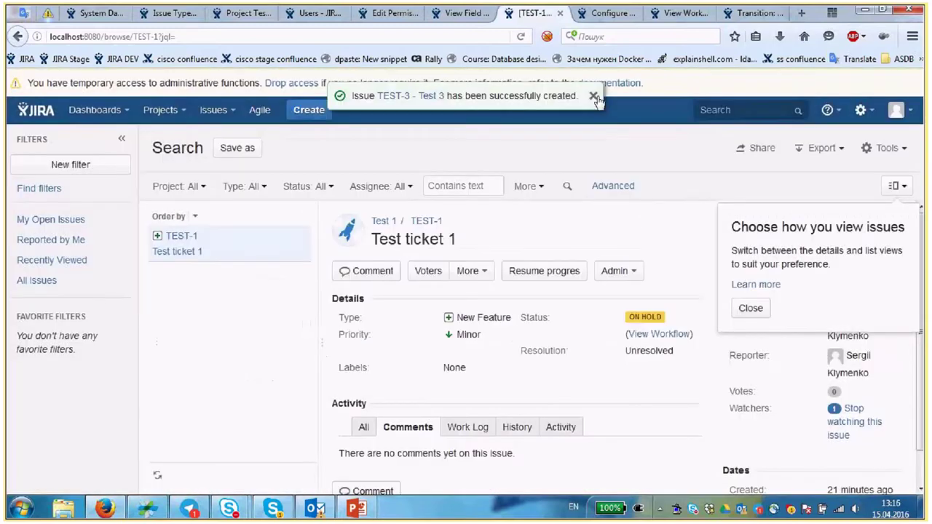
click(594, 97)
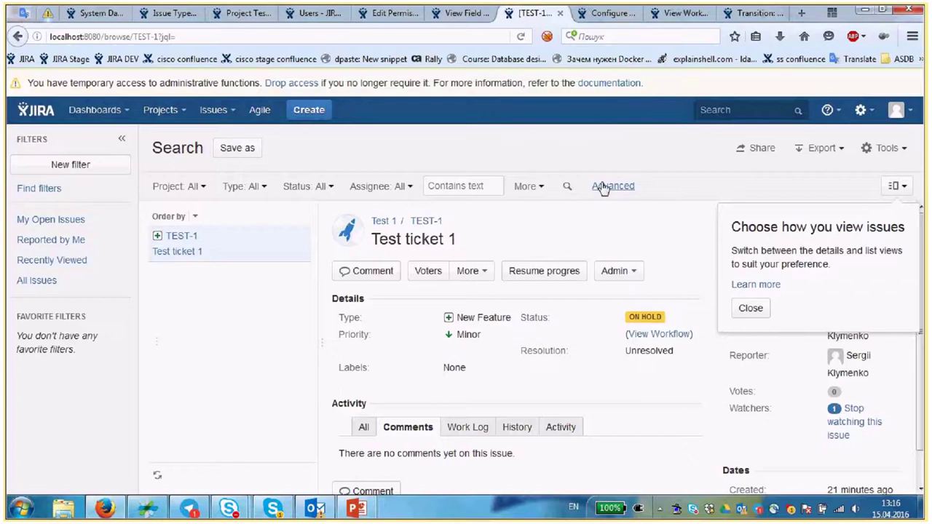
- Switch to advanced search and draft a query for project test and priority = minor
click(603, 187)
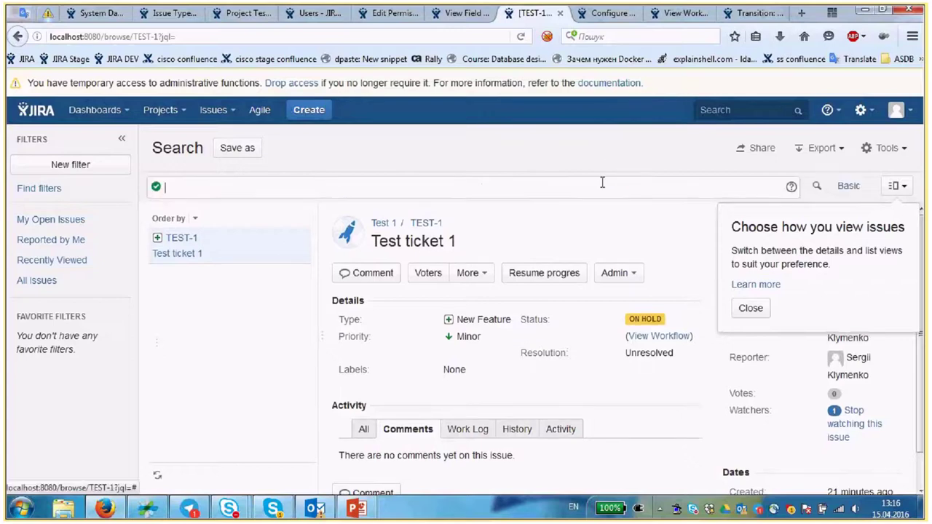
click(750, 308)
click(423, 192)
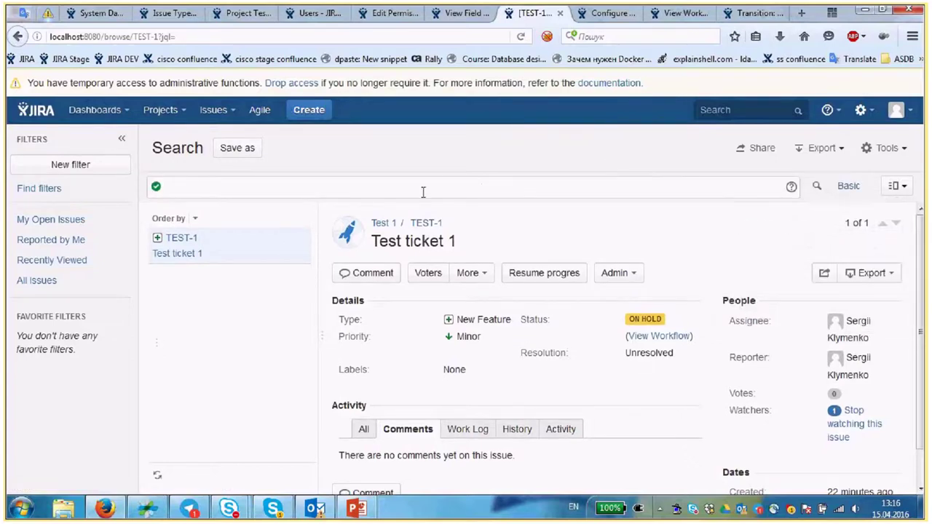
text(project )
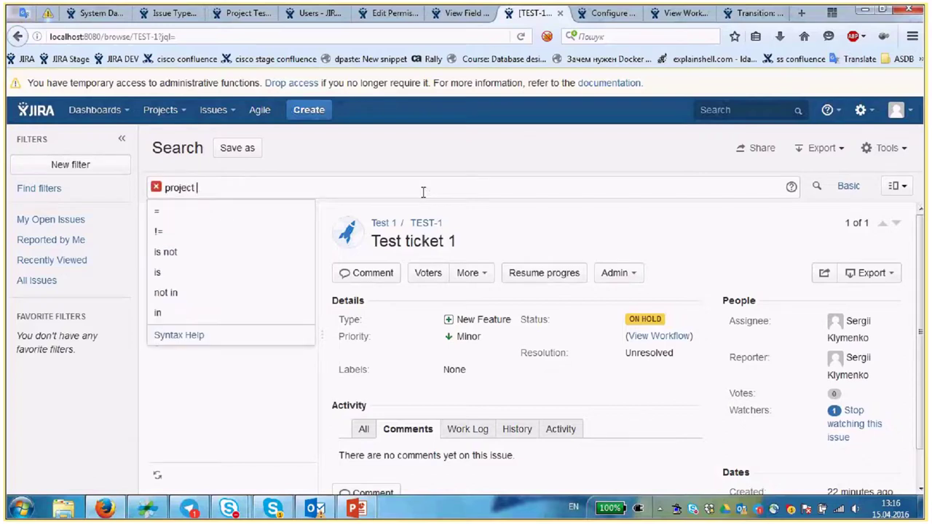
text(test)
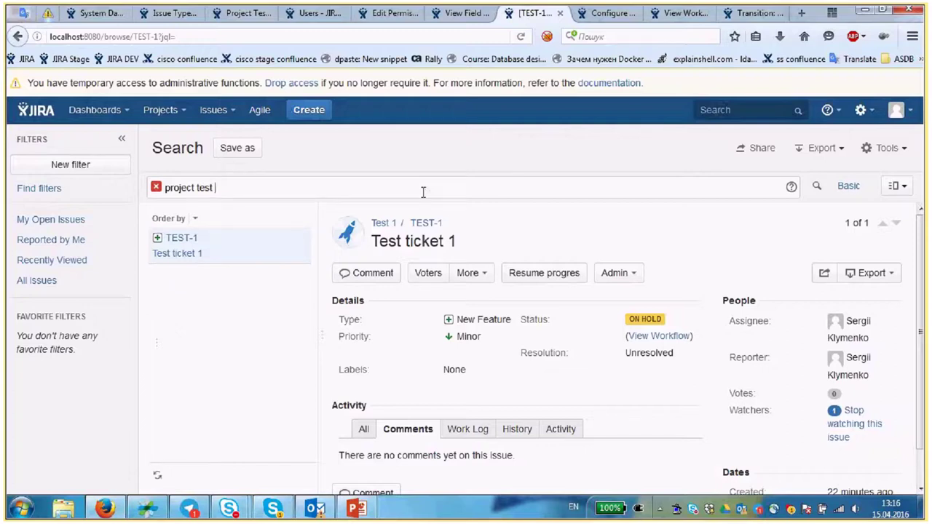
text(pro)
key(BackSpace)
text(iority)
key(BackSpace)
key(BackSpace)
key(BackSpace)
key(BackSpace)
key(BackSpace)
key(BackSpace)
key(BackSpace)
key(BackSpace)
key(BackSpace)
text(and priority = minor)
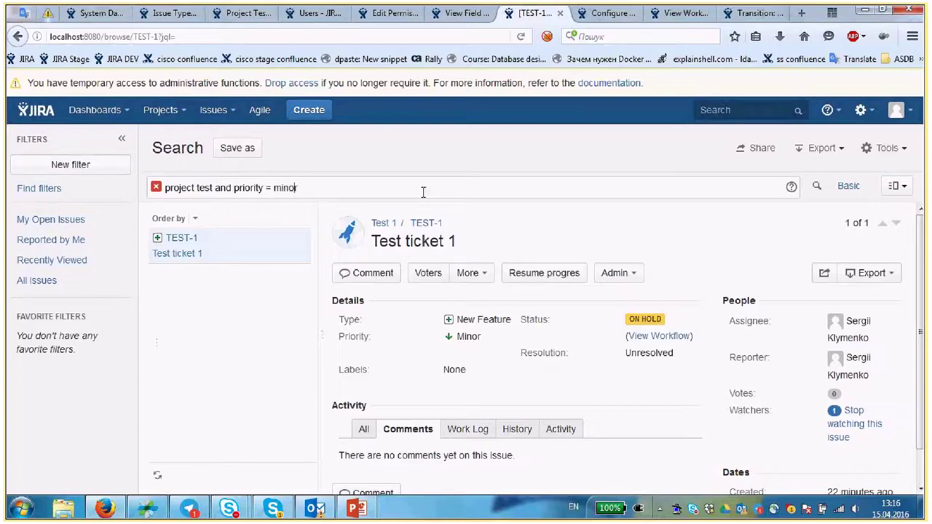
- Fix the project clause to project = "Test 1" using the project suggestions
key(ctrl+Left)
key(ctrl+Left)
key(ctrl+Left)
key(ctrl+Left)
key(ctrl+Left)
text(=)
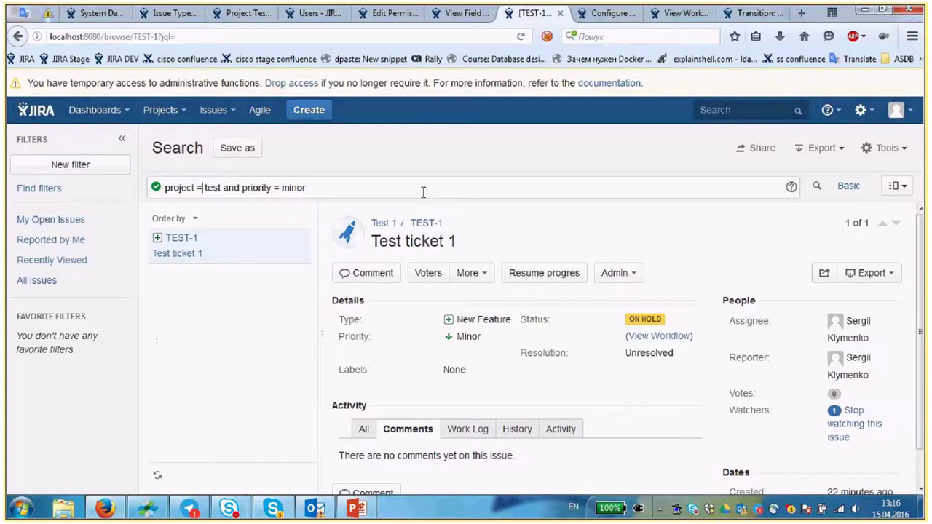
key(ctrl+Left)
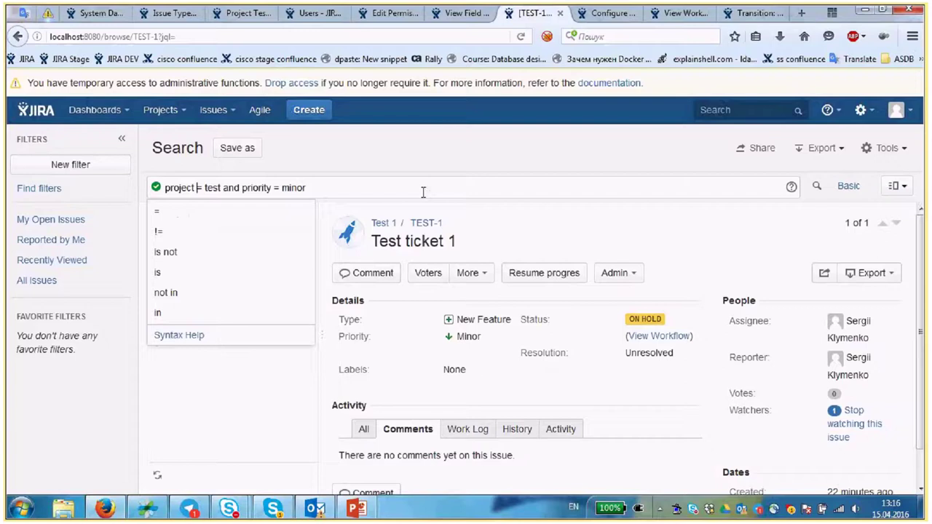
click(167, 187)
click(204, 187)
key(BackSpace)
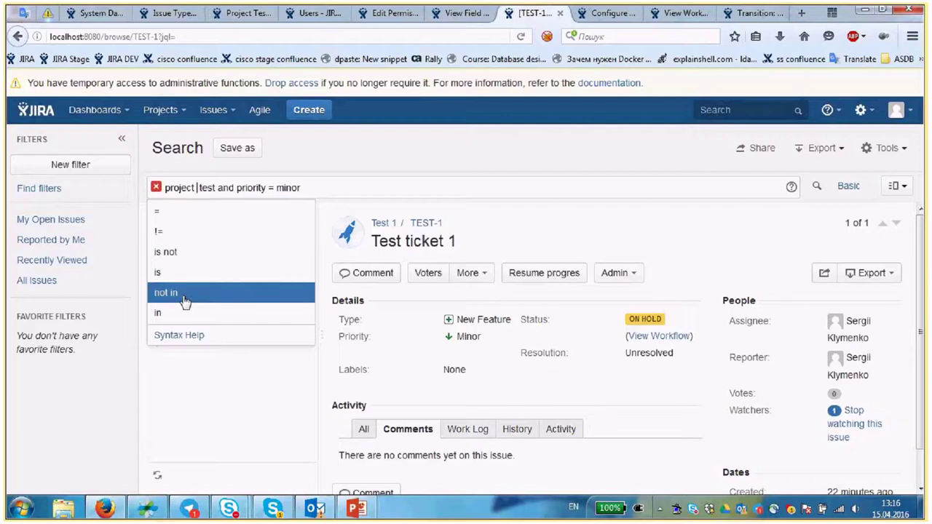
click(201, 188)
text(=)
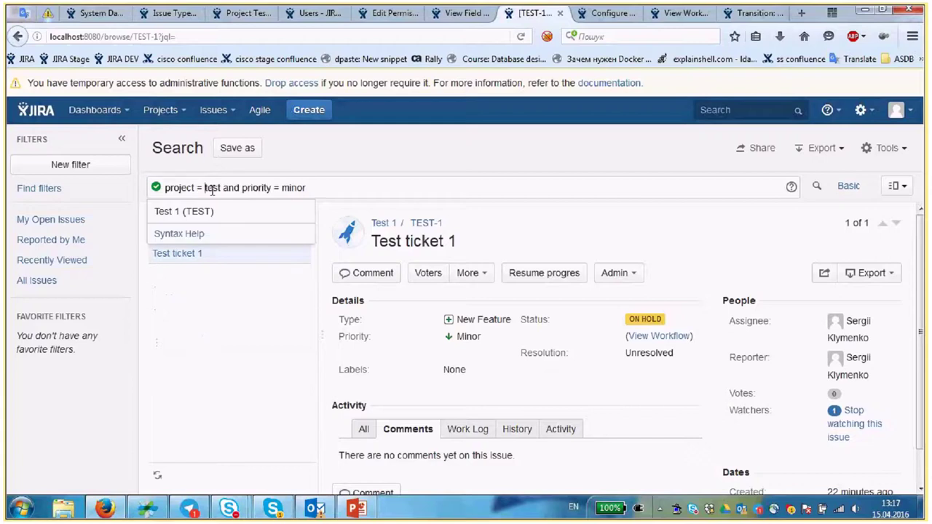
click(226, 188)
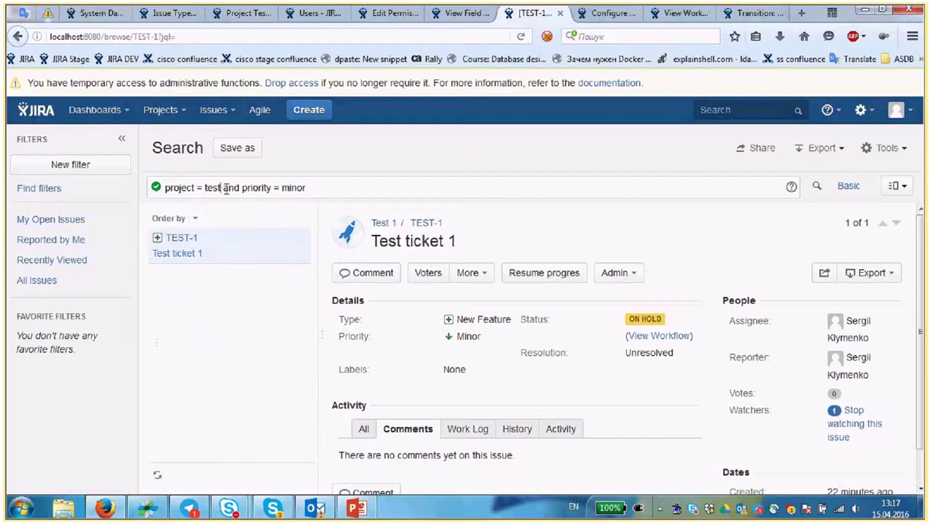
click(224, 188)
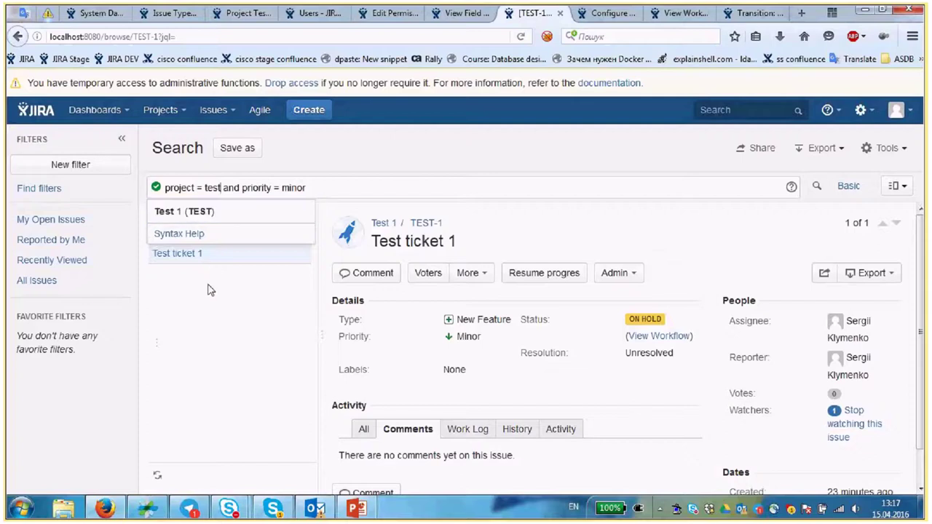
click(185, 214)
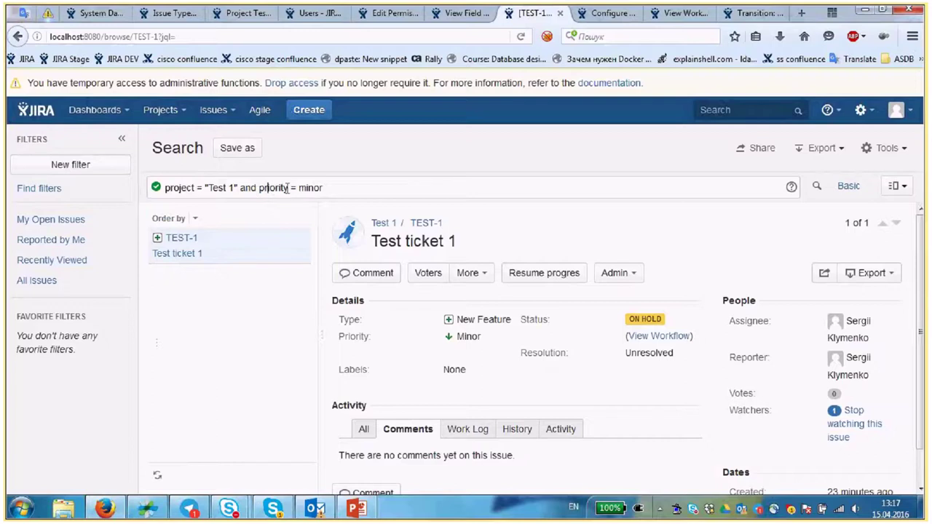
- Change the priority condition to in (minor, Blocker) and run the search
click(331, 187)
key(BackSpace)
key(BackSpace)
key(BackSpace)
key(BackSpace)
key(BackSpace)
key(BackSpace)
key(BackSpace)
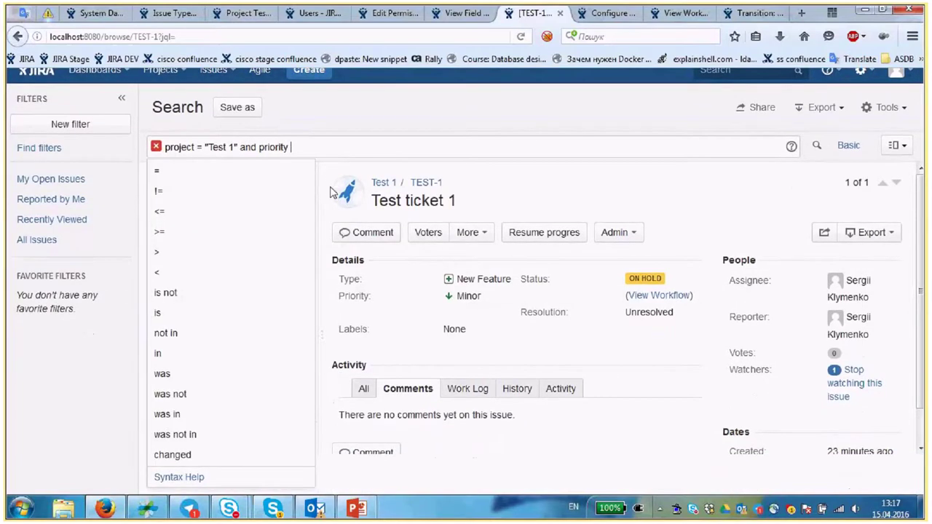
text(in (m)
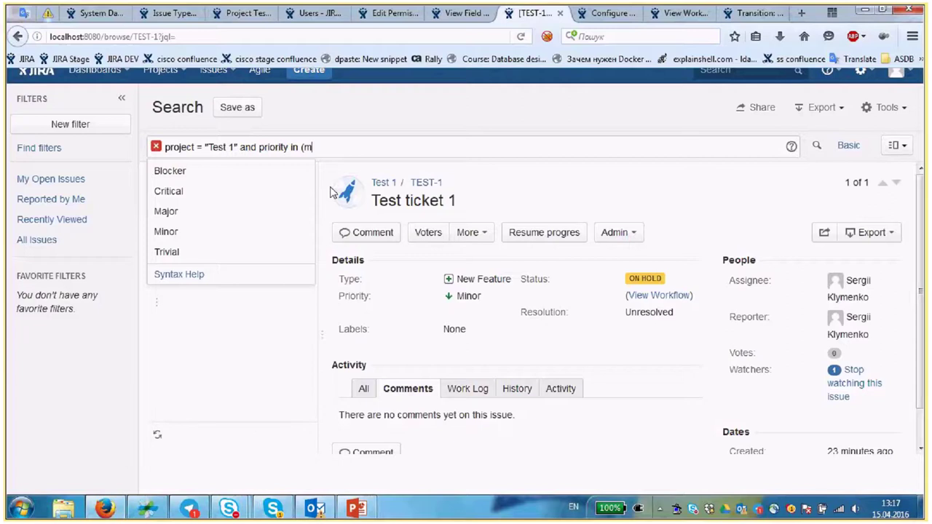
text(inor, Blocker)
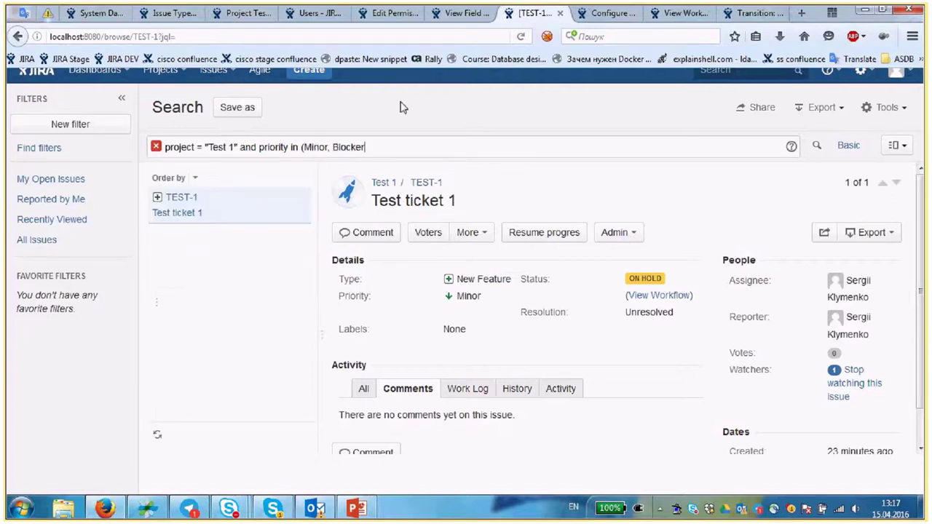
text())
key(Return)
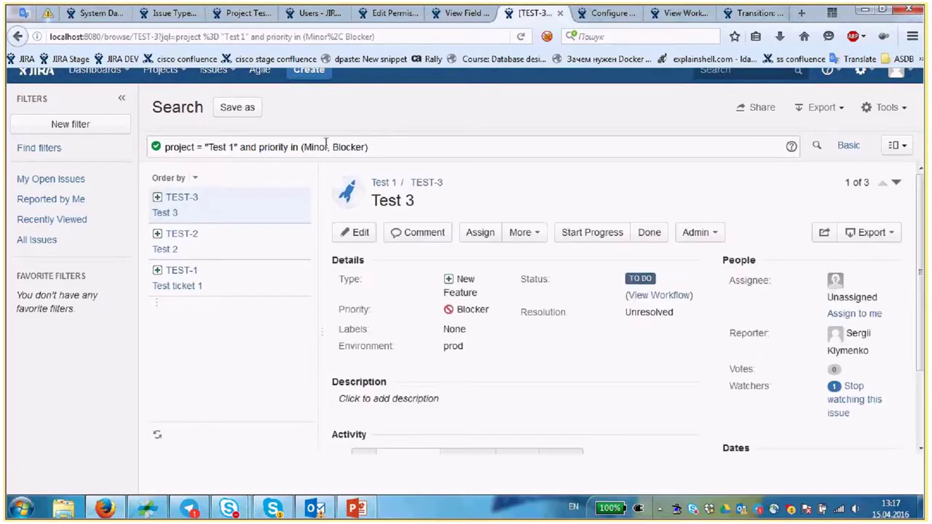
- Browse the TEST-1, TEST-2 and TEST-3 results, returning to TEST-2
drag(329, 147, 304, 147)
click(230, 256)
click(247, 285)
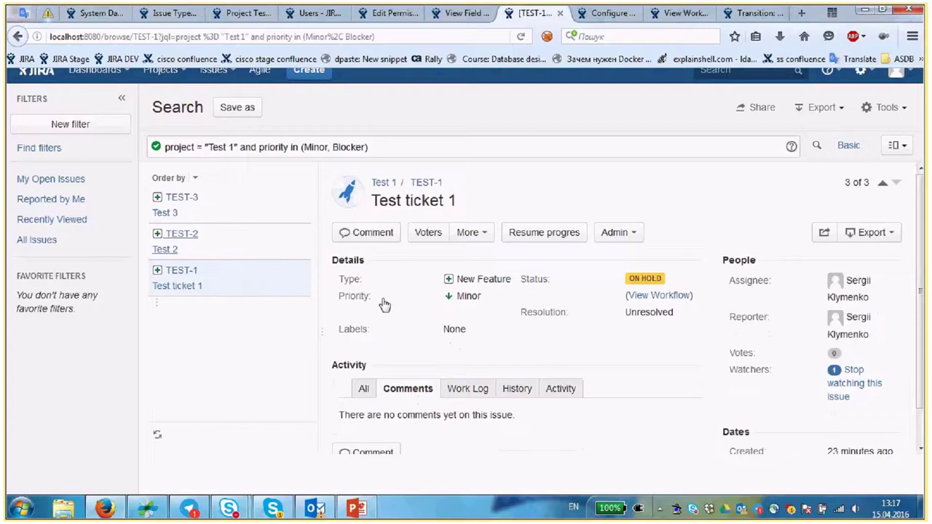
key(k)
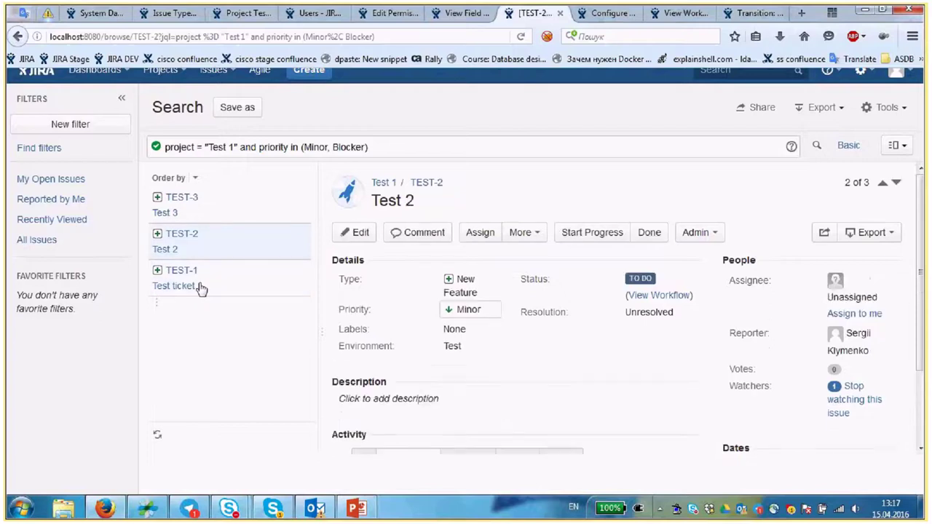
click(277, 205)
key(j)
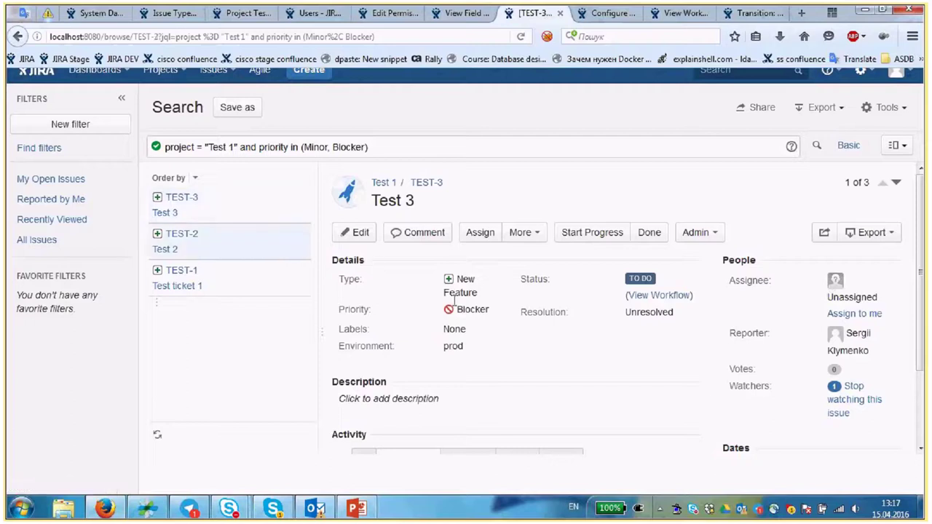
- Change Test 2's priority to Critical and save it
click(494, 309)
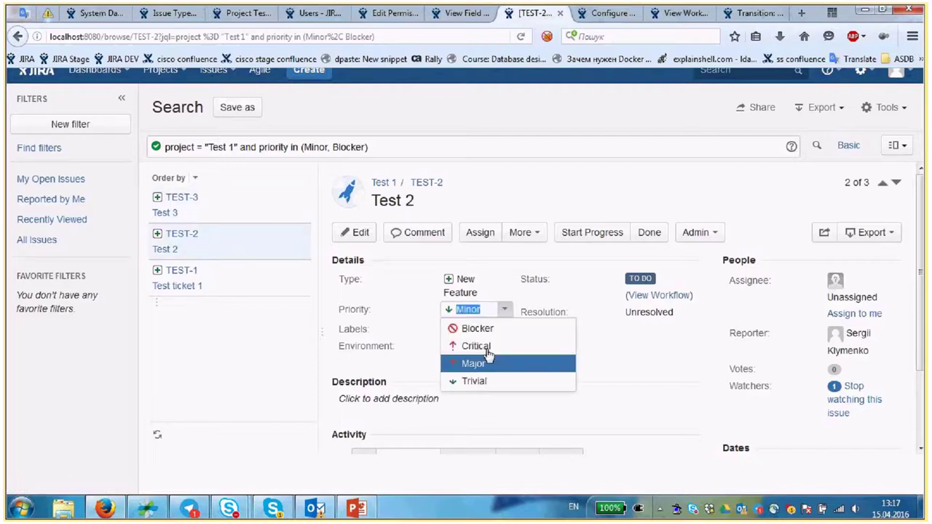
click(488, 357)
key(Down)
key(Down)
key(Return)
click(491, 333)
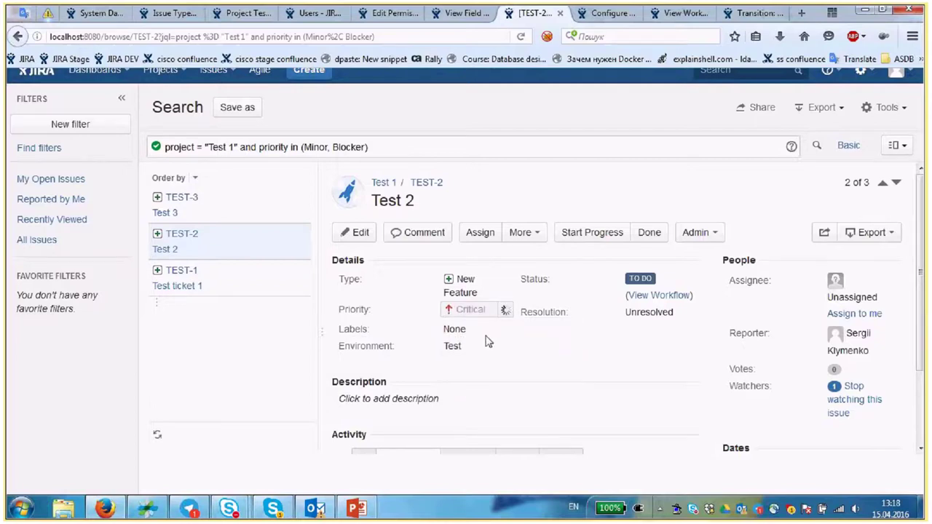
click(451, 144)
key(Return)
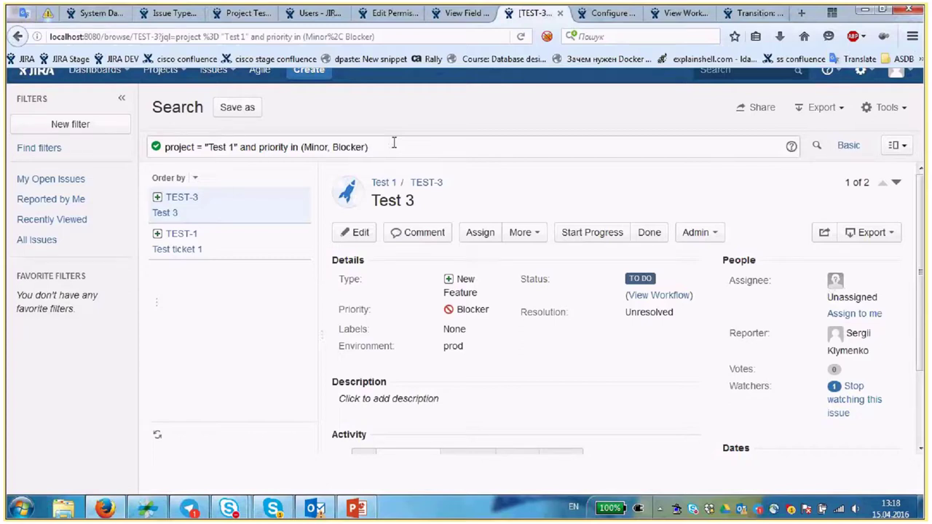
- Replace the priority clause with 'and assignee = currentUser()' in the Test 1 JQL query
text(and)
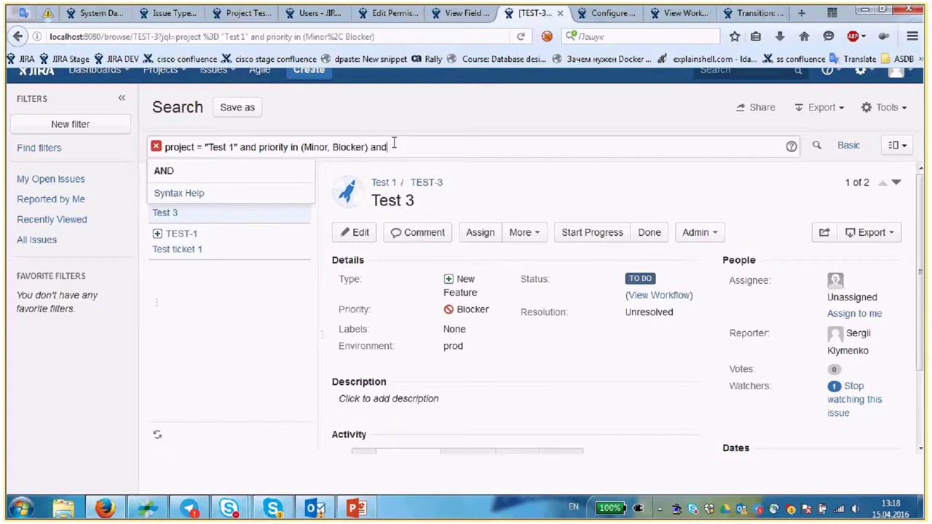
key(BackSpace)
key(BackSpace)
key(BackSpace)
key(BackSpace)
key(BackSpace)
key(BackSpace)
key(BackSpace)
key(BackSpace)
key(BackSpace)
key(BackSpace)
key(BackSpace)
key(BackSpace)
key(BackSpace)
key(BackSpace)
key(BackSpace)
key(BackSpace)
key(BackSpace)
key(BackSpace)
key(BackSpace)
key(BackSpace)
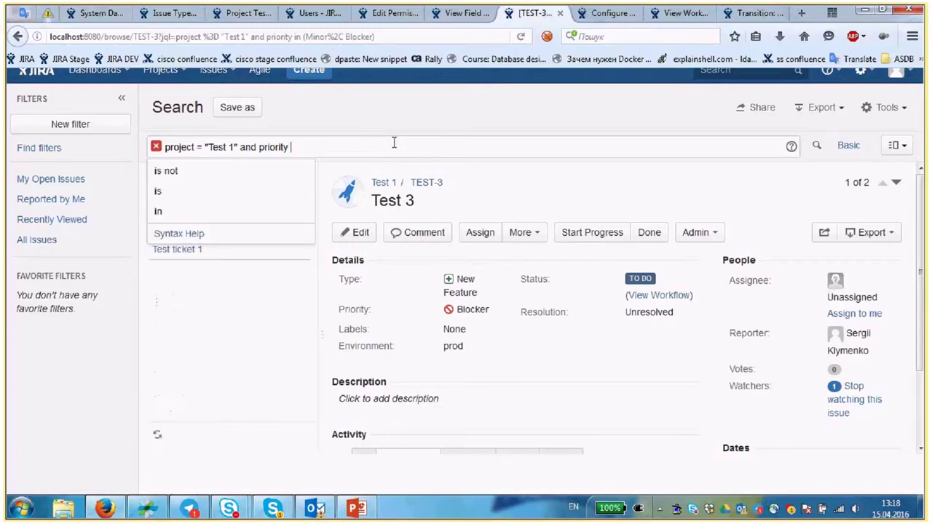
key(BackSpace)
key(BackSpace)
key(BackSpace)
key(BackSpace)
key(BackSpace)
key(BackSpace)
key(BackSpace)
key(BackSpace)
key(BackSpace)
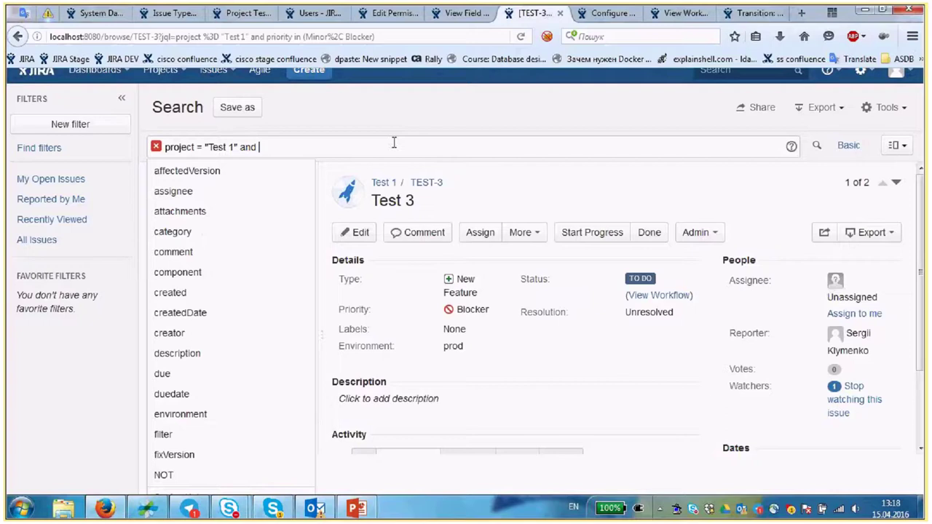
text(assignee)
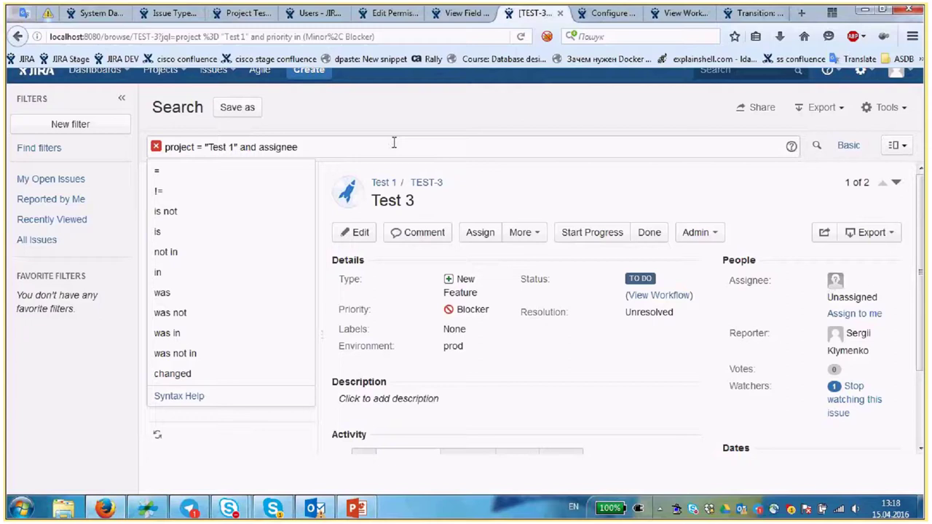
text( =)
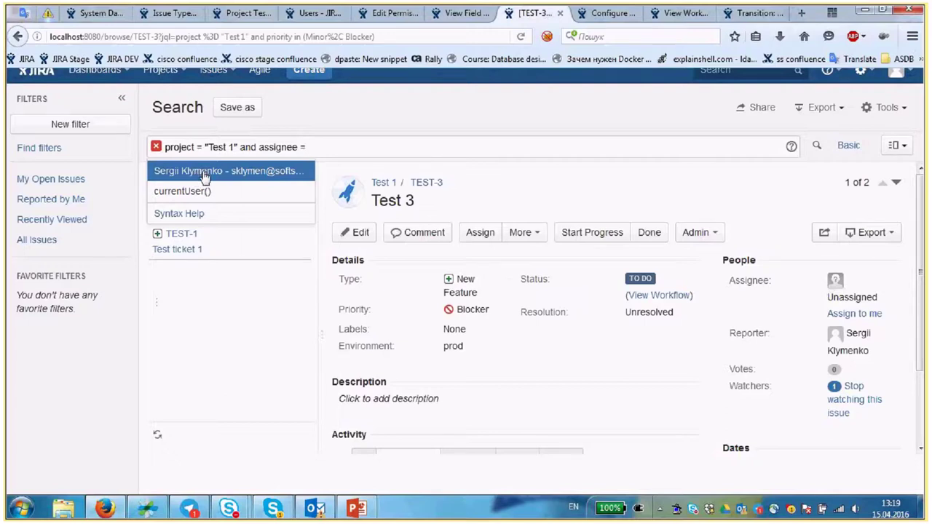
click(197, 191)
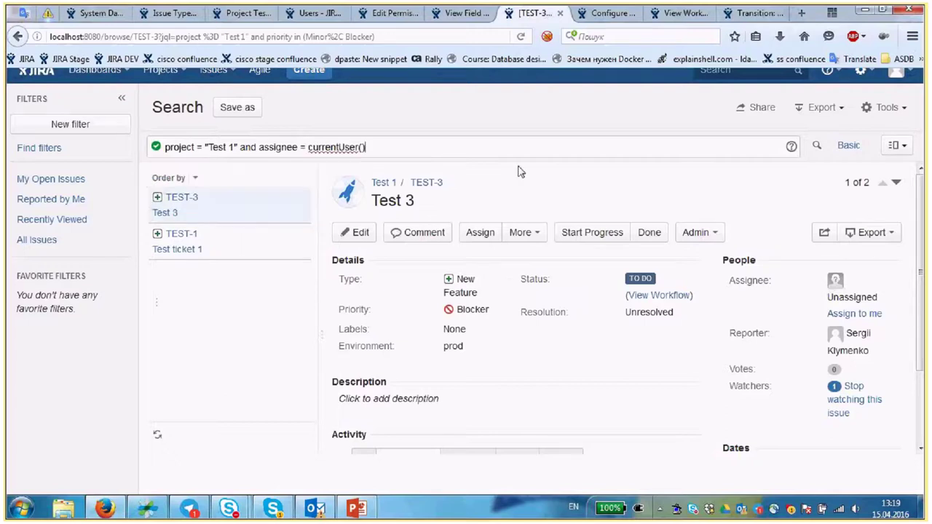
- Append 'and priority = blocker' to the JQL query using the field autocomplete
click(460, 147)
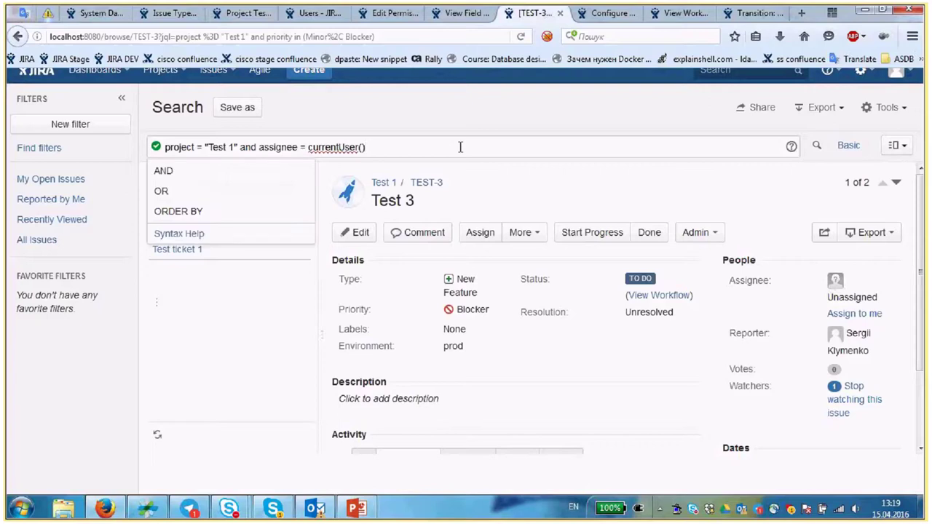
text(and )
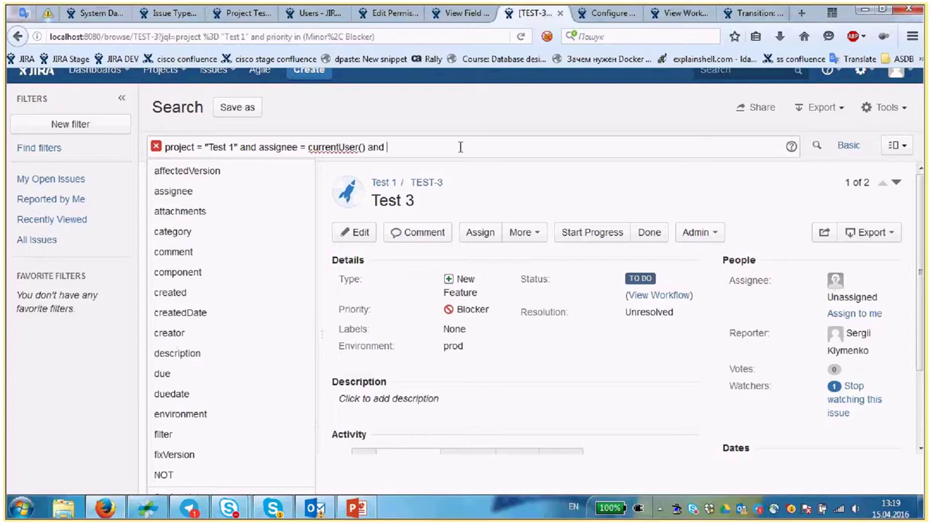
text(pri)
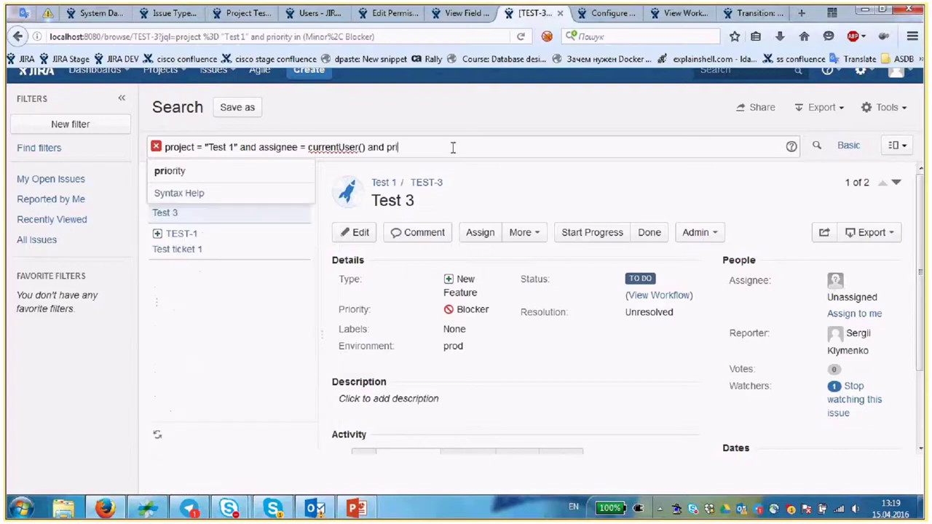
key(Down)
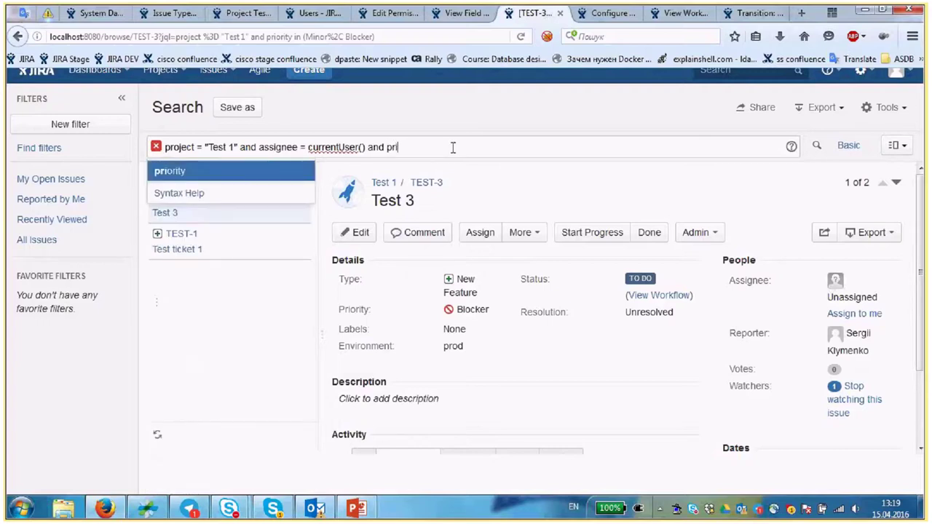
key(Return)
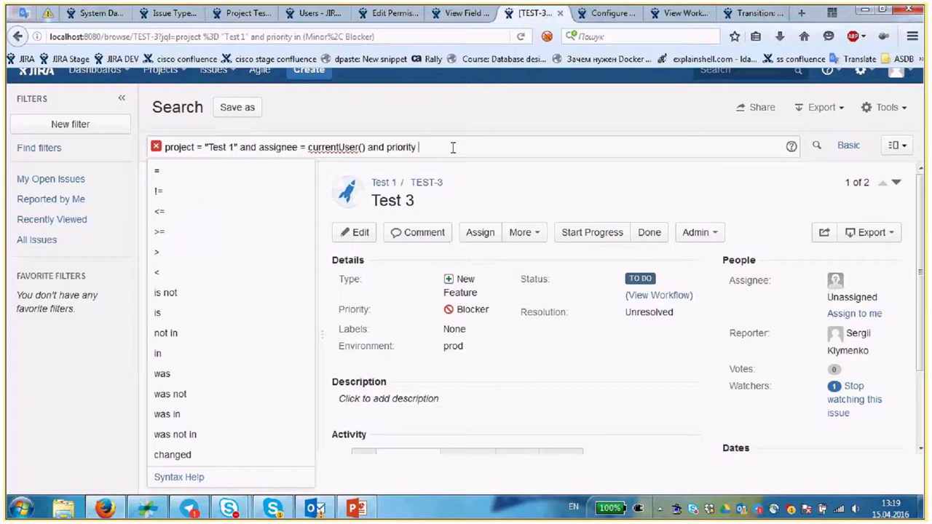
text(= blocker and)
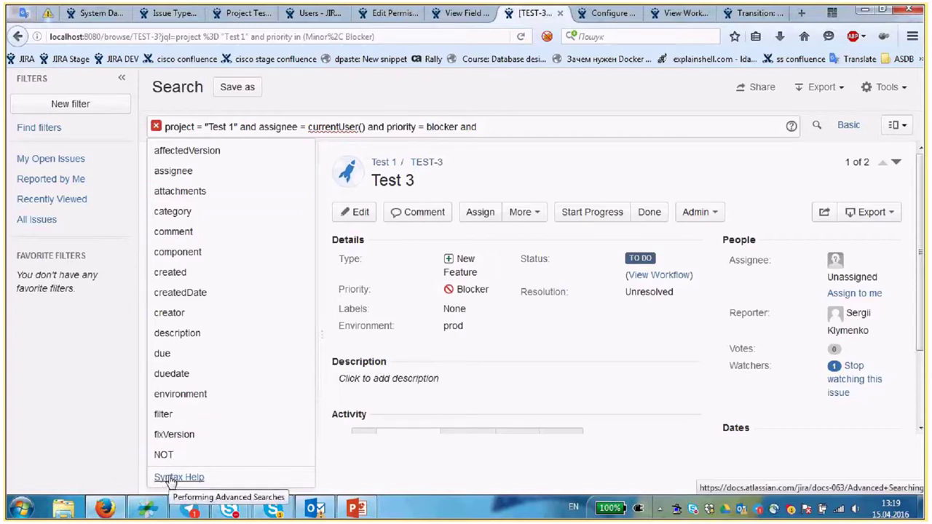
- Add a reporter condition and 'createdDate <= -1d', then run the search
click(525, 128)
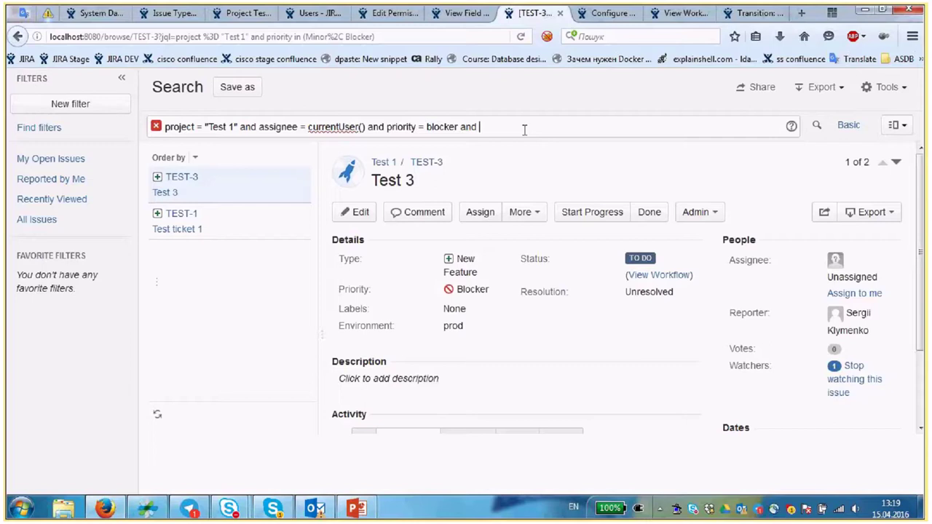
text(repo)
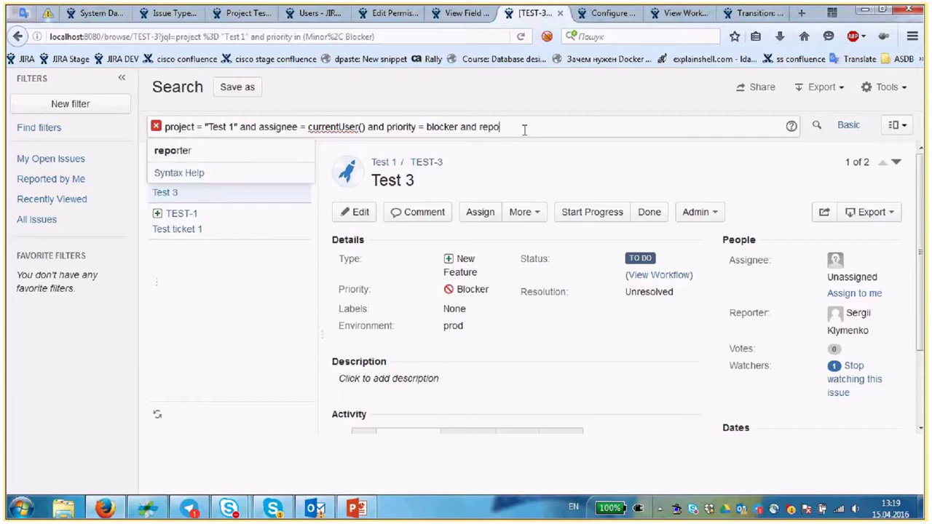
text(rter = sk)
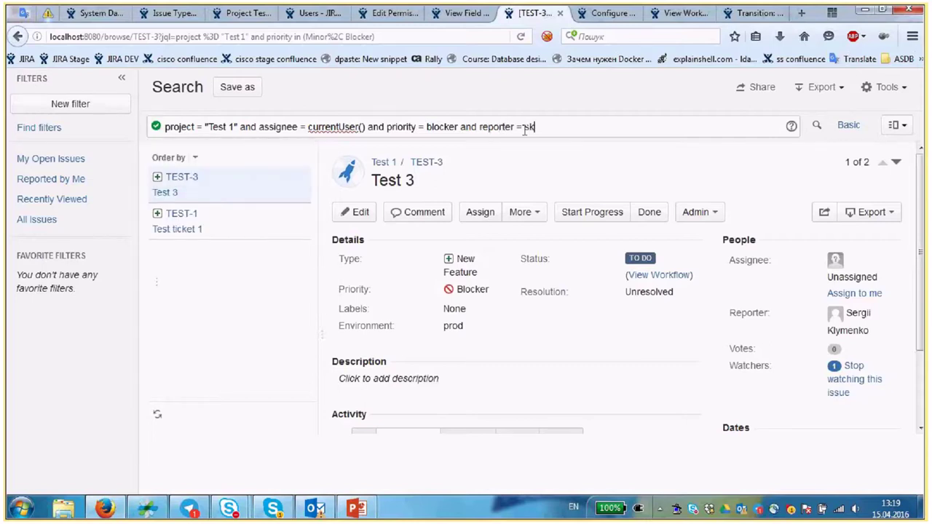
text(lymenk and)
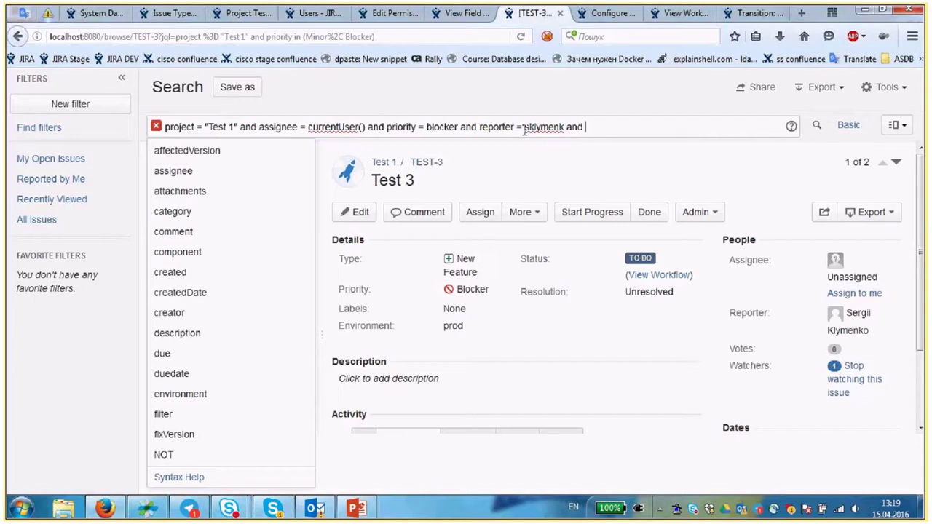
text(crea)
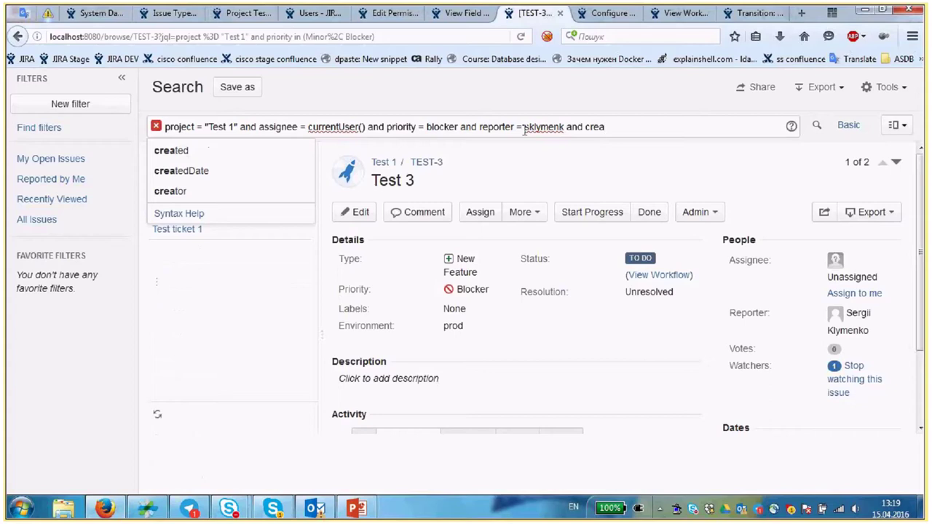
key(Down)
key(Return)
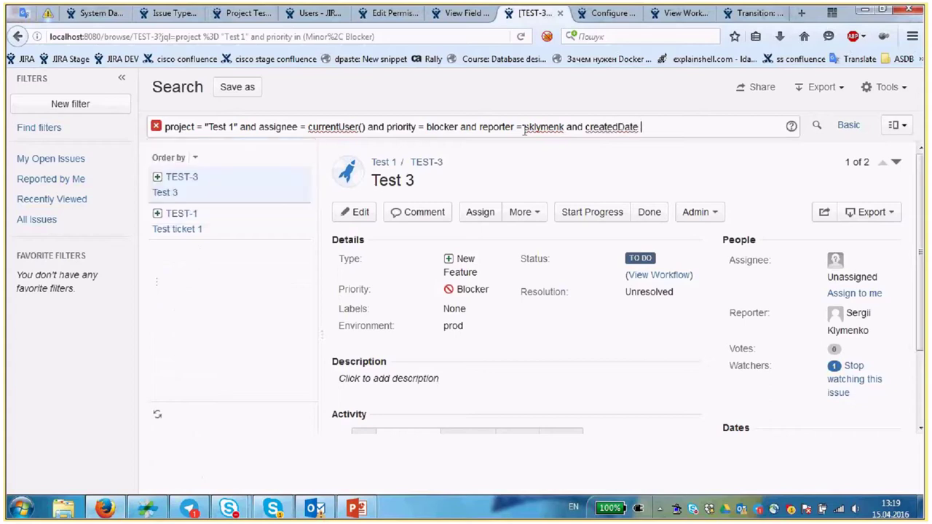
text(<)
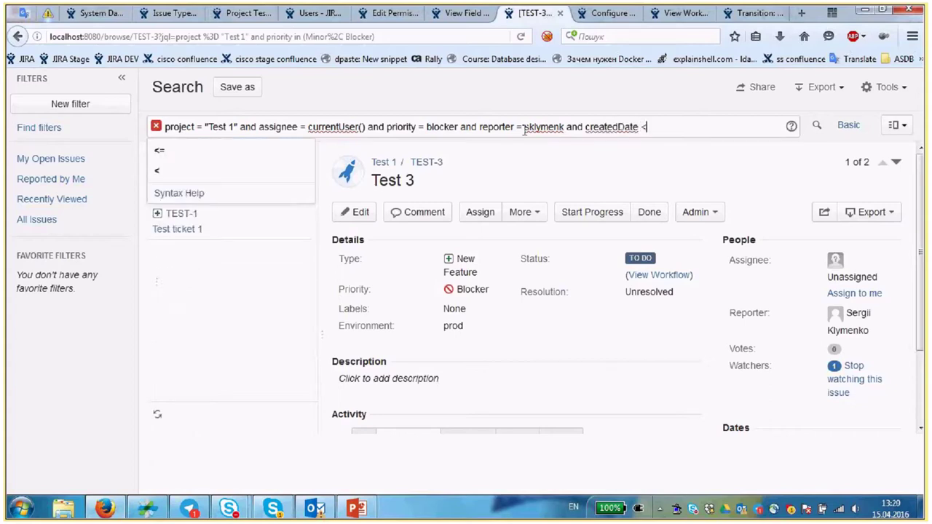
text(= -)
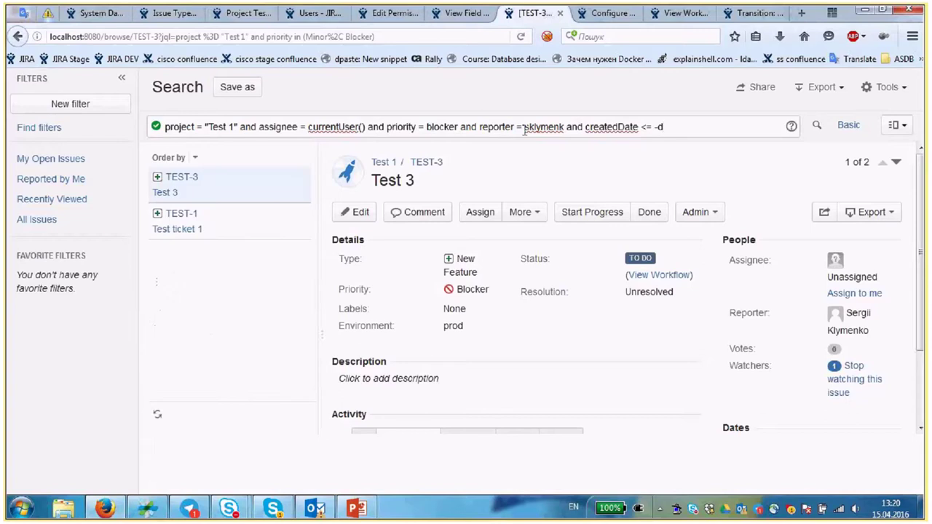
text(1d)
key(Return)
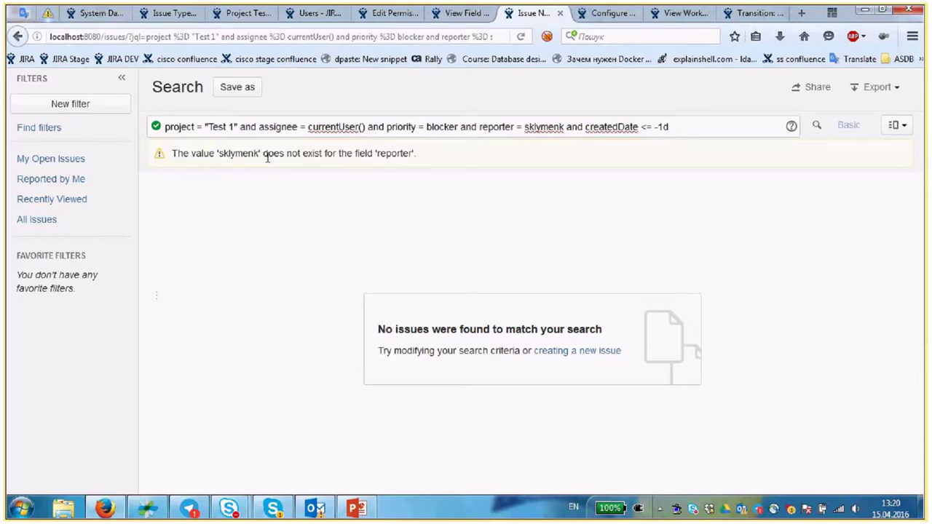
- Fix the misspelled reporter username in the query and rerun the search
click(564, 127)
key(BackSpace)
key(BackSpace)
text(n)
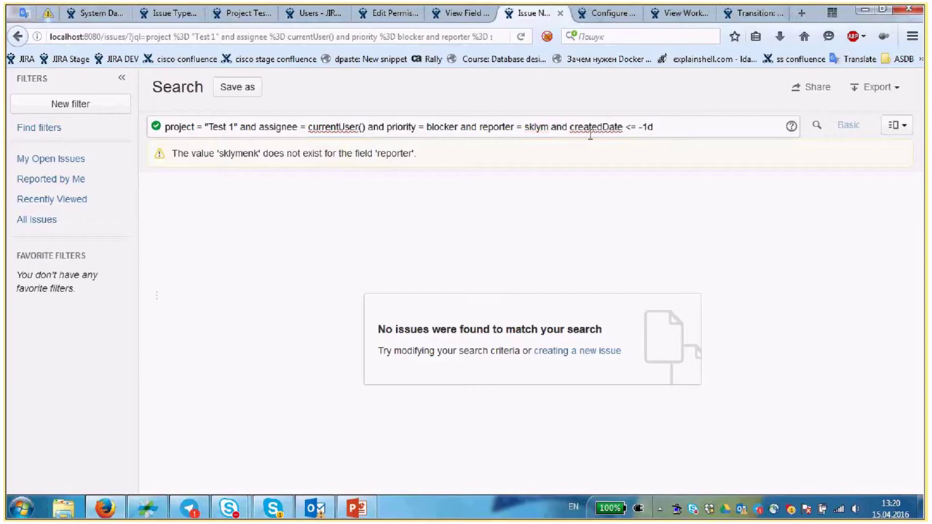
key(Return)
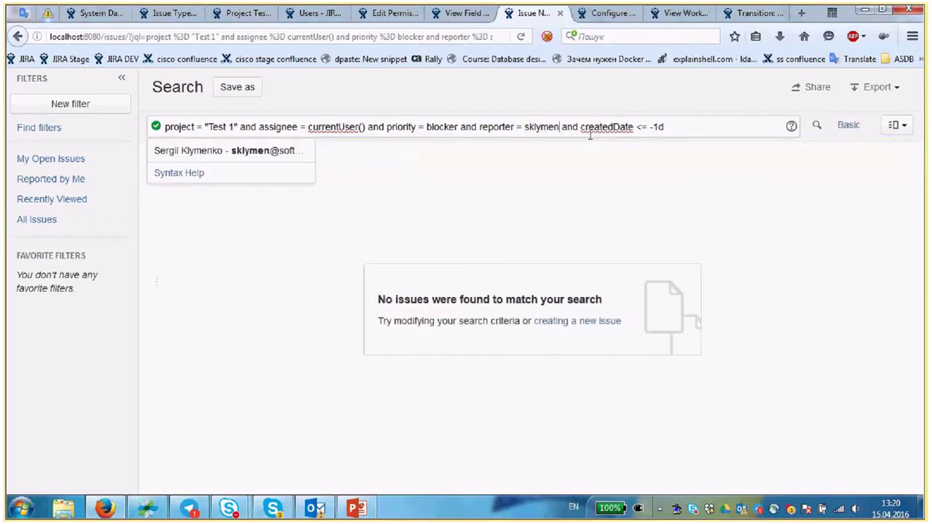
- Change the date condition to 'createdDate >= -1d'
click(680, 126)
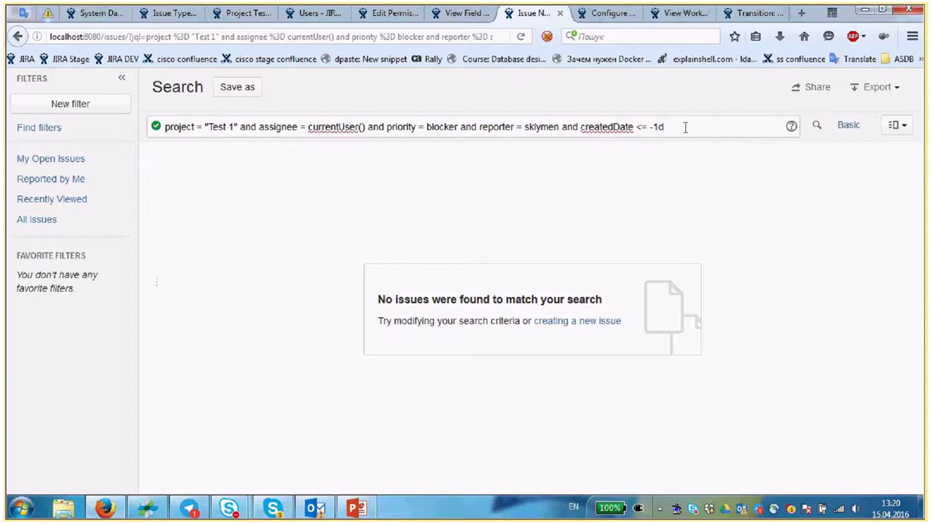
key(BackSpace)
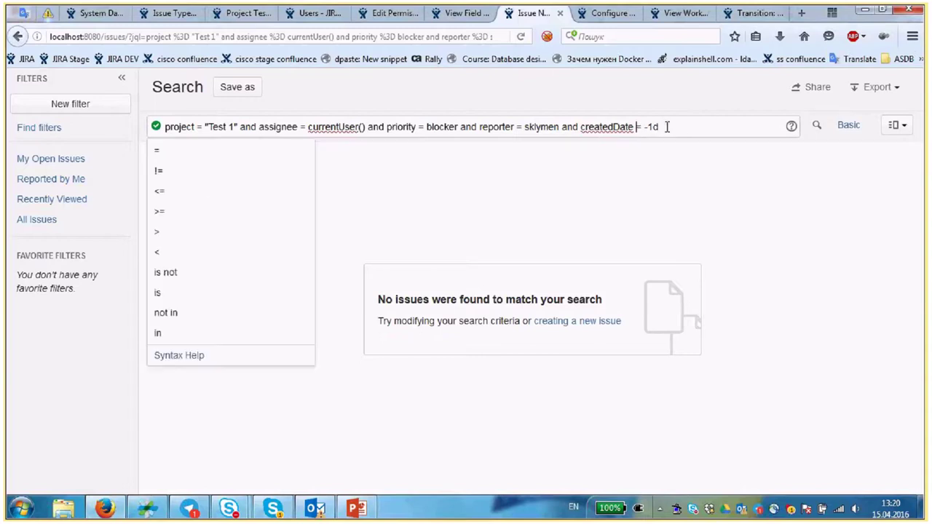
text(>)
click(668, 127)
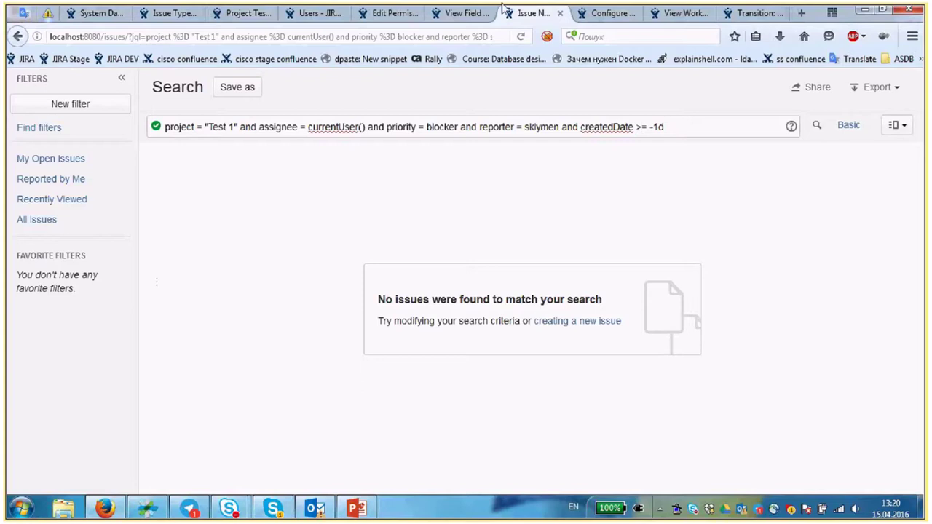
- Show the Test 1 project Overview with its activity stream and 30-day issue chart
click(603, 14)
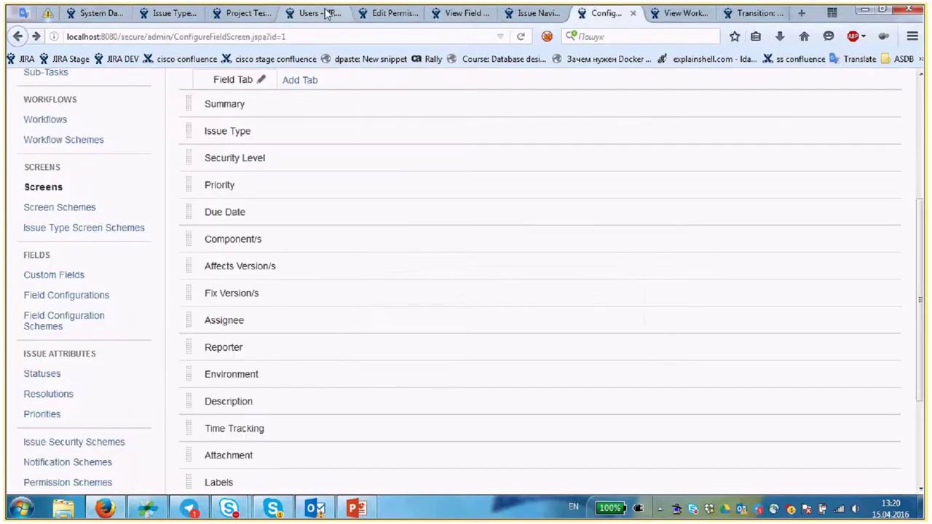
click(243, 13)
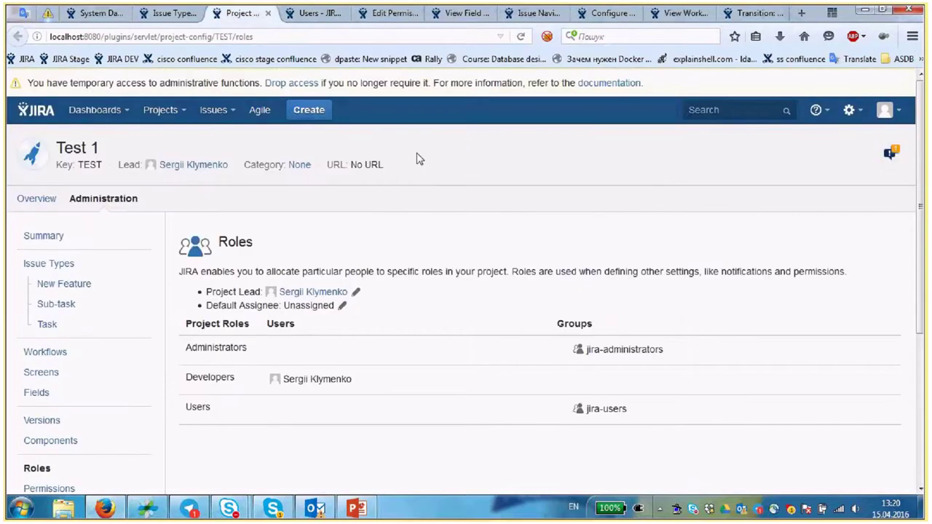
click(73, 209)
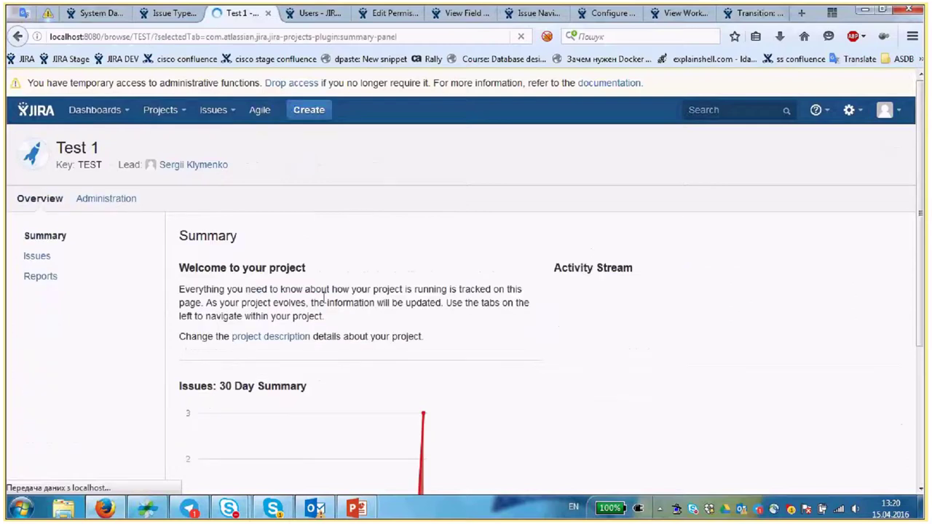
scroll(495, 286, down, 3)
scroll(525, 284, up, 2)
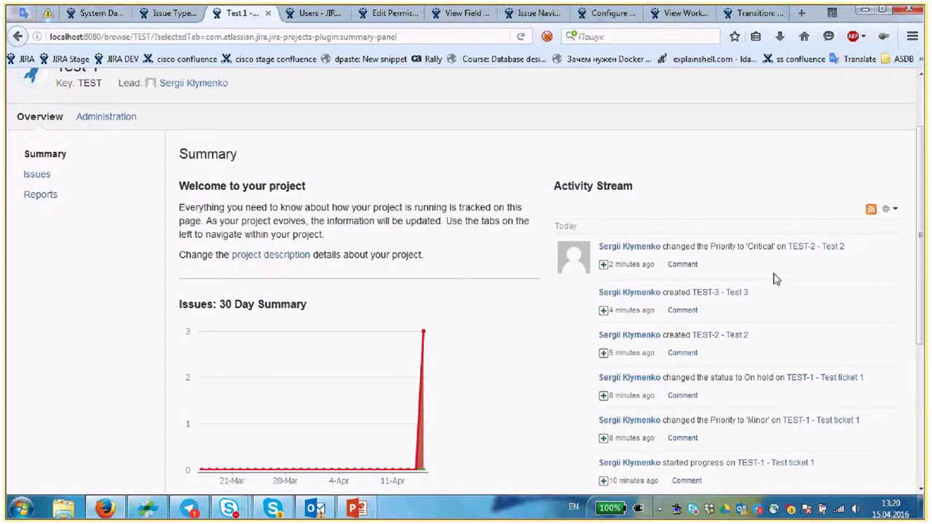
- Open TEST-2 from the activity stream in a new tab and assign it to yourself
middle_click(810, 247)
click(276, 13)
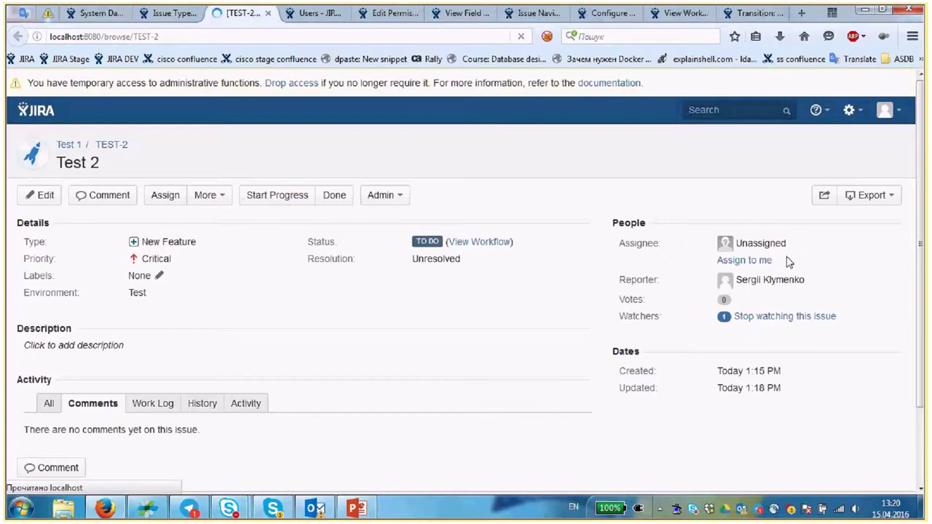
click(744, 261)
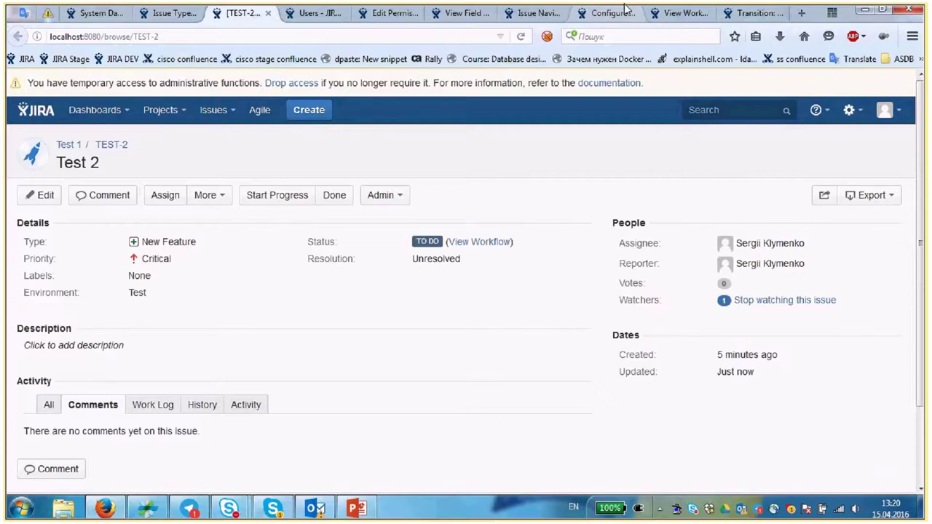
click(536, 12)
- Change the query's date operator back to 'createdDate <= -1d'
click(689, 130)
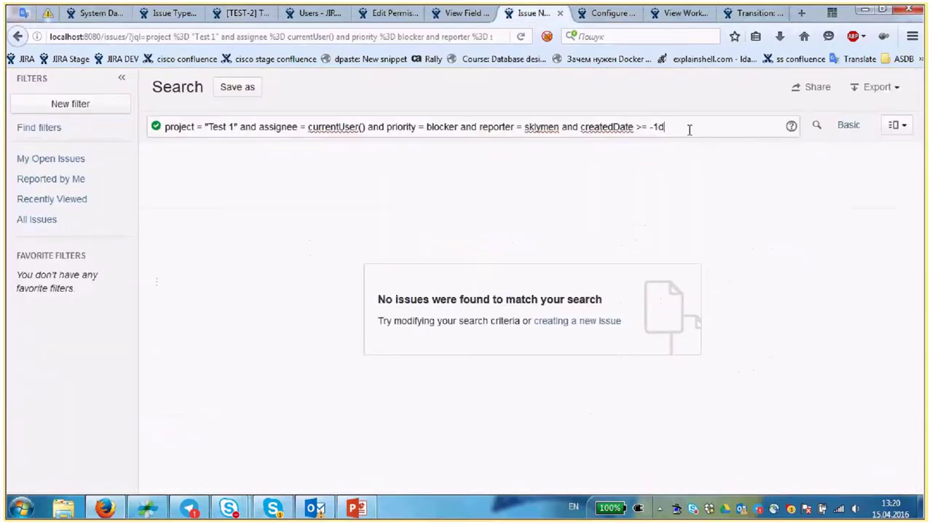
key(Left)
key(Left)
key(Left)
key(Left)
key(Left)
key(BackSpace)
text(<)
key(End)
- Set the priority of issue TEST-2 to Blocker
click(244, 13)
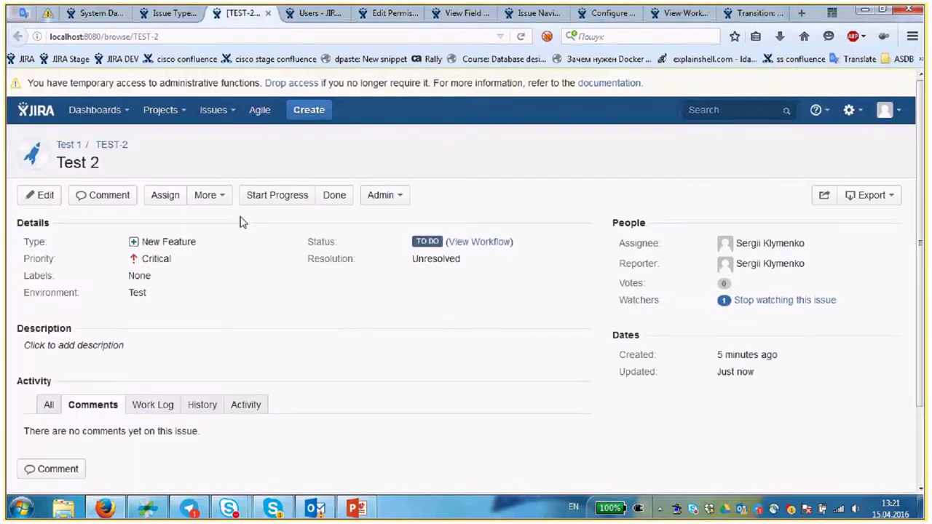
click(156, 259)
click(233, 274)
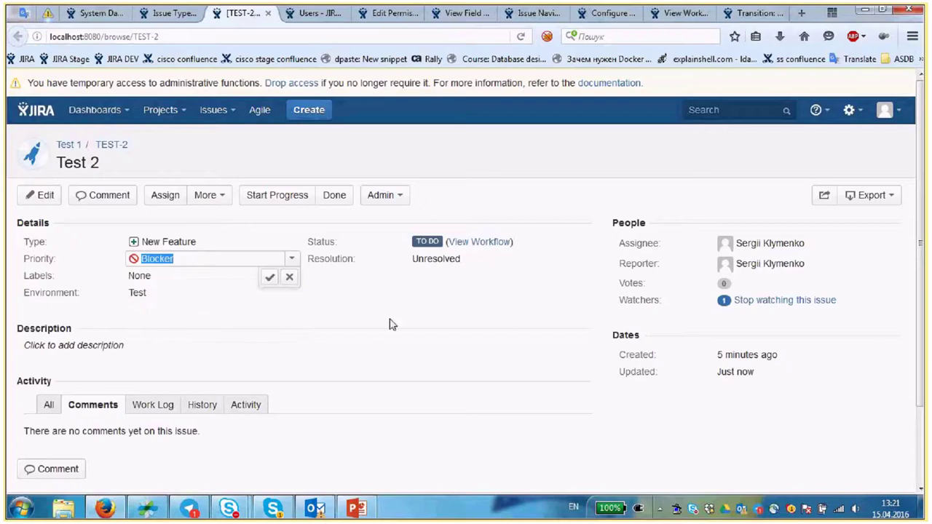
click(269, 277)
- Switch the date operator to '>=' and run the search, returning TEST-2
click(535, 15)
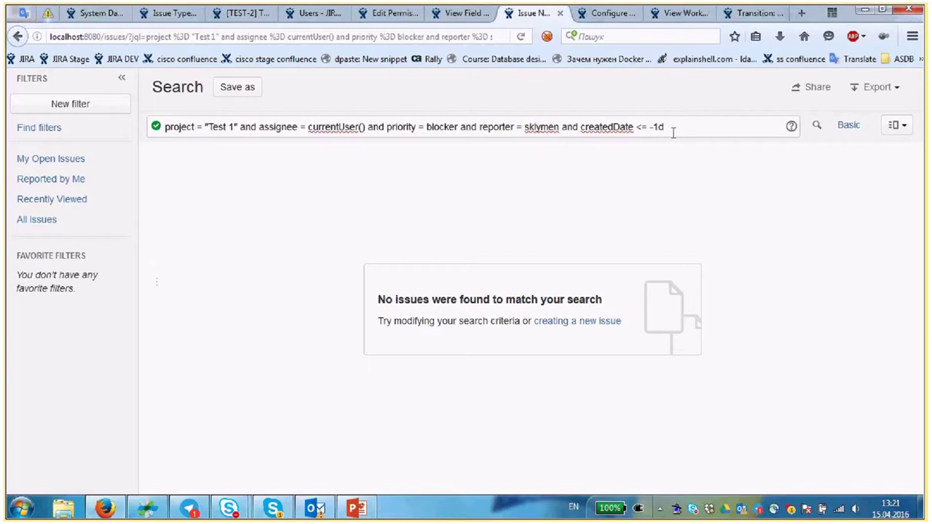
double_click(643, 126)
text(>=)
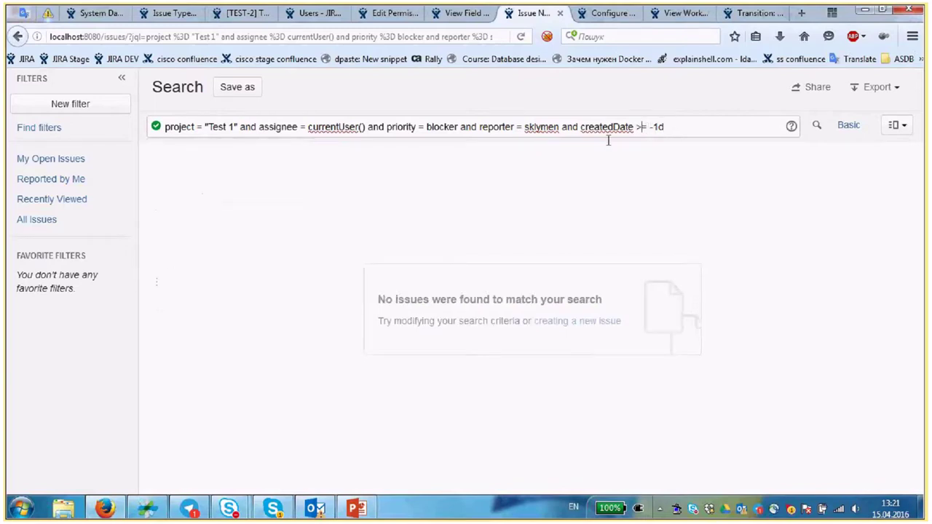
key(Return)
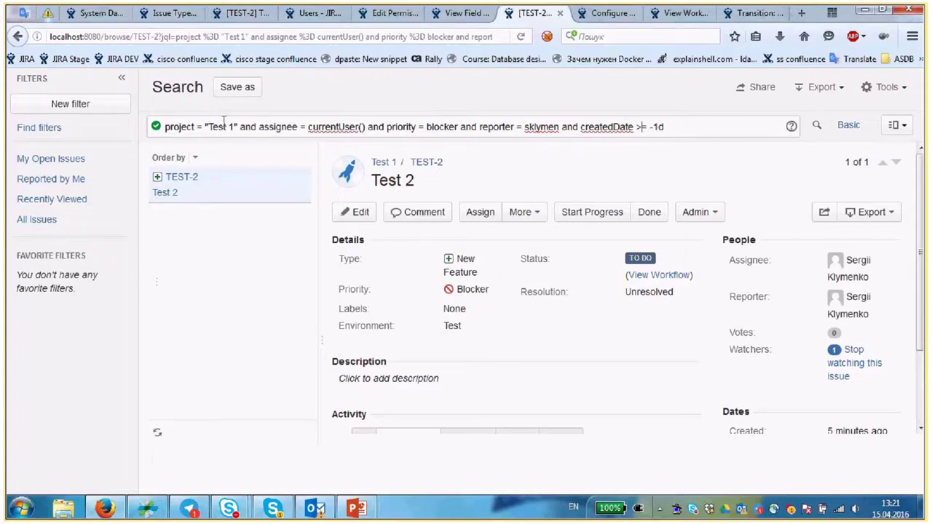
drag(235, 126, 210, 127)
drag(311, 126, 366, 127)
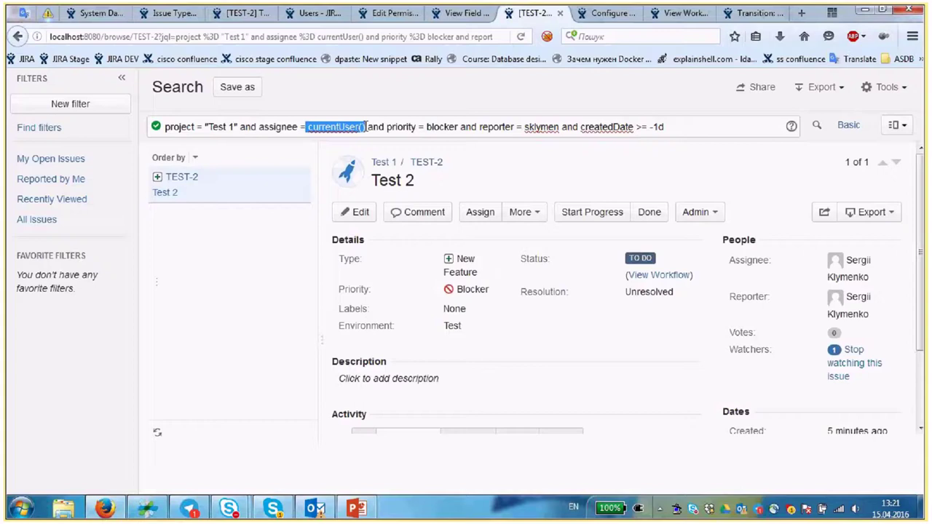
drag(427, 126, 523, 126)
click(545, 127)
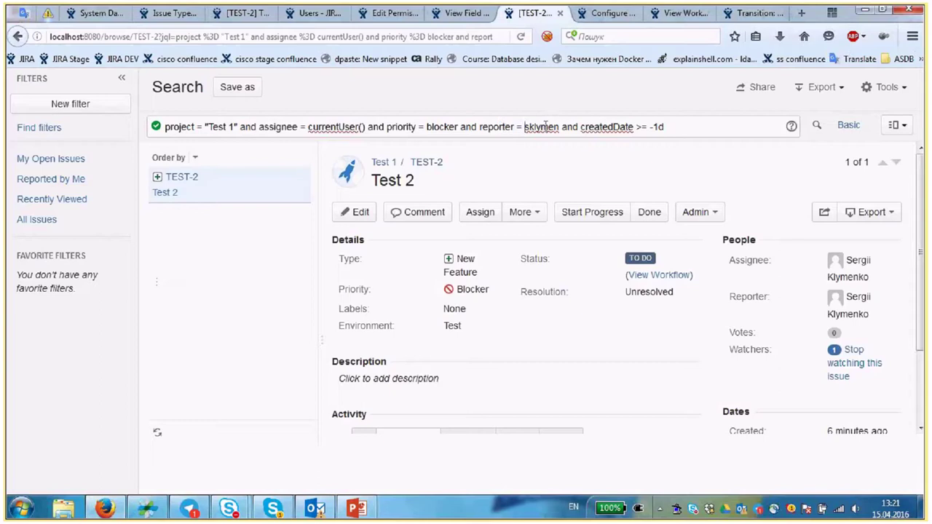
double_click(545, 127)
click(601, 127)
drag(676, 127, 641, 127)
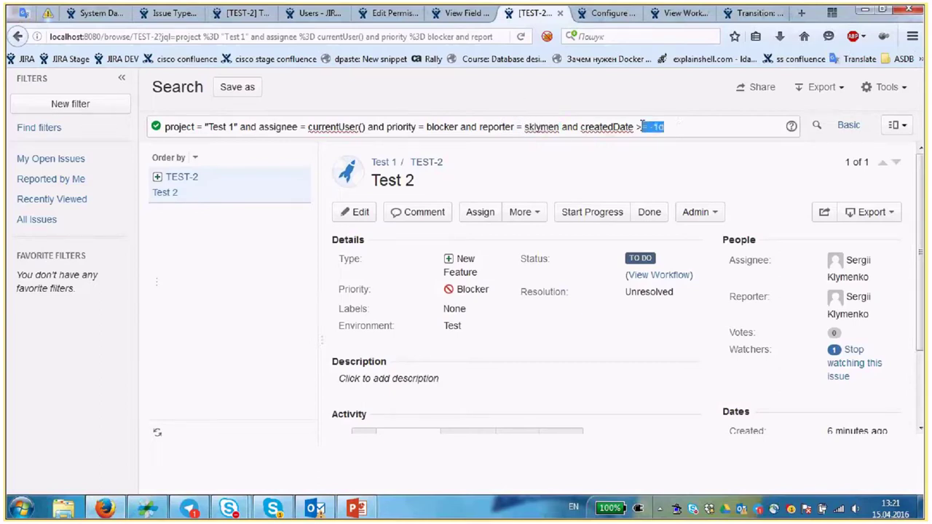
click(690, 127)
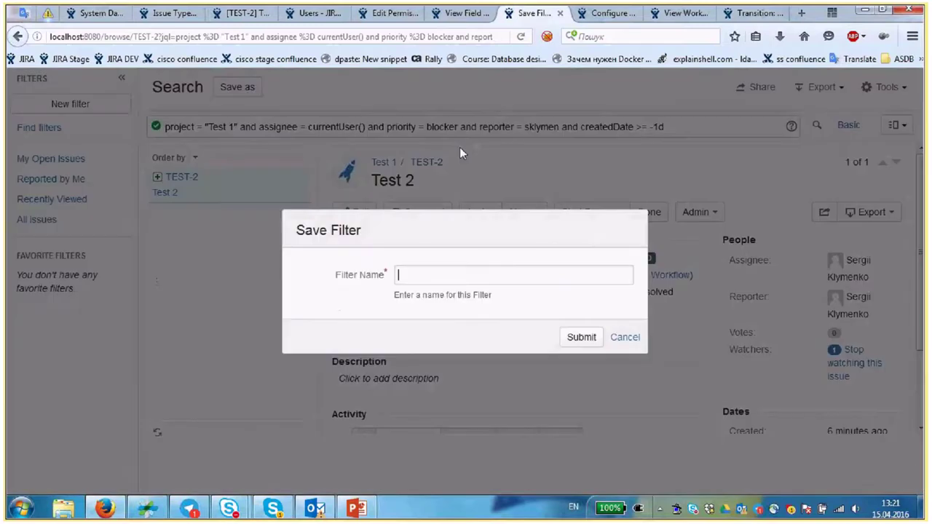
- Save the query as filter 'Test search 1' and collapse the Filters sidebar
text(Test search 1)
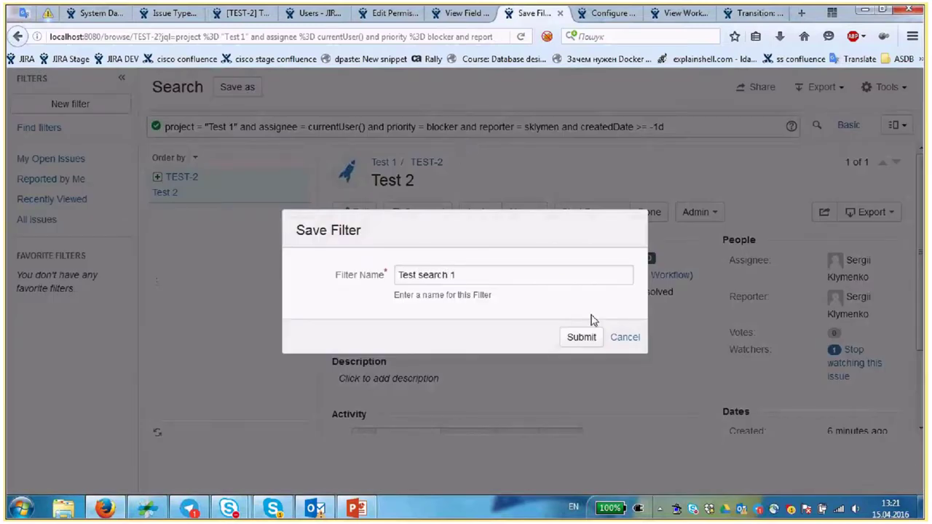
click(587, 342)
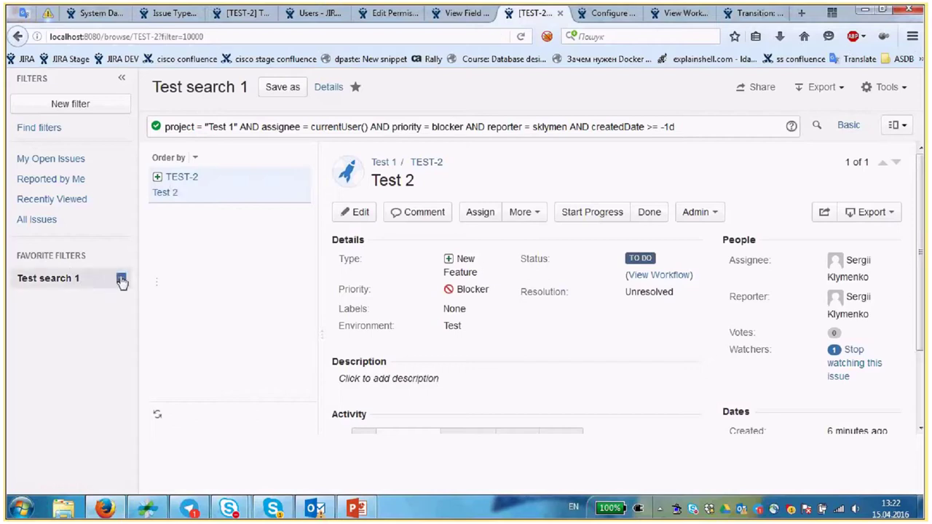
click(121, 280)
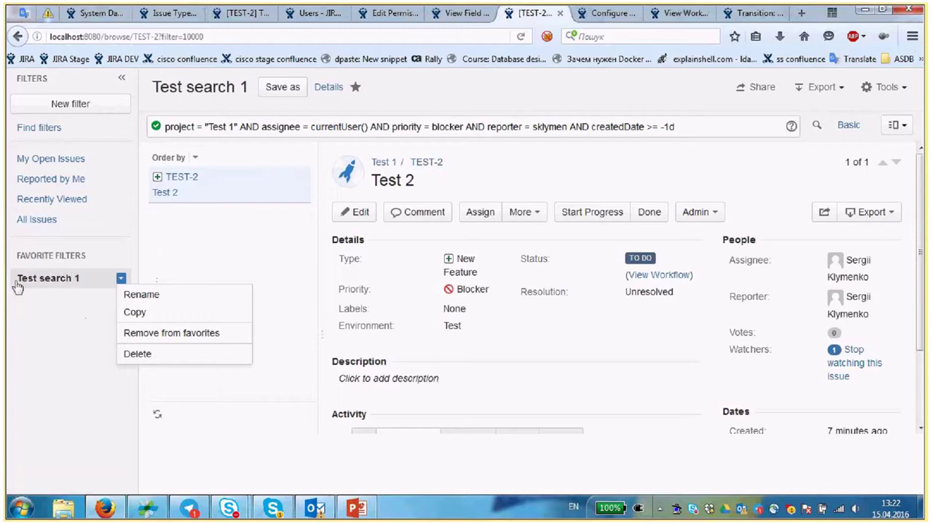
click(29, 336)
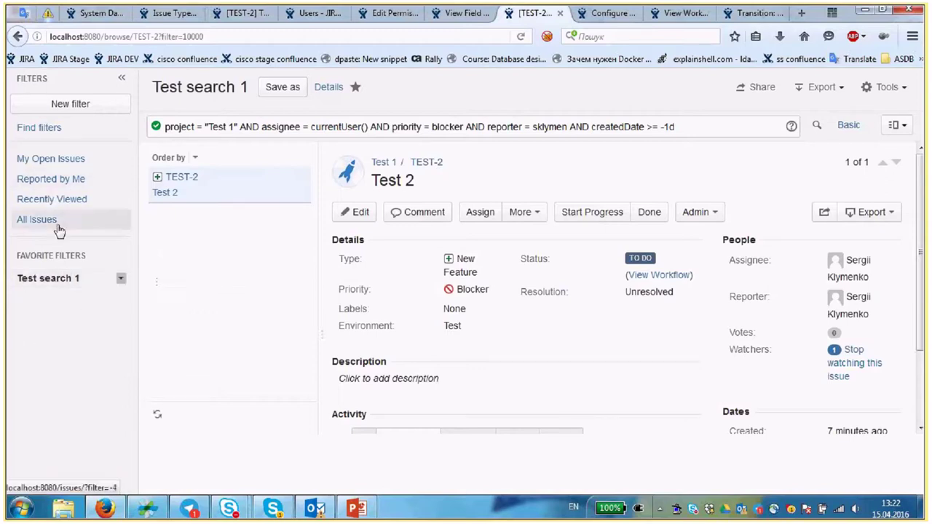
click(122, 80)
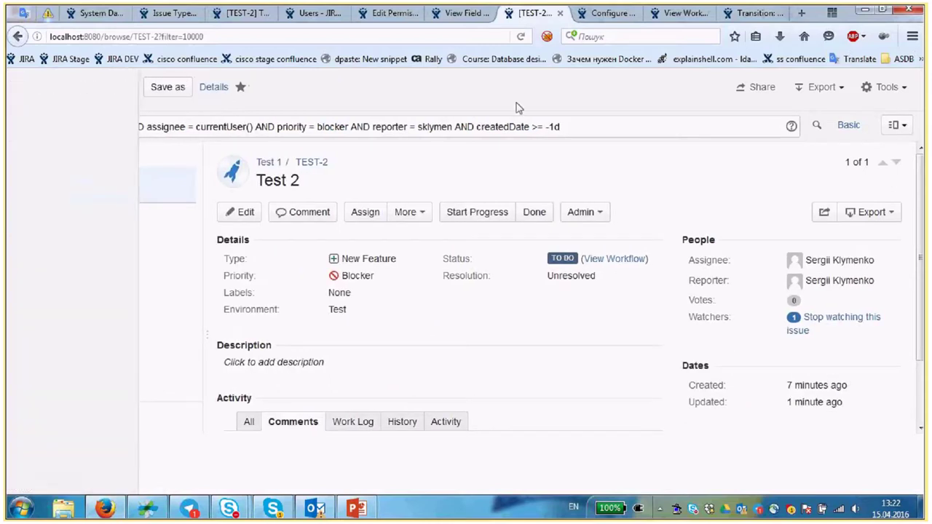
- Close the TEST-2 tab and open Issues > Manage filters in a new tab
click(560, 13)
click(498, 16)
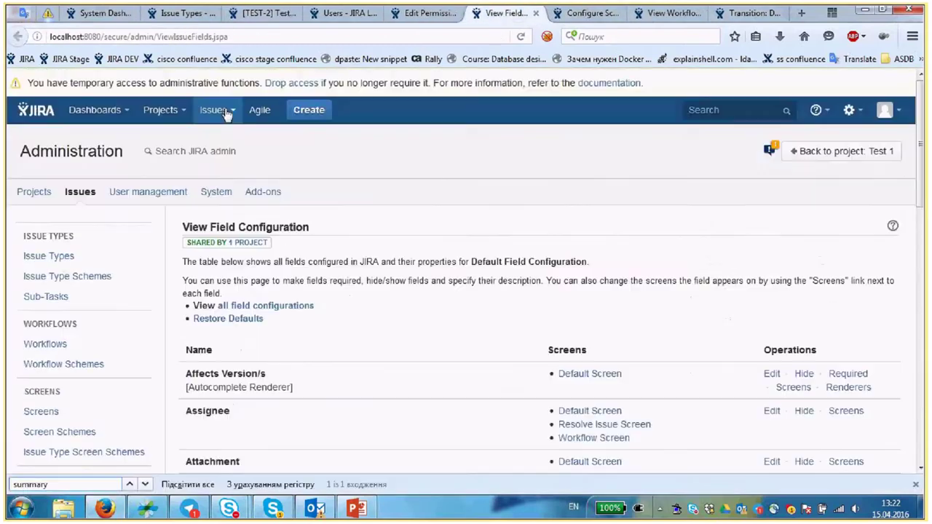
click(227, 114)
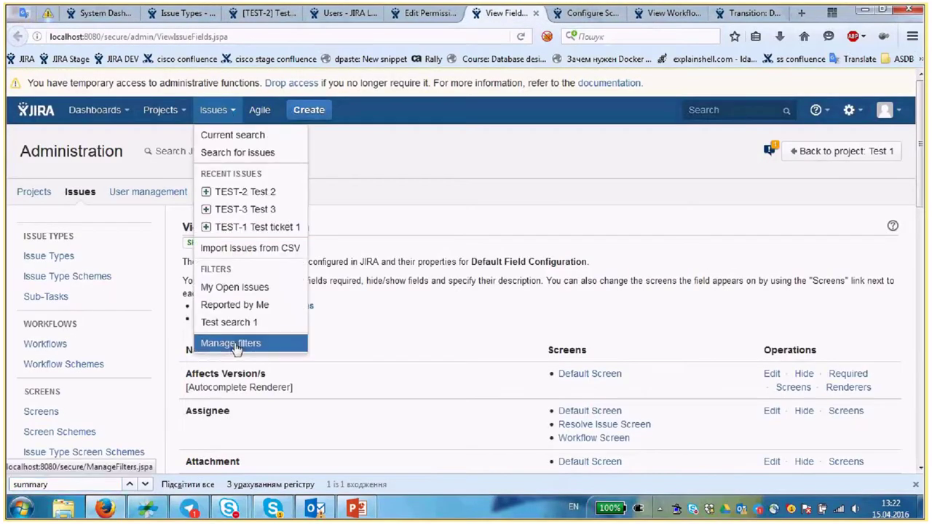
middle_click(233, 343)
click(537, 15)
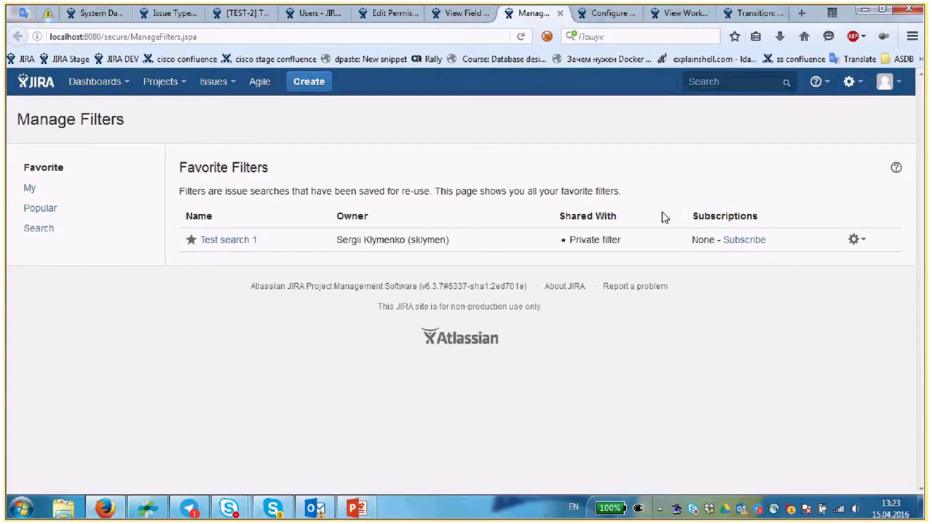
- Review the Subscriptions and Shared With columns, then start subscribing to Test search 1
drag(697, 216, 737, 216)
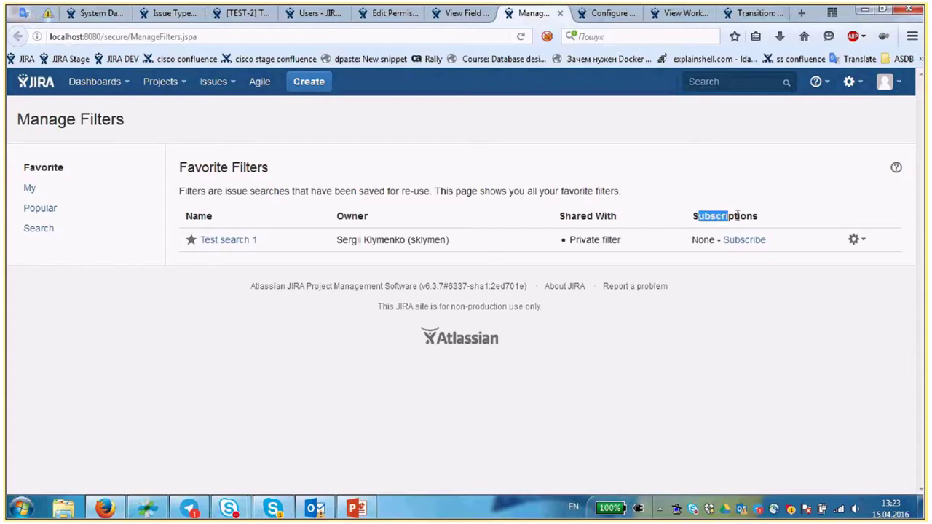
click(683, 219)
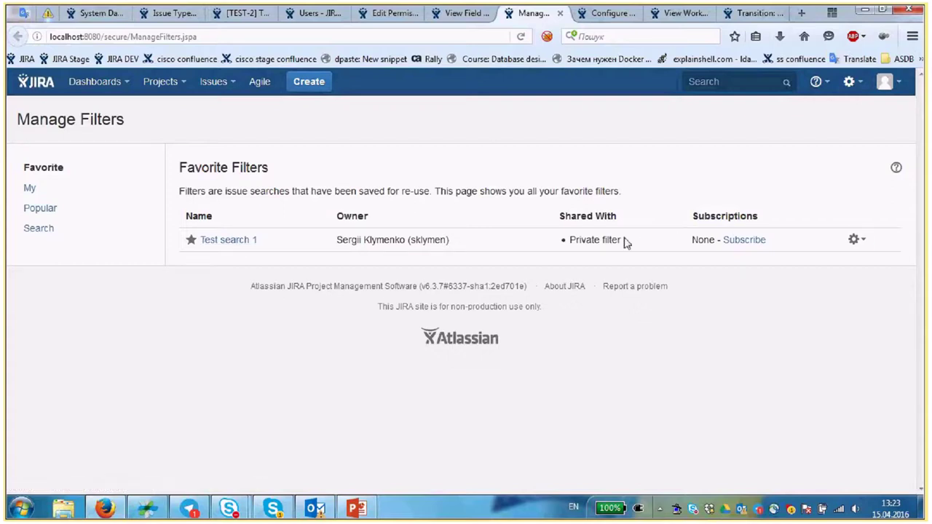
drag(579, 229, 608, 240)
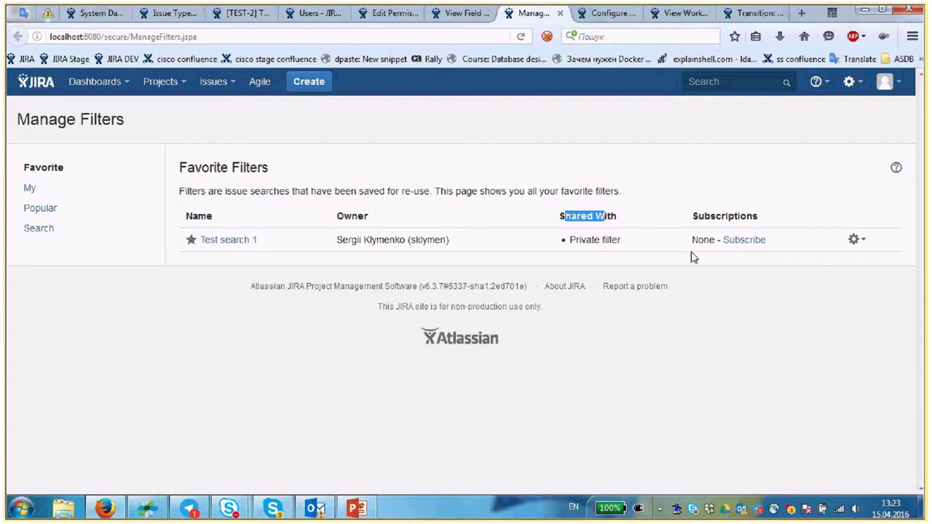
click(734, 246)
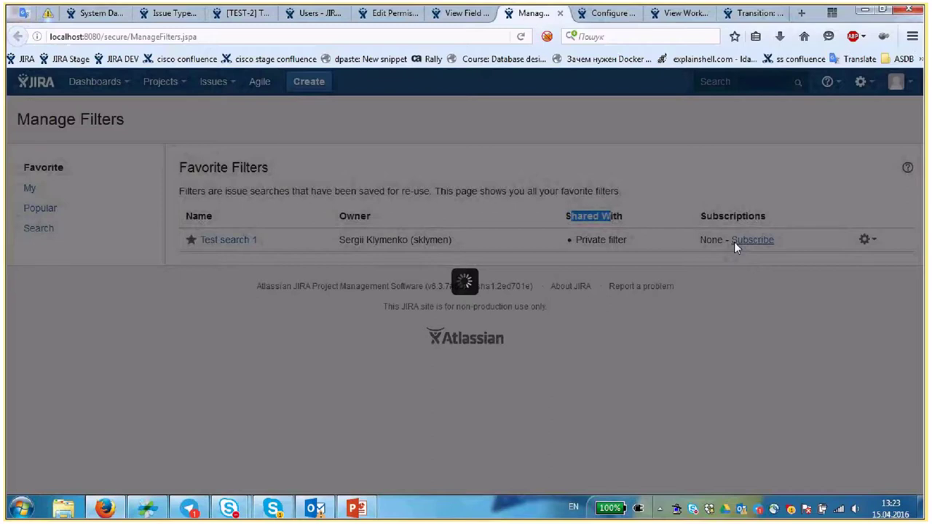
- Set recipients to jira-developers with a Days per Week schedule at 8:00
click(462, 204)
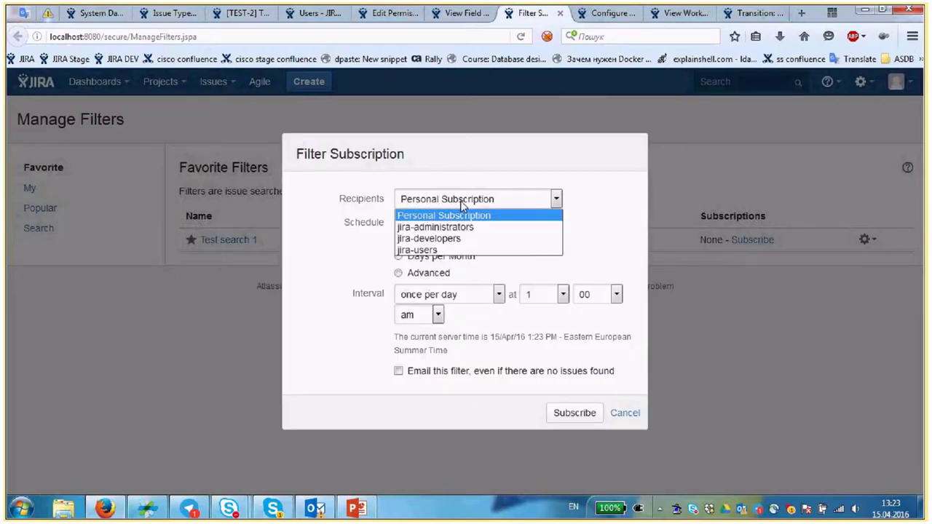
click(428, 239)
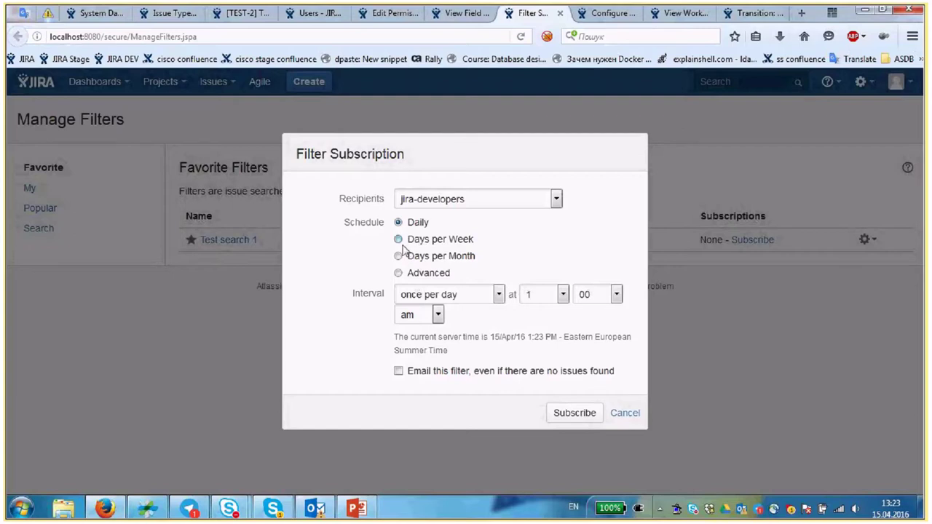
click(399, 240)
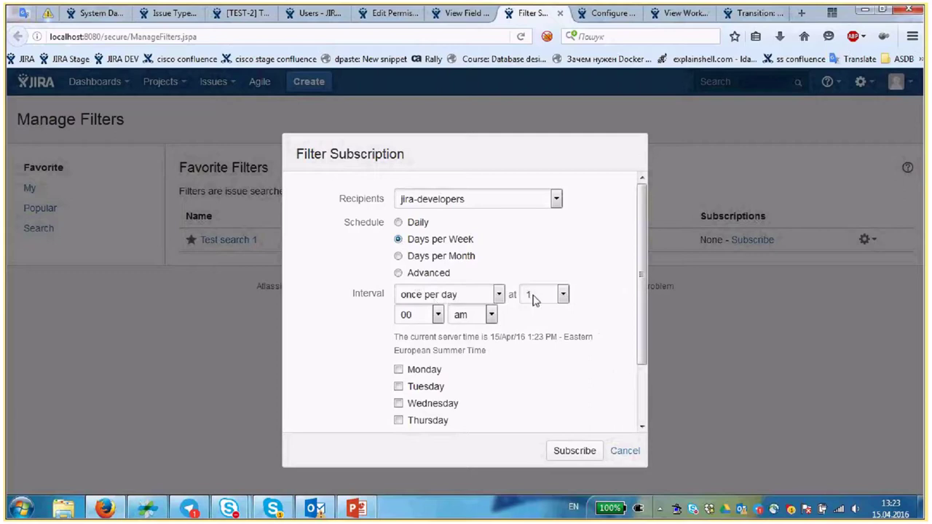
click(438, 314)
click(554, 295)
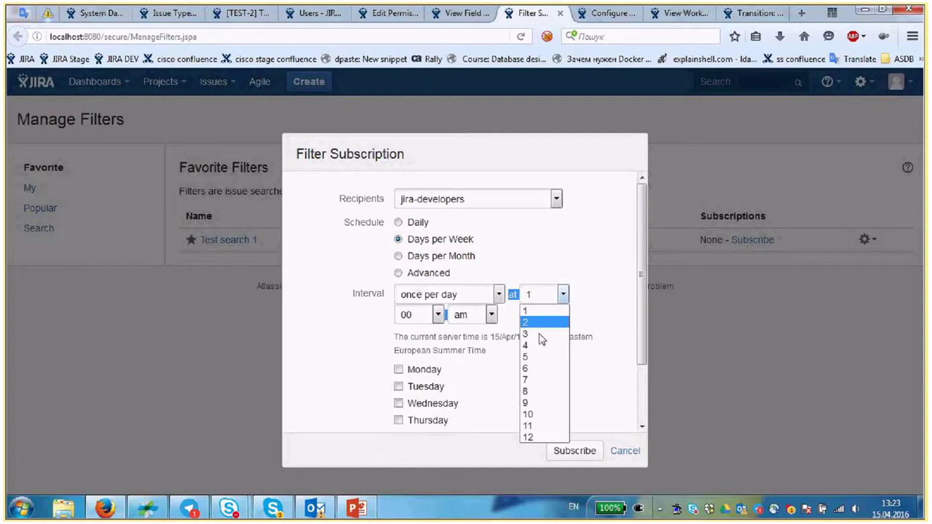
click(539, 394)
- Tick Monday as the delivery day and save the subscription
scroll(639, 312, down, 2)
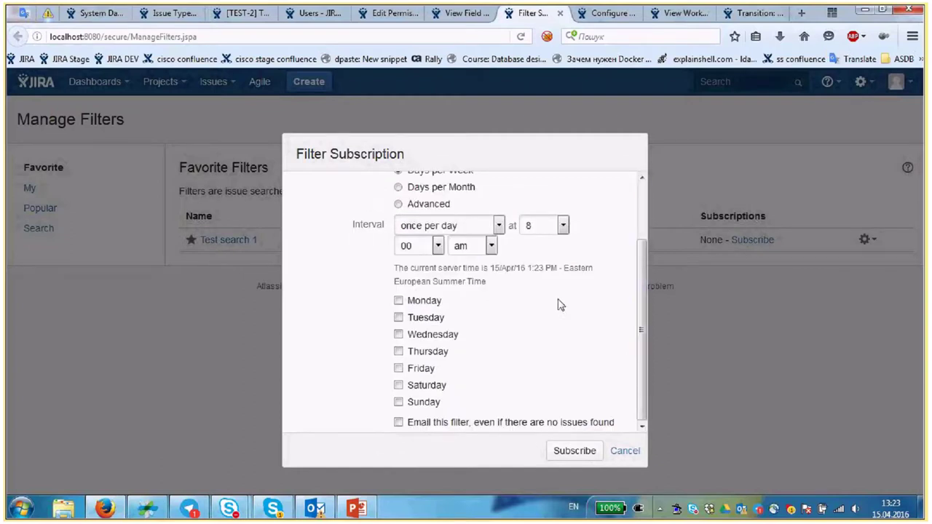
scroll(568, 299, up, 1)
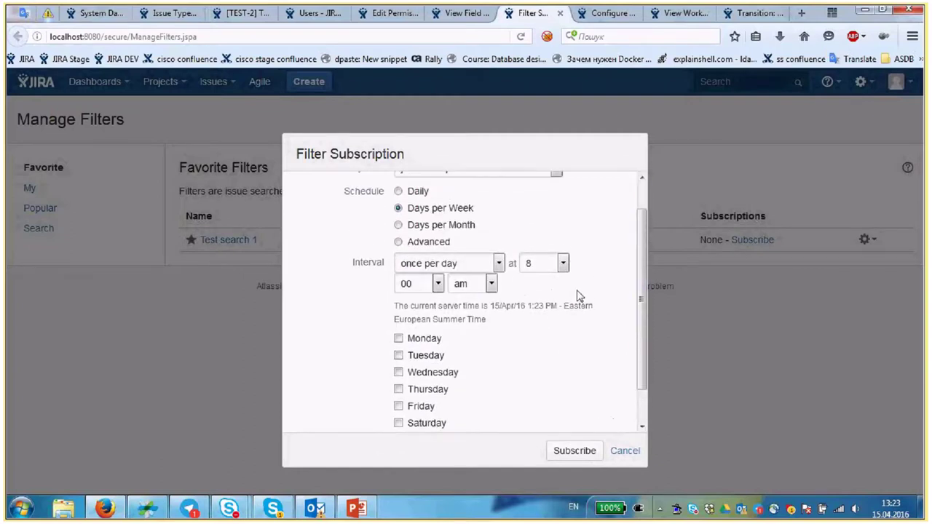
scroll(583, 313, up, 1)
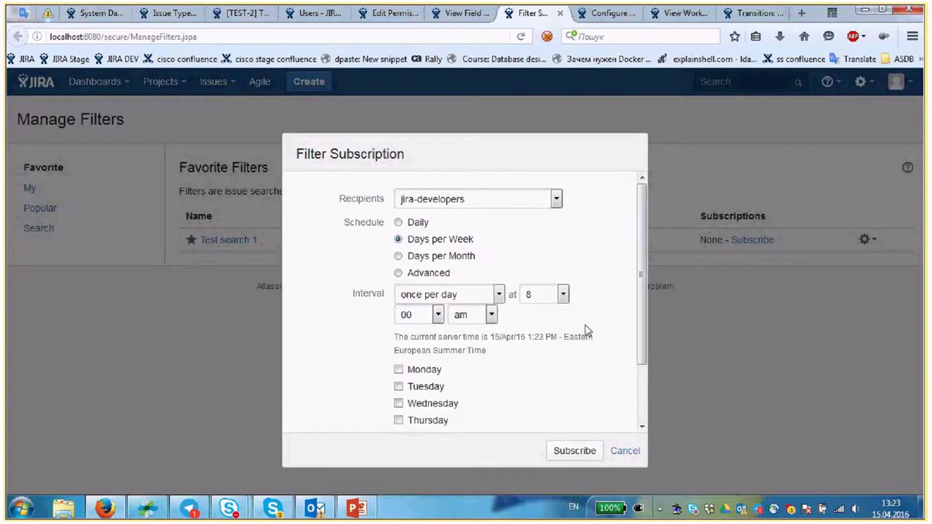
scroll(583, 331, down, 2)
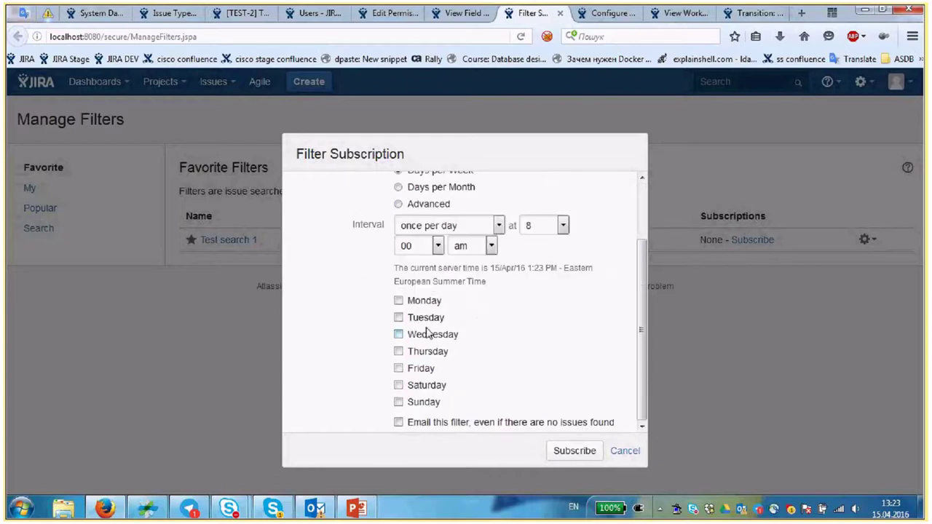
click(398, 302)
scroll(591, 413, up, 2)
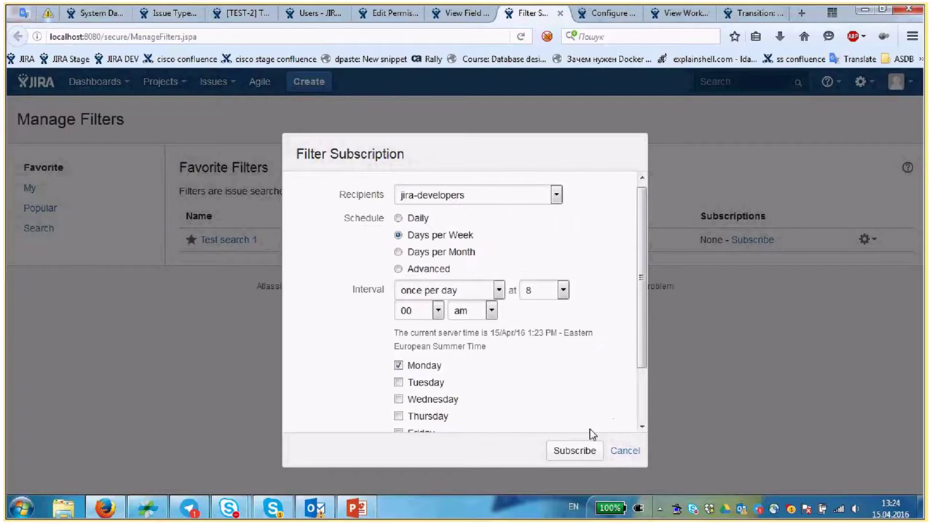
click(578, 451)
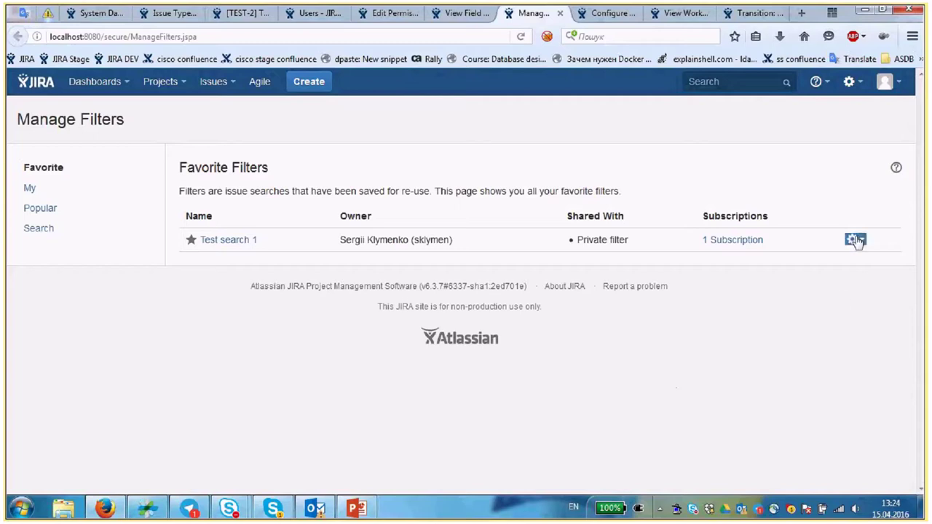
- Edit the Test search 1 subscription, choose Advanced scheduling, and open the Interval help page
click(747, 241)
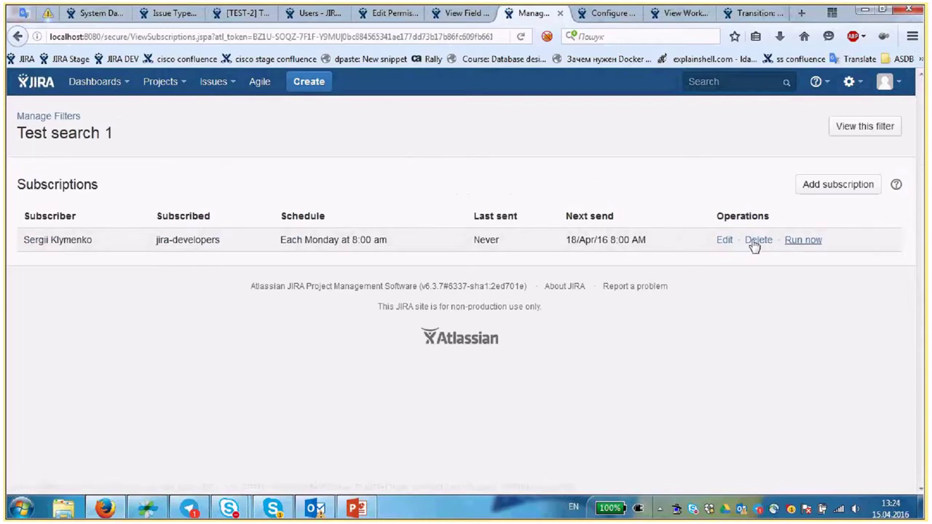
click(724, 240)
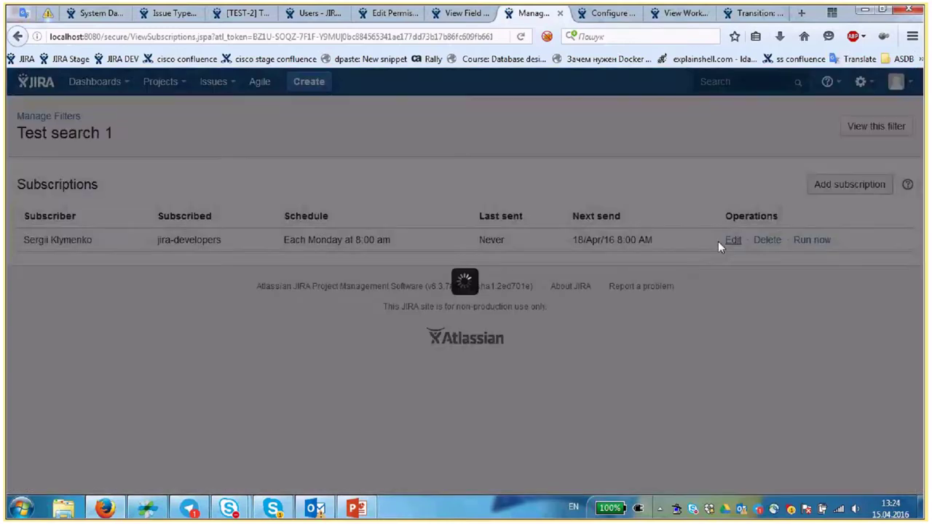
scroll(494, 328, down, 2)
scroll(437, 270, up, 2)
click(402, 237)
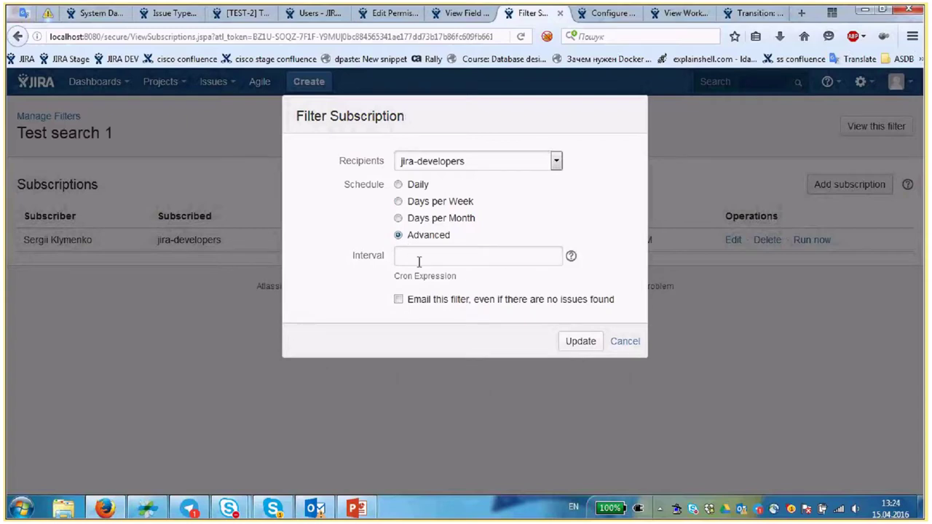
click(572, 256)
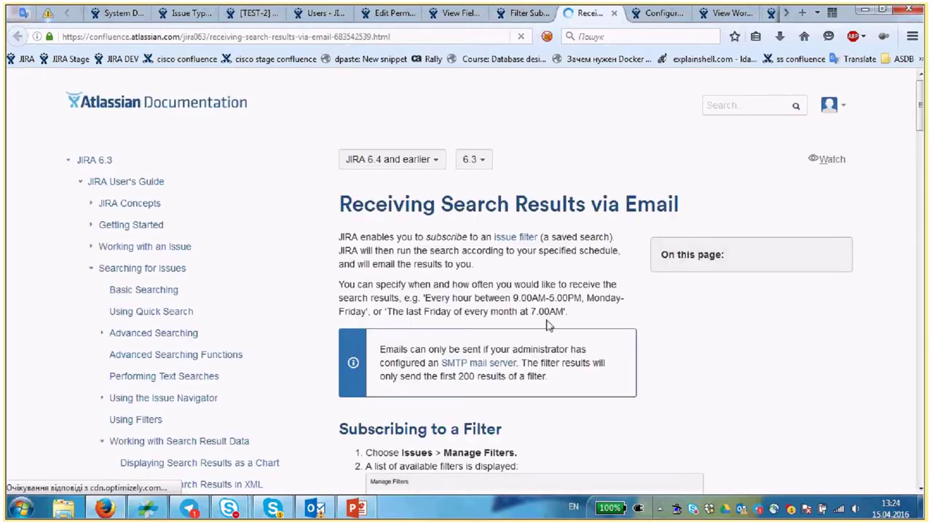
- Scroll to the Advanced scheduling cron table and check the Second field's 0-59 allowed values
scroll(548, 326, down, 3)
scroll(549, 325, down, 9)
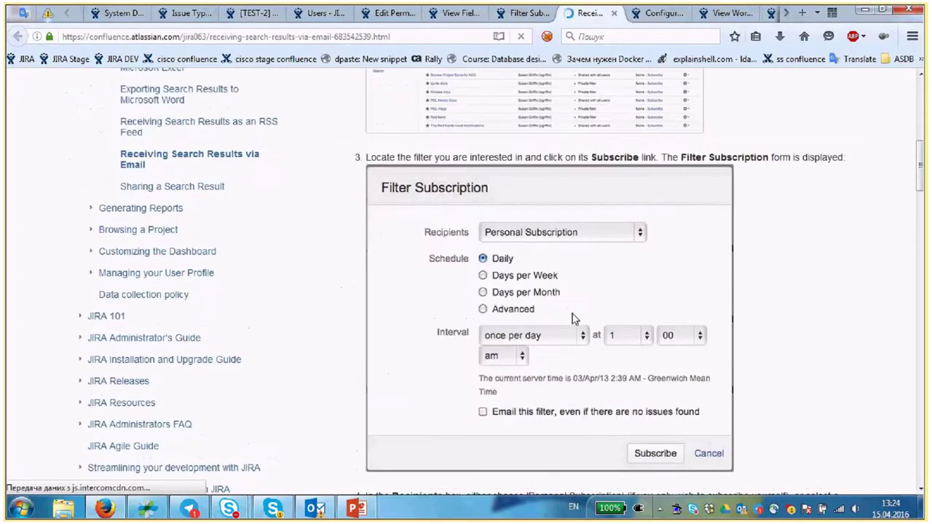
scroll(572, 318, down, 20)
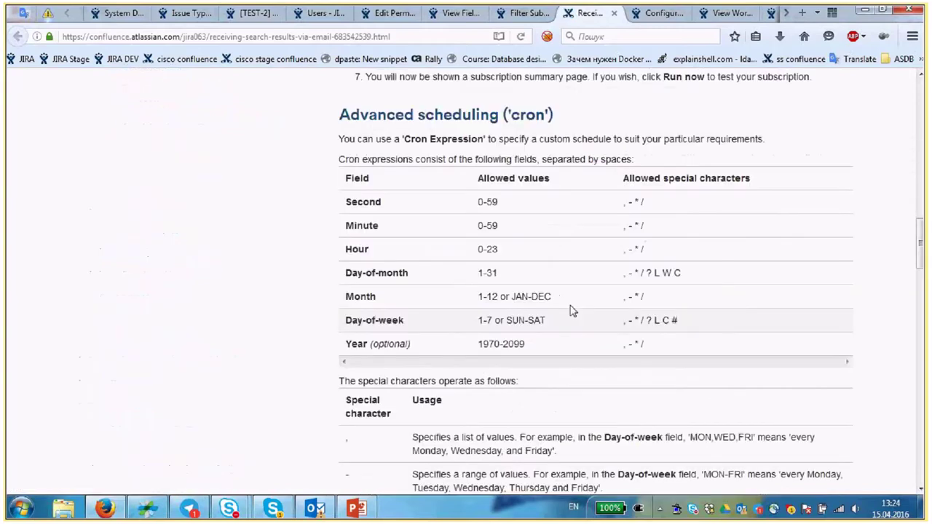
scroll(573, 311, down, 8)
scroll(308, 311, up, 8)
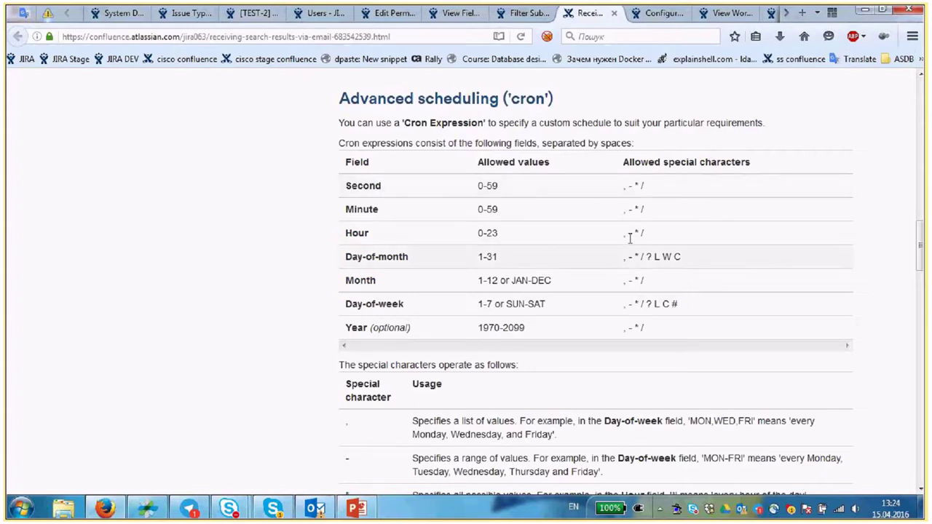
drag(506, 187, 478, 187)
click(504, 189)
double_click(513, 189)
click(492, 209)
- Review the Month and Day-of-week fields in the cron table
double_click(365, 281)
click(426, 278)
drag(347, 304, 398, 315)
click(338, 325)
scroll(286, 296, down, 3)
scroll(286, 297, up, 3)
- Schedule the jira-developers subscription for the 1st day of every month at 8:00 am and update it
click(522, 13)
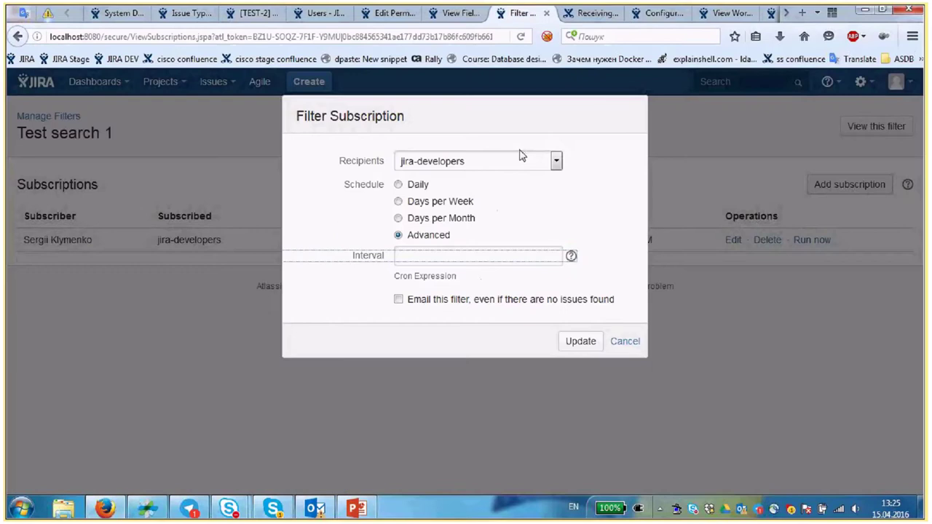
click(581, 341)
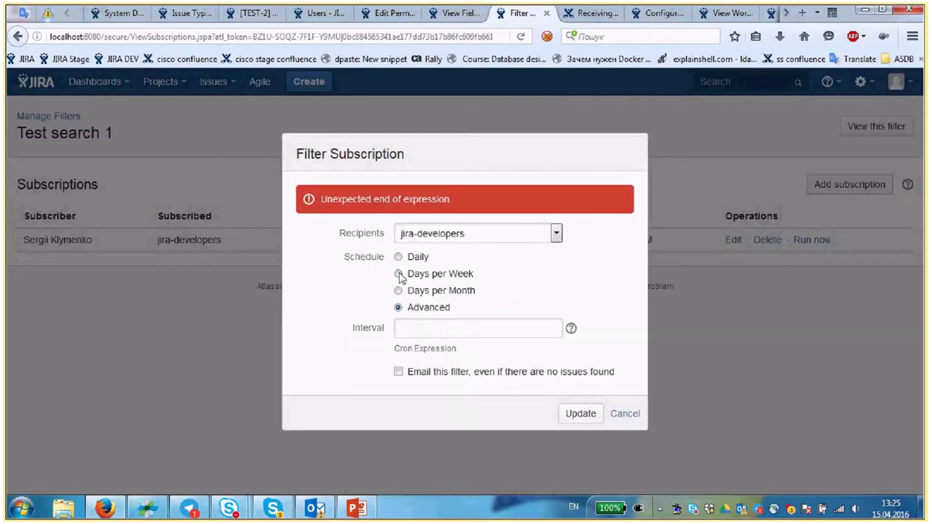
click(437, 290)
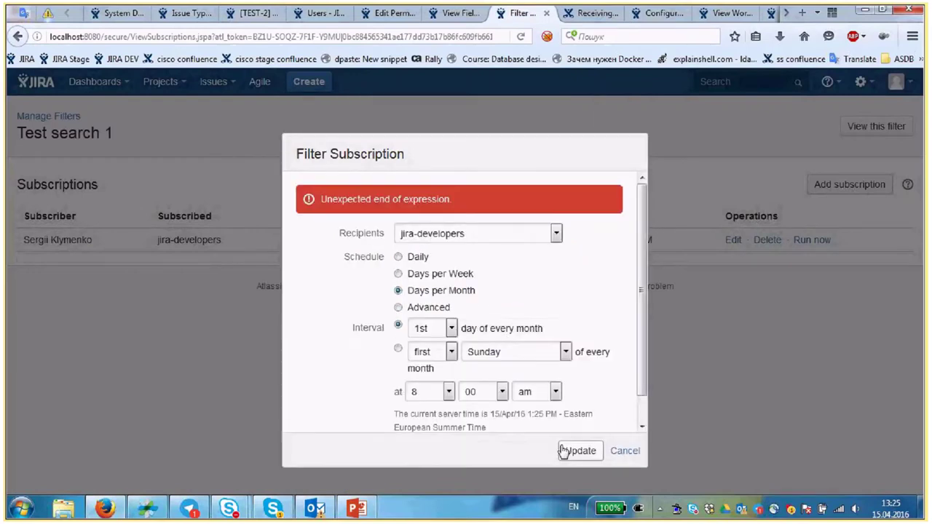
click(577, 451)
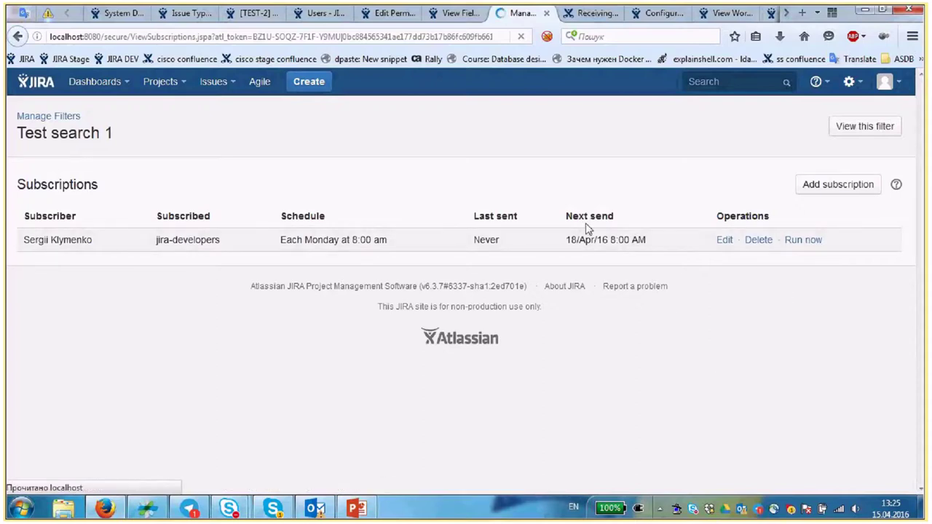
- Check the subscription's next send date, jira-developers group and 'Never' last-sent value
drag(601, 239, 681, 239)
drag(144, 240, 215, 245)
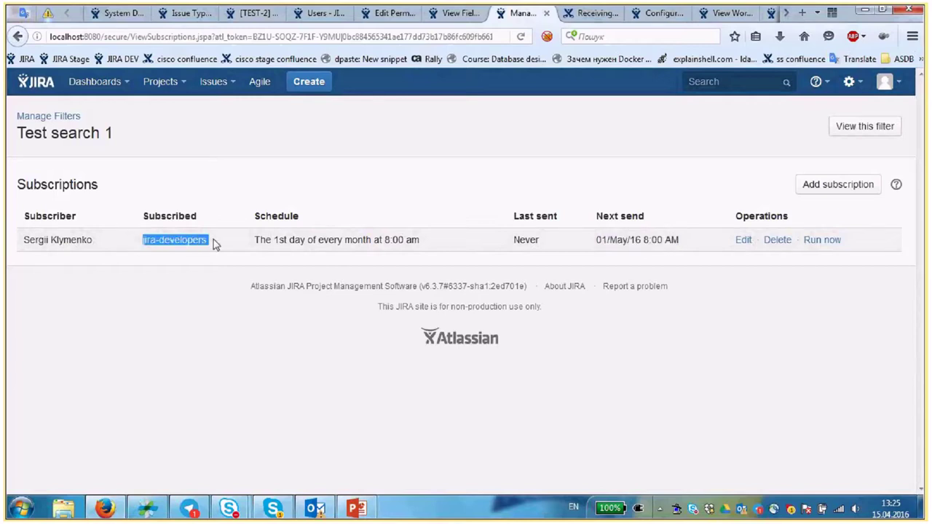
double_click(517, 241)
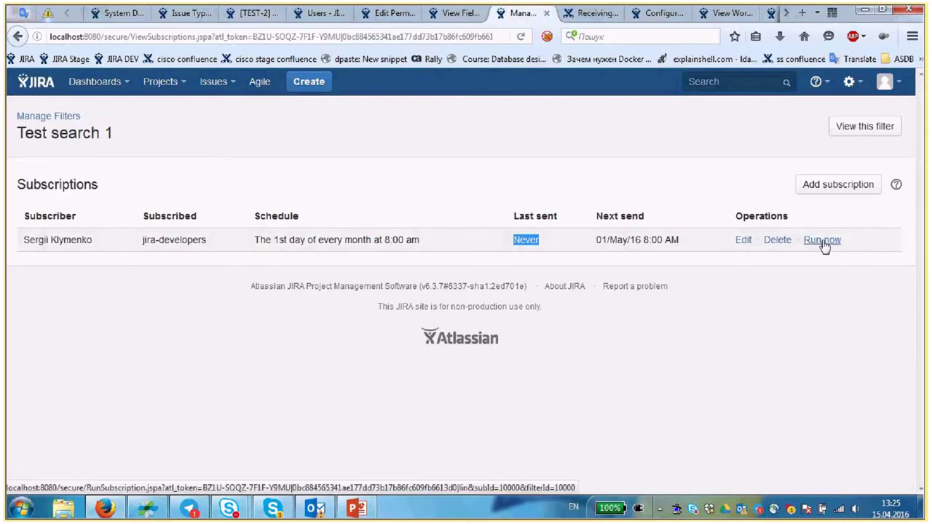
click(474, 18)
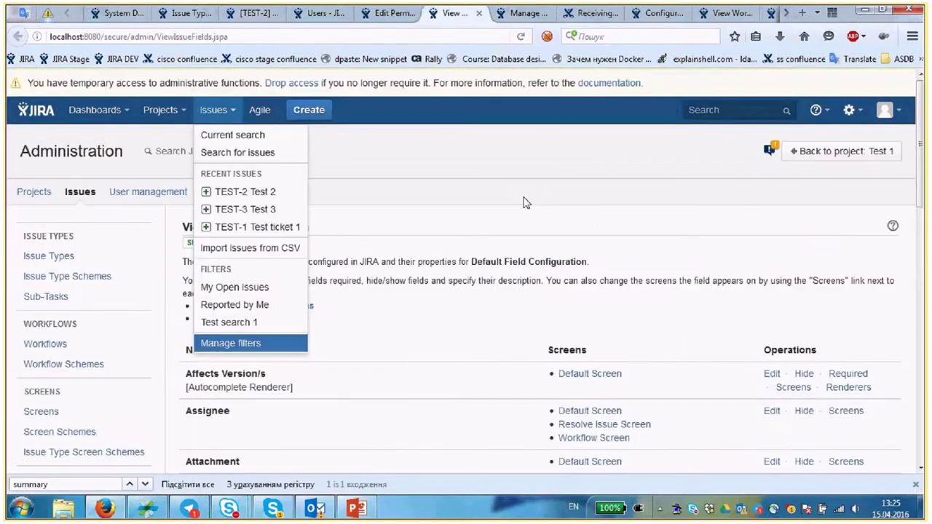
- Go to the Manage Dashboards page from the JIRA dashboard menu
scroll(501, 215, down, 1)
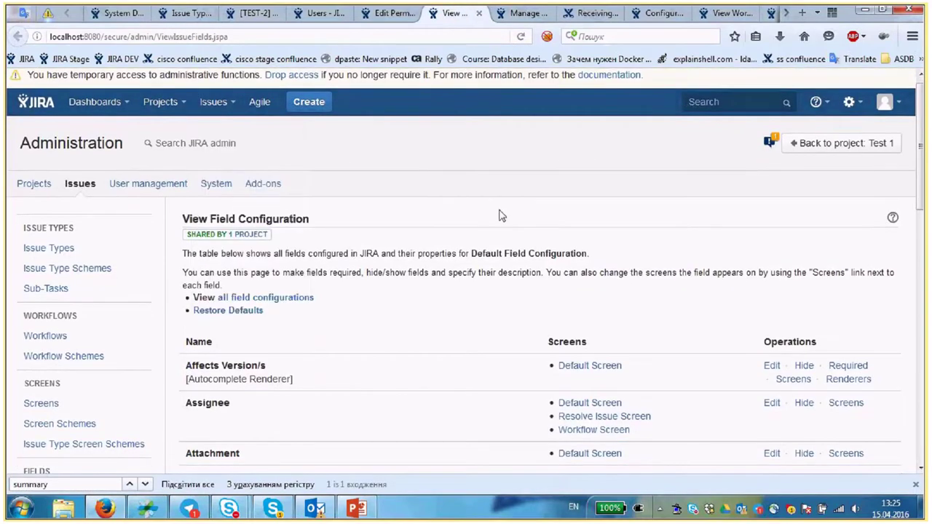
scroll(500, 212, up, 1)
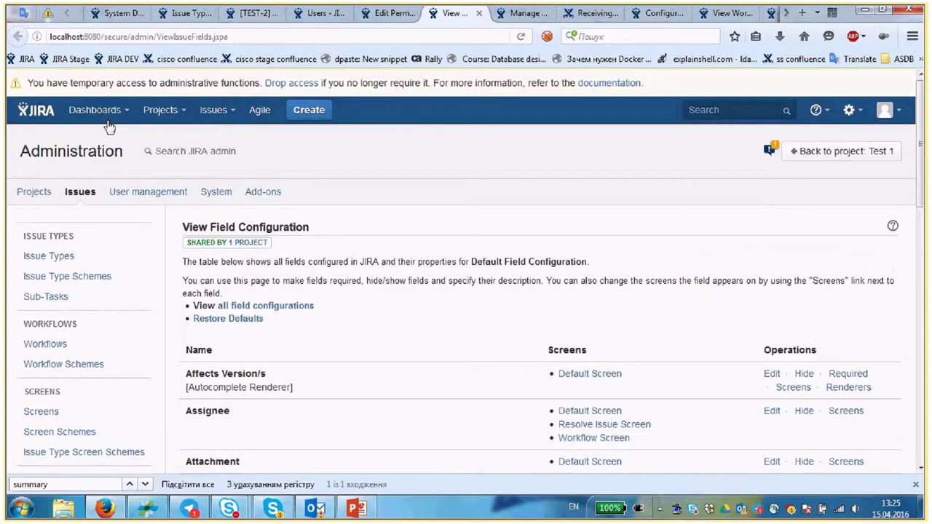
click(37, 110)
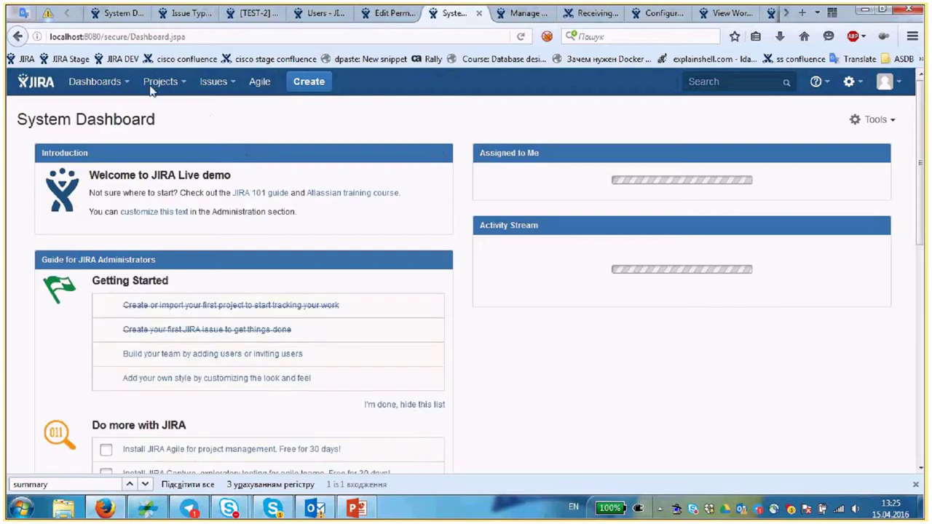
click(121, 86)
click(107, 128)
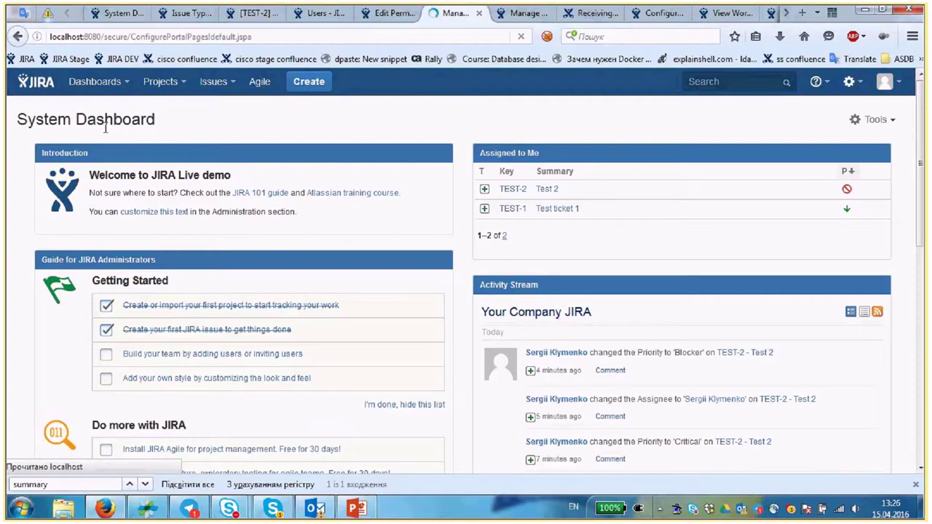
- Create a dashboard named 'My dashboard' shared with Everyone
click(787, 132)
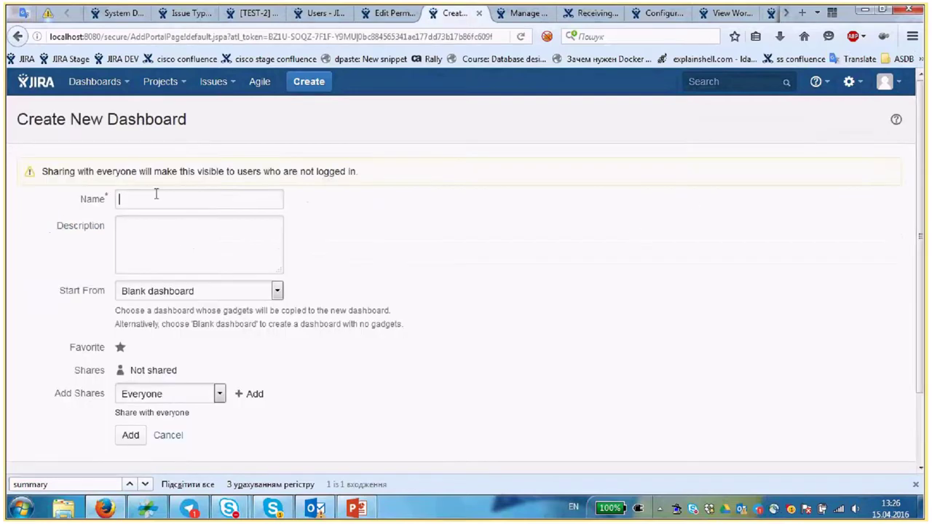
text(My dashboard)
click(187, 220)
scroll(218, 215, down, 2)
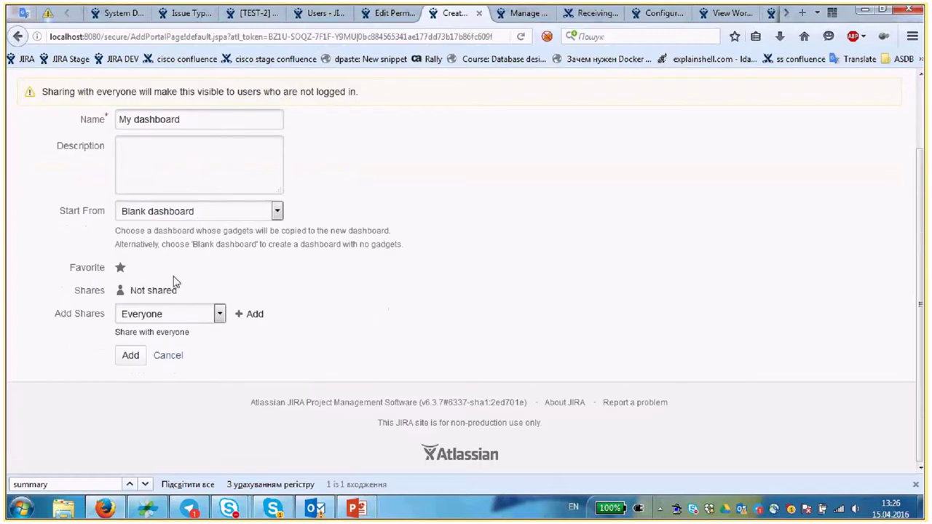
key(alt+Down)
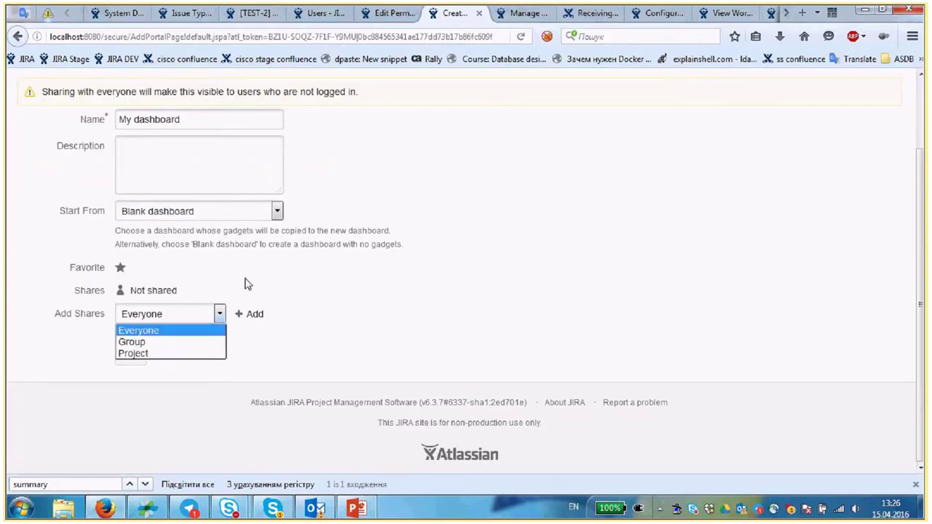
key(Escape)
click(216, 309)
click(172, 314)
click(249, 319)
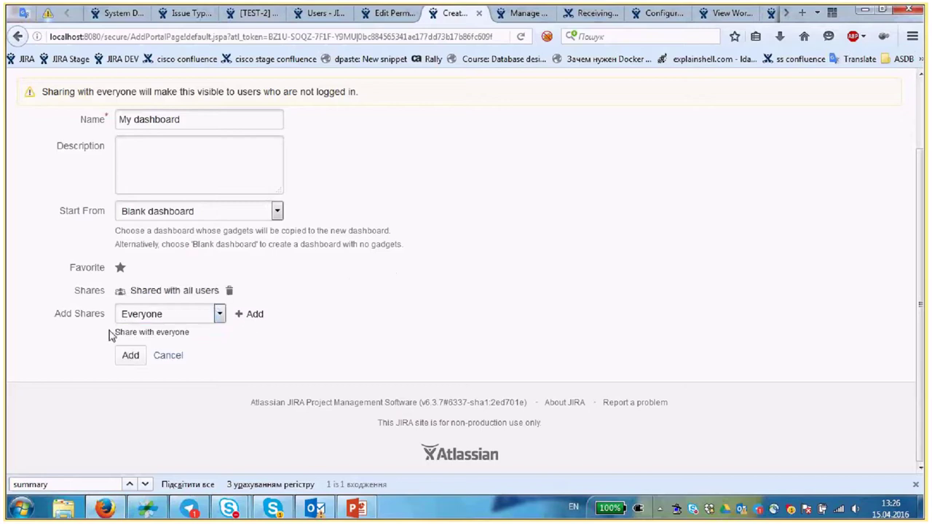
click(138, 355)
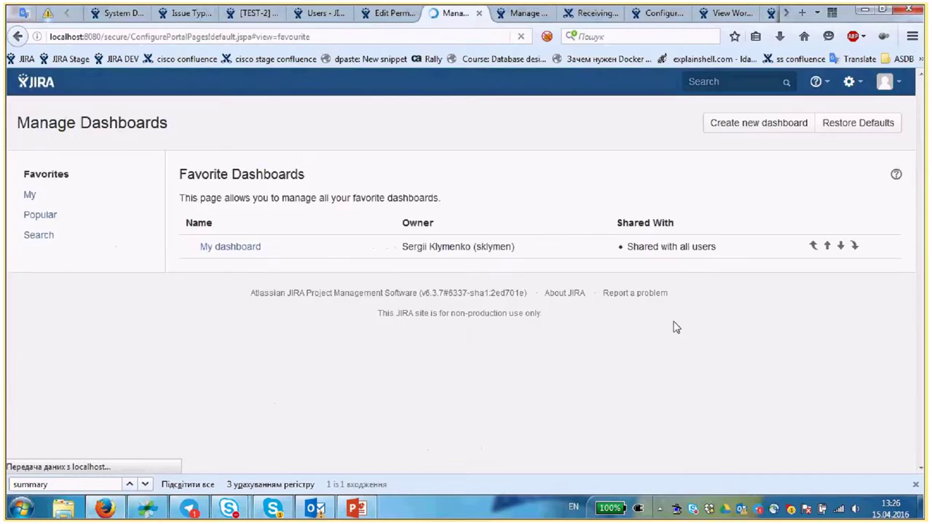
- Open My dashboard and add the Assigned to Me and Filter Results gadgets
click(221, 247)
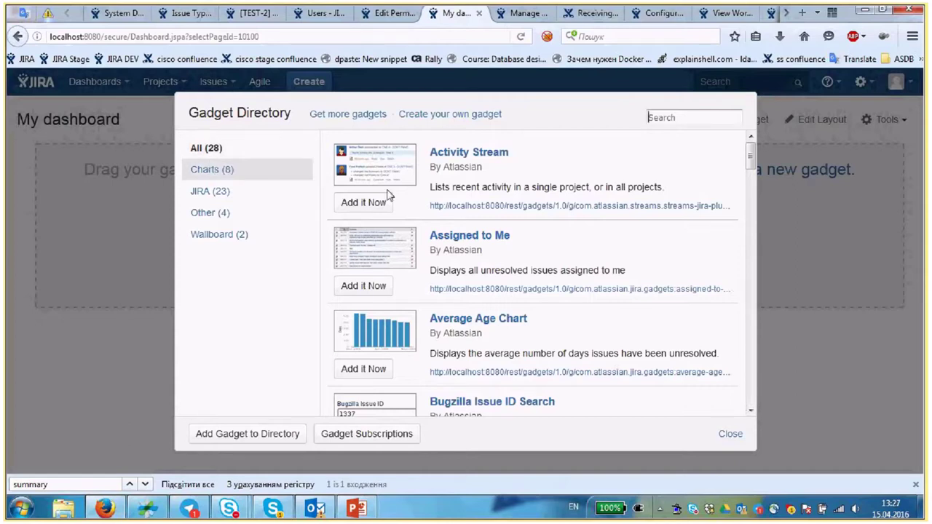
scroll(612, 206, down, 3)
scroll(612, 206, up, 1)
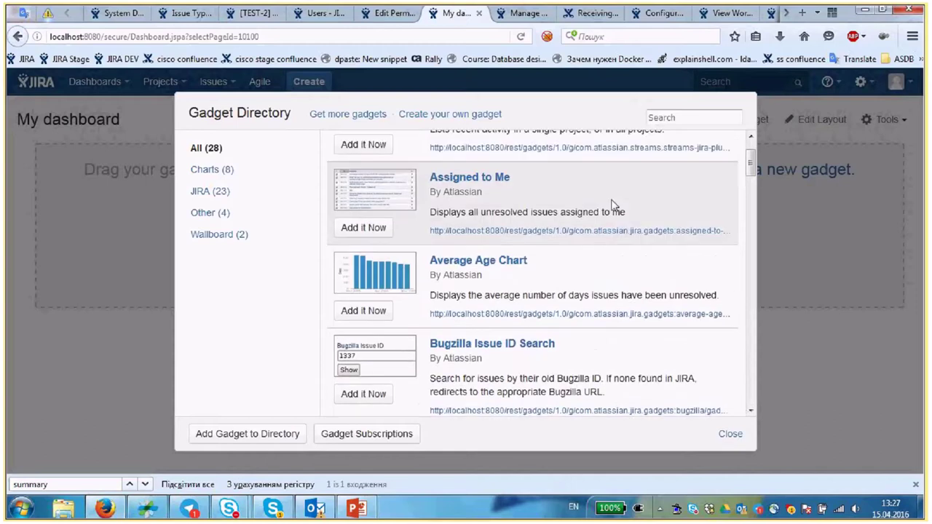
scroll(611, 206, up, 2)
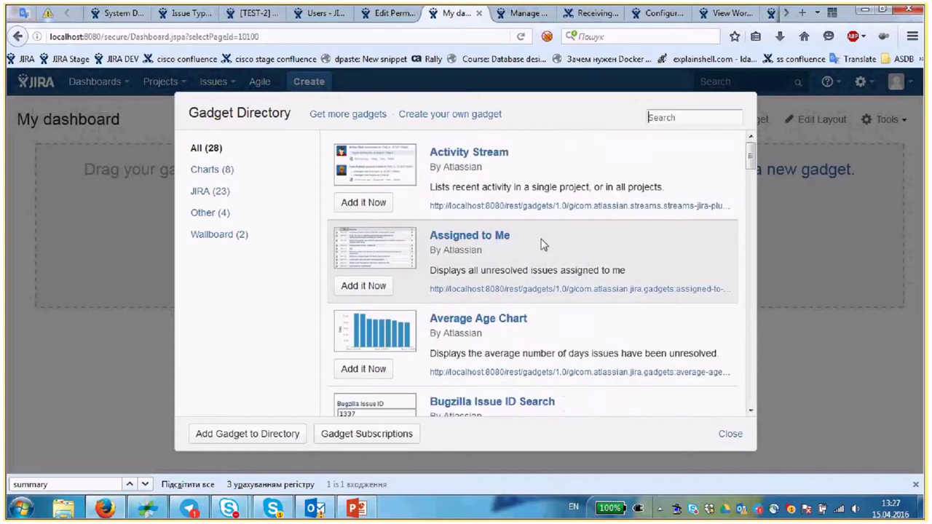
click(377, 290)
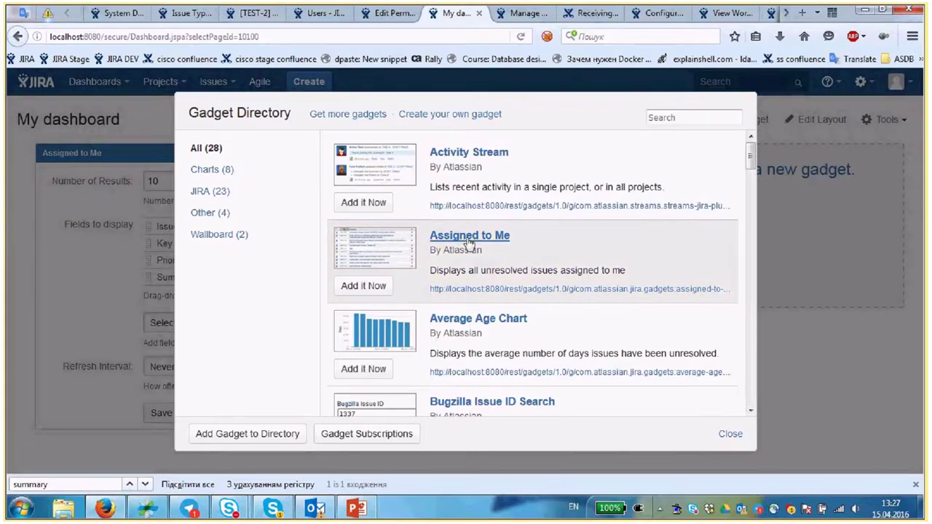
scroll(590, 245, down, 4)
scroll(591, 245, down, 8)
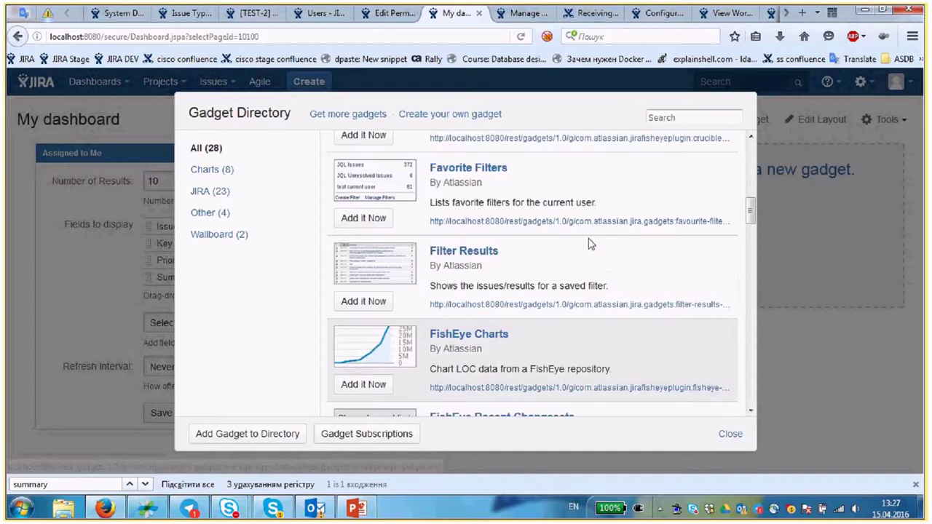
click(366, 311)
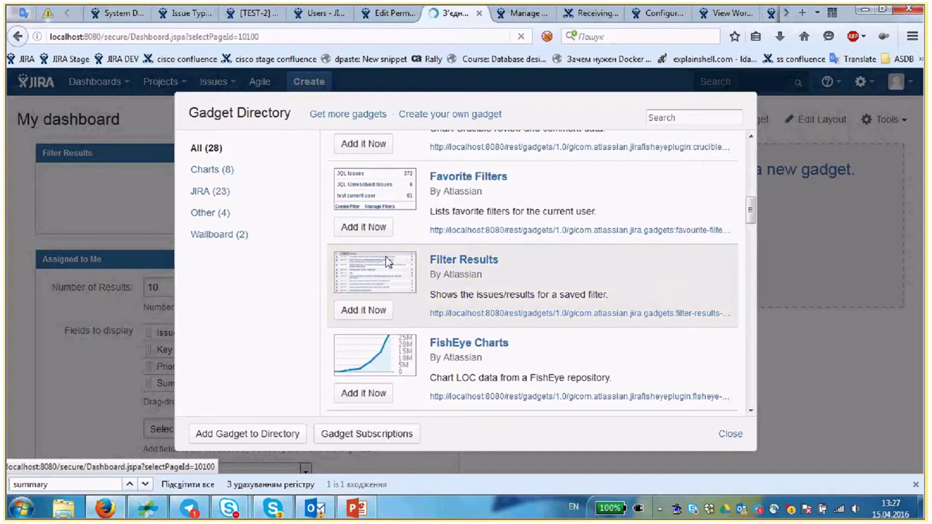
- Add the Created vs. Resolved Chart and Pie Chart gadgets
scroll(568, 266, up, 5)
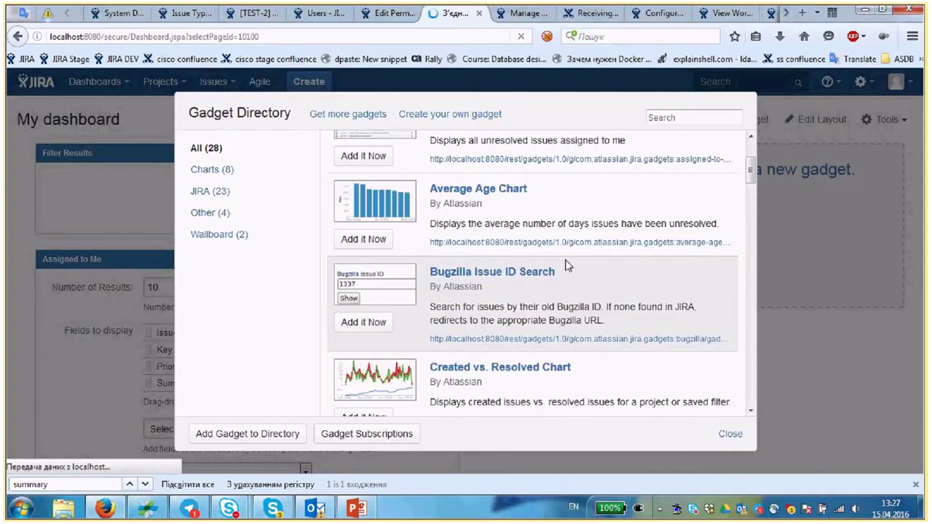
scroll(567, 267, up, 2)
scroll(561, 261, down, 3)
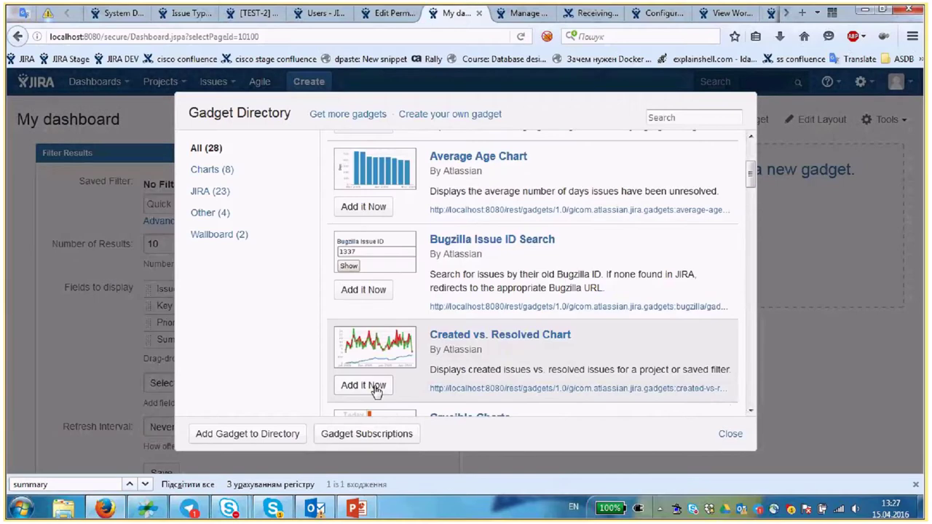
click(364, 386)
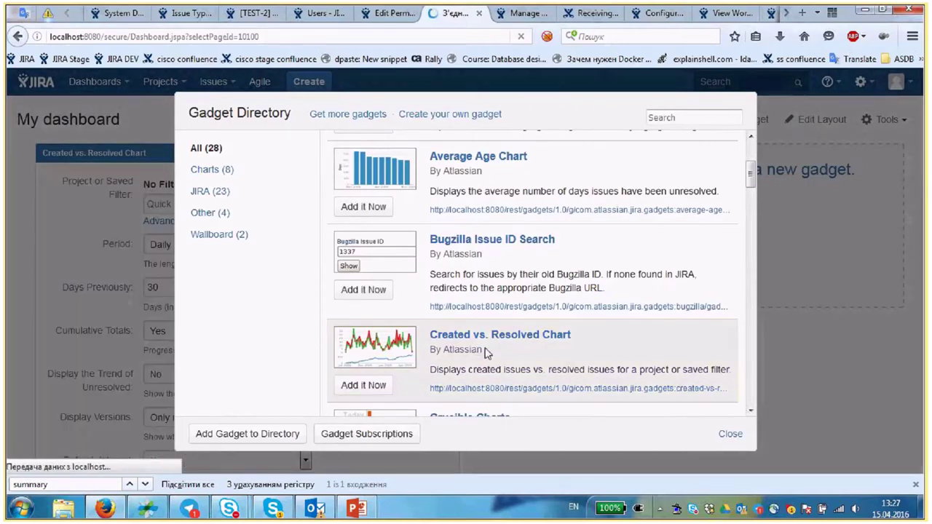
scroll(495, 342, down, 1)
scroll(506, 333, down, 4)
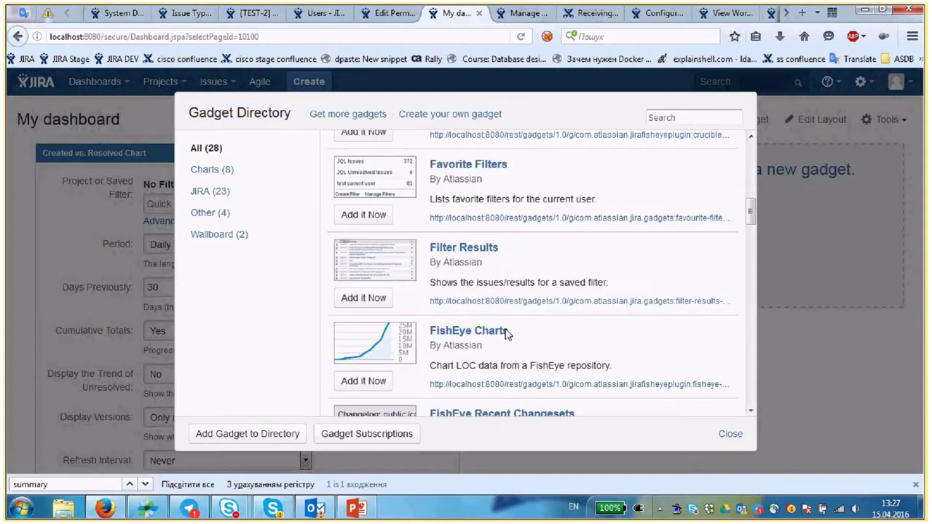
scroll(508, 333, down, 6)
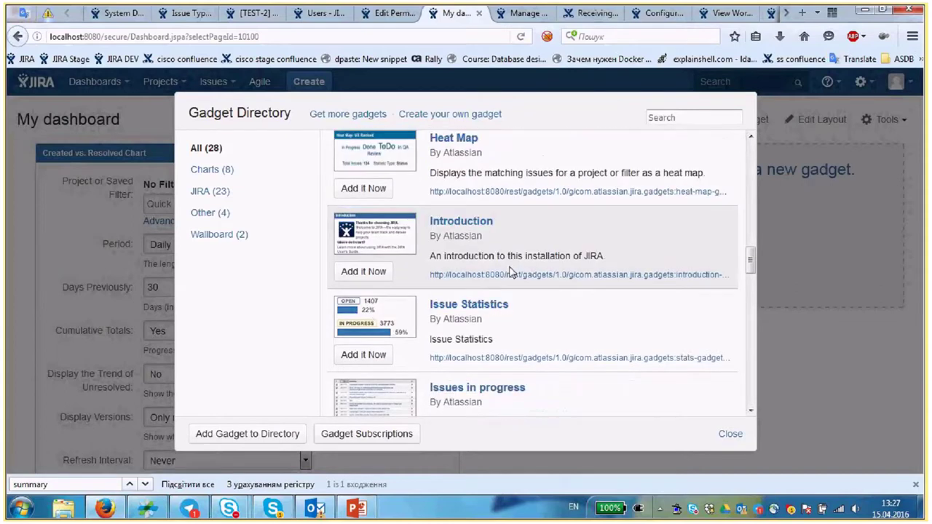
scroll(510, 271, down, 4)
scroll(510, 271, down, 3)
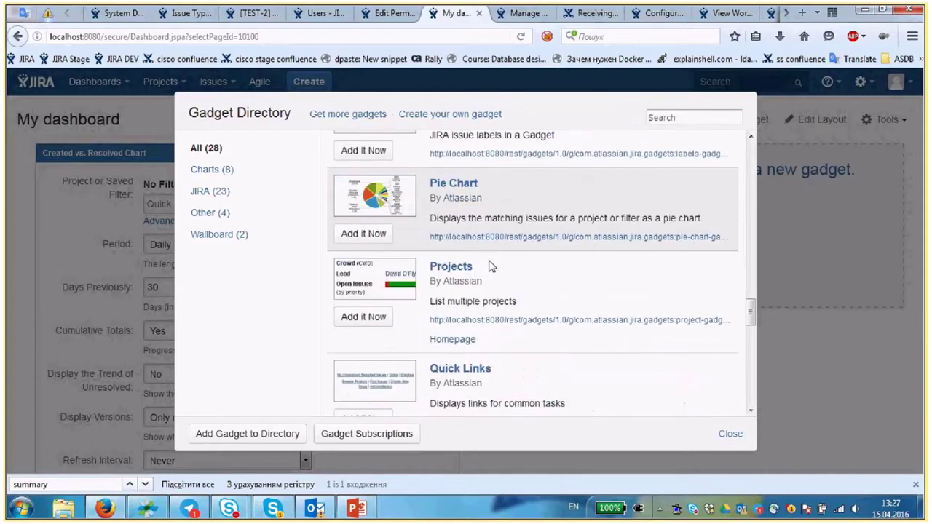
click(371, 222)
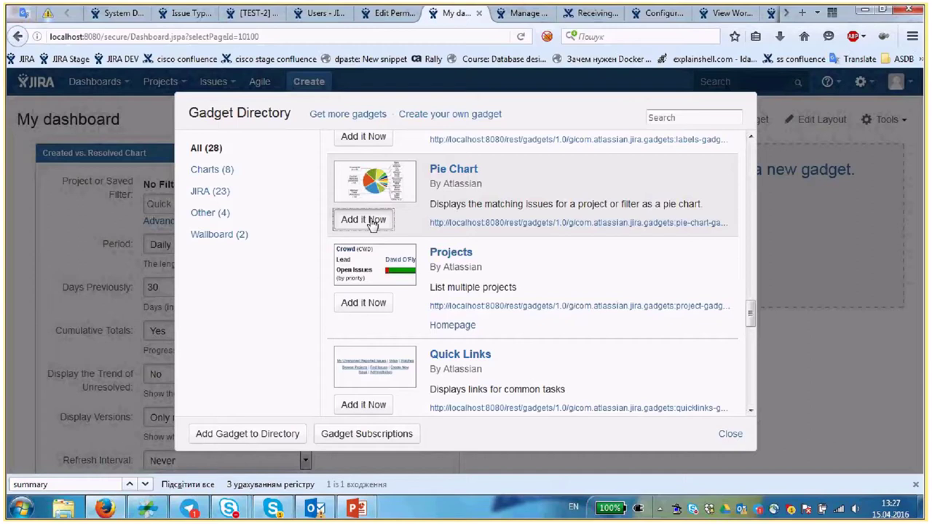
- Add the Activity Stream gadget to My dashboard
scroll(495, 238, down, 4)
scroll(496, 239, down, 5)
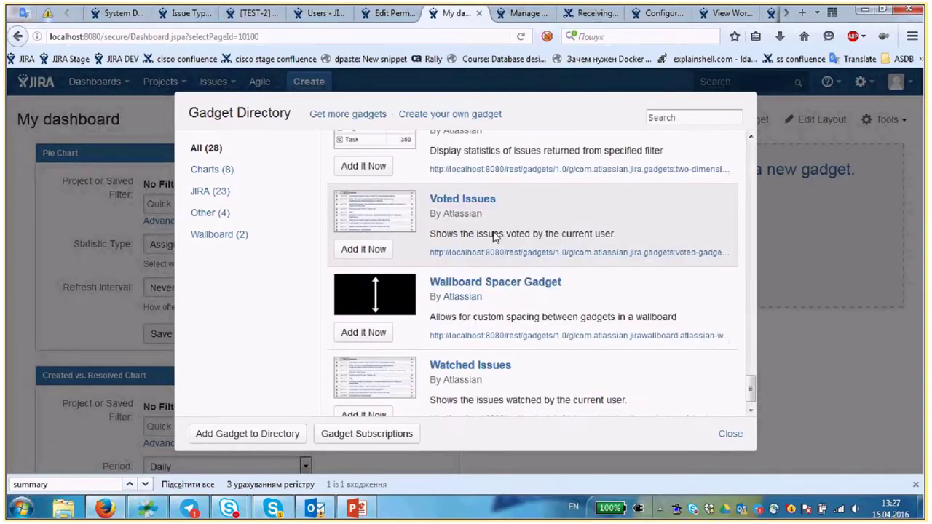
scroll(495, 236, up, 2)
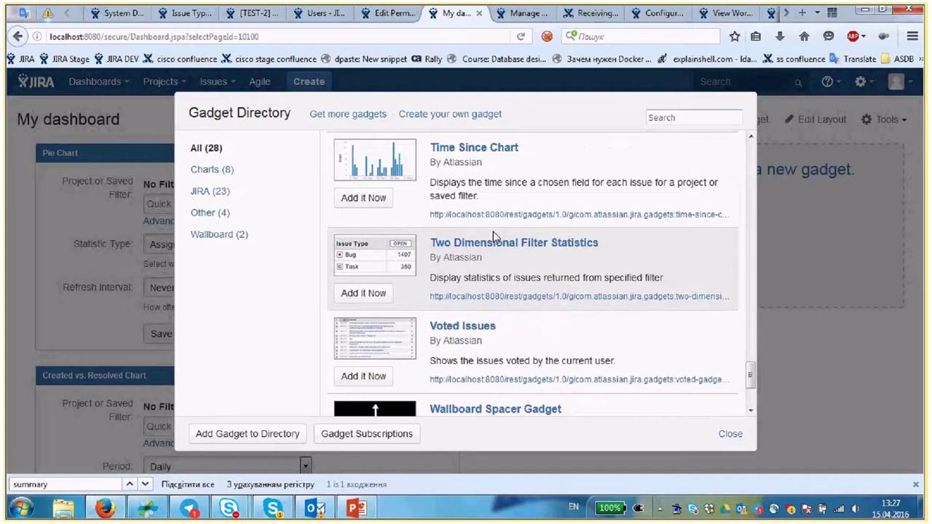
scroll(494, 237, down, 2)
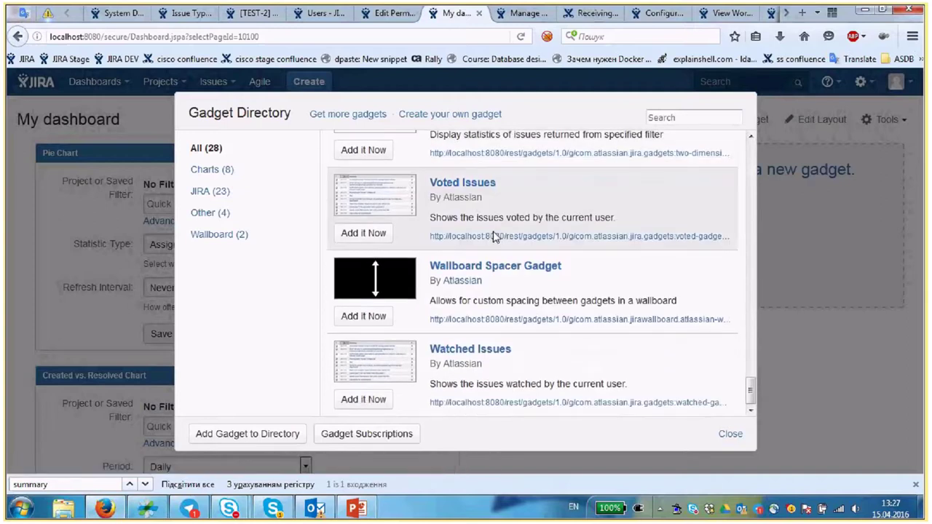
scroll(494, 236, up, 7)
scroll(493, 231, up, 5)
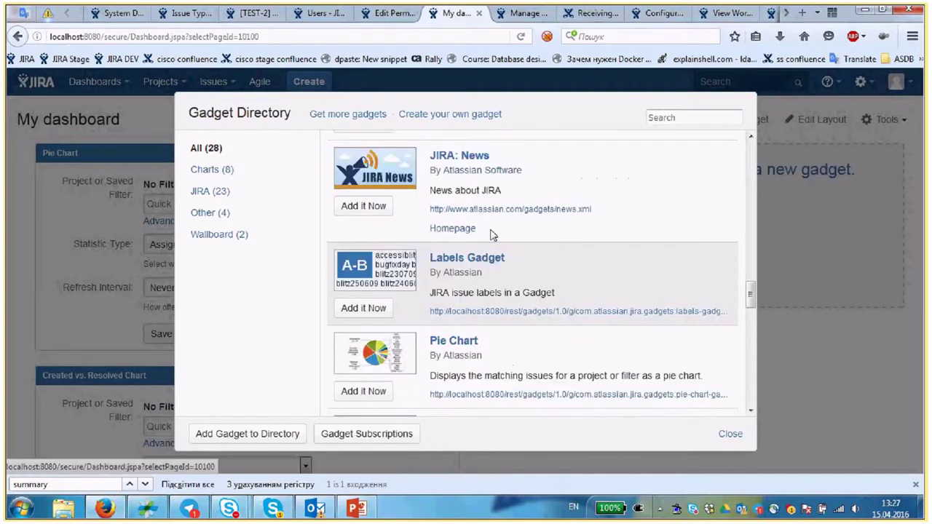
scroll(492, 234, up, 7)
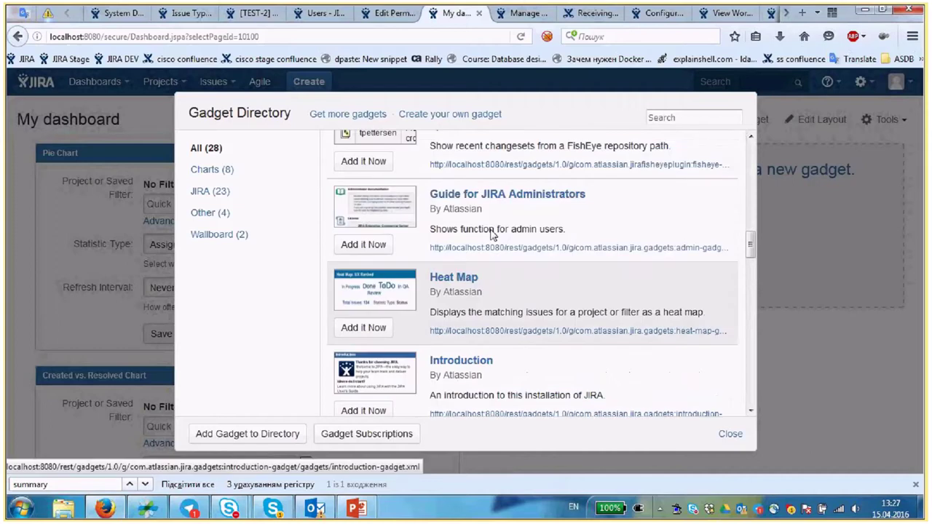
scroll(494, 234, up, 2)
scroll(493, 234, up, 5)
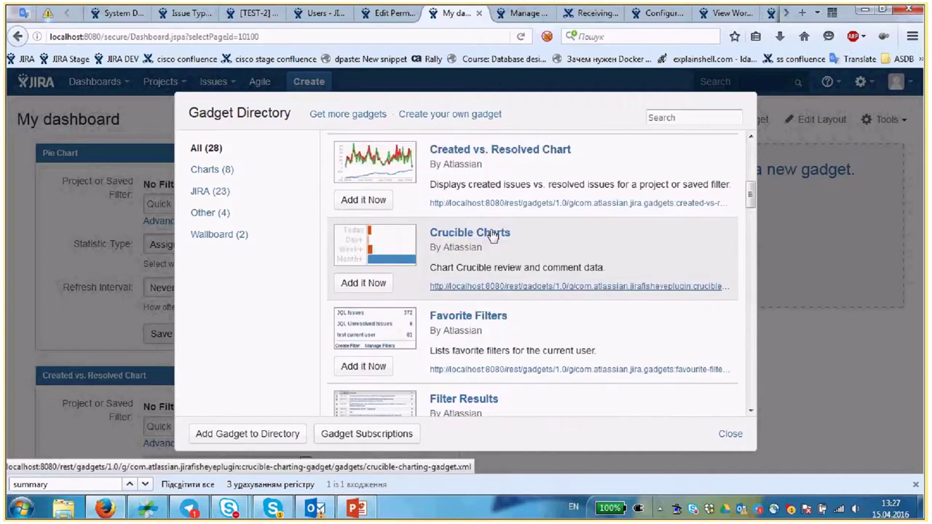
scroll(493, 235, up, 3)
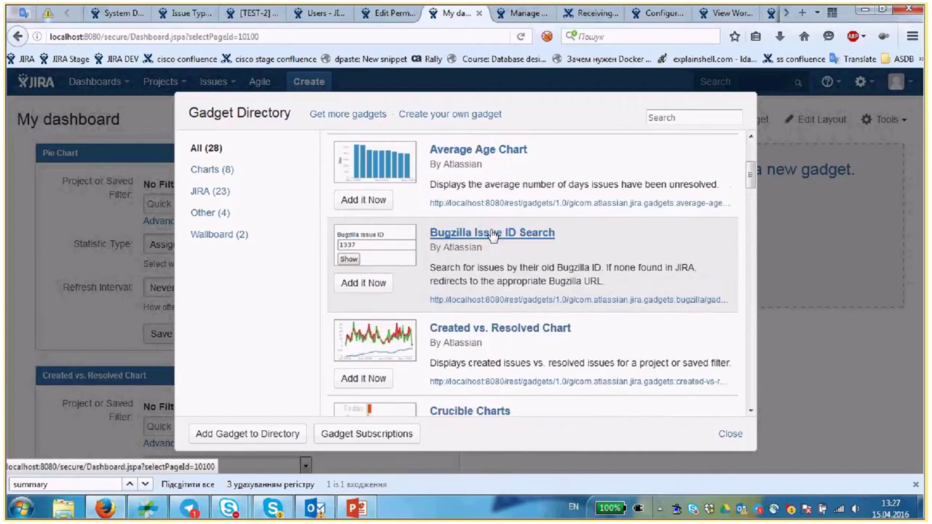
scroll(493, 235, up, 3)
click(364, 202)
- Close the Gadget Directory and drag the Activity Stream gadget into the right-hand column
click(734, 436)
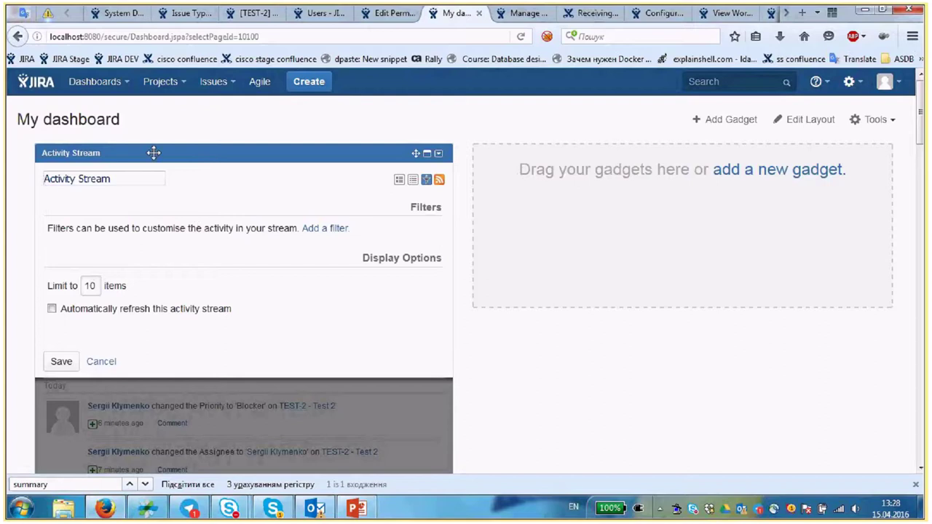
drag(152, 152, 592, 153)
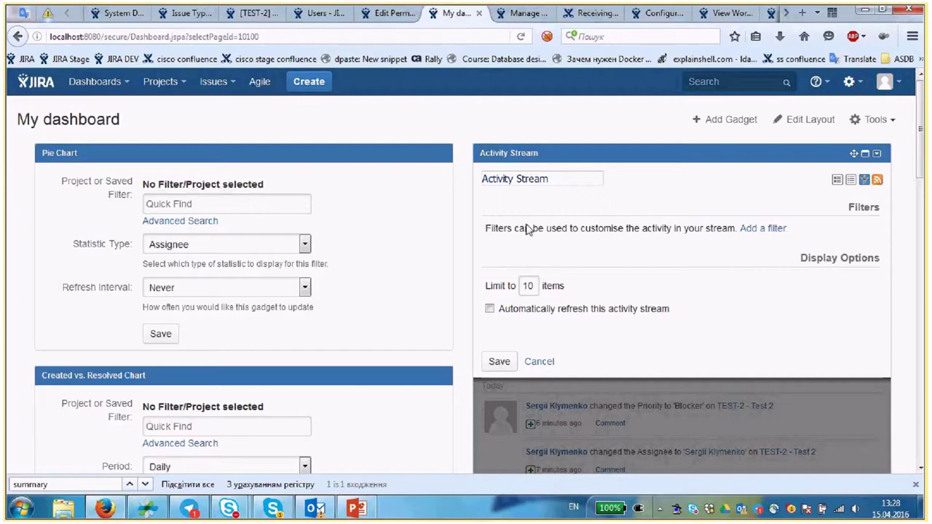
- Set the Activity Stream gadget to a 15-item limit with auto-refresh every 15 minutes, and save
click(533, 285)
key(BackSpace)
text(5)
click(490, 309)
click(619, 327)
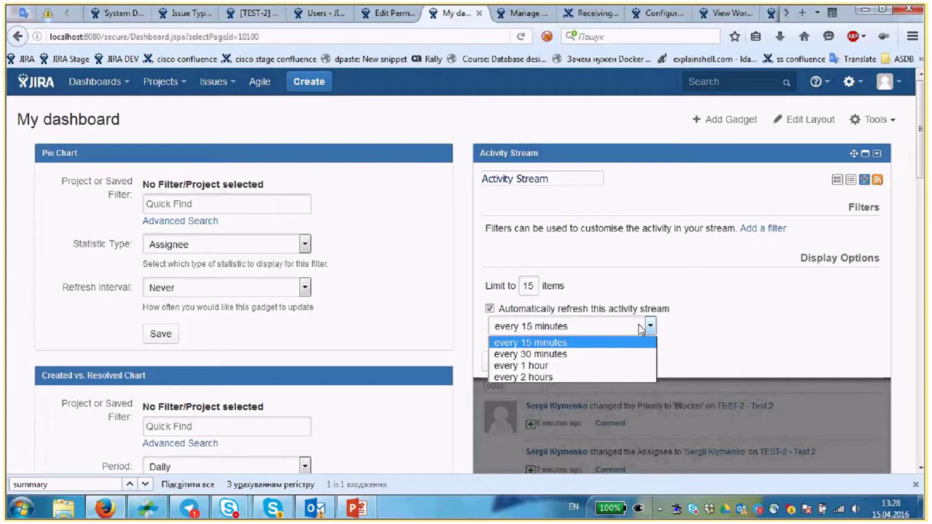
click(550, 343)
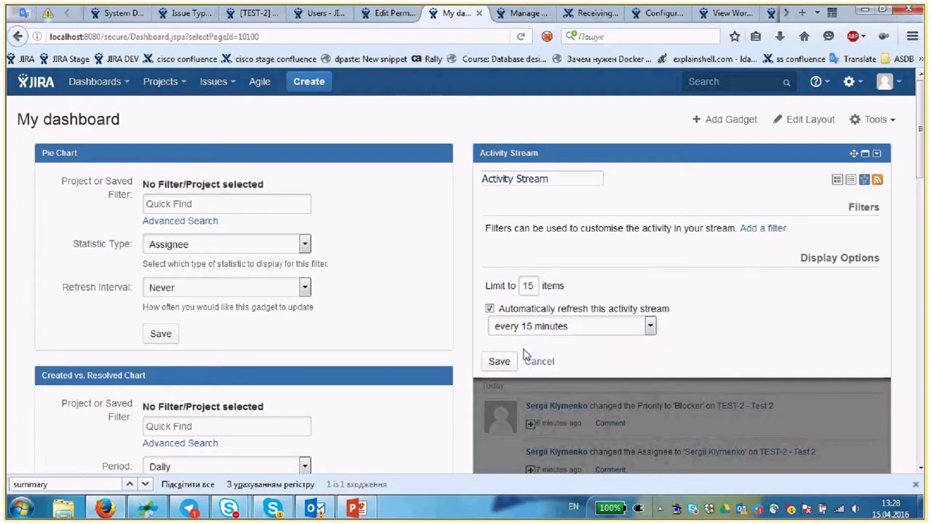
click(500, 362)
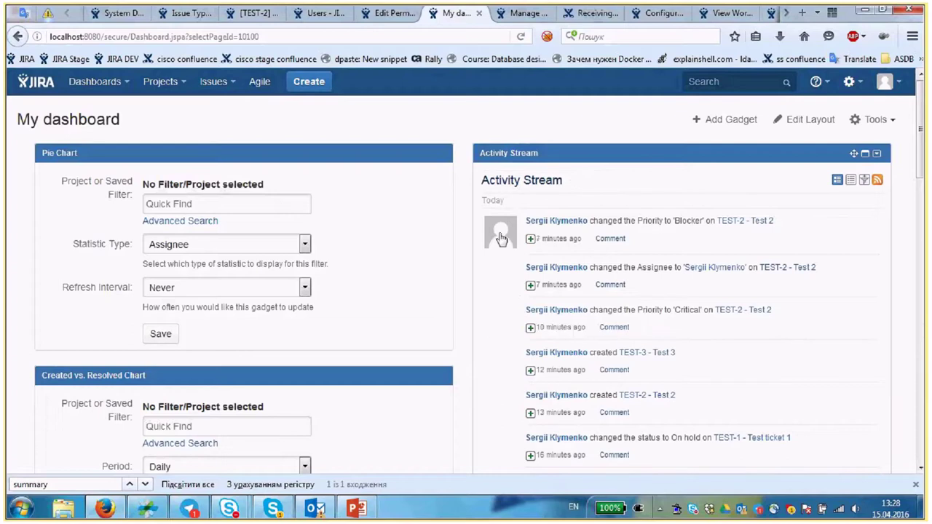
drag(482, 205, 594, 209)
scroll(538, 207, down, 2)
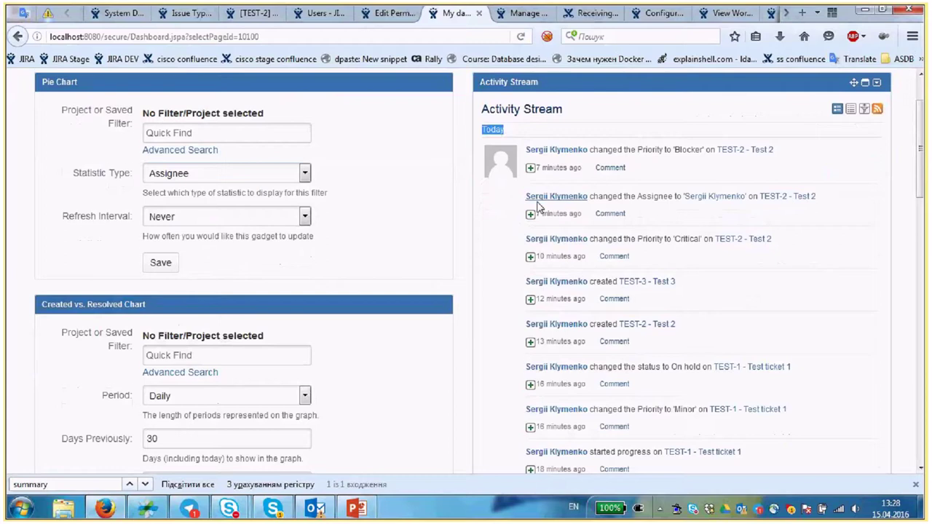
drag(603, 146, 631, 144)
click(631, 144)
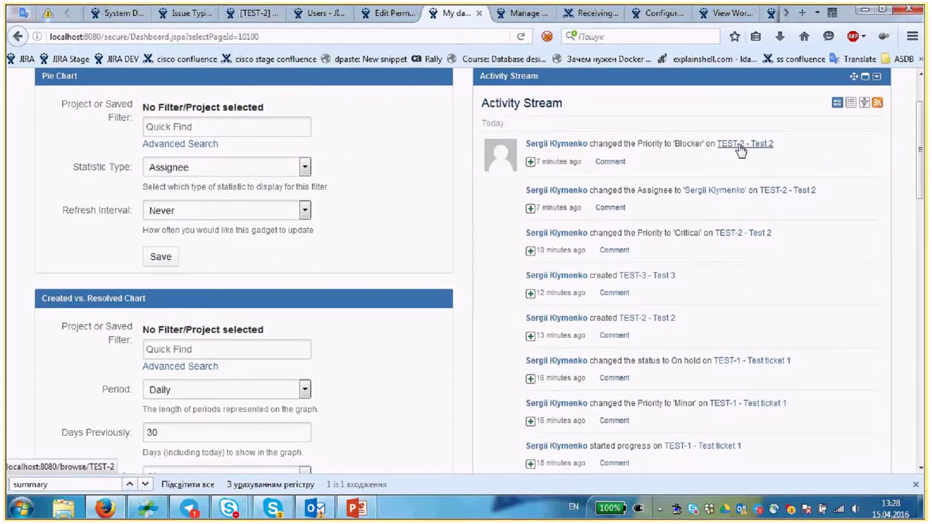
middle_click(741, 144)
click(536, 16)
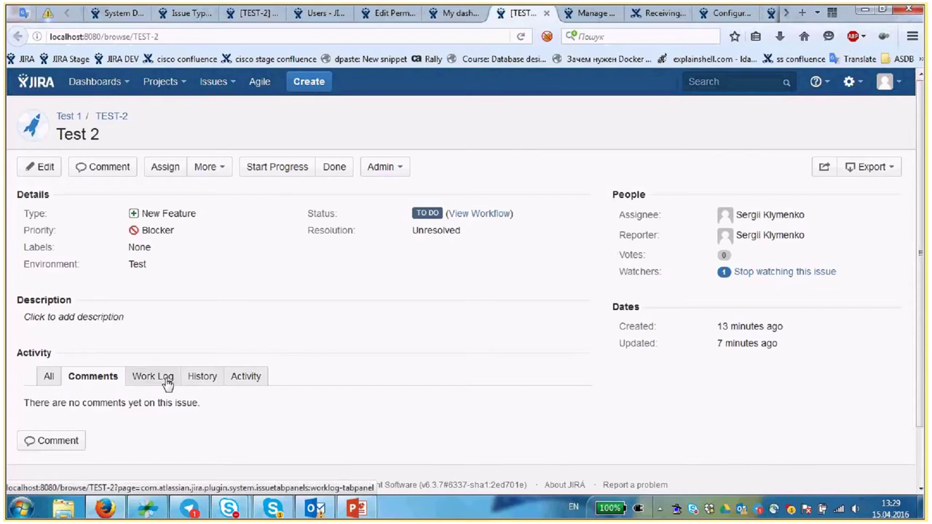
click(202, 375)
scroll(384, 240, down, 3)
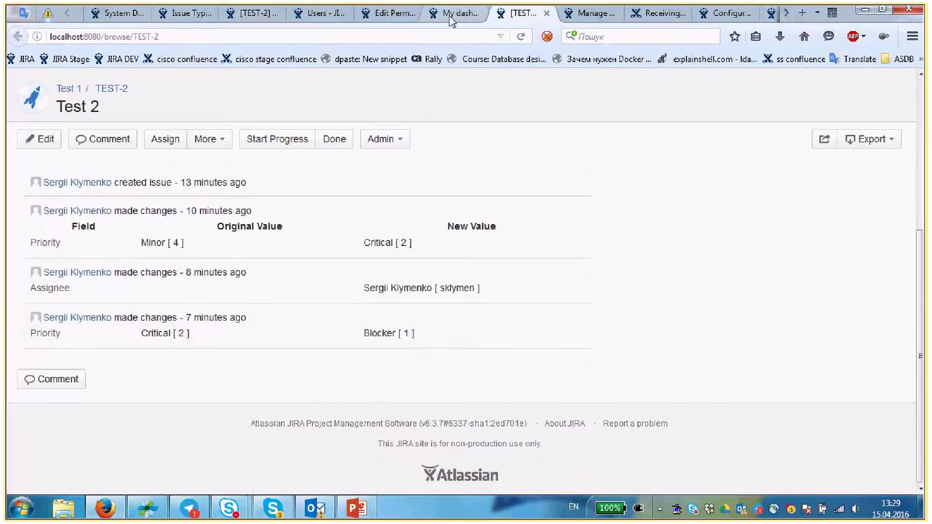
click(546, 13)
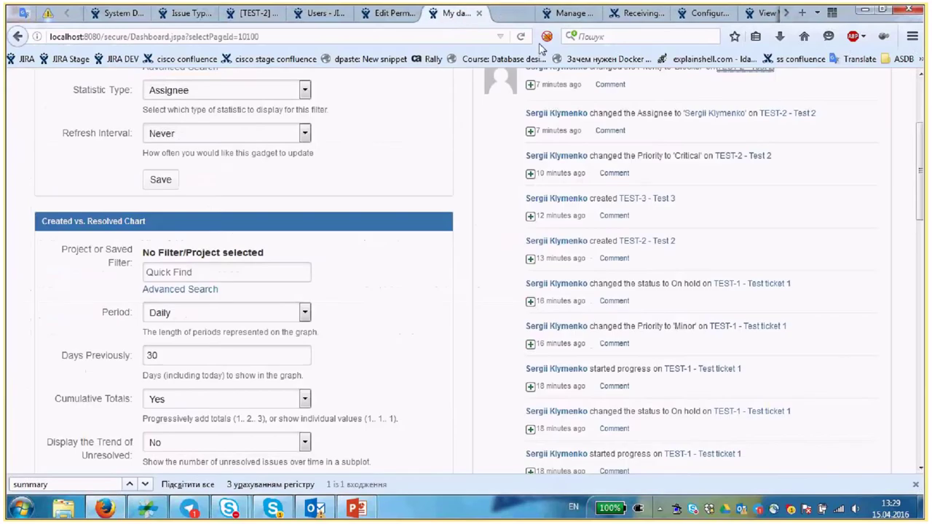
scroll(252, 177, up, 4)
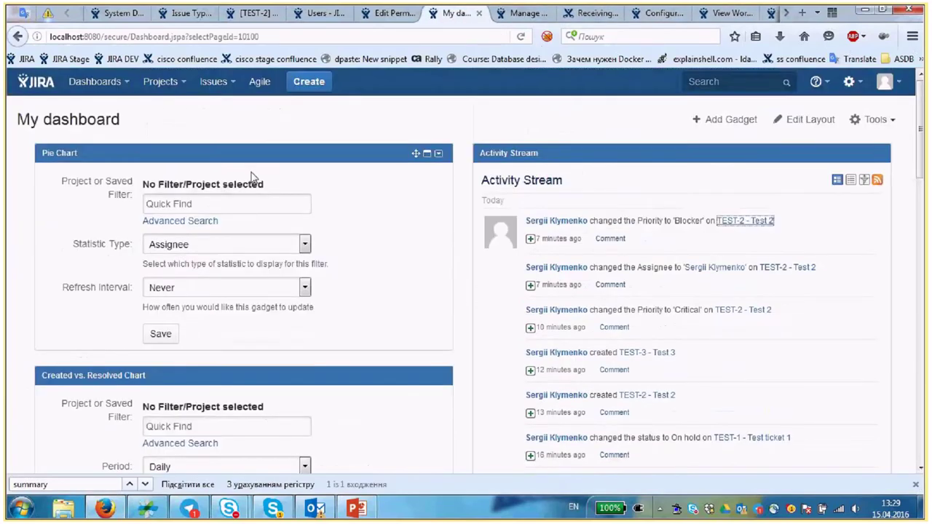
- Choose the saved filter Test search 1 for the Pie Chart via Quick Find 'Te'
click(187, 204)
drag(144, 158, 109, 184)
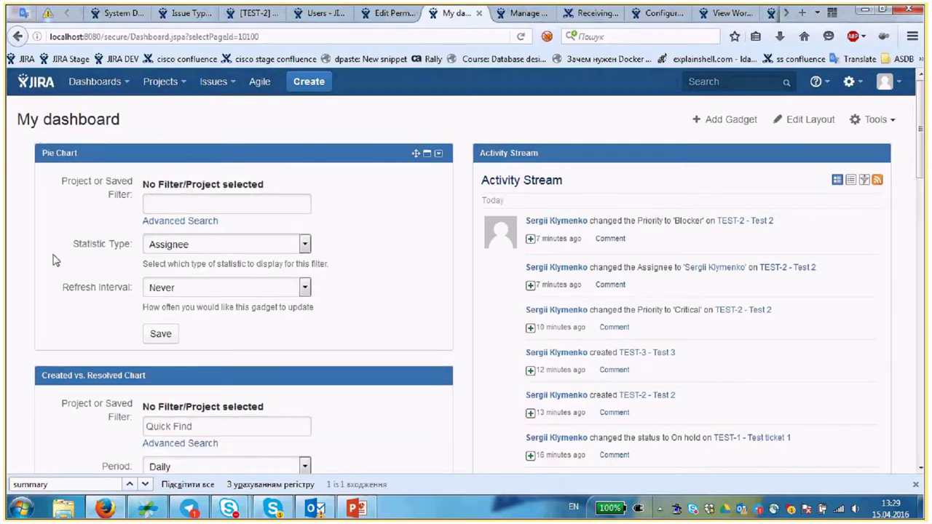
click(158, 202)
click(165, 222)
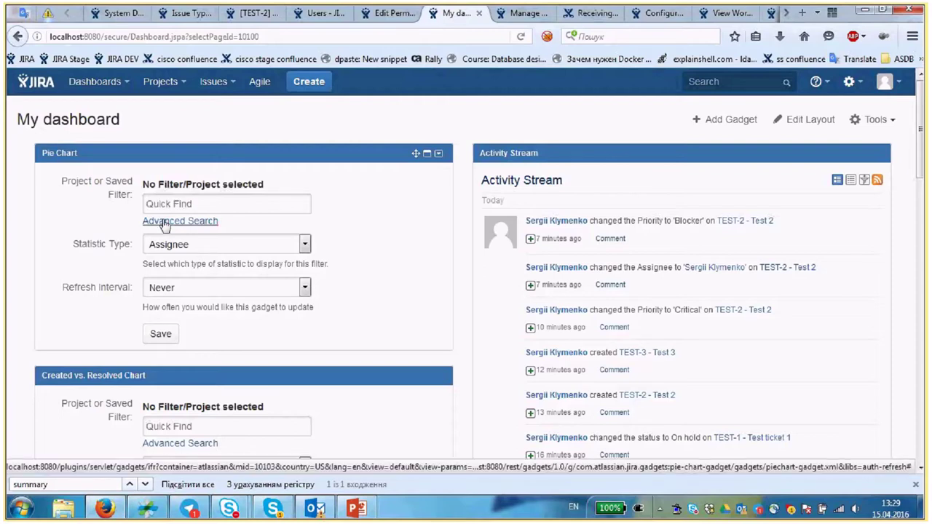
click(693, 111)
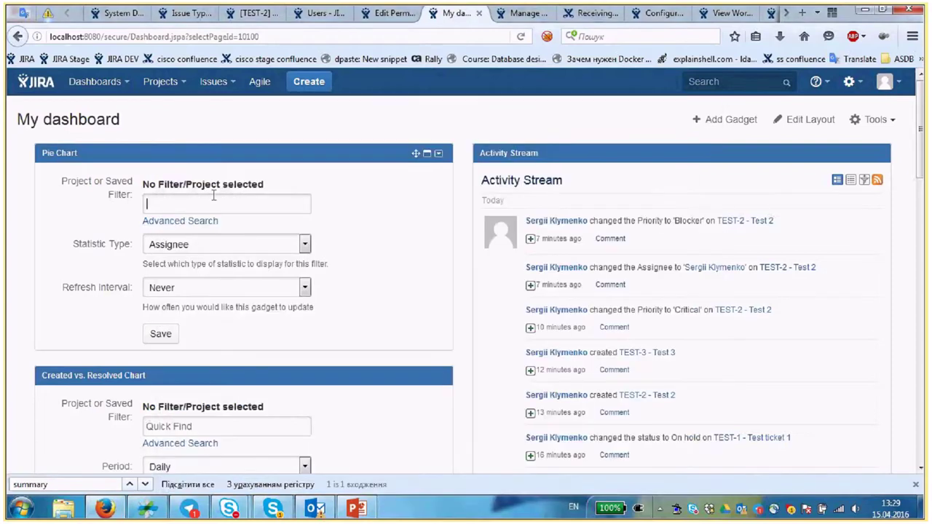
text(Te)
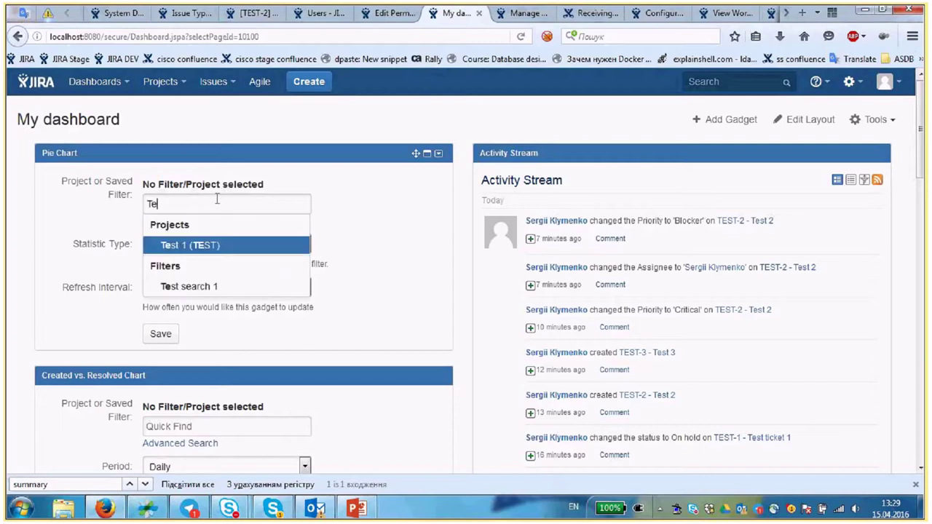
click(193, 287)
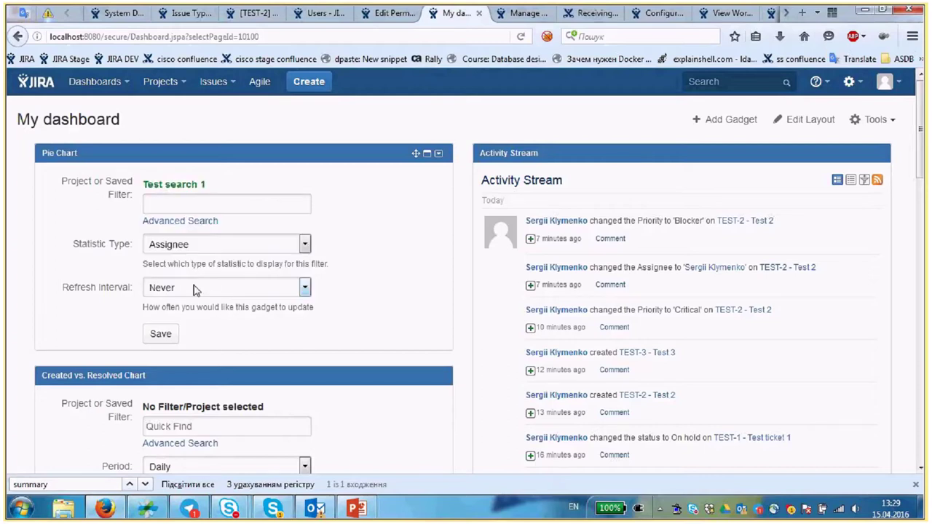
- Keep Assignee as the statistic, set refresh to Every 15 Minutes, and save the pie chart
click(210, 246)
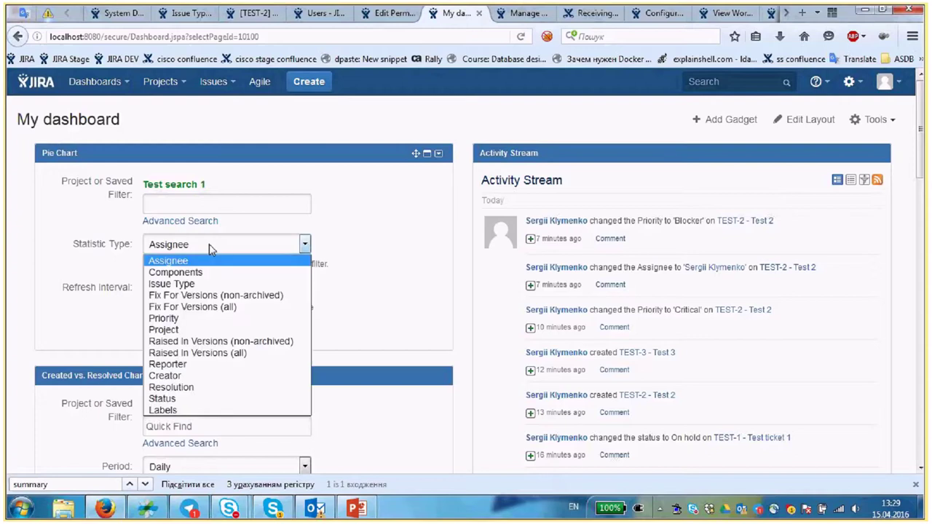
click(109, 246)
click(222, 290)
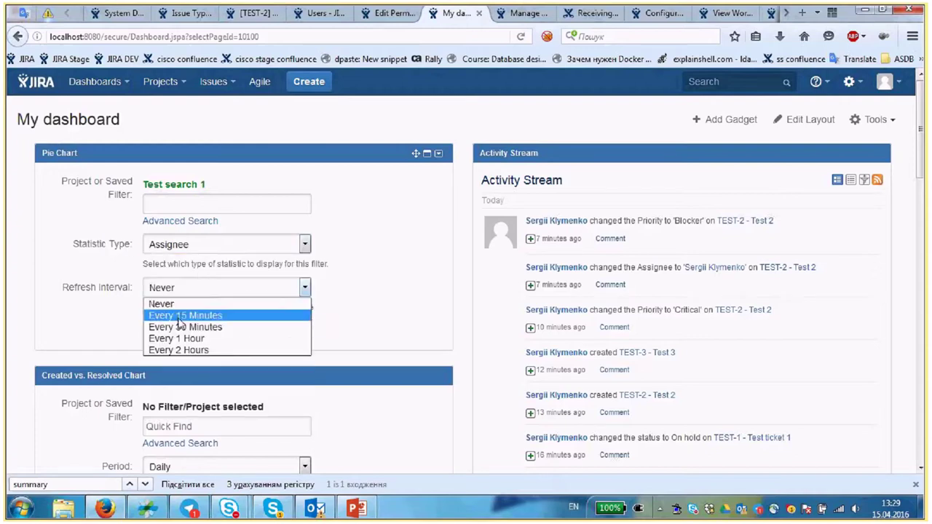
click(215, 316)
click(158, 331)
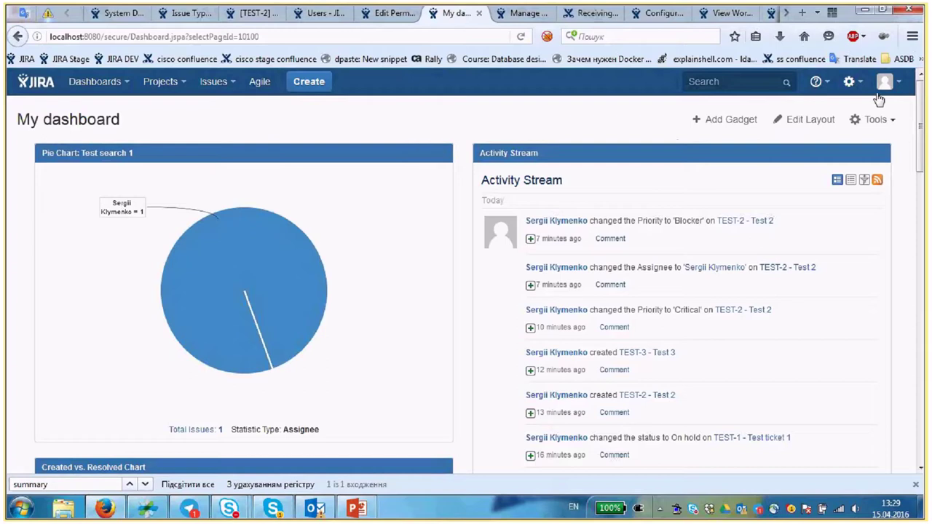
click(852, 82)
- Open User management in a new tab and confirm administrator access with the admin password
middle_click(849, 159)
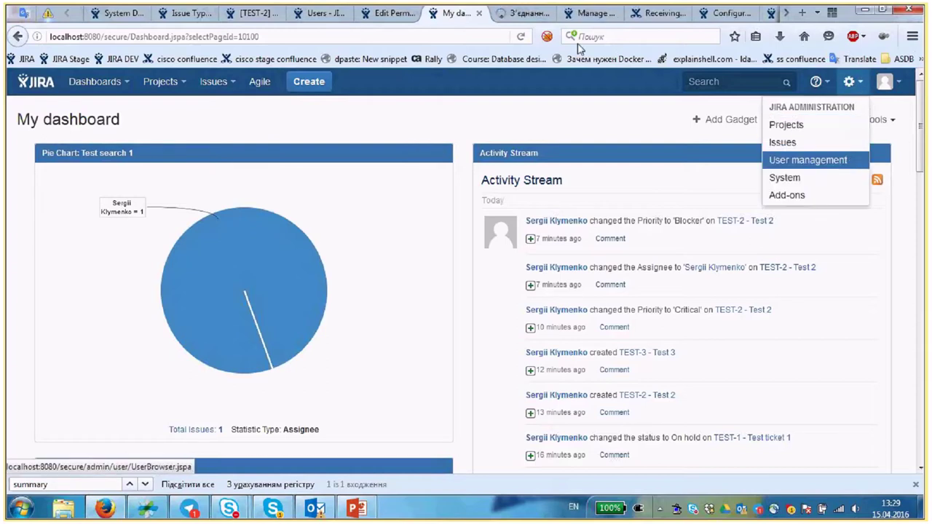
click(533, 18)
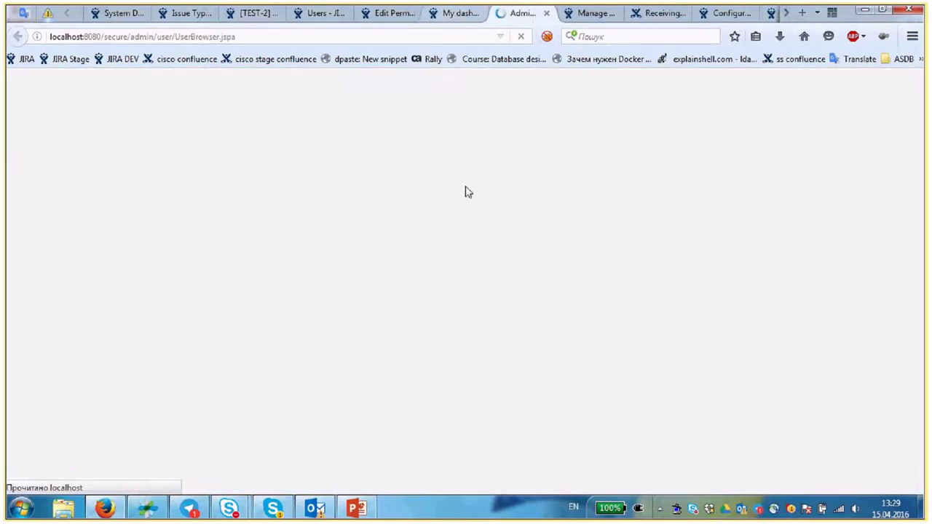
click(405, 306)
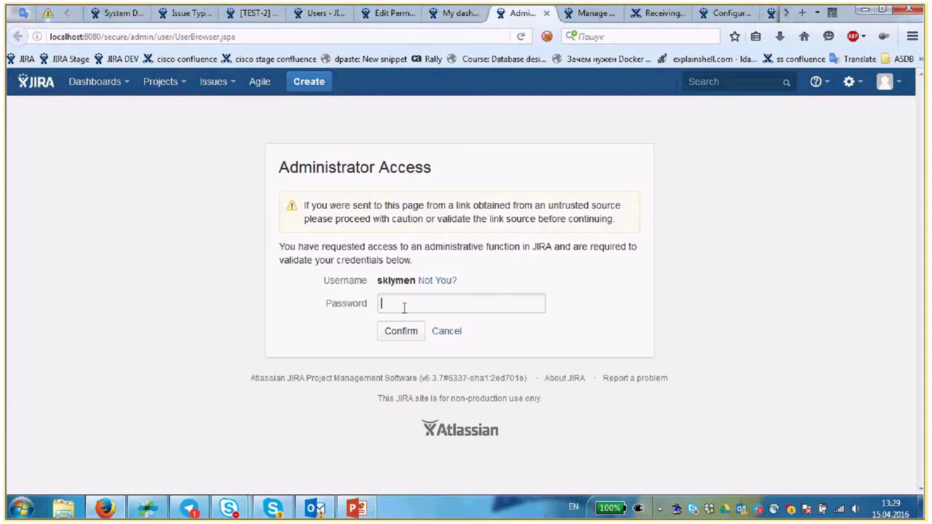
text(*******)
key(Return)
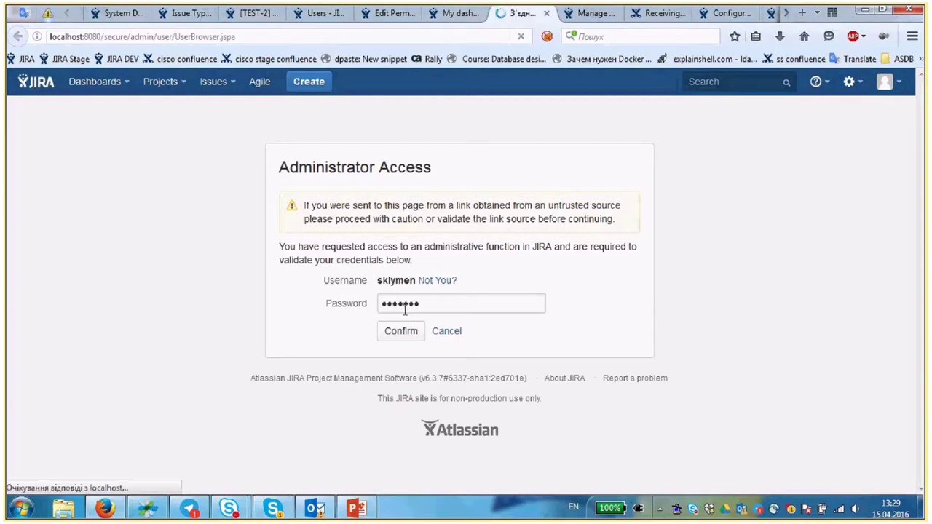
click(468, 10)
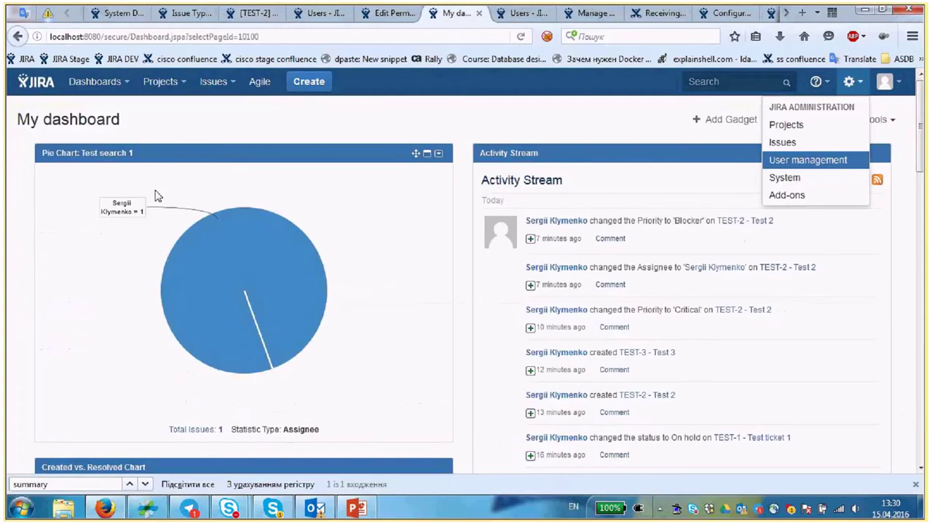
click(519, 15)
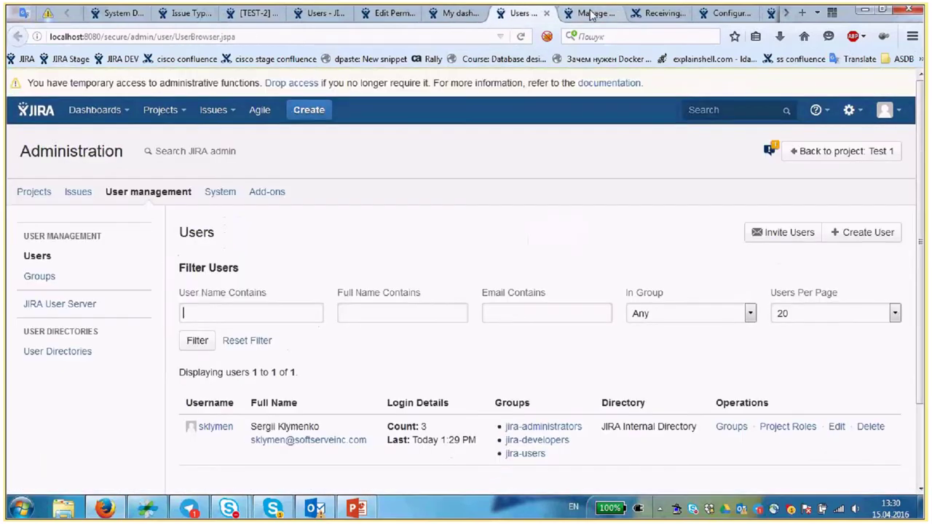
- Fill the new user form: username 'Test user 1', a password, full name 'Test', an e-mail
click(863, 232)
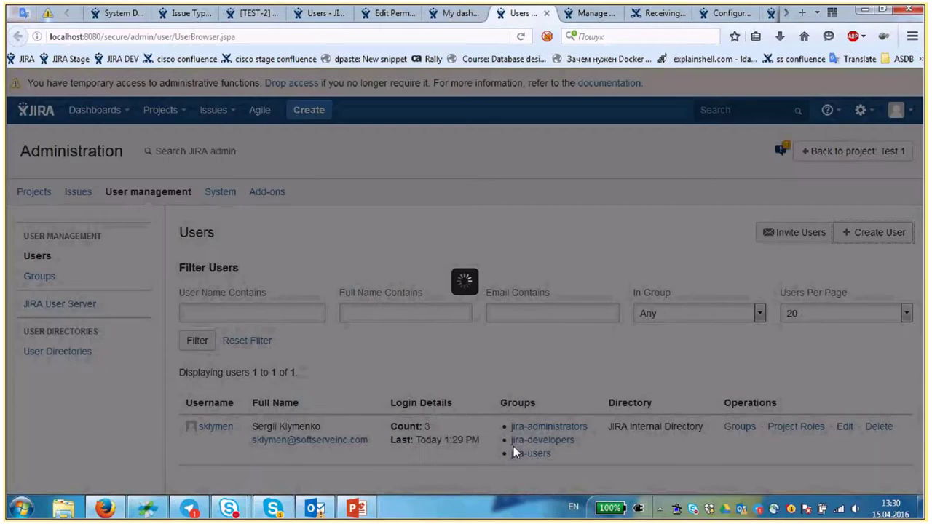
text(Tes)
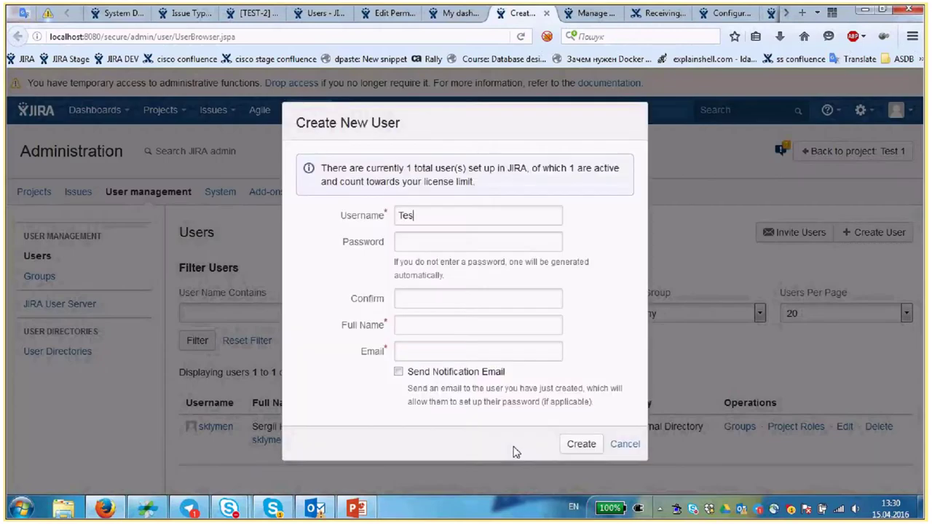
text(t user 1)
click(437, 243)
text(1234567)
click(464, 328)
text(Test)
key(Tab)
text(te)
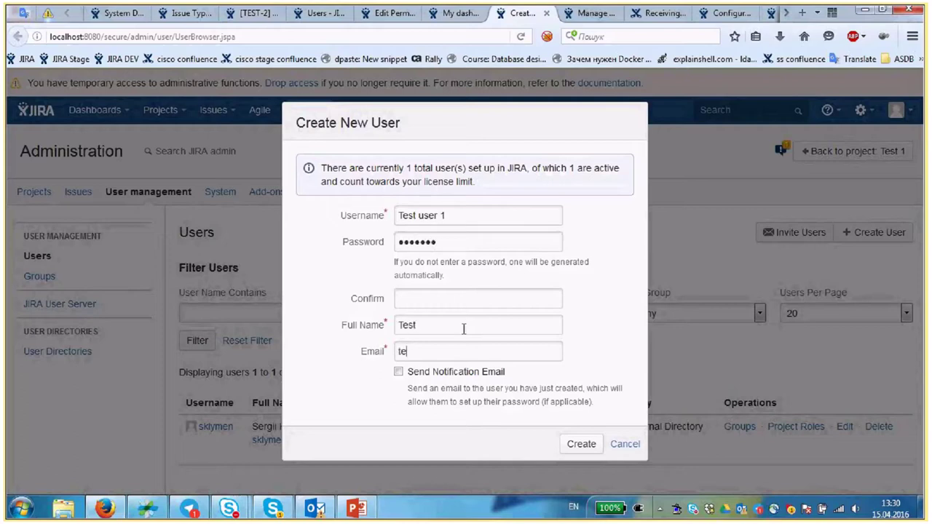
text(st@localhost.com)
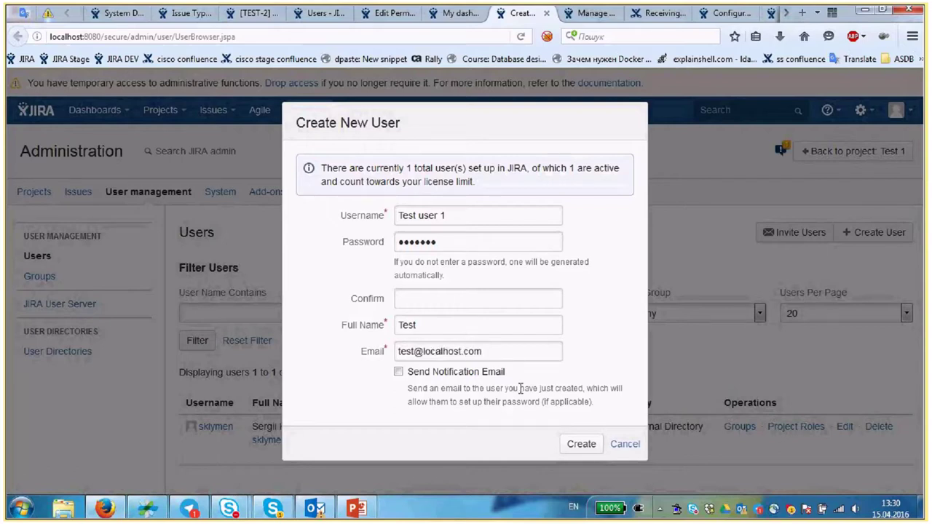
- Submit the user, add the missing password confirmation, and finish creating the account
click(583, 444)
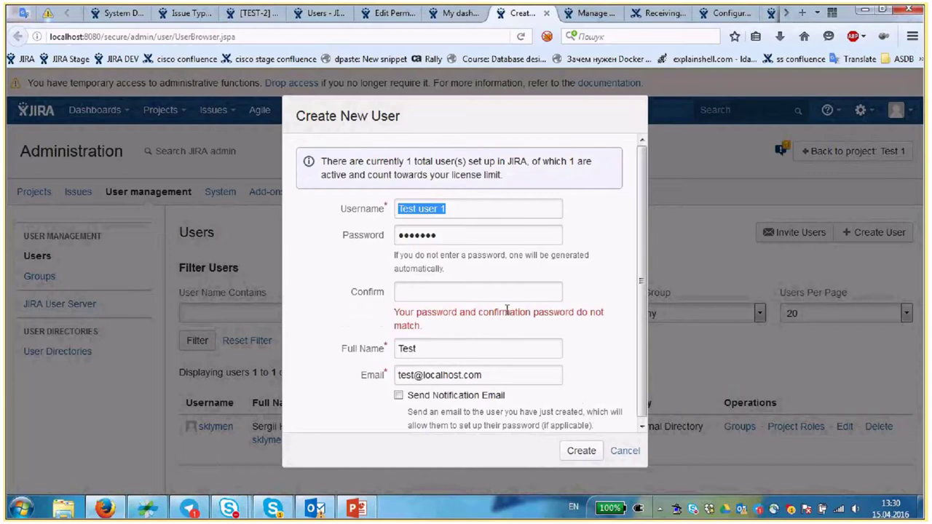
click(466, 290)
text(*******)
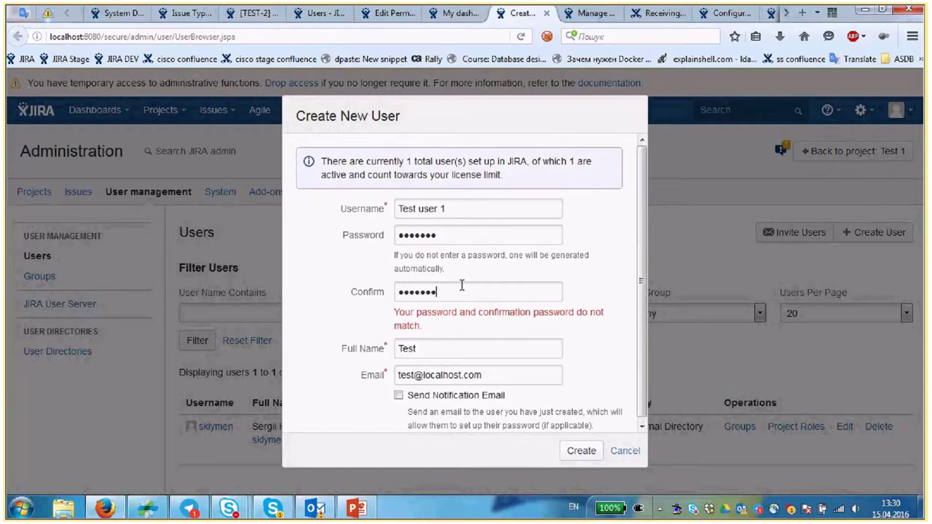
key(Return)
click(252, 13)
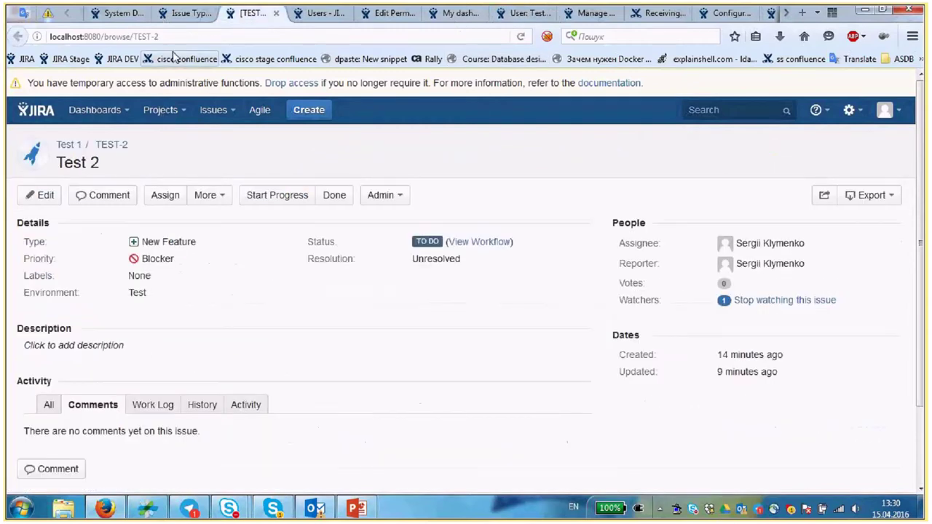
- Open TEST-1 by editing the address and resume progress on Test ticket 1
click(172, 34)
click(173, 34)
key(BackSpace)
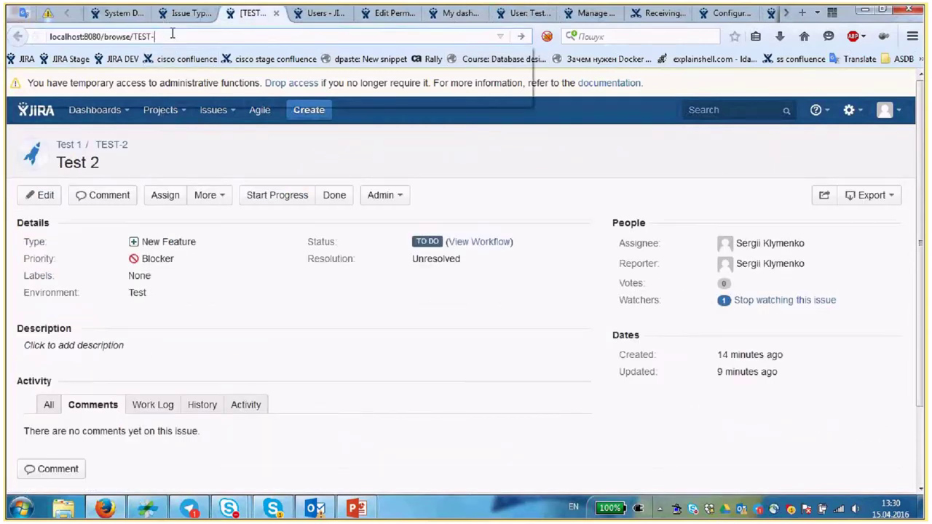
text(1)
key(Return)
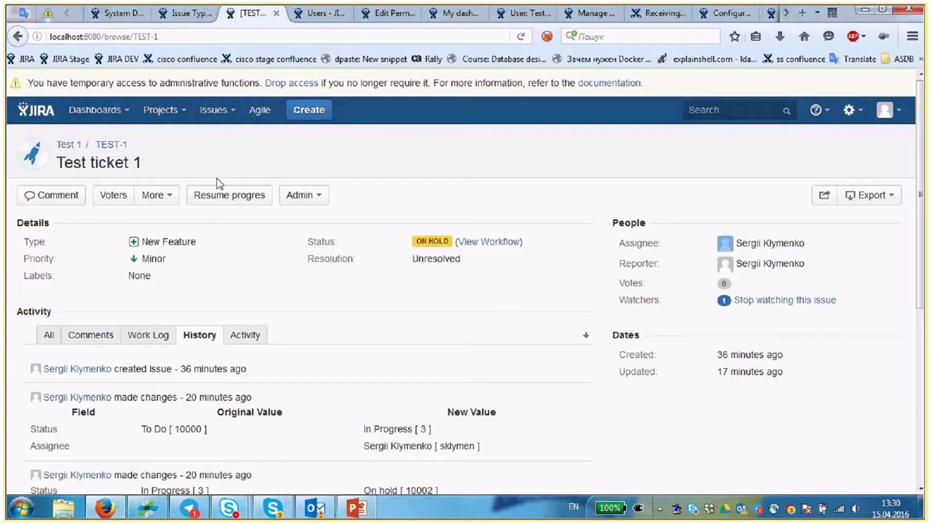
double_click(776, 243)
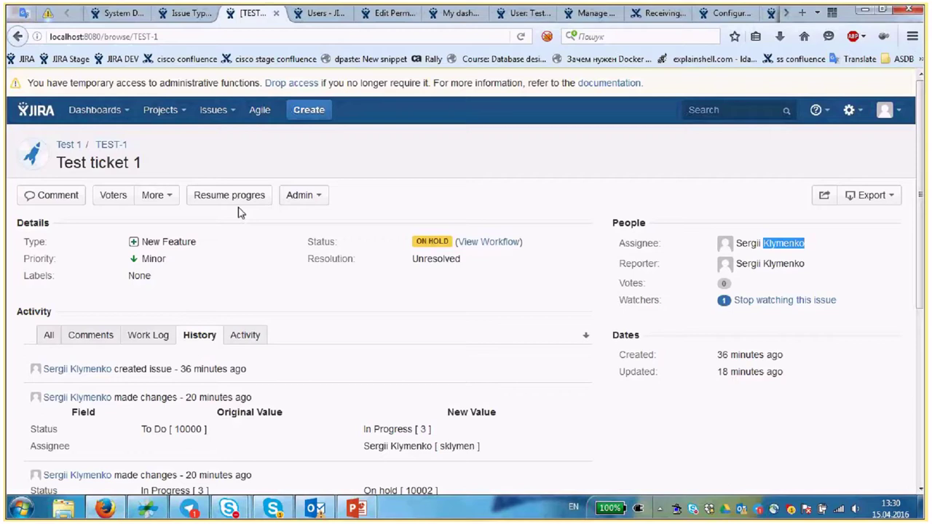
click(229, 195)
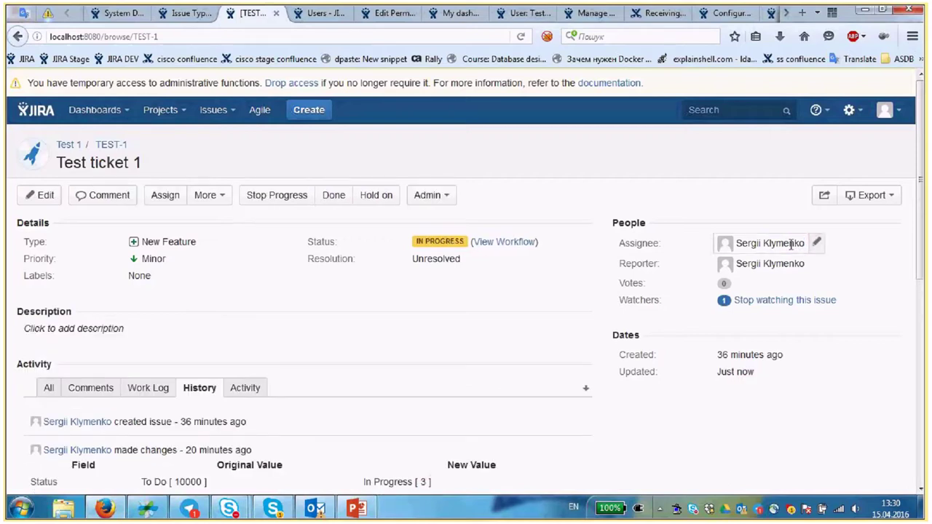
- Reload the TEST-1 issue page via the address bar
double_click(791, 244)
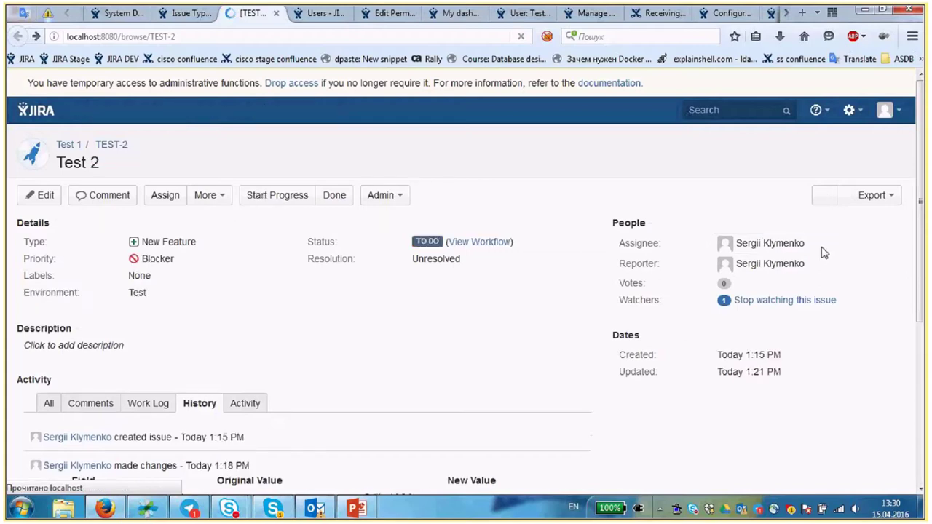
click(769, 243)
click(193, 35)
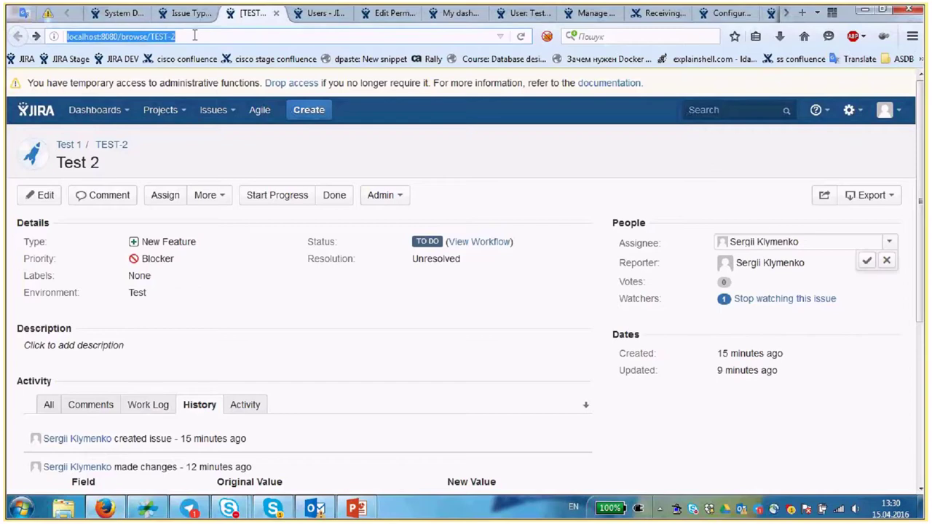
click(193, 35)
key(BackSpace)
text(1)
key(Return)
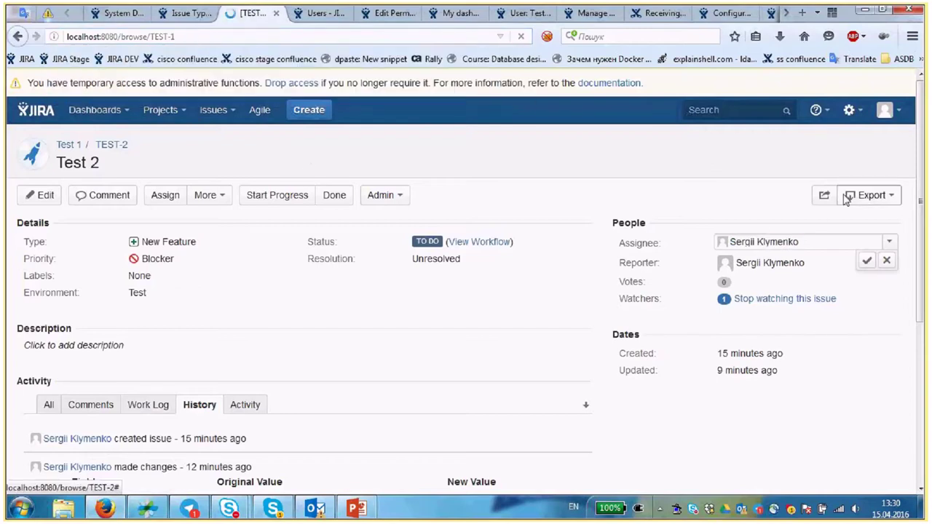
- Set Test ticket 1's assignee to Unassigned from the suggestions list
click(801, 242)
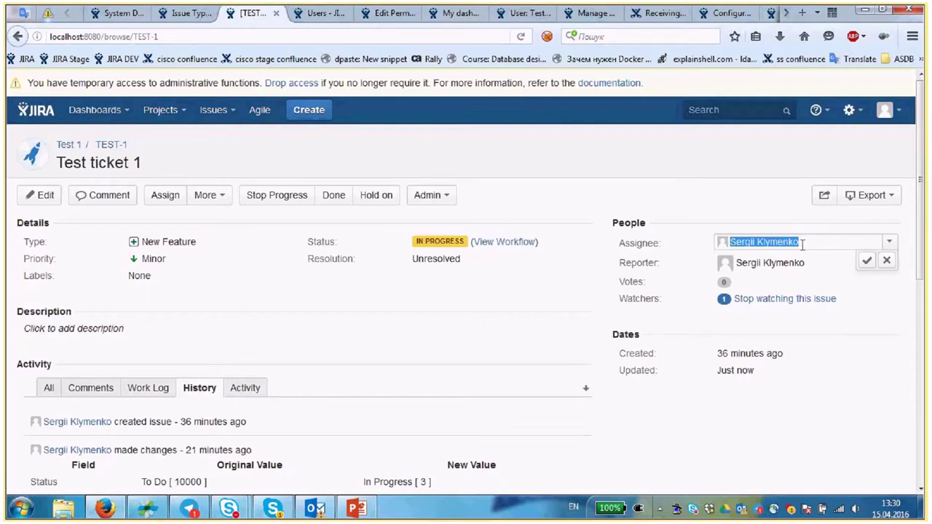
text(s)
key(BackSpace)
text(Te)
key(BackSpace)
key(BackSpace)
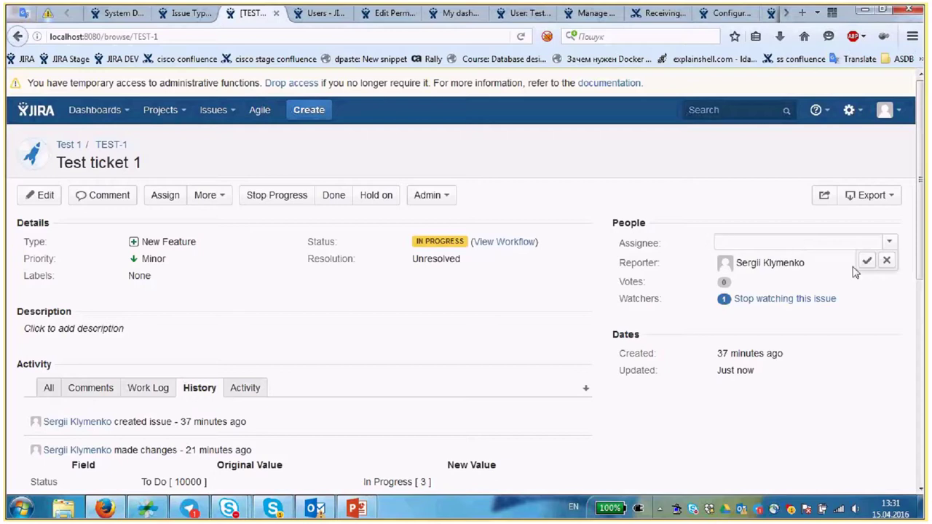
click(889, 243)
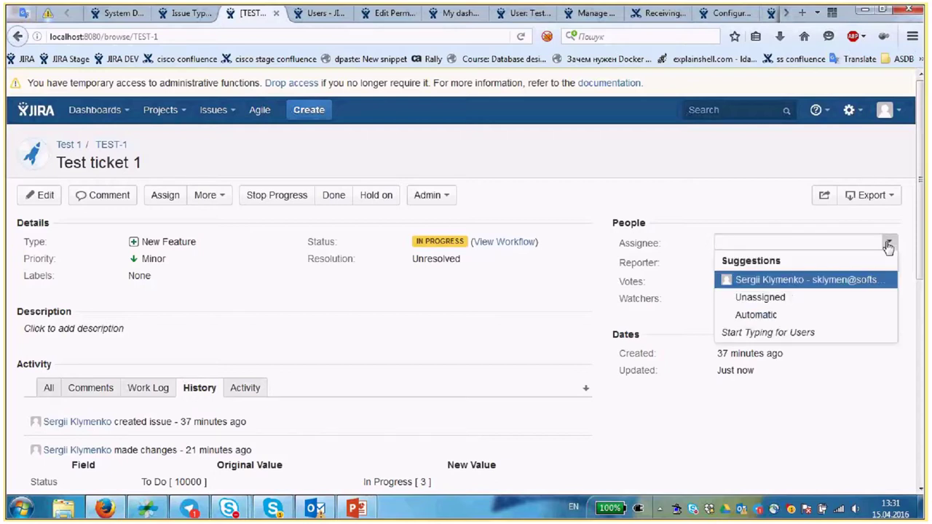
click(789, 303)
- On the User: Test admin page, choose Edit Groups from the Actions menu
click(607, 16)
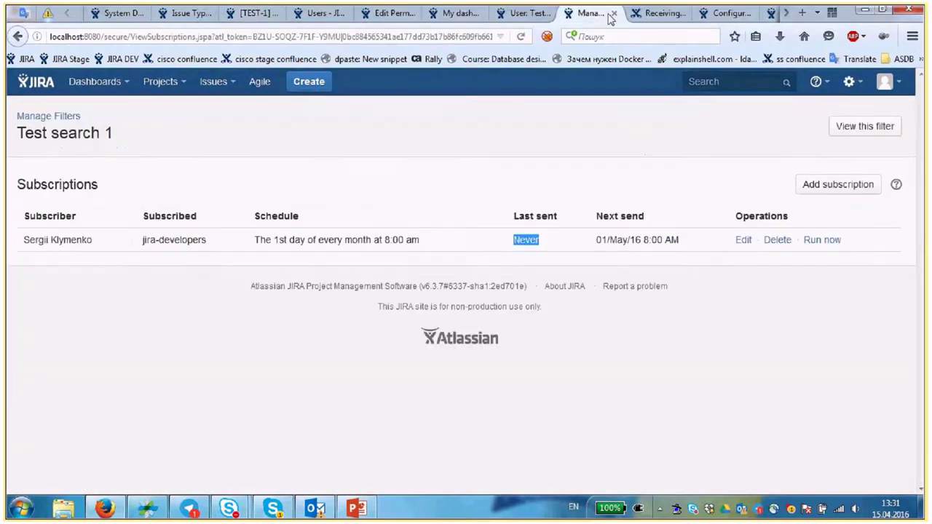
click(526, 13)
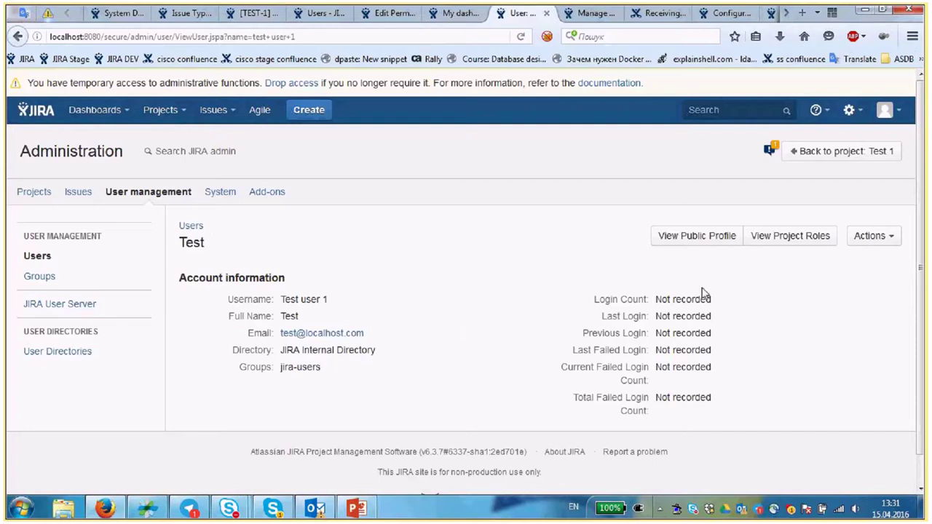
click(868, 237)
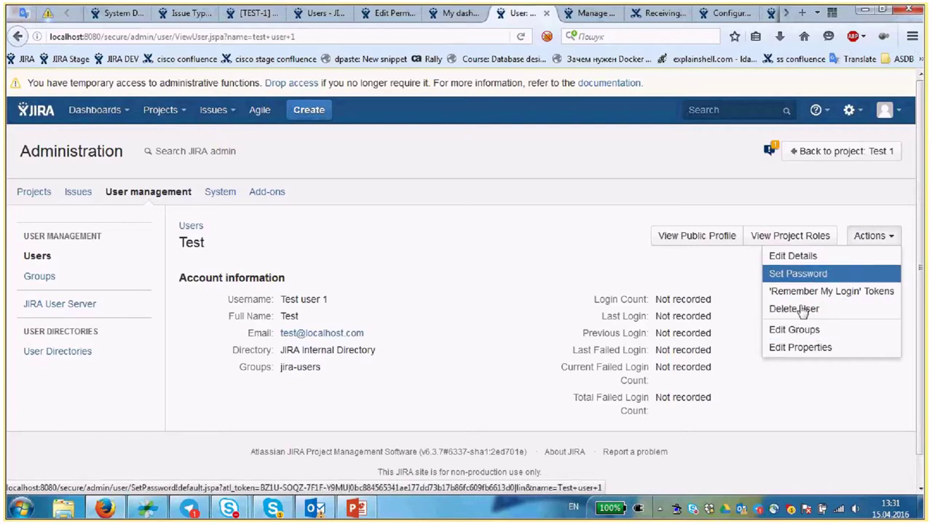
click(778, 329)
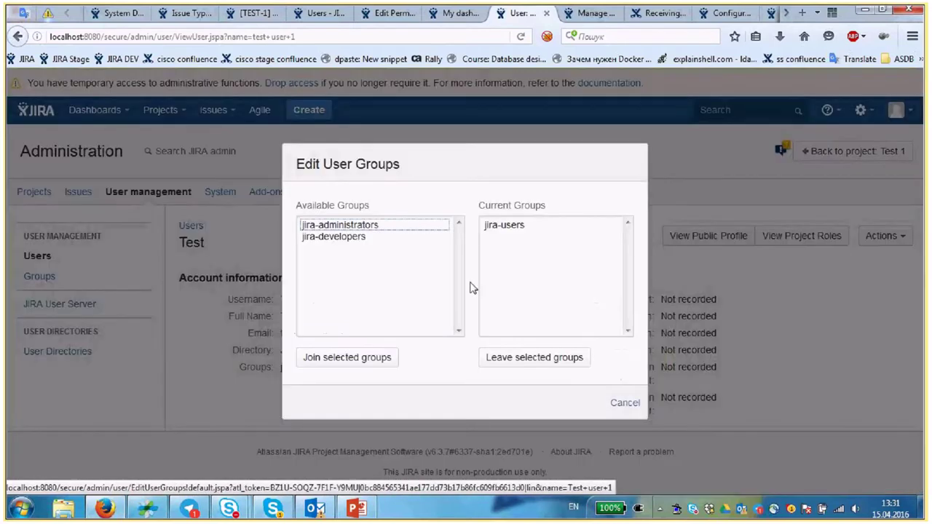
- Join the test user to the jira-developers group and go back to the permission scheme page
click(354, 237)
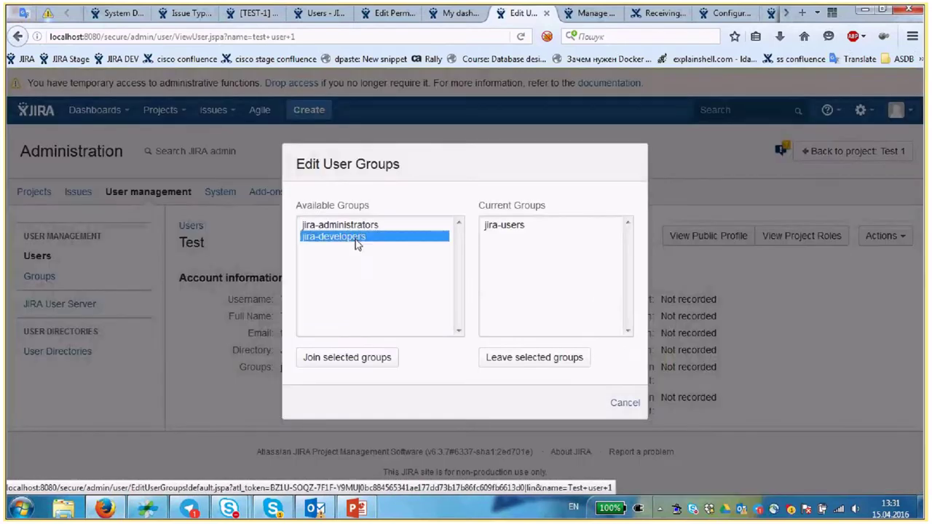
click(390, 359)
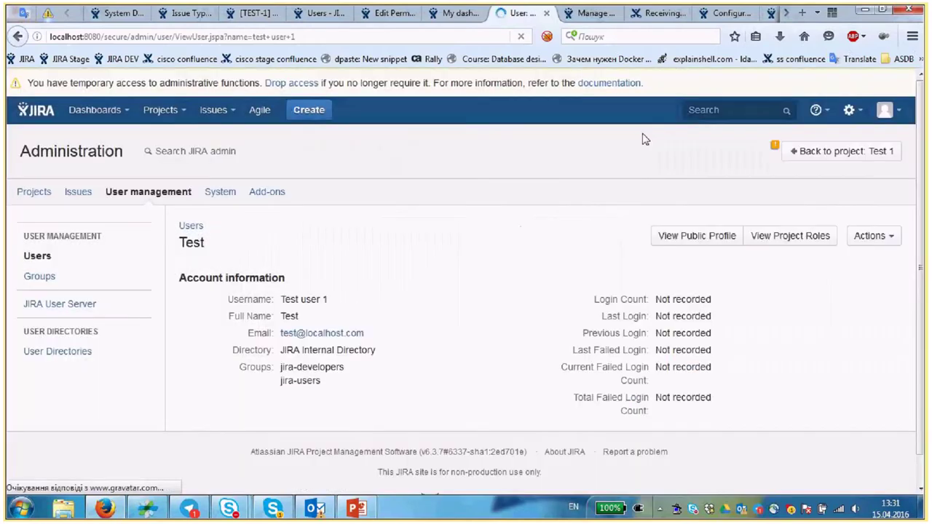
click(388, 13)
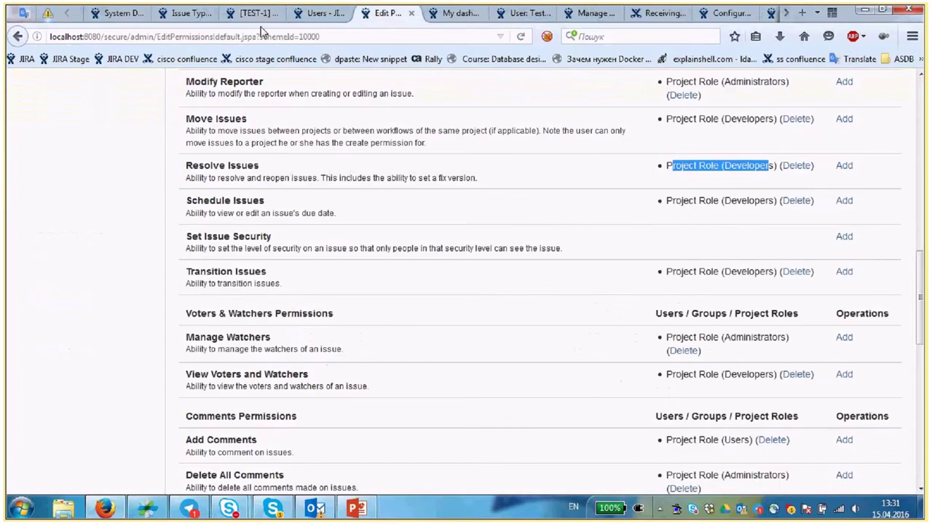
- On Test ticket 1, type 'T' as assignee, get No Matches, and clear the field
click(259, 14)
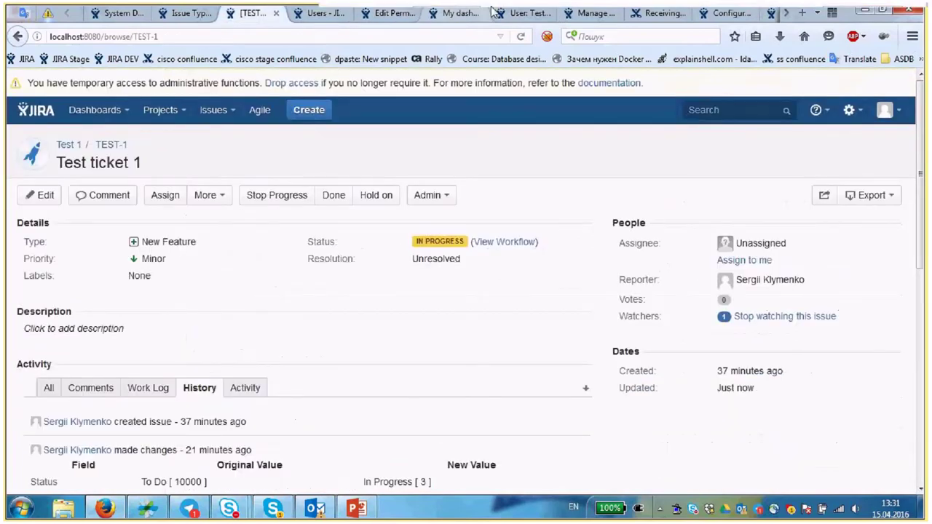
click(502, 59)
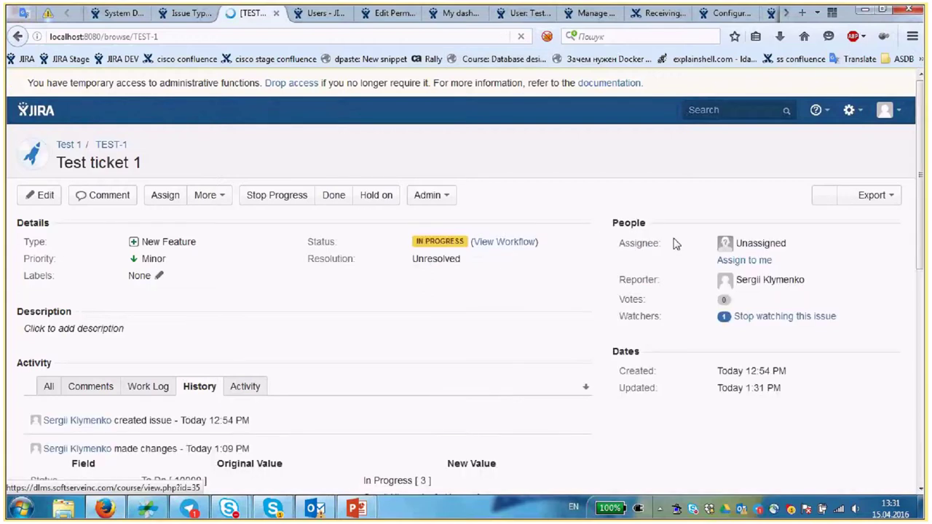
click(770, 244)
text(T)
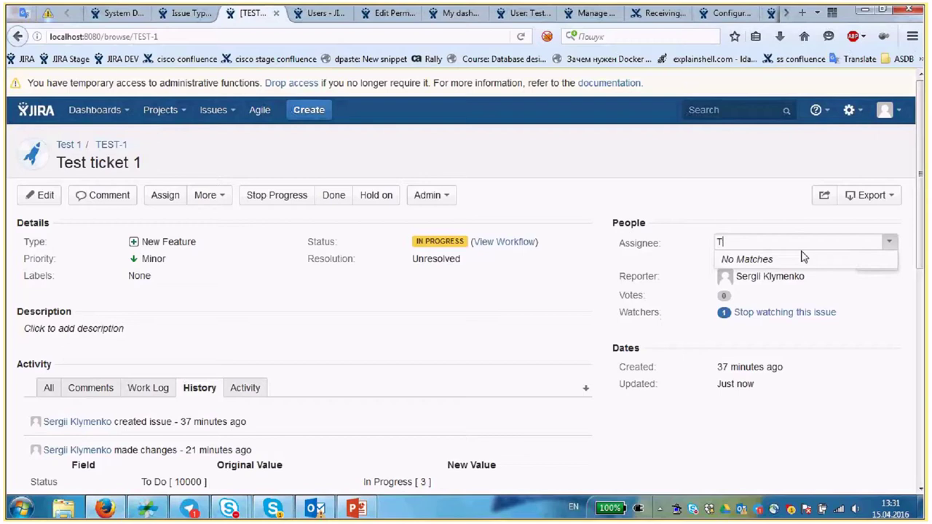
key(BackSpace)
click(215, 202)
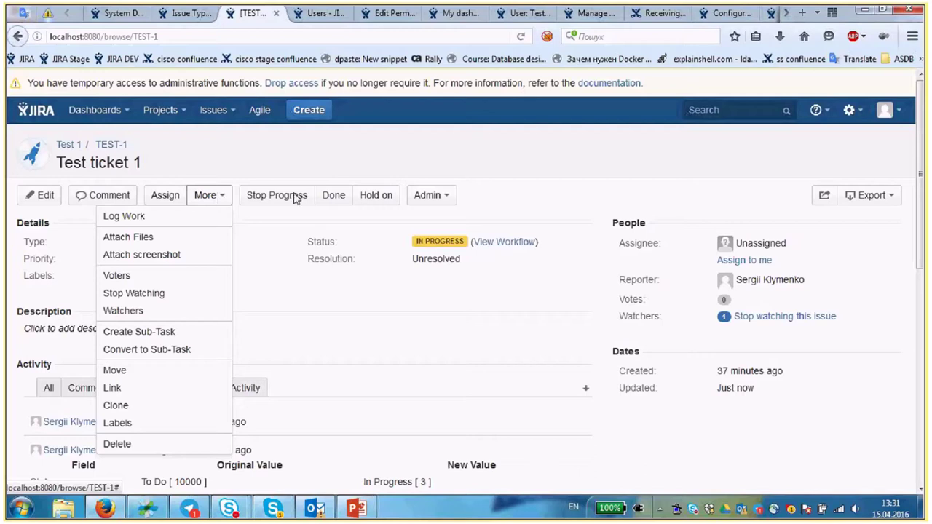
- Run the Permission Helper for user Test on TEST-1 with the Assignable User permission
click(429, 195)
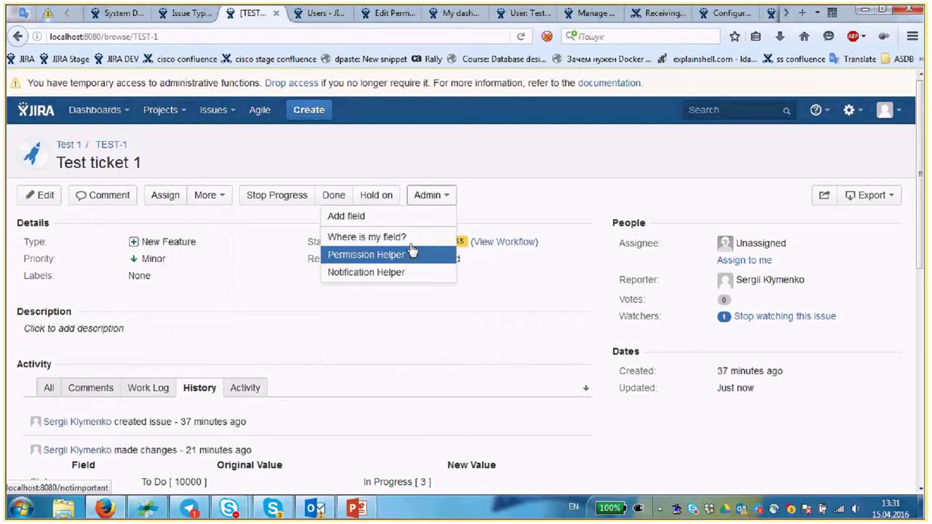
click(444, 259)
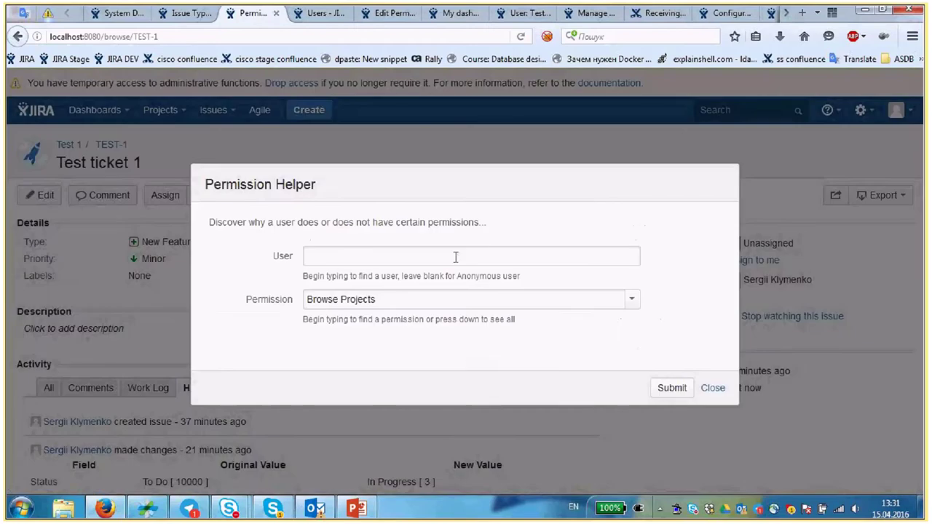
text(Te)
click(463, 291)
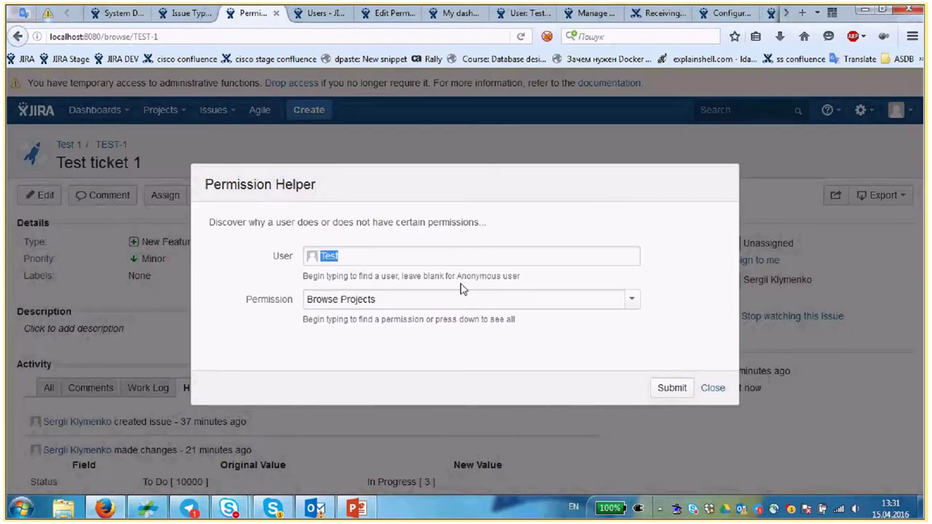
click(632, 301)
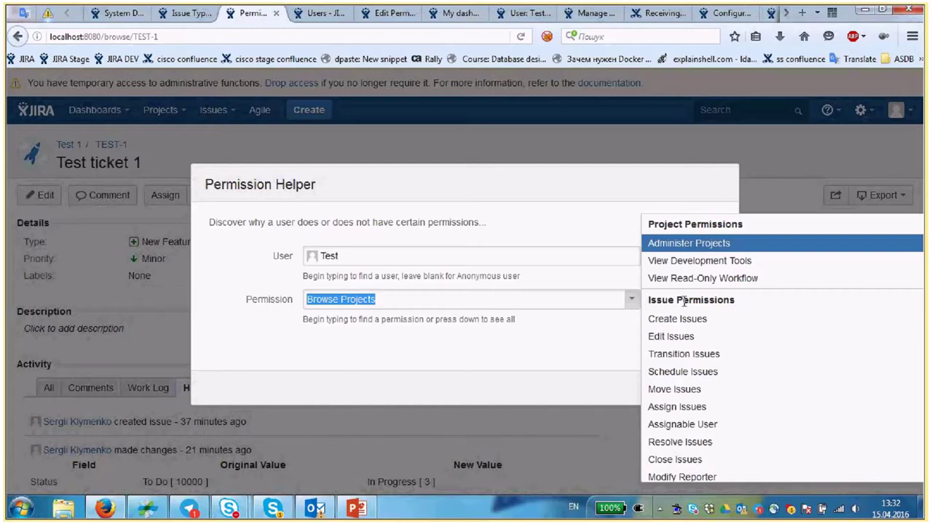
scroll(685, 302, down, 2)
click(681, 339)
click(631, 301)
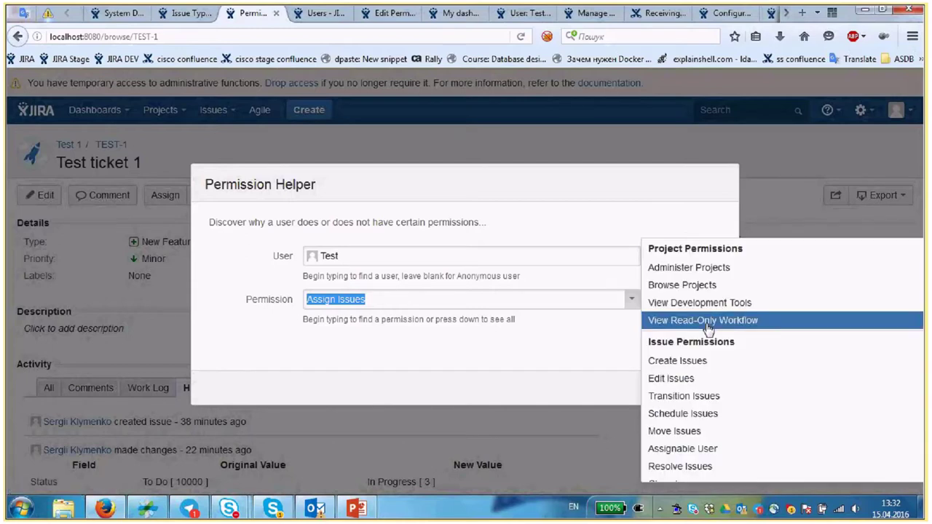
scroll(714, 385, down, 2)
click(722, 354)
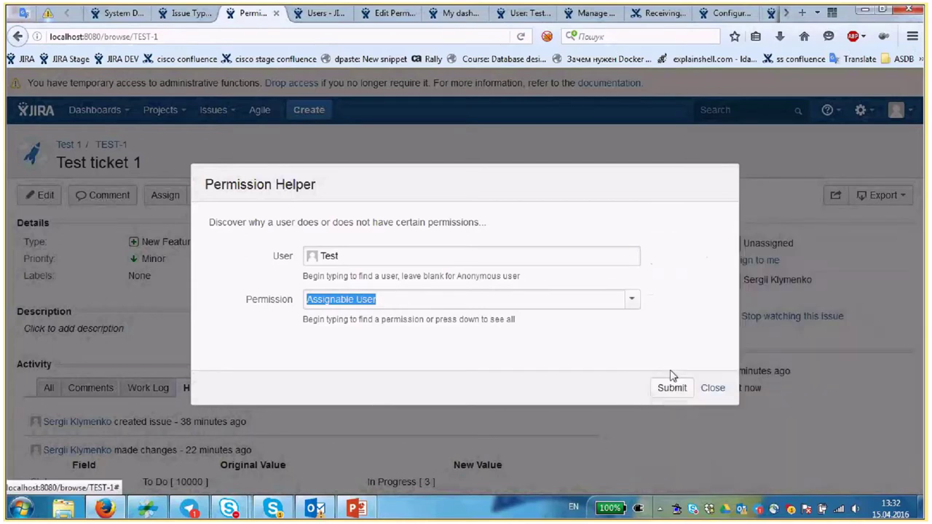
click(672, 387)
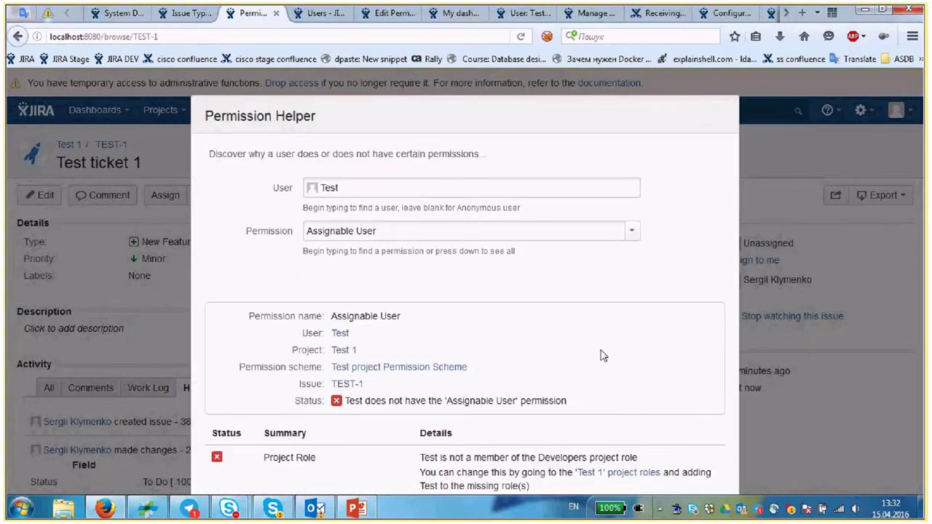
- Highlight the missing-permission message and open the Test 1 project roles page in a new tab
drag(520, 401, 450, 405)
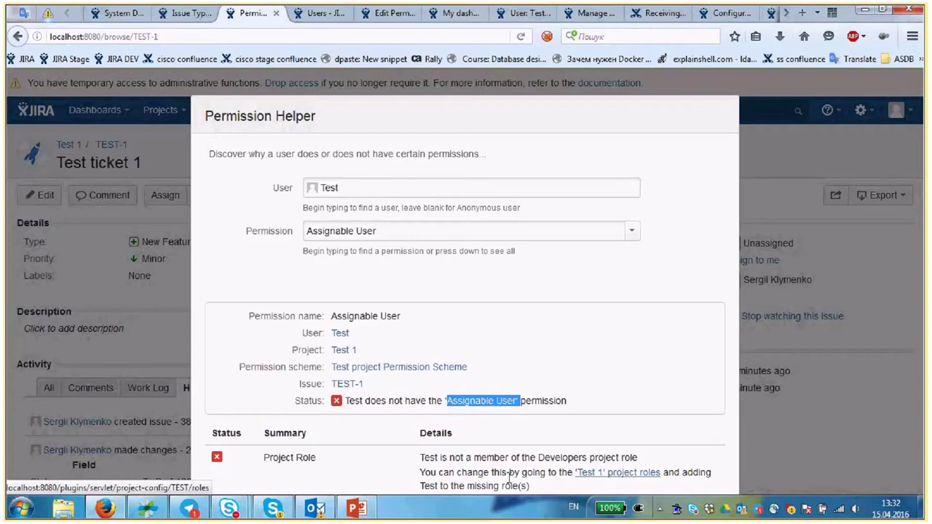
middle_click(617, 473)
click(321, 12)
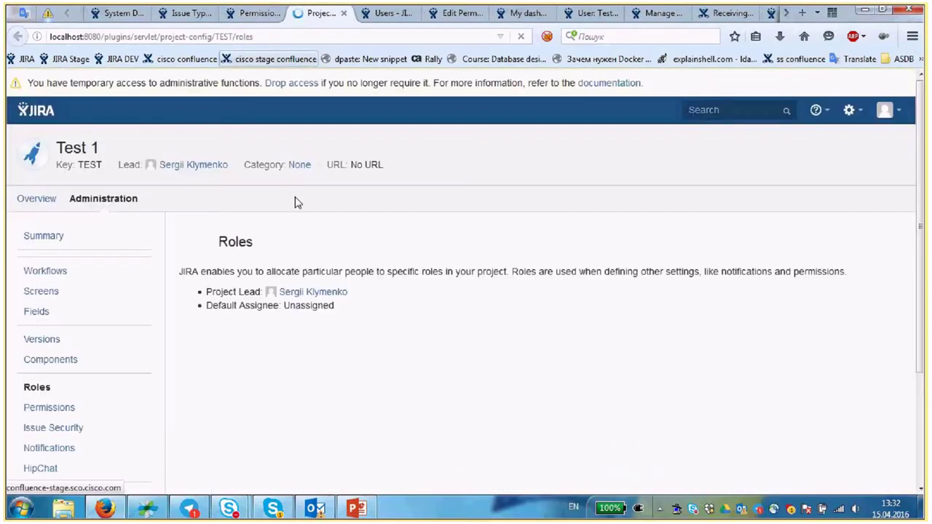
- Add the jira-developers group to the Developers role and update it
scroll(392, 220, down, 4)
scroll(390, 221, up, 2)
click(610, 235)
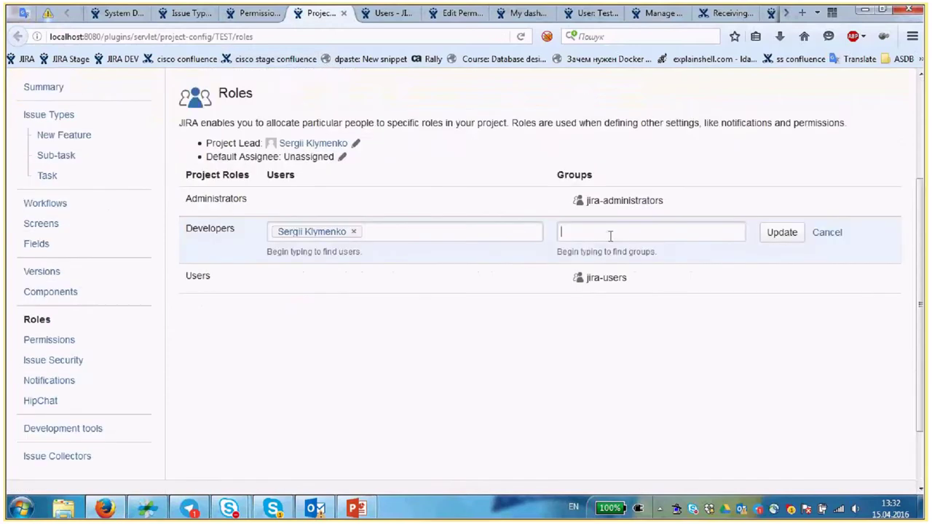
text(jir)
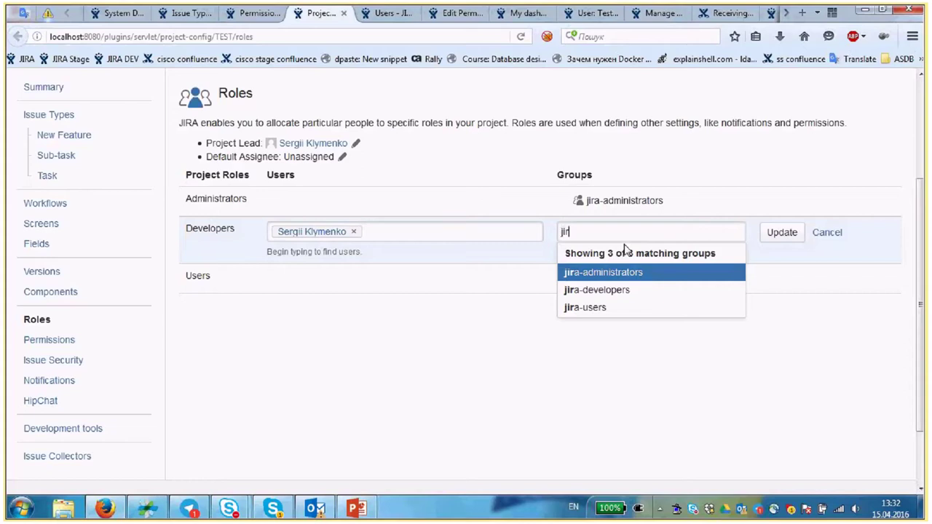
click(596, 290)
click(795, 237)
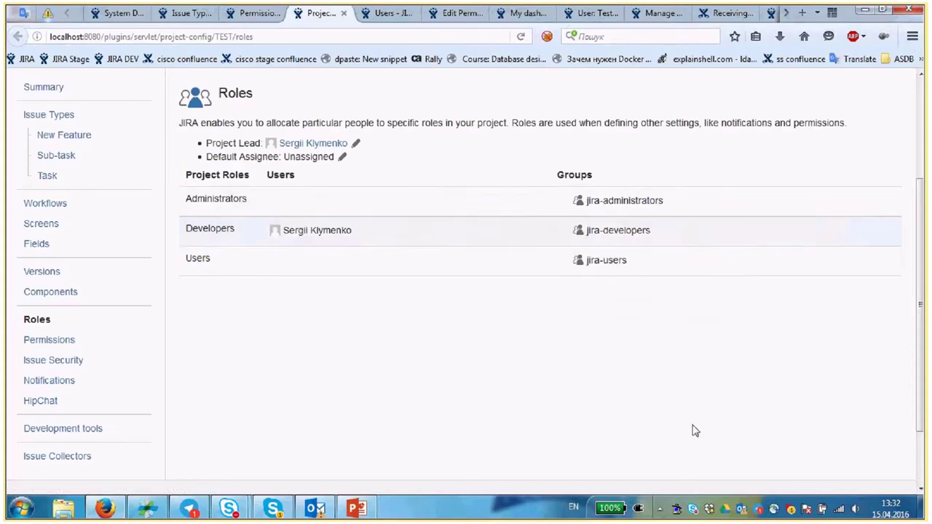
- Return to the Permission Helper tab and close the dialog
click(233, 18)
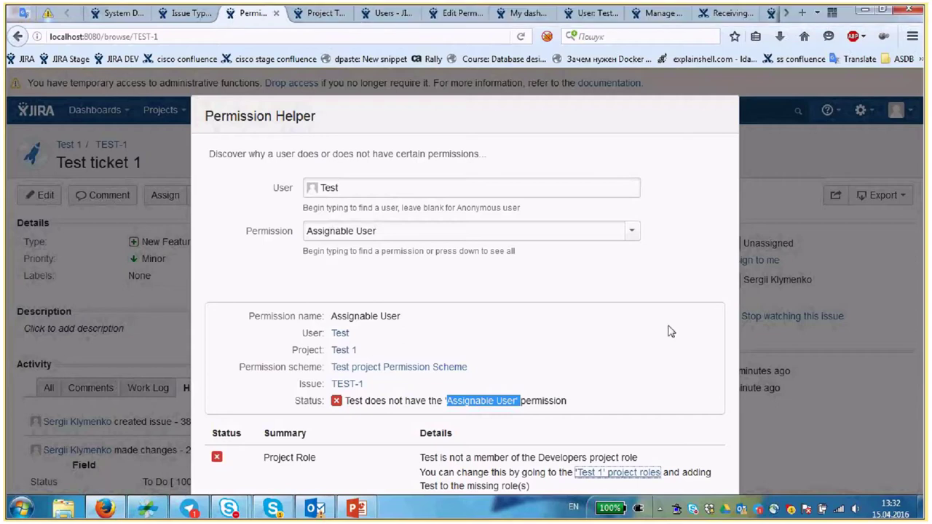
drag(668, 330, 658, 296)
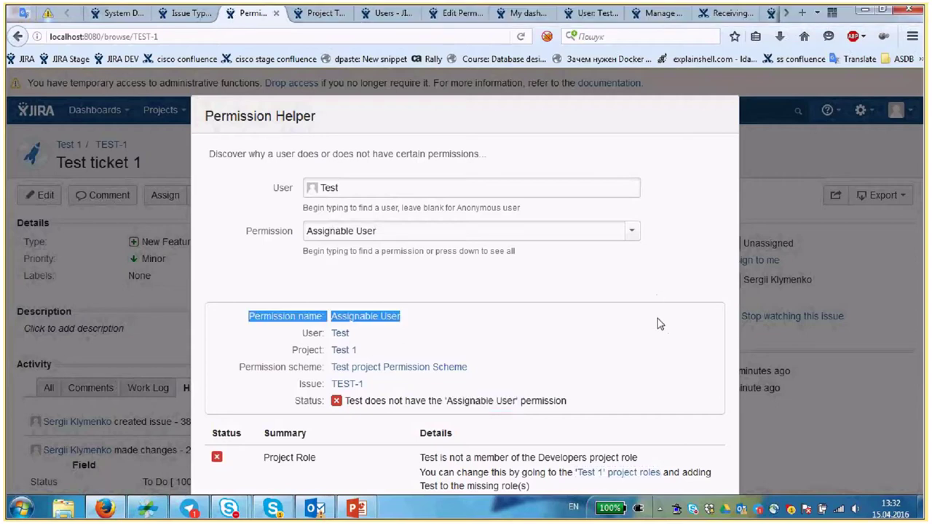
key(Escape)
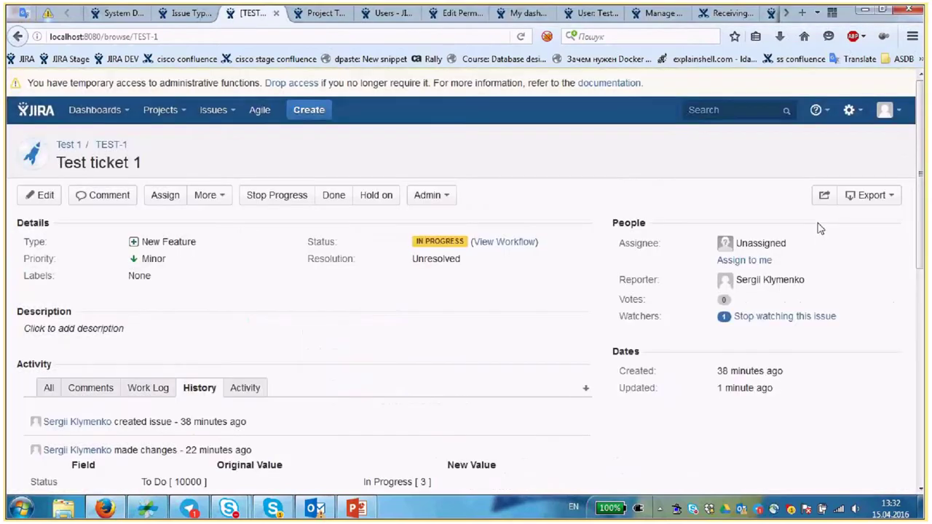
- Reload TEST-1 and set its assignee to user Test
key(F5)
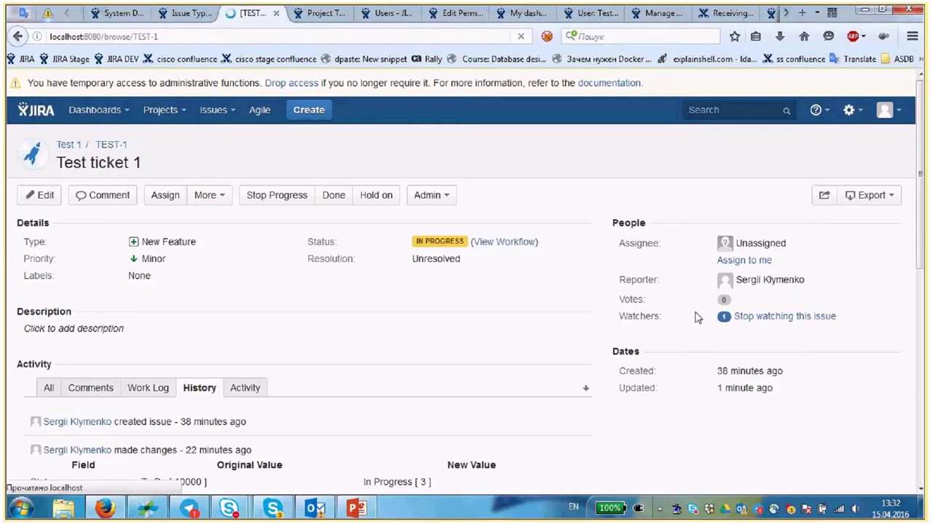
click(794, 249)
text(T)
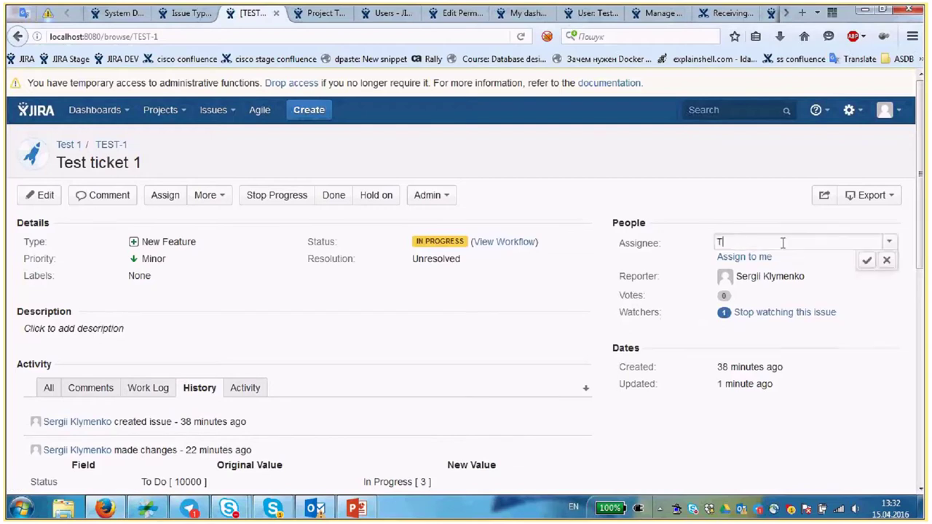
click(777, 273)
click(865, 261)
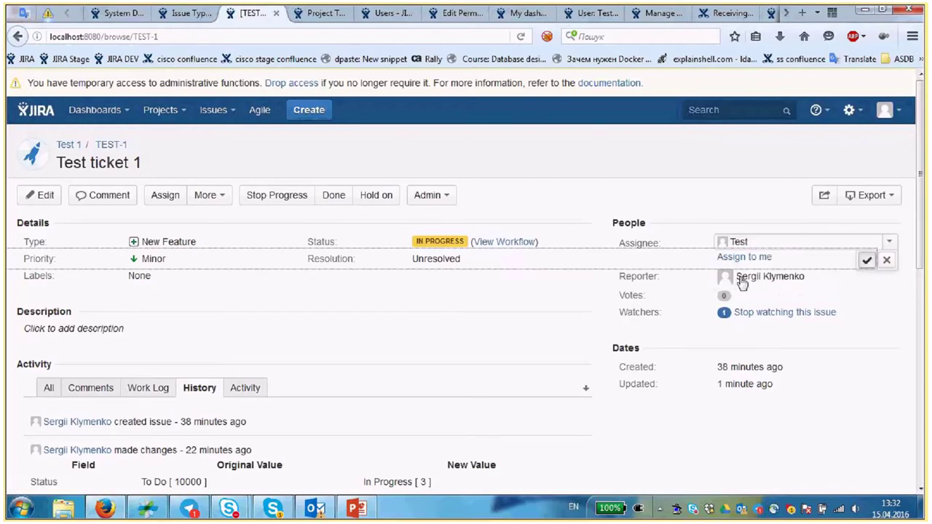
- Open TEST-3 via the address bar and assign it to user Test
click(178, 36)
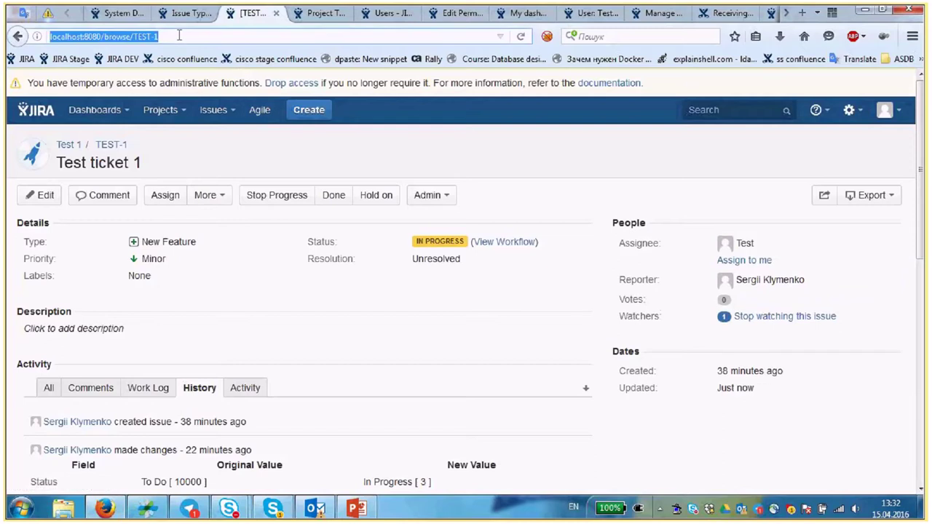
click(179, 36)
key(BackSpace)
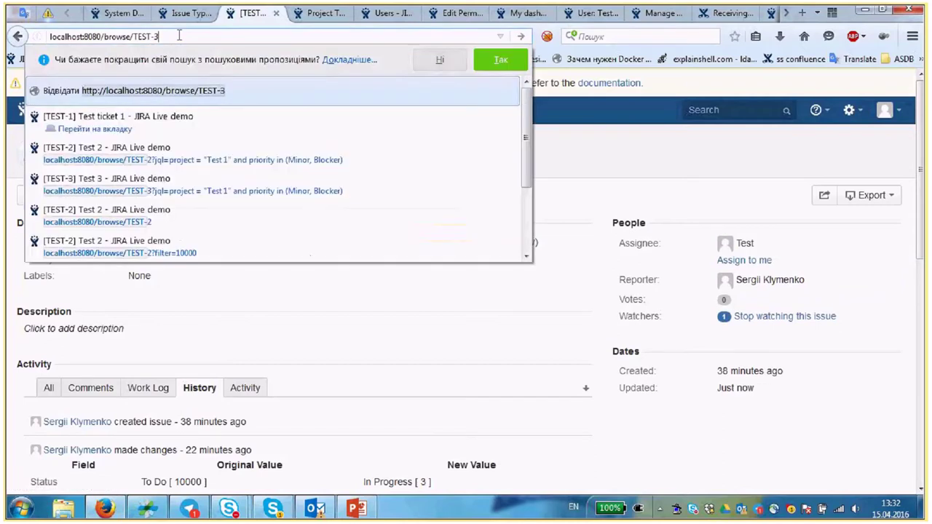
text(3)
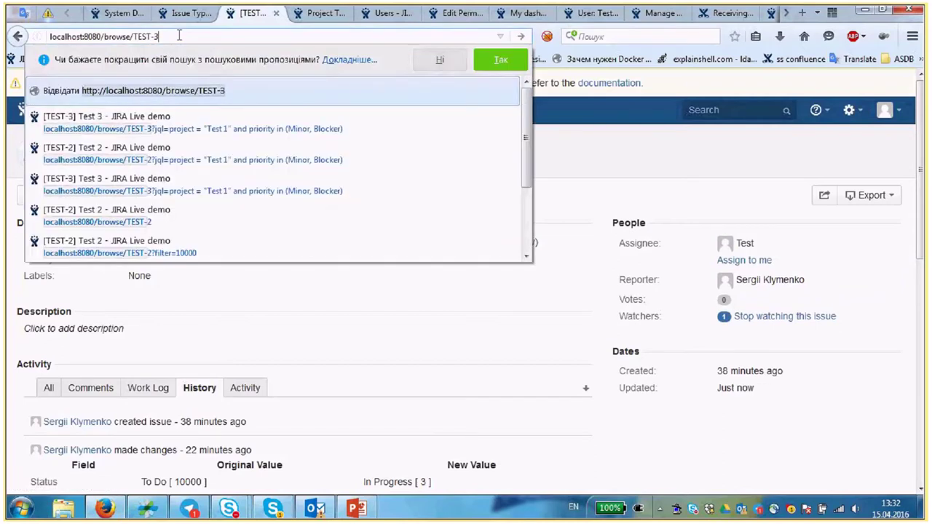
key(Return)
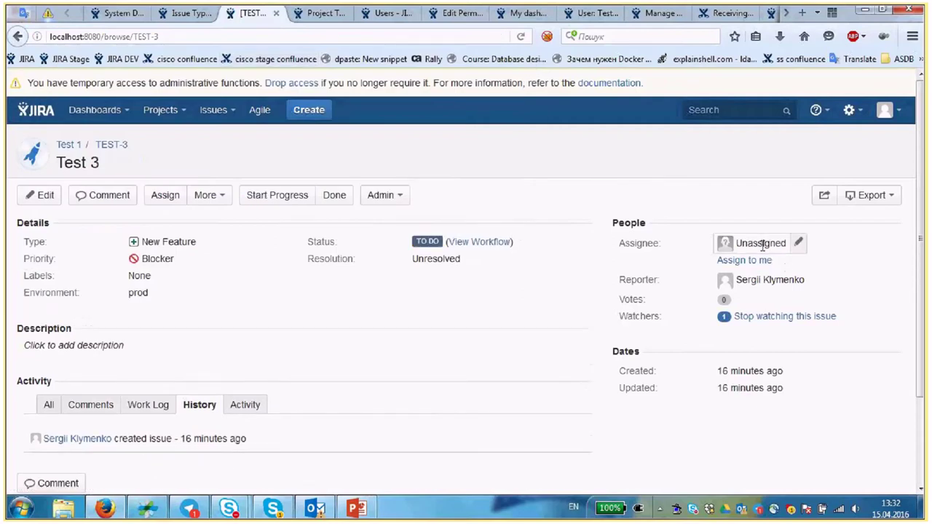
click(763, 247)
text(Test)
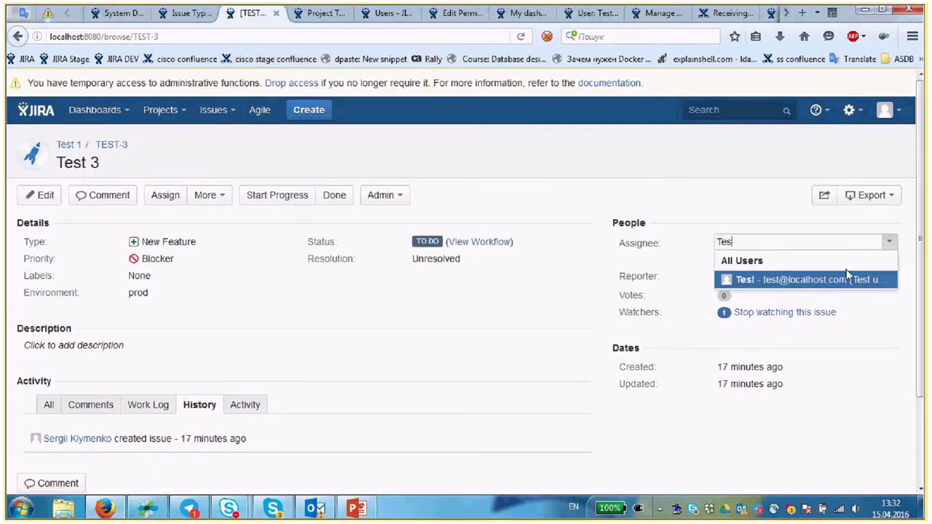
click(868, 277)
click(866, 260)
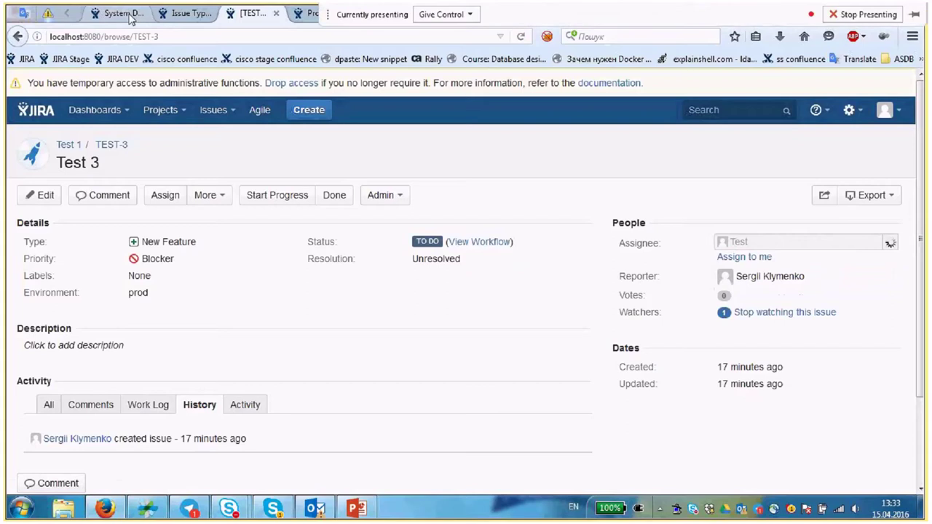
click(131, 16)
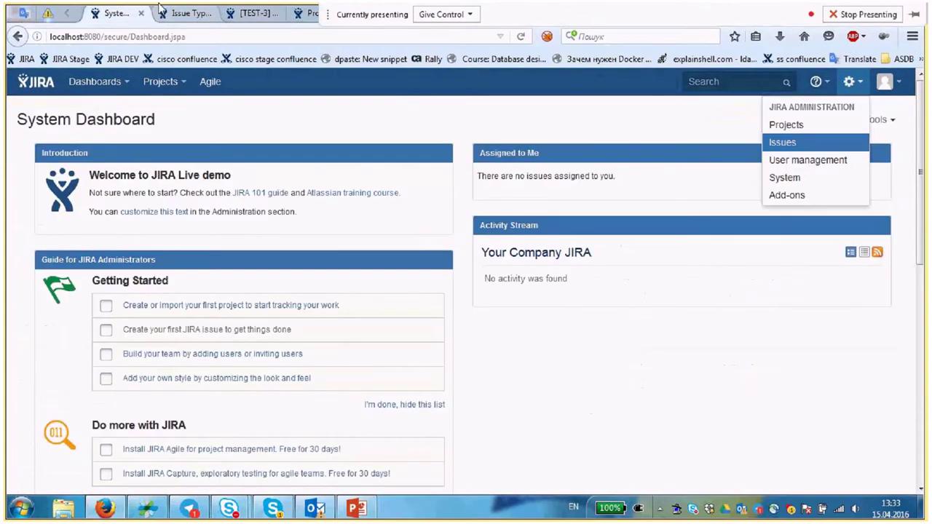
- Return to My dashboard and refresh the Test search 1 pie chart gadget from its menu
click(309, 16)
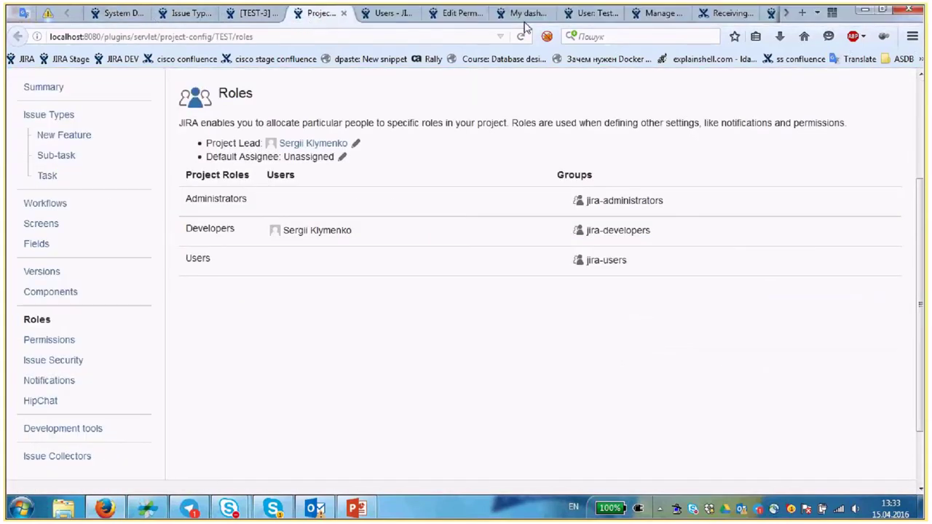
click(525, 22)
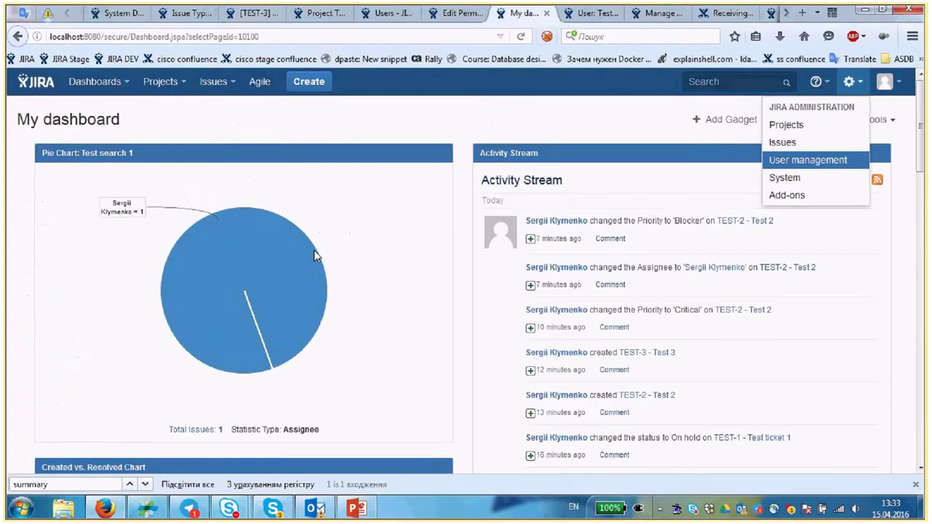
click(438, 153)
click(374, 246)
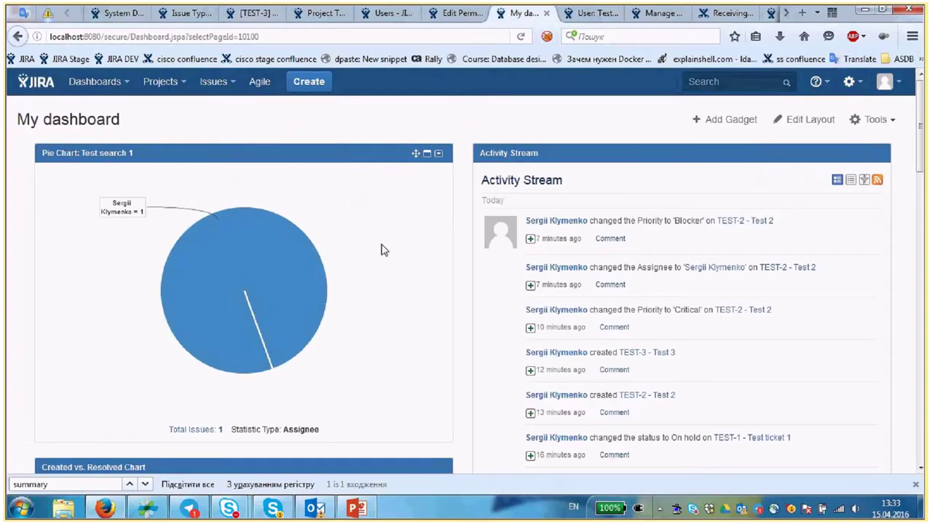
click(438, 155)
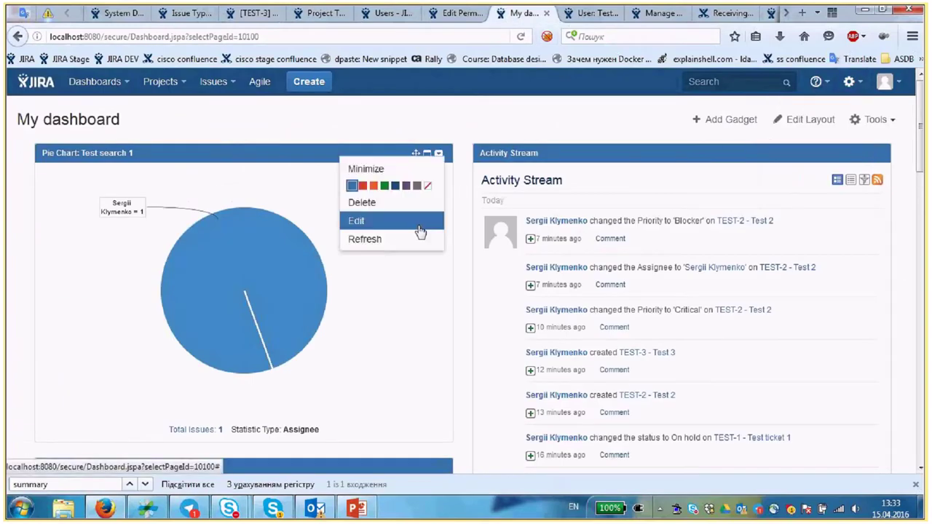
click(418, 241)
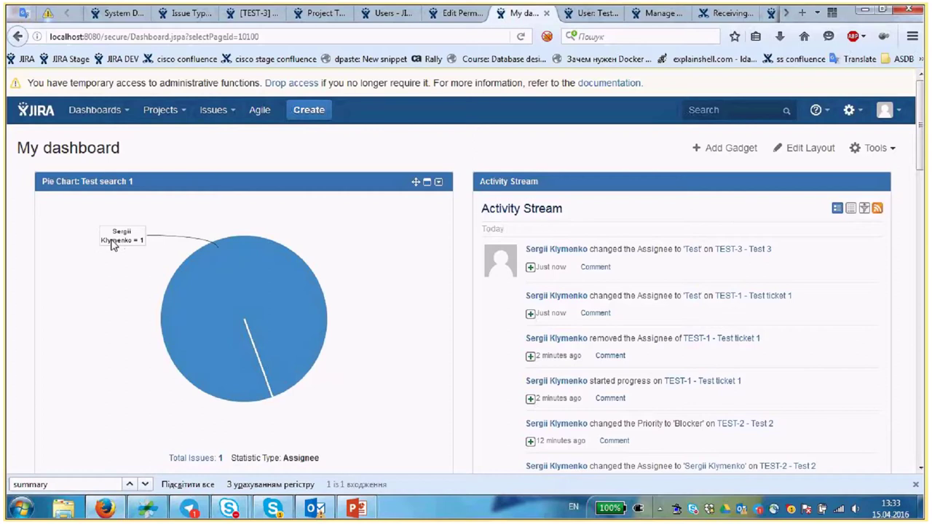
- Open Test search 1 and delete its assignee condition, leaving createdDate >= -1d, then rerun it
click(233, 118)
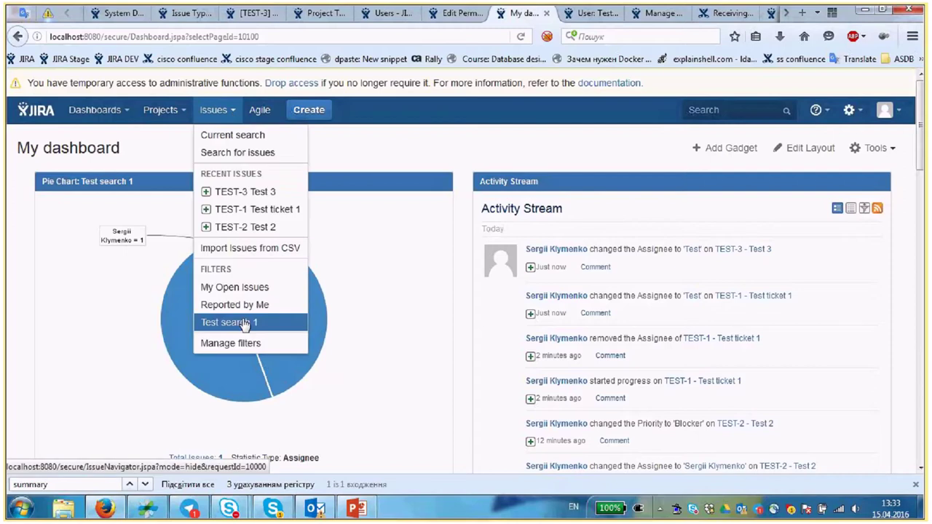
middle_click(610, 59)
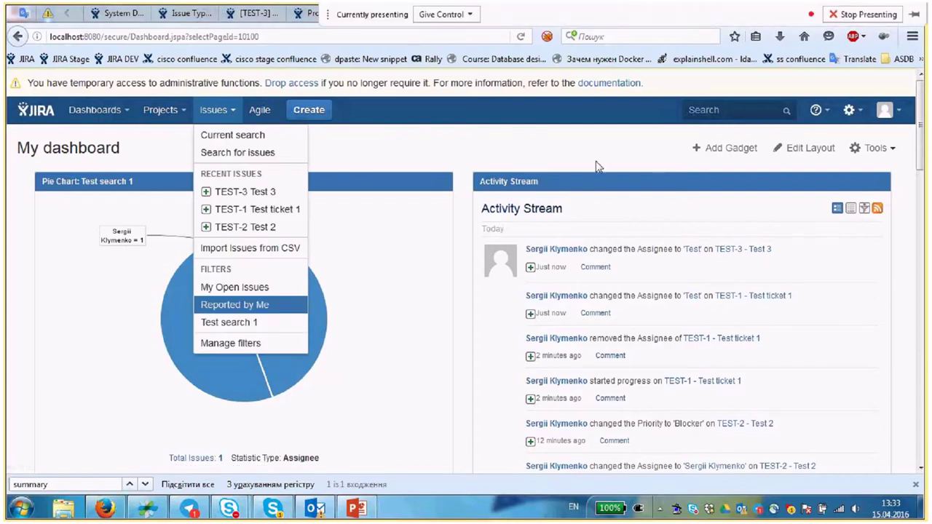
click(591, 15)
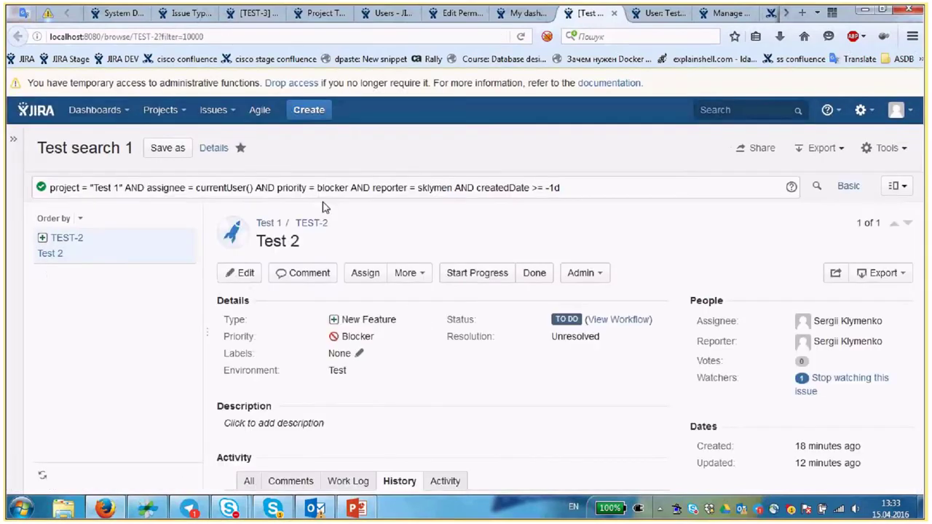
drag(254, 188, 137, 187)
key(BackSpace)
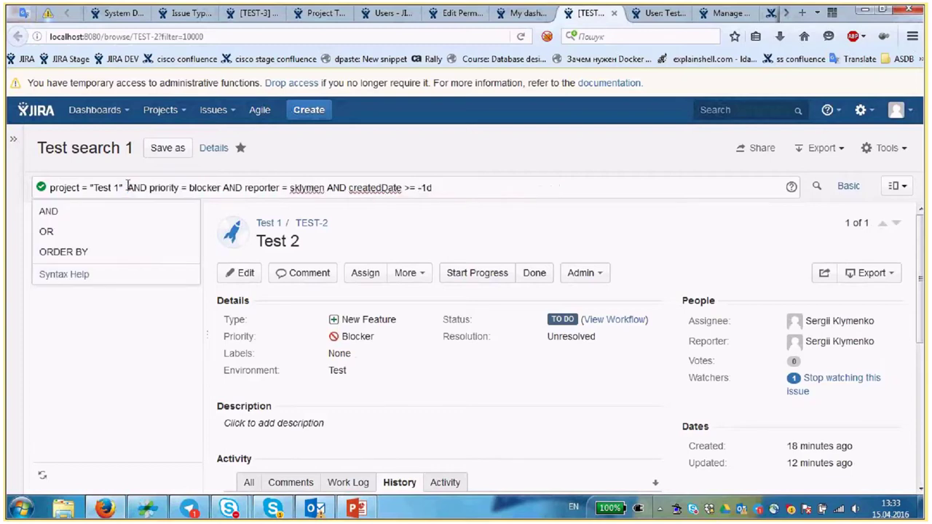
key(BackSpace)
key(BackSpace)
key(BackSpace)
key(BackSpace)
click(603, 189)
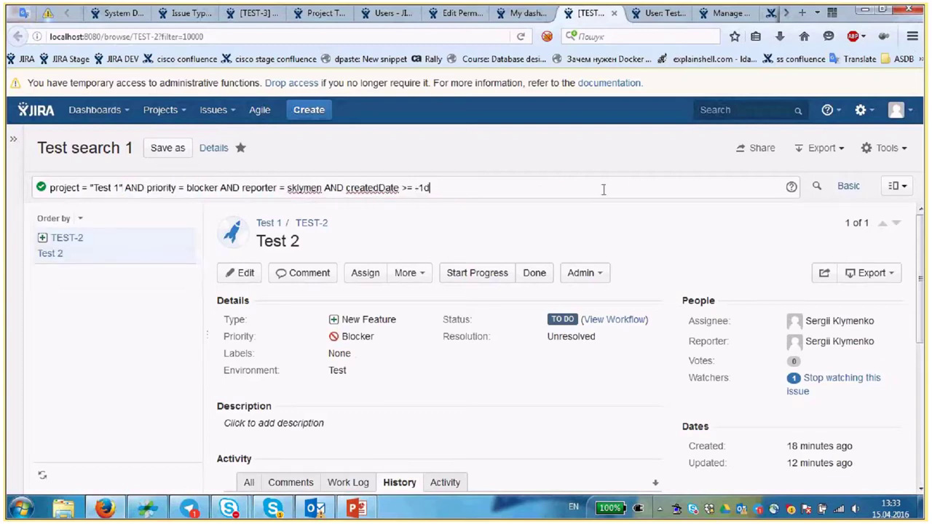
key(Return)
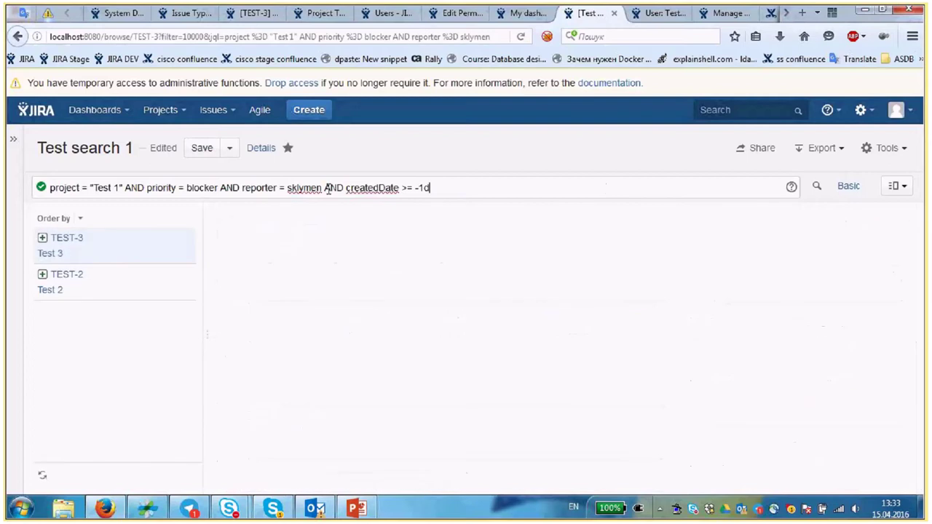
- Save the edited query back to the Test search 1 filter
drag(151, 148, 201, 150)
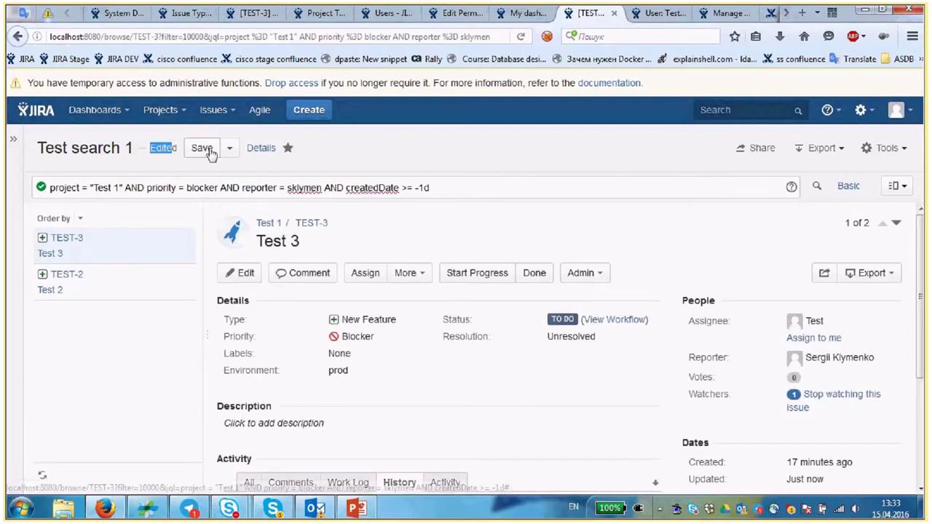
click(200, 149)
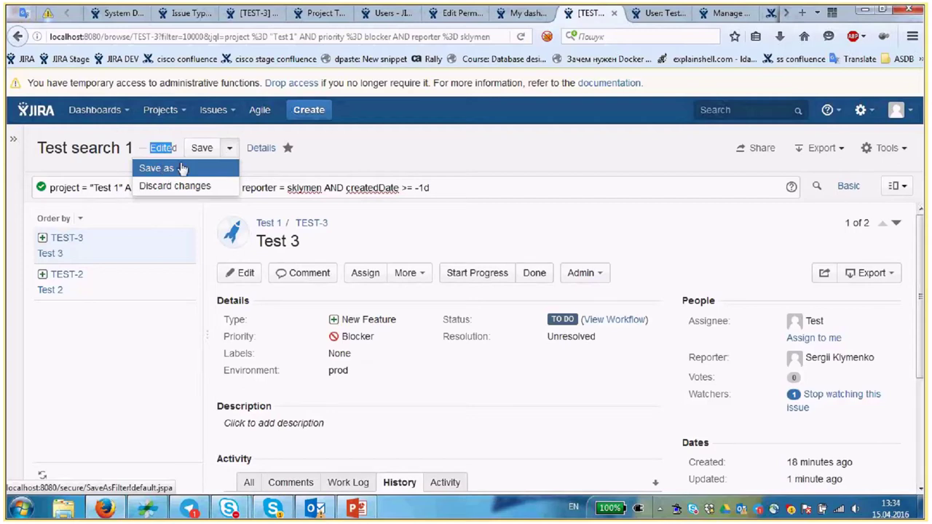
click(182, 168)
- Back on My dashboard, refresh the Test search 1 pie chart so it counts two issues
click(524, 13)
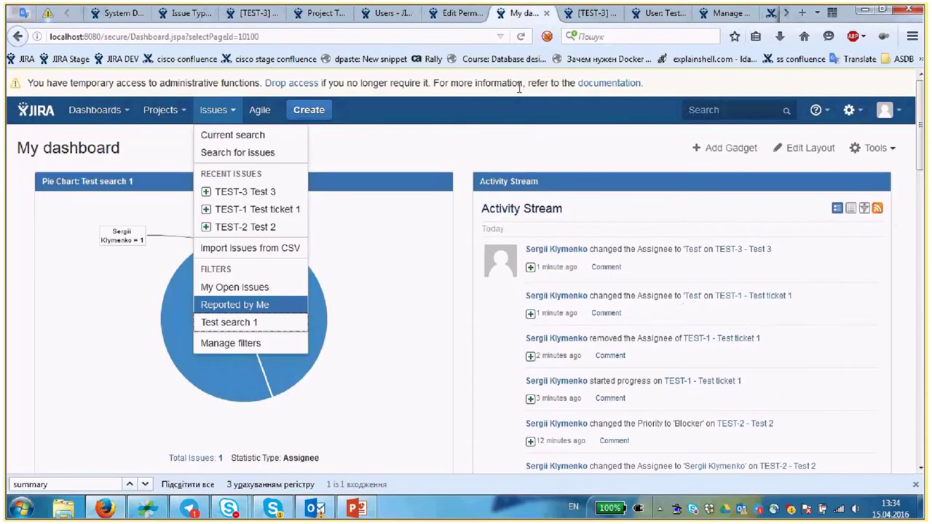
click(438, 181)
click(402, 265)
scroll(379, 355, down, 1)
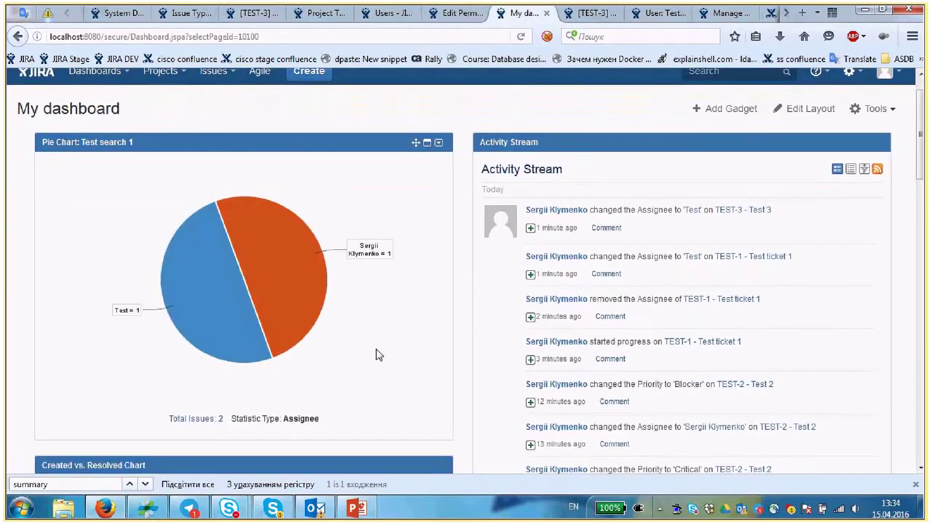
scroll(379, 356, down, 1)
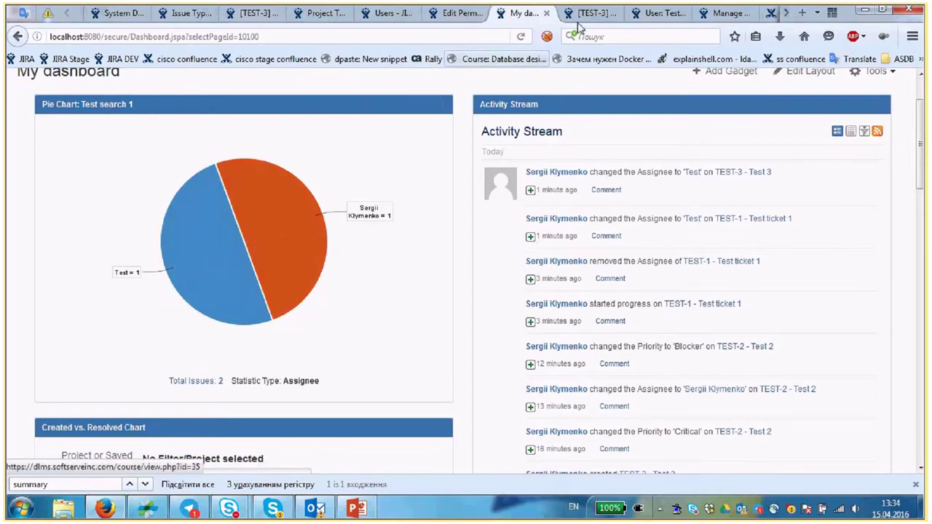
- Look through the other open tabs and end on the TEST-3 issue page
click(659, 12)
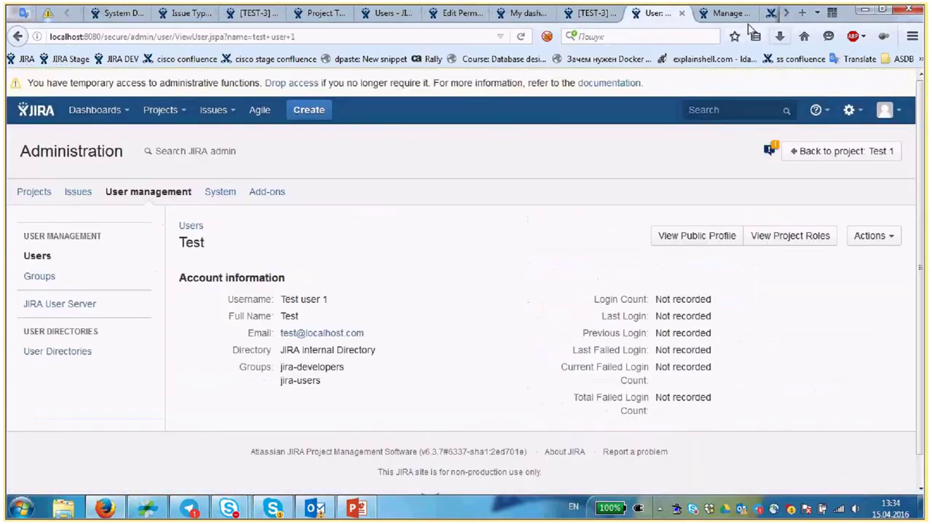
click(732, 13)
click(591, 12)
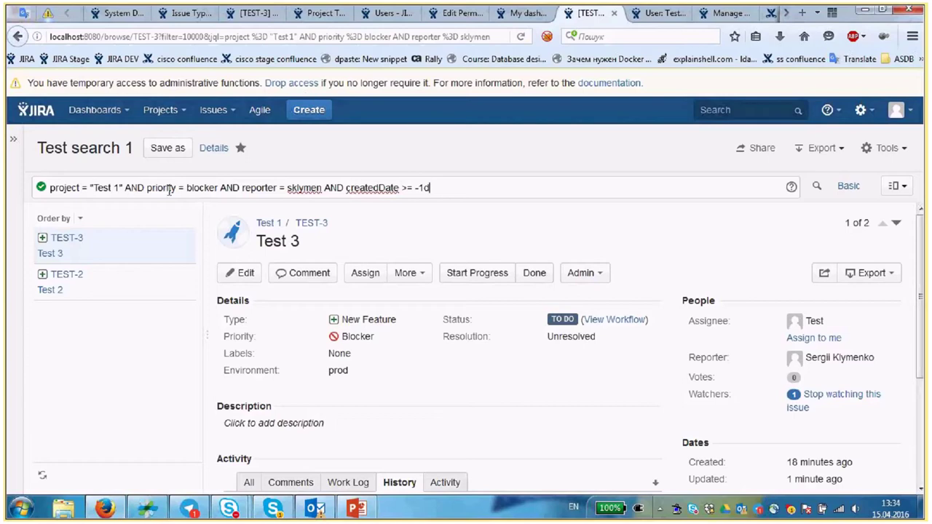
key(ctrl+Page_Up)
key(ctrl+Page_Up)
key(ctrl+Page_Up)
key(ctrl+Page_Up)
key(ctrl+Page_Up)
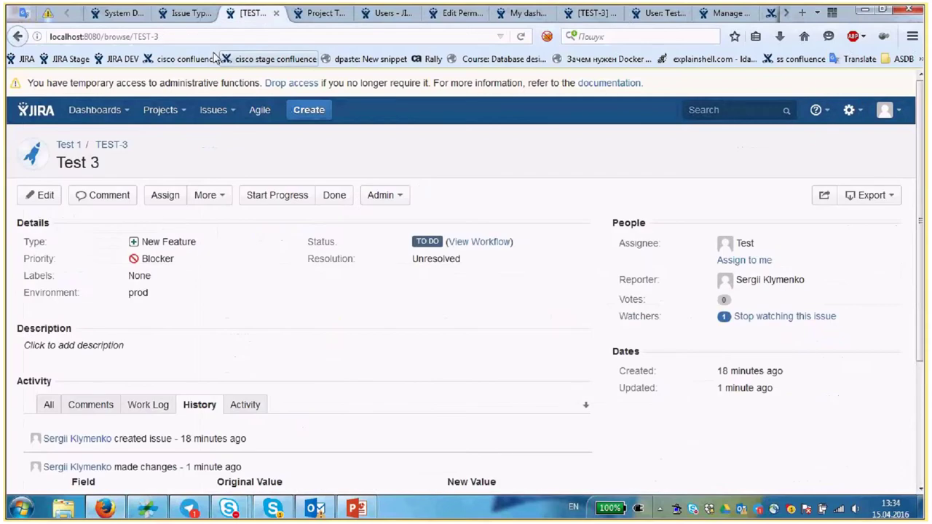
- Load issue TEST-2, then TEST-1, by changing the issue number in the address
click(193, 38)
key(End)
key(BackSpace)
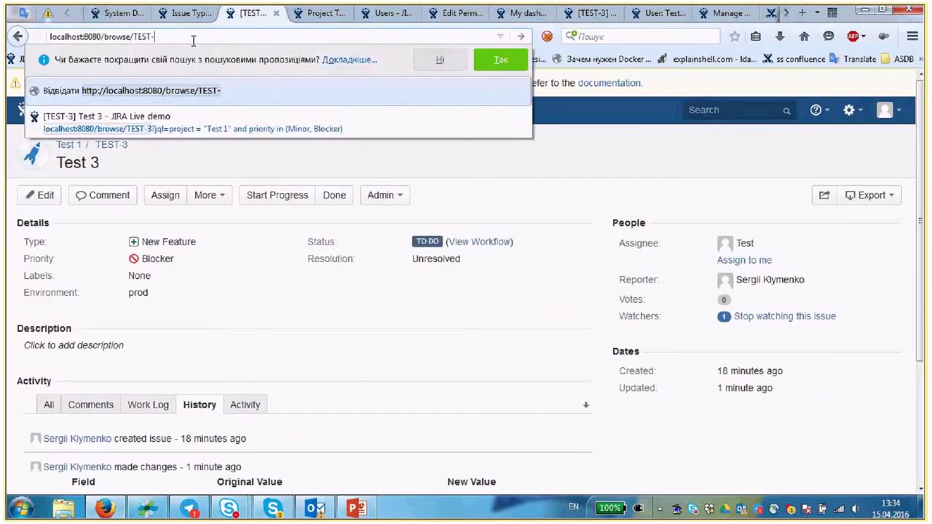
text(2)
key(Return)
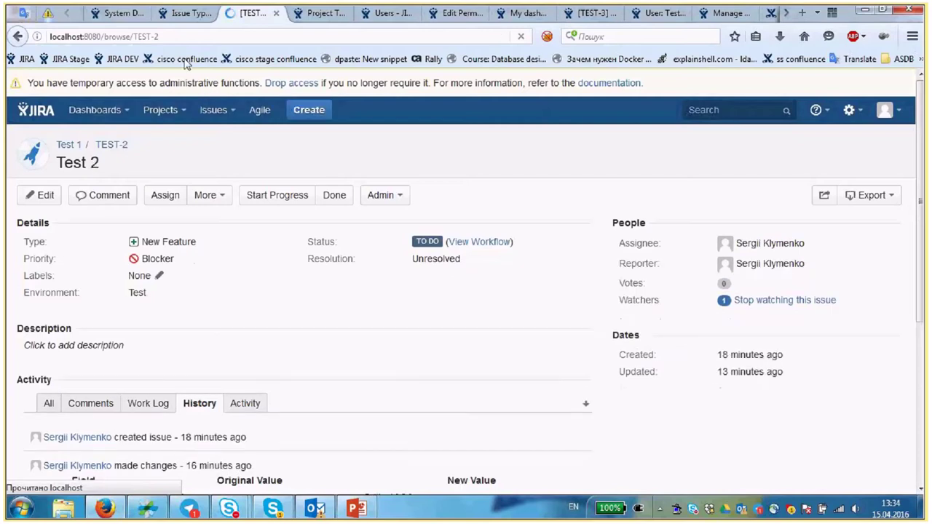
click(183, 37)
key(End)
key(BackSpace)
text(1)
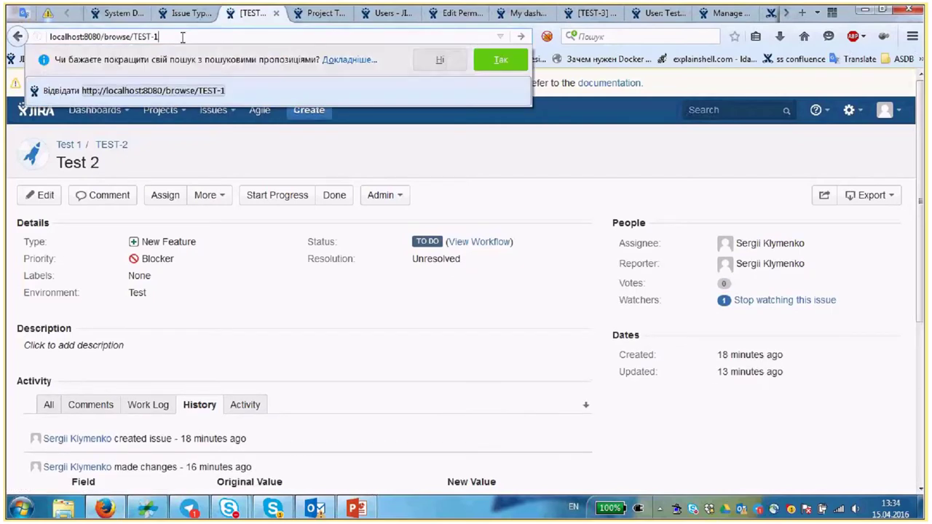
key(Return)
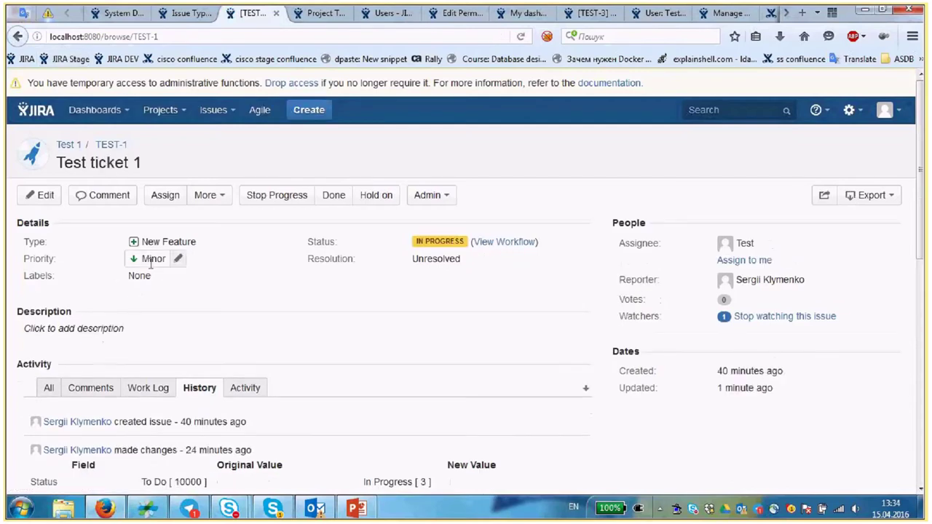
- Change Test ticket 1's priority from Minor to Blocker, then go to the Users administration page
click(174, 259)
click(162, 278)
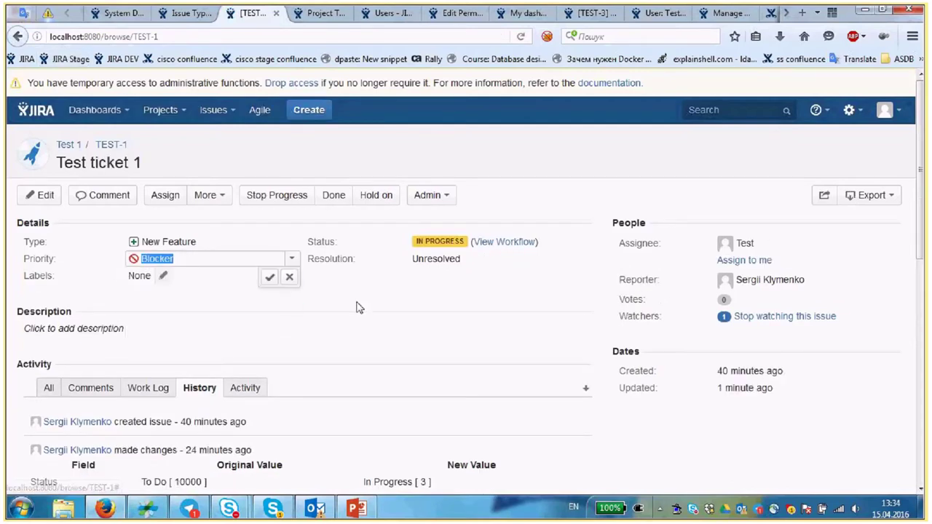
click(357, 307)
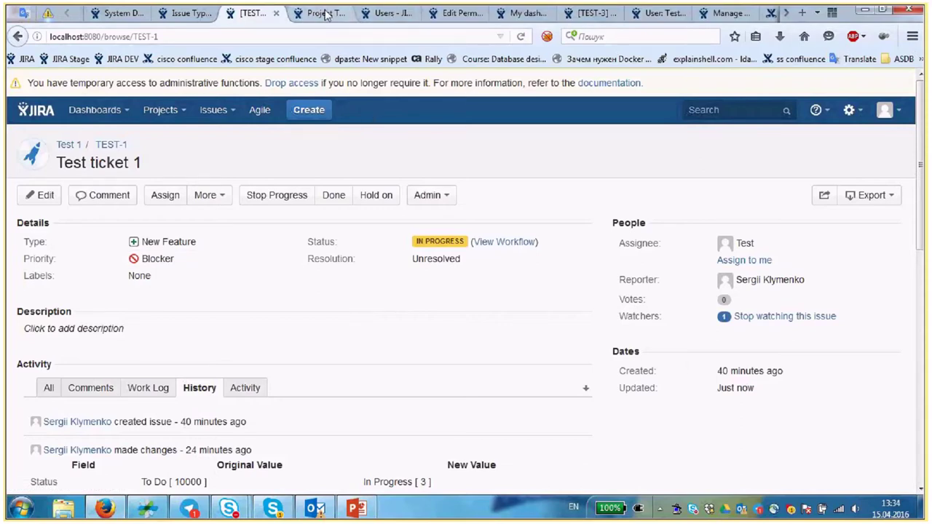
click(326, 14)
click(377, 14)
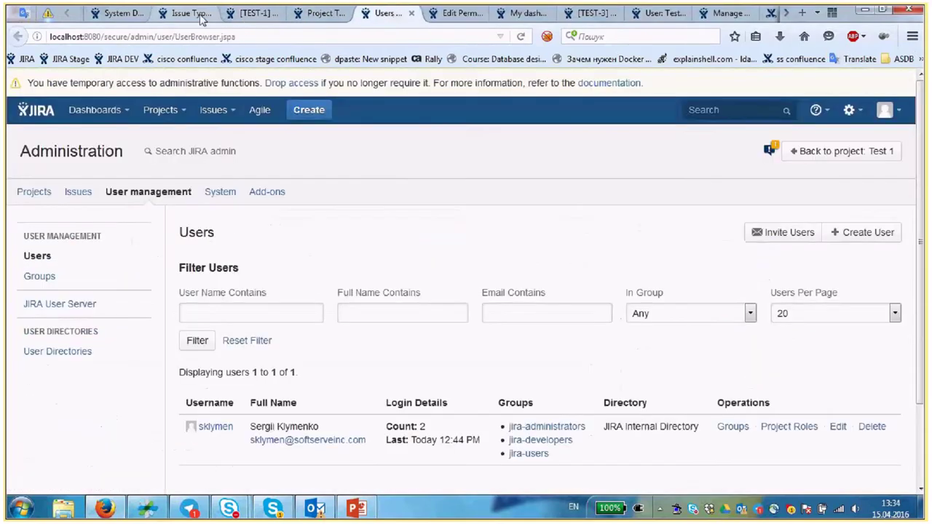
- On My dashboard, refresh the pie chart so it counts three issues
key(ctrl+Tab)
key(ctrl+Tab)
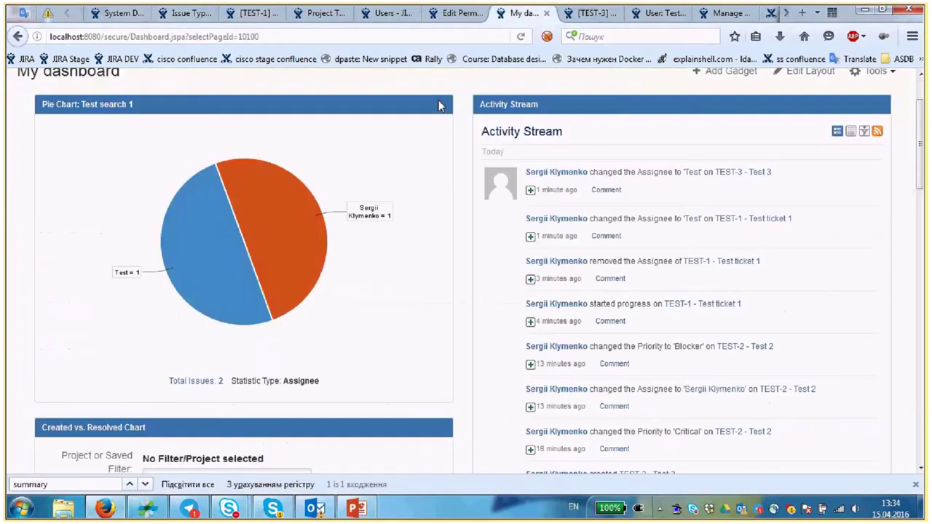
click(438, 105)
click(389, 191)
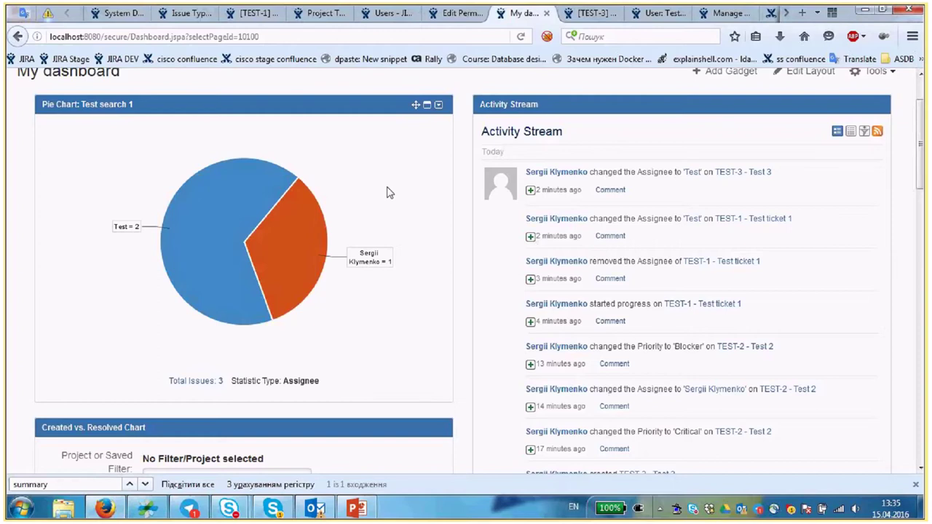
- Choose project Test 1 as the Created vs. Resolved chart's data source
scroll(316, 279, down, 3)
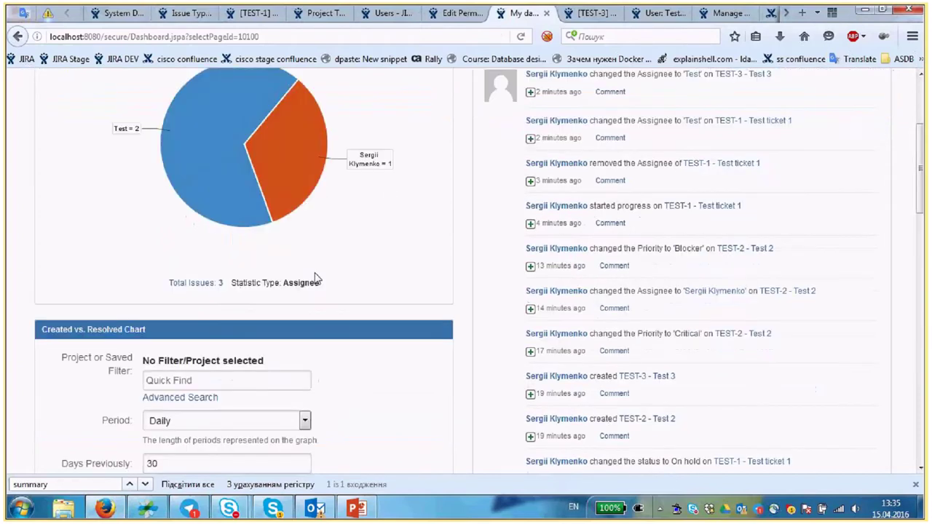
scroll(316, 278, down, 4)
click(230, 249)
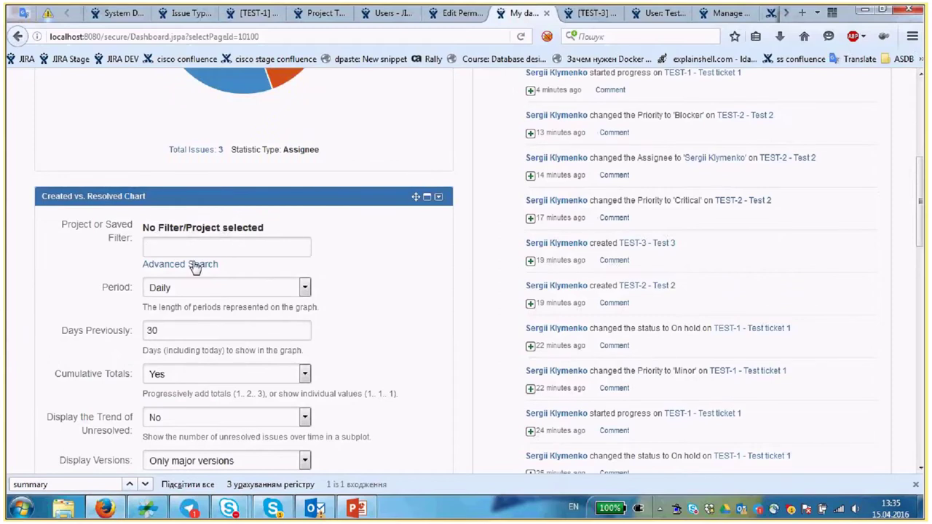
click(169, 265)
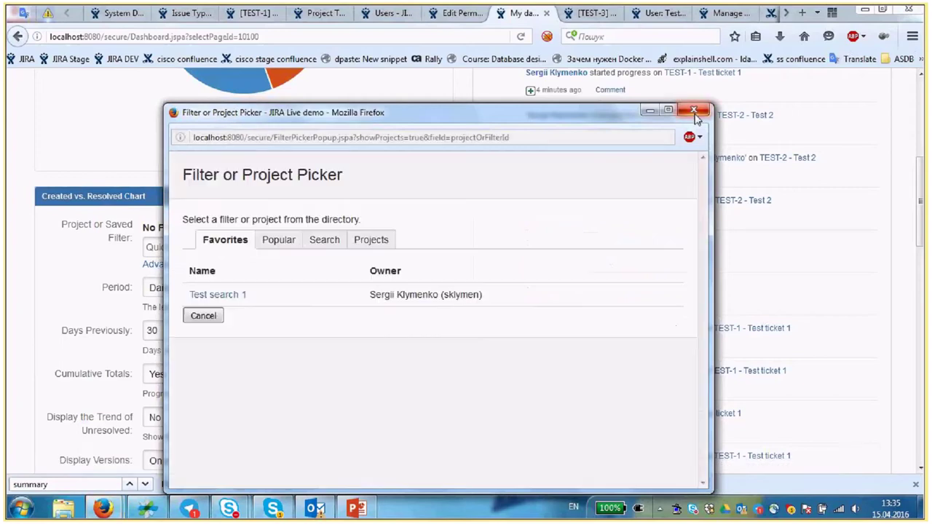
click(694, 113)
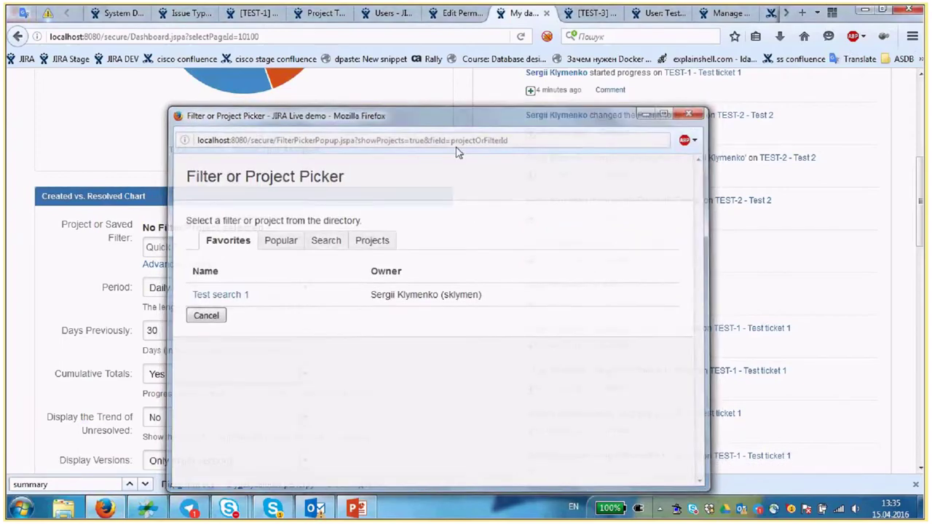
click(194, 249)
text(te)
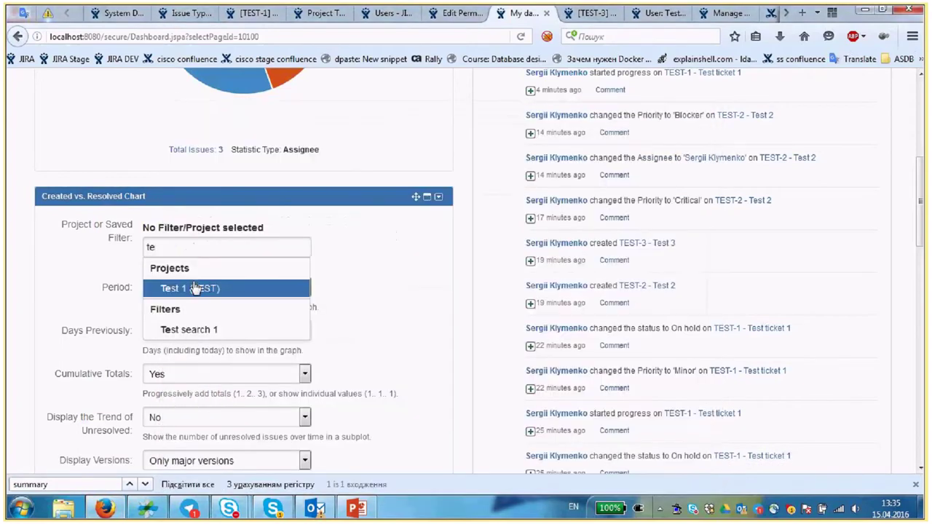
click(195, 288)
- Set the chart to refresh every 15 minutes and display all versions, then save it
scroll(338, 245, down, 2)
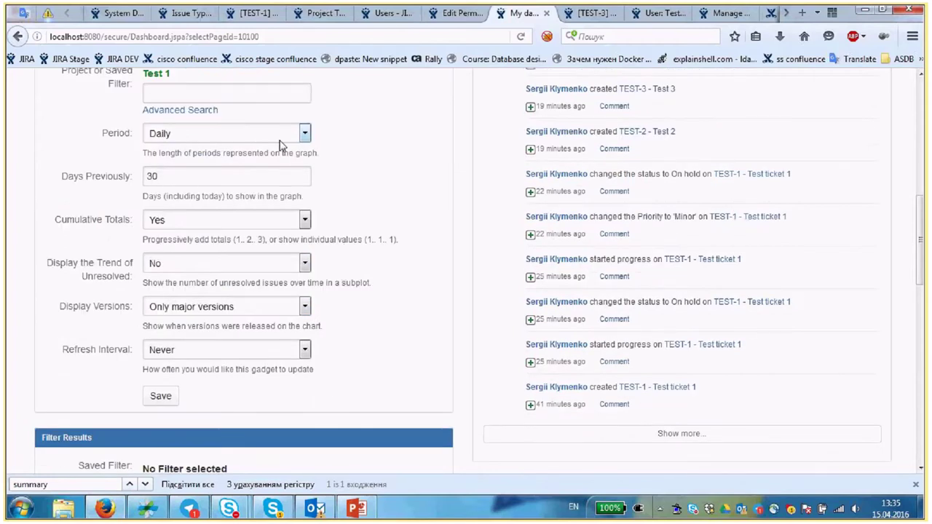
scroll(175, 315, down, 1)
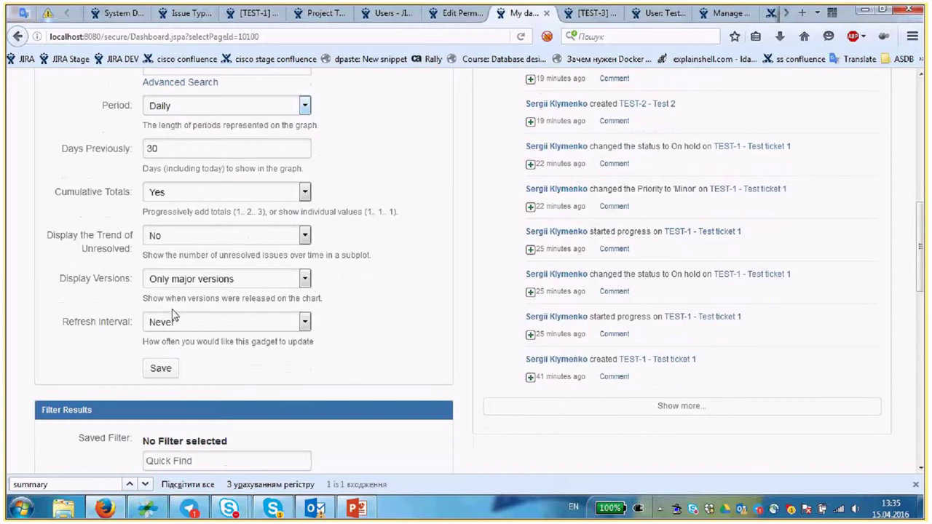
scroll(173, 314, down, 2)
click(178, 274)
click(188, 304)
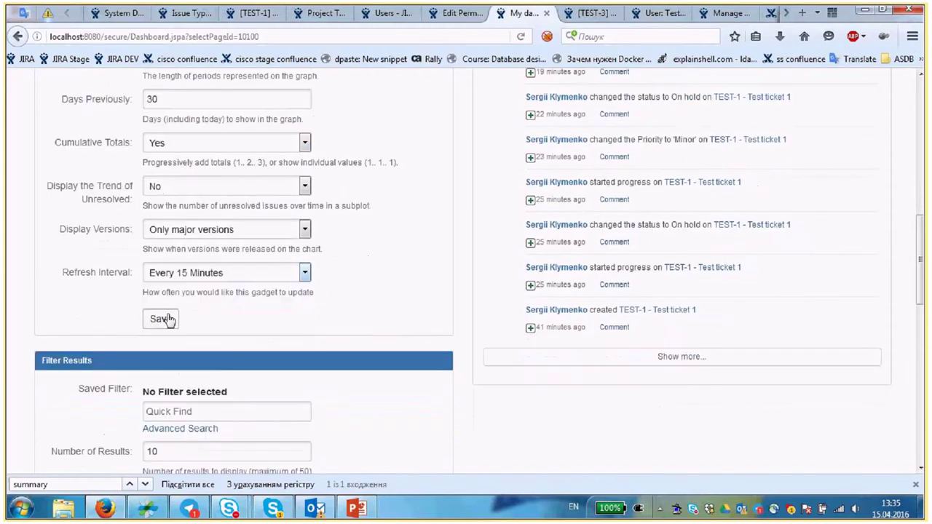
click(231, 233)
click(214, 249)
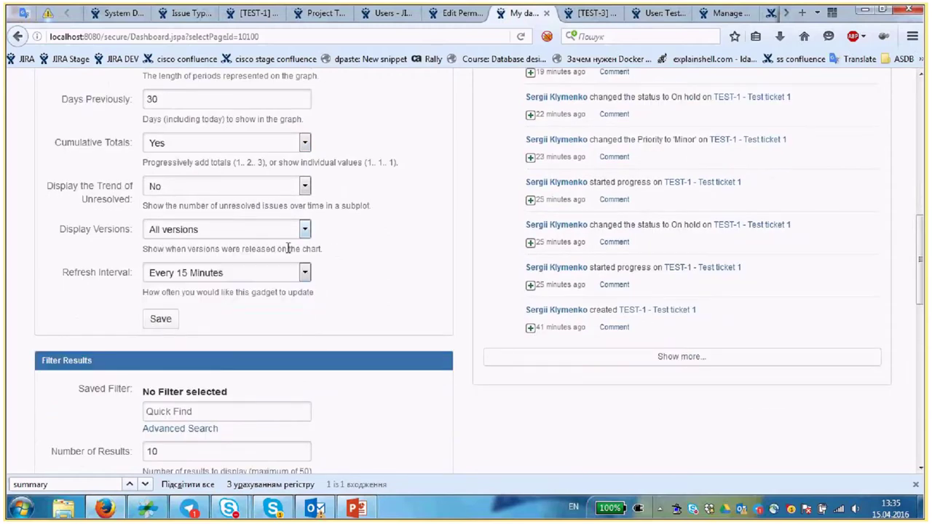
scroll(355, 264, up, 3)
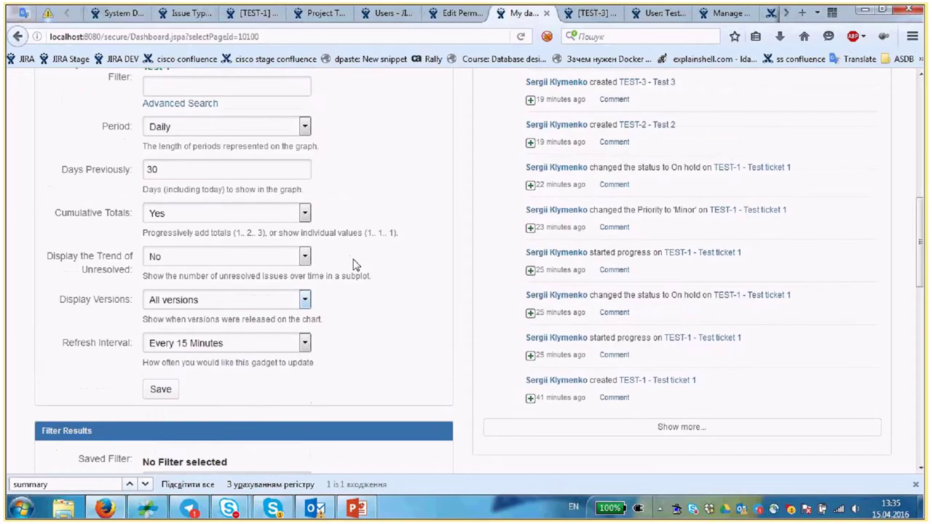
scroll(354, 264, up, 1)
click(160, 396)
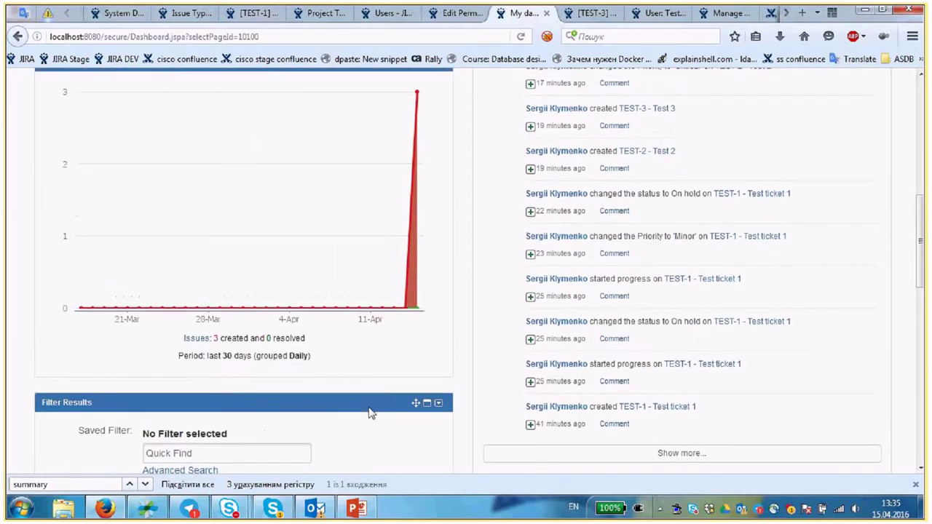
- Review the saved chart, then switch to the Test search 1 results tab
scroll(352, 335, up, 3)
scroll(352, 335, down, 2)
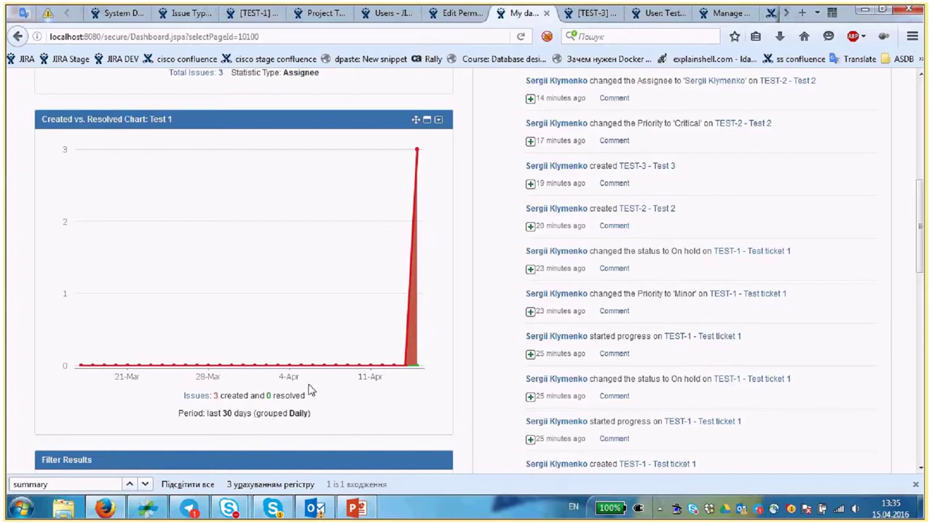
scroll(473, 218, up, 2)
scroll(501, 199, up, 2)
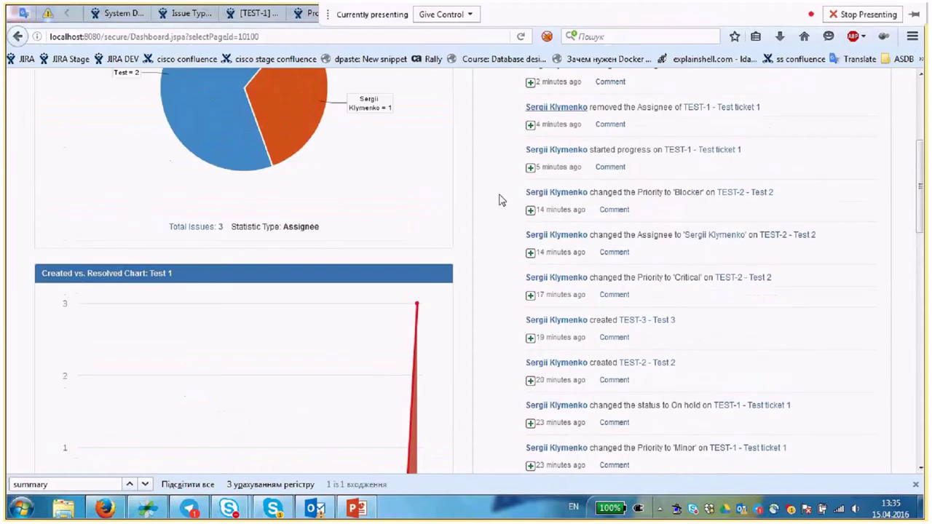
key(ctrl+Tab)
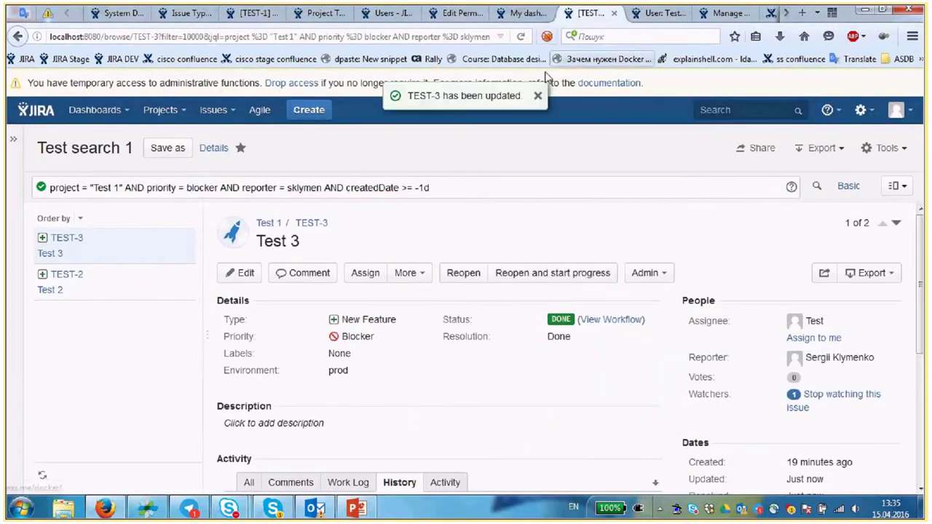
- Return to My dashboard and scroll down to the Filter Results gadget
click(525, 15)
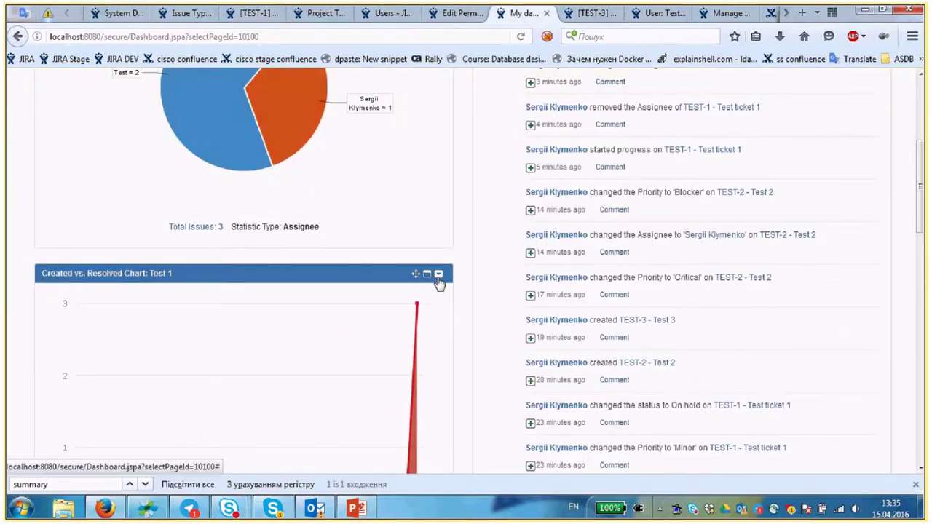
scroll(450, 340, down, 1)
scroll(450, 339, down, 3)
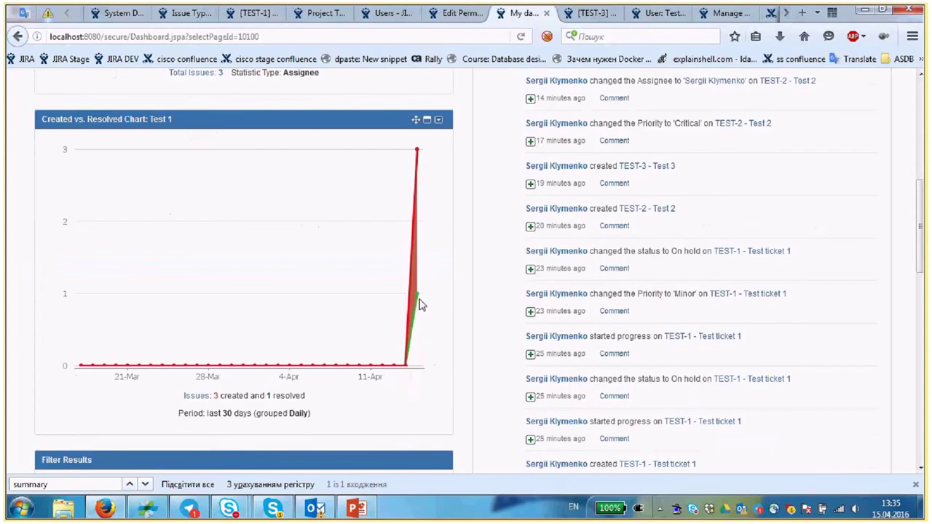
scroll(450, 299, down, 6)
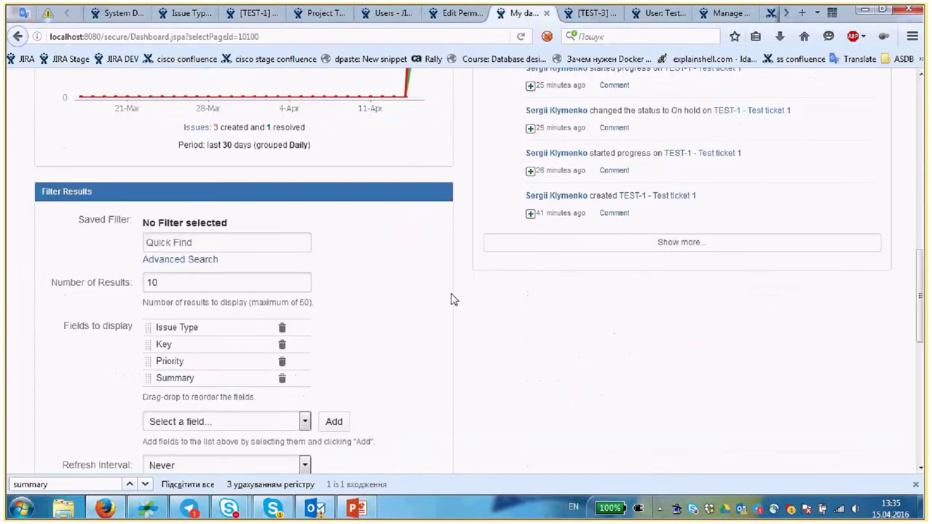
scroll(374, 253, down, 1)
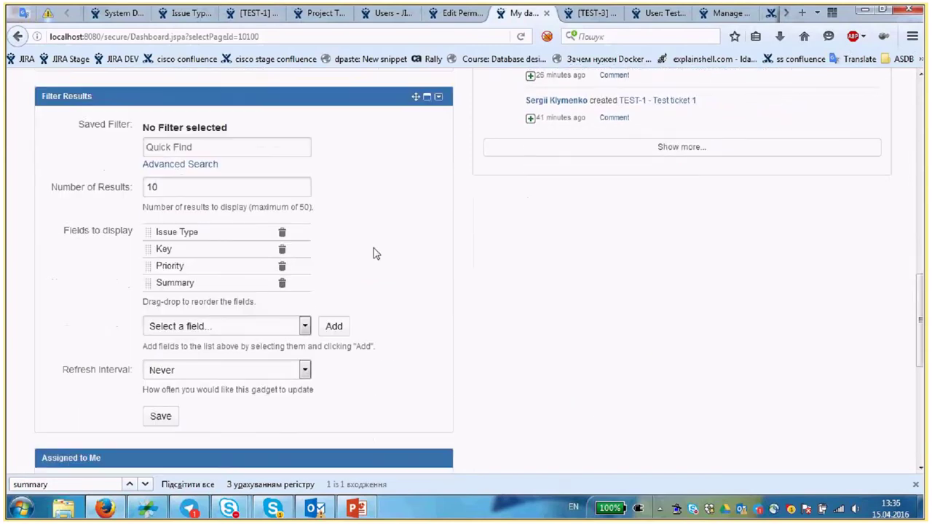
scroll(175, 326, up, 3)
- Focus the gadget's Saved Filter search box, then switch to the Test search 1 issue search
click(161, 279)
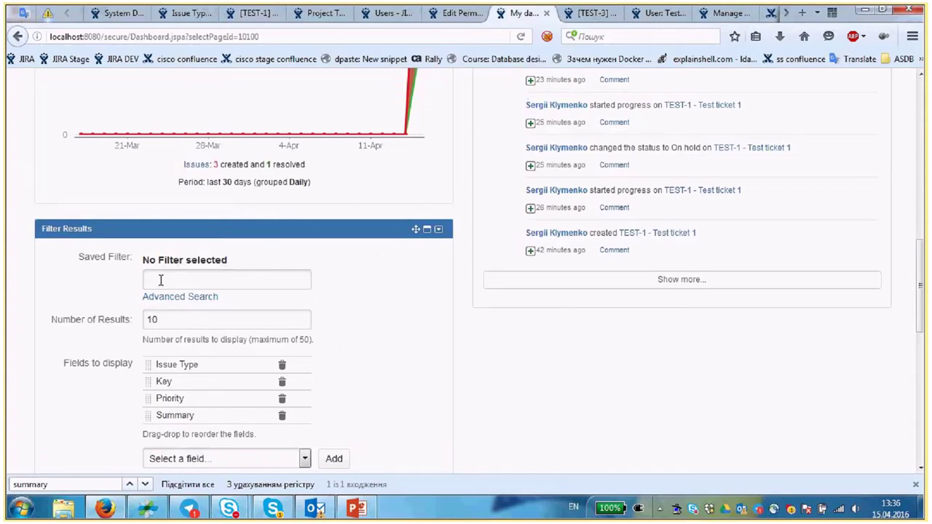
scroll(162, 267, down, 1)
scroll(164, 254, down, 1)
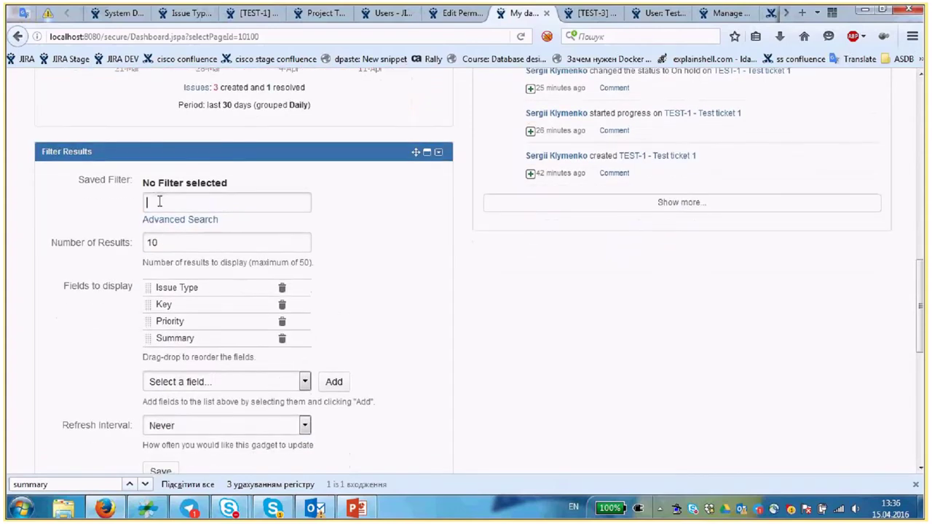
click(188, 201)
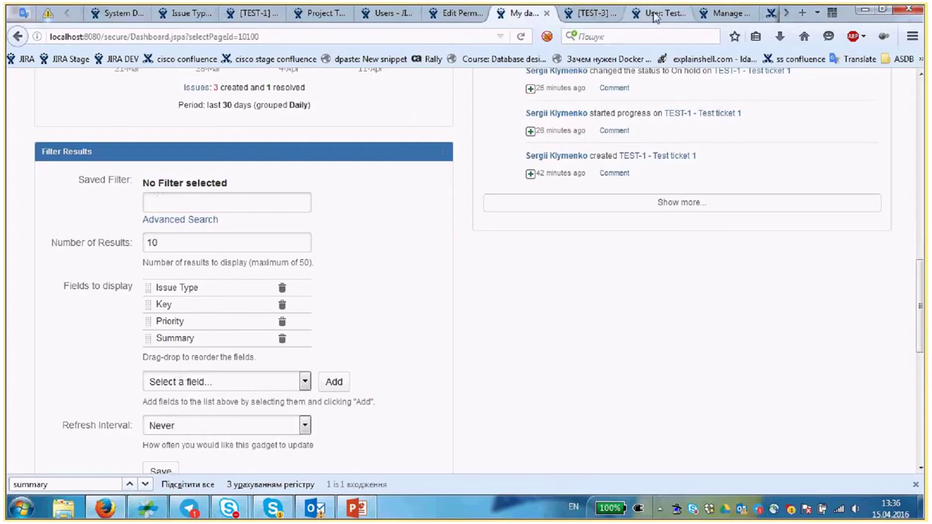
click(661, 15)
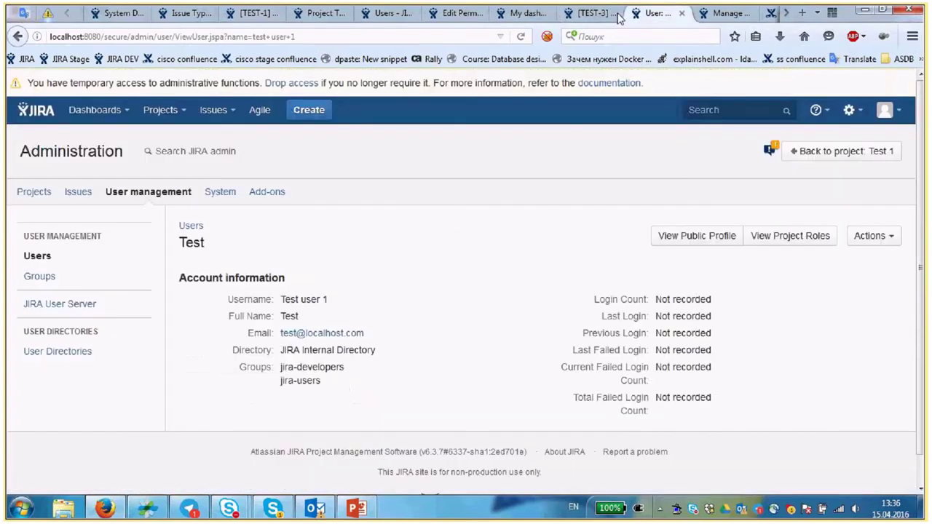
click(618, 16)
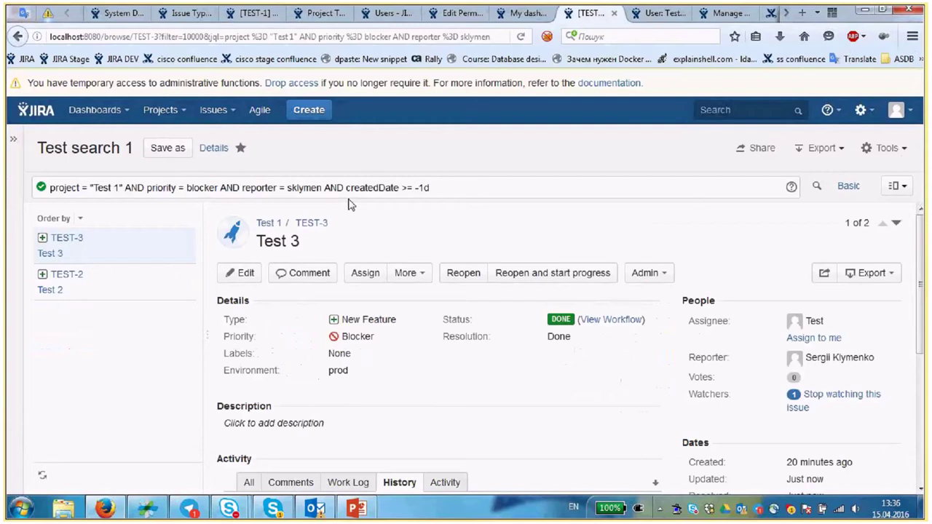
- Show the Test search 1 results as a List View table
scroll(348, 204, down, 1)
click(897, 186)
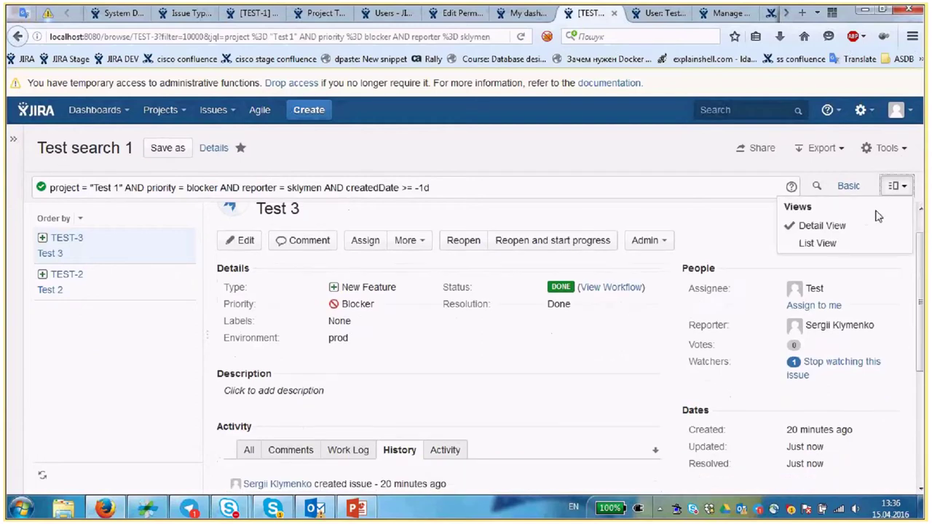
click(819, 245)
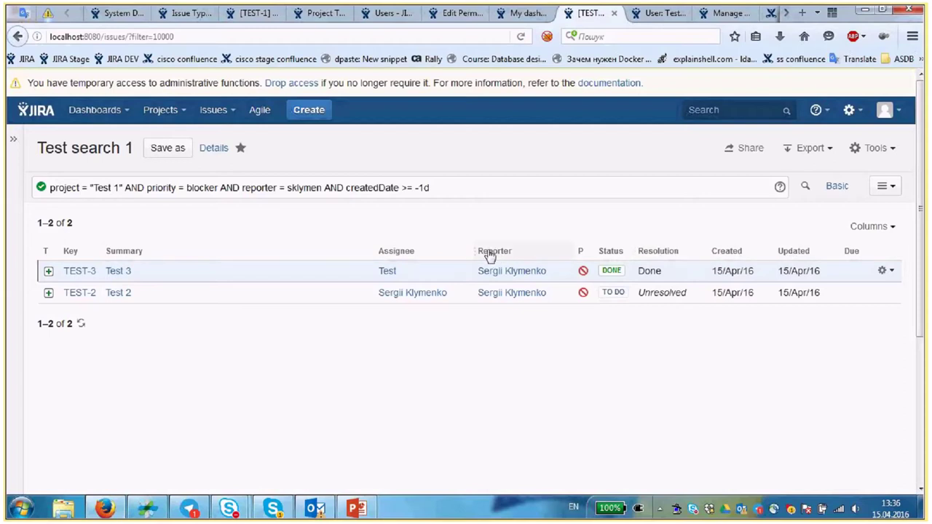
- Add a Watchers column to the results and move it directly after Summary
click(892, 233)
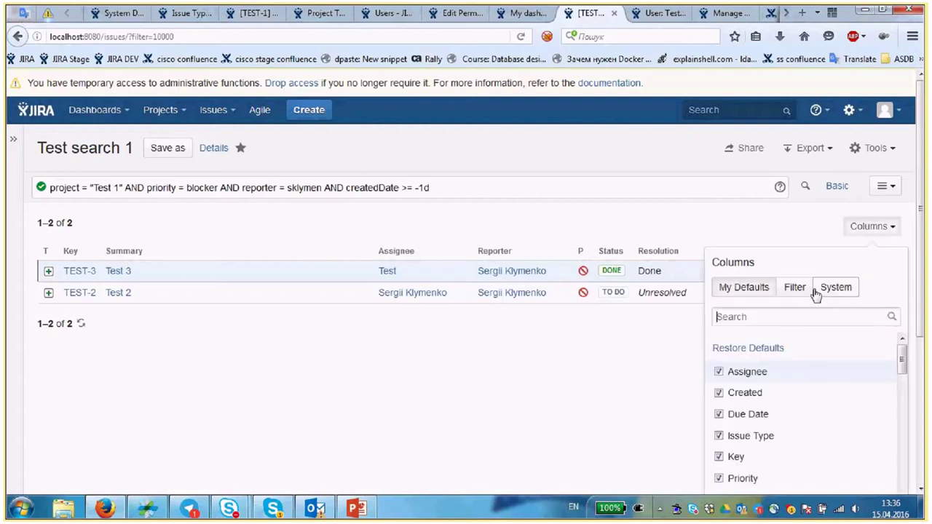
scroll(803, 371, down, 2)
scroll(730, 419, down, 1)
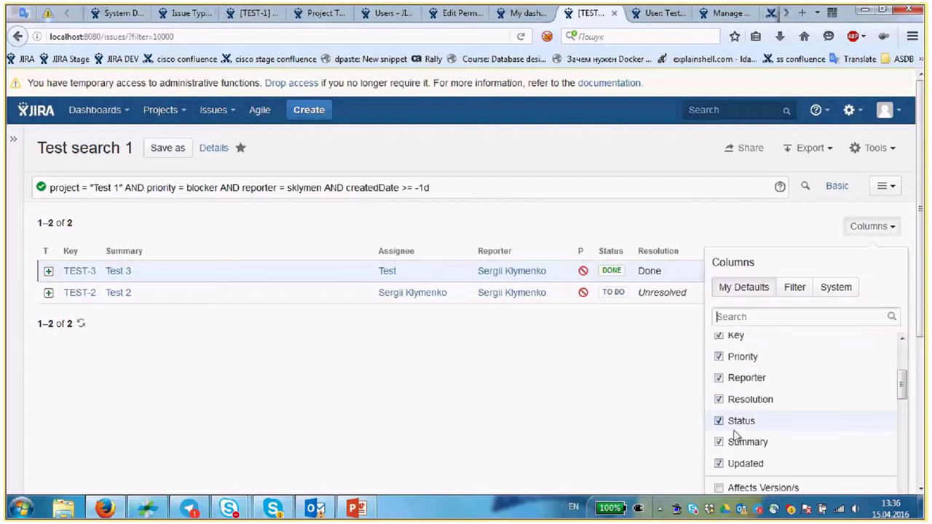
scroll(718, 432, up, 1)
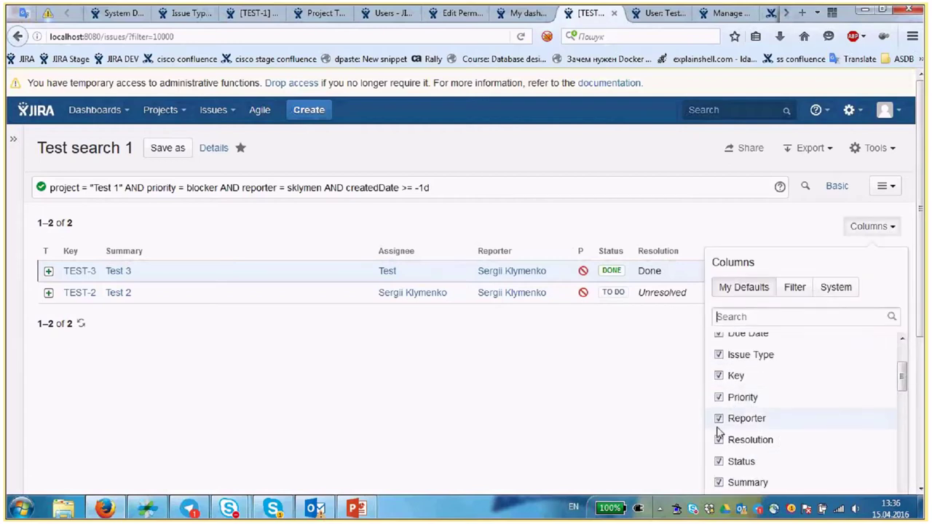
scroll(837, 402, down, 10)
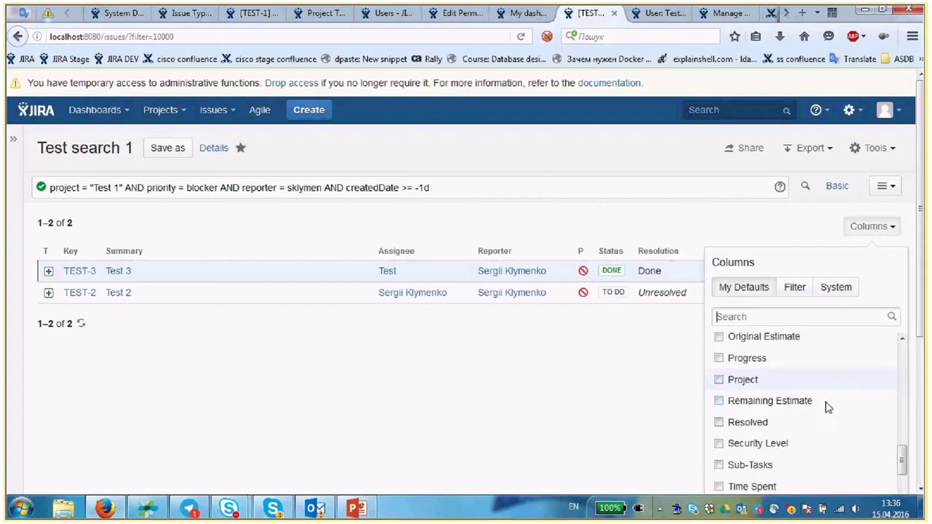
scroll(820, 408, up, 1)
scroll(808, 407, down, 3)
scroll(799, 410, up, 2)
scroll(798, 400, up, 4)
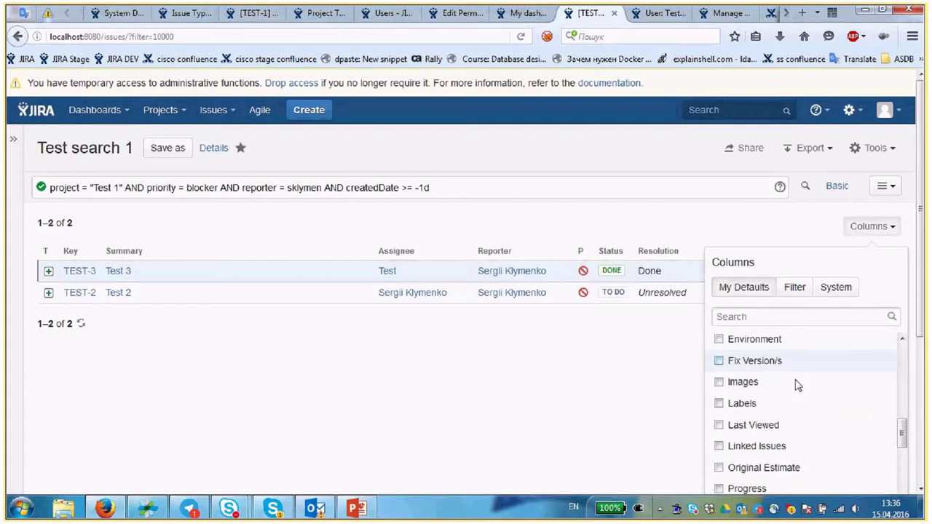
scroll(798, 386, down, 4)
click(721, 396)
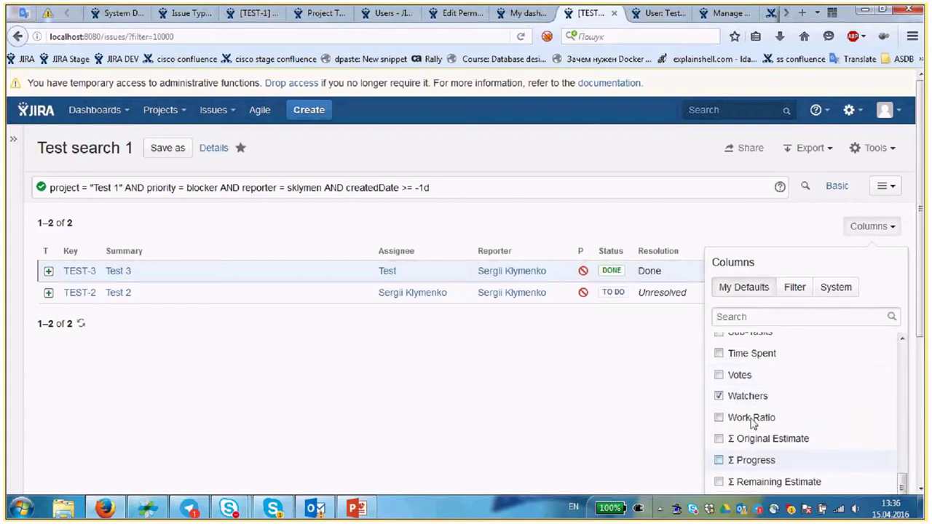
drag(920, 272, 844, 351)
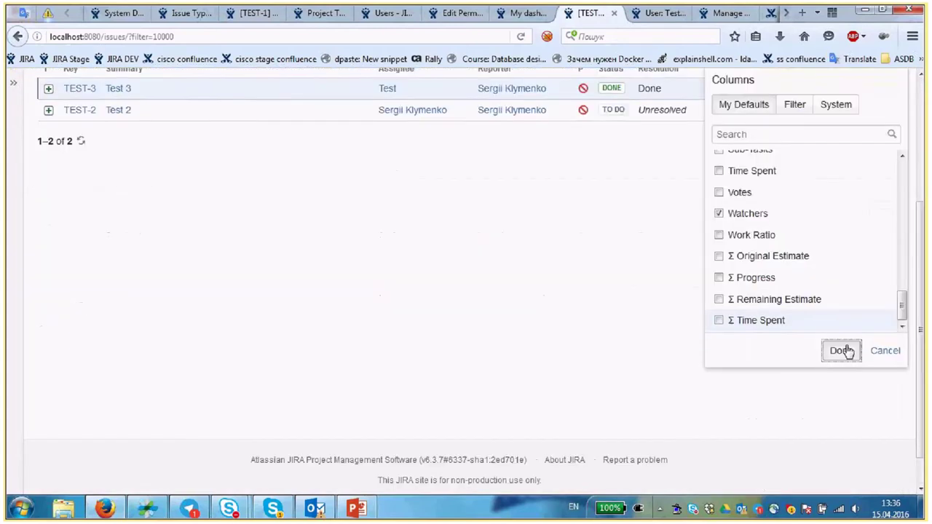
click(841, 351)
scroll(749, 337, up, 4)
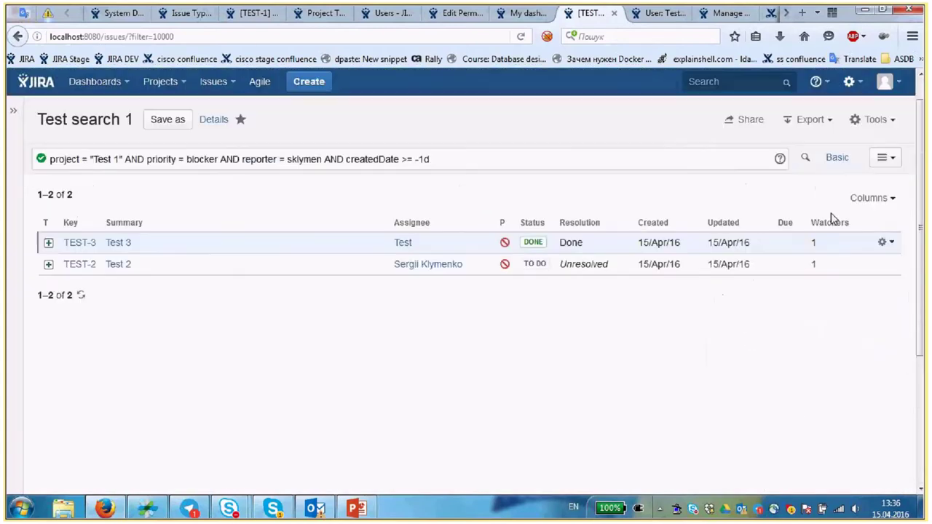
drag(832, 218, 277, 230)
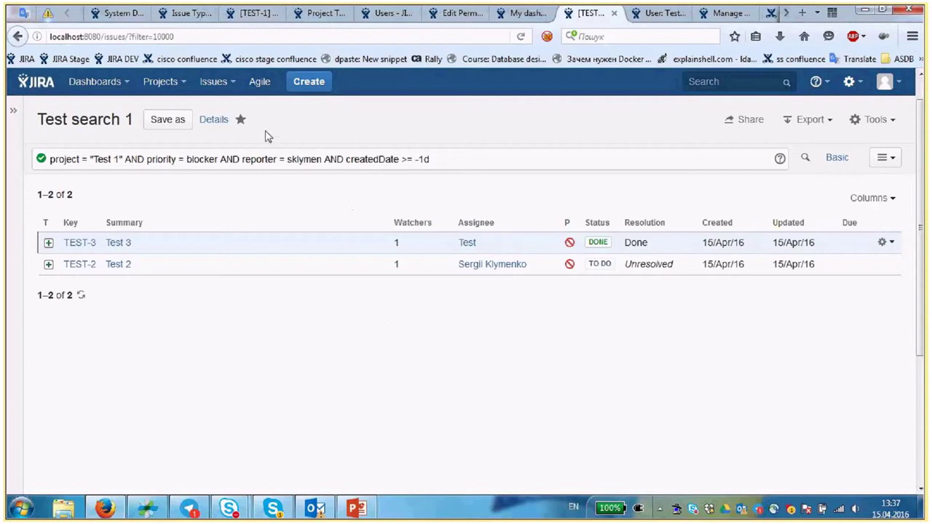
- Save the search as a new filter named 'Test search 2'
click(162, 125)
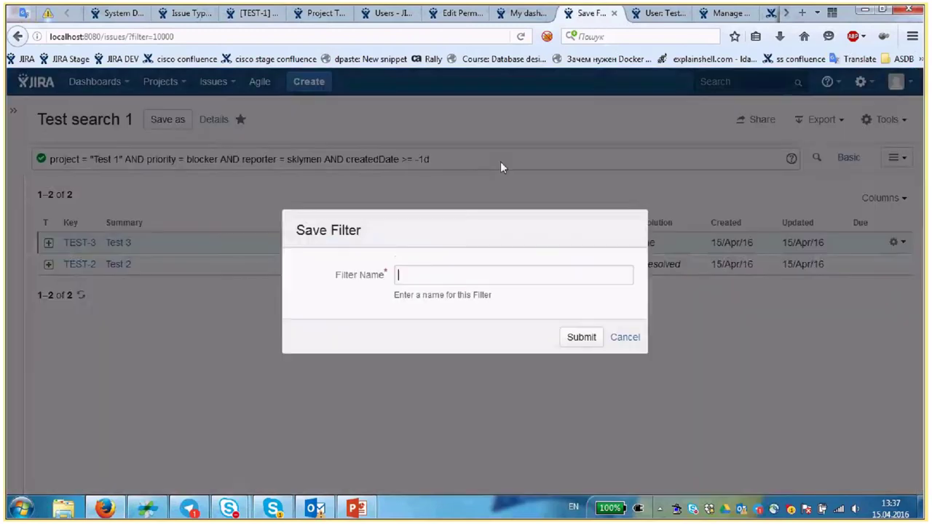
click(470, 277)
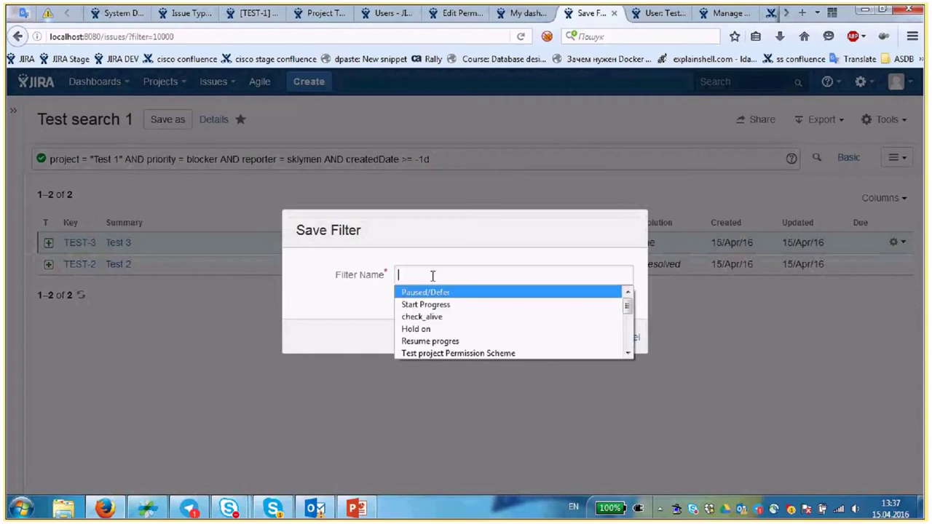
text(Test search 2)
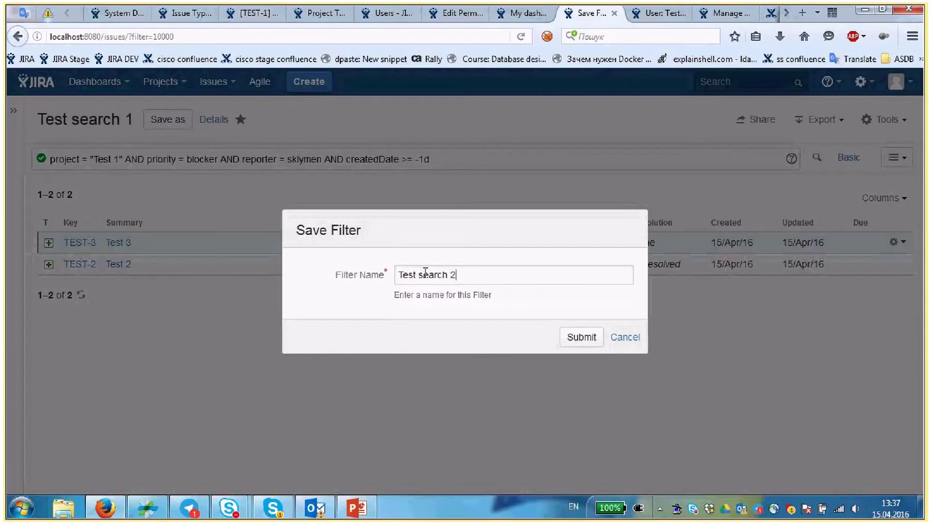
click(587, 338)
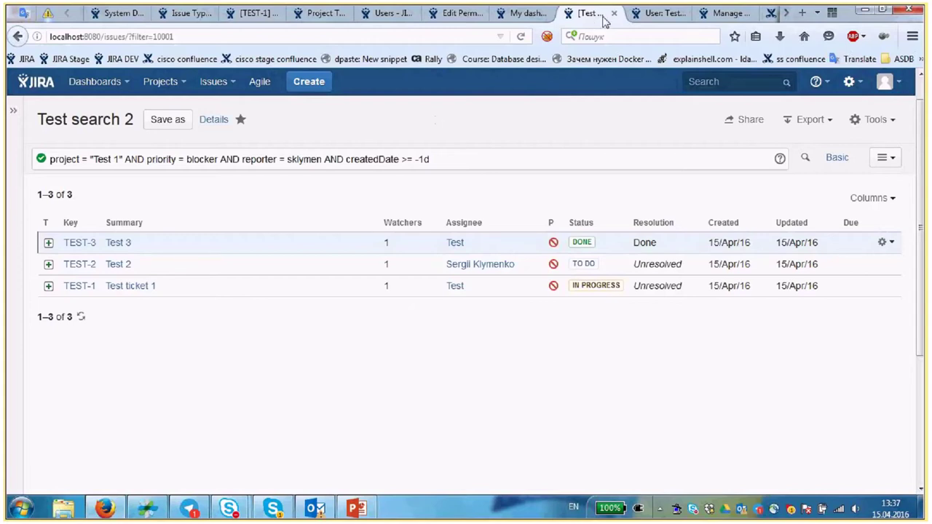
- Point the Filter Results gadget at Test search 2 with a 15-minute refresh, and save
click(524, 13)
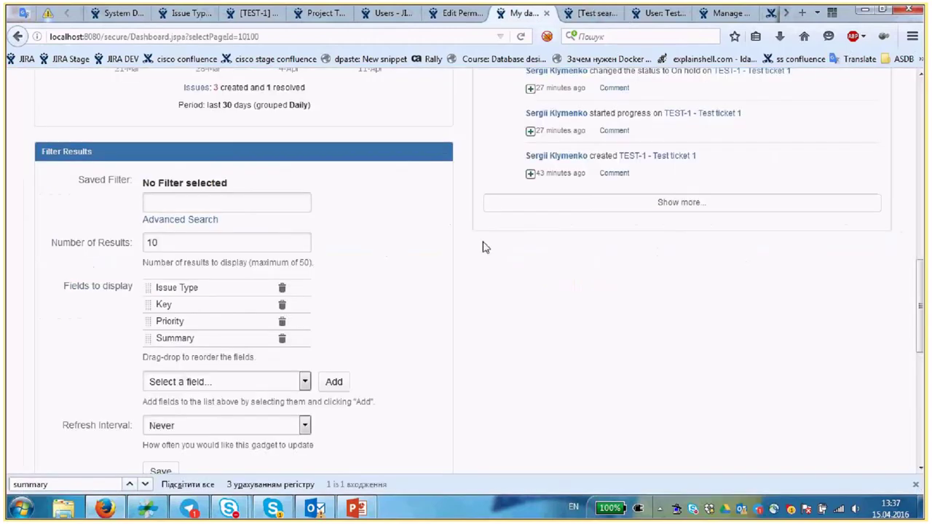
click(241, 200)
text(Tes)
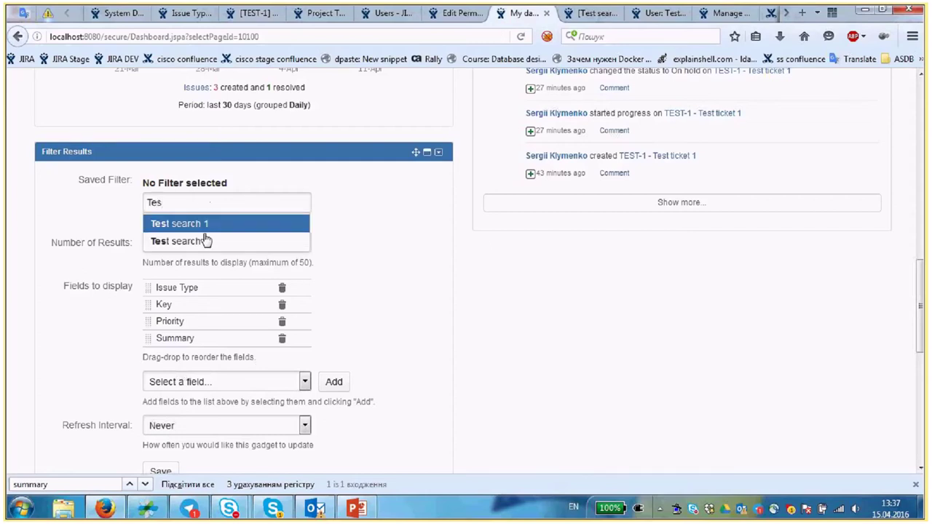
click(206, 240)
scroll(196, 226, down, 2)
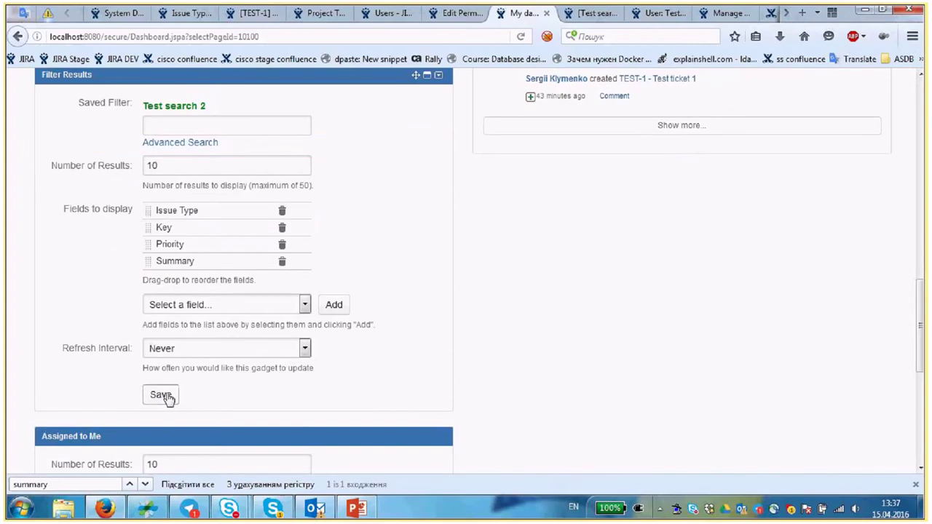
click(197, 353)
click(185, 376)
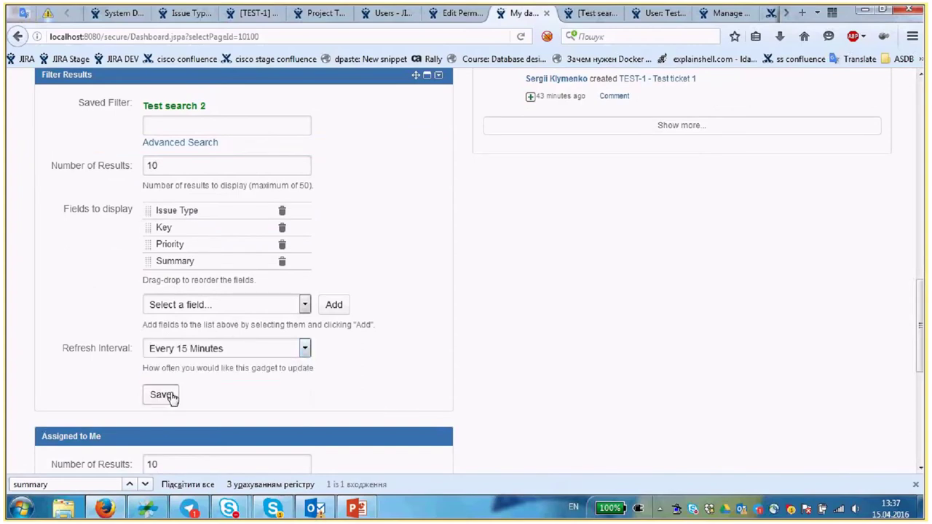
click(161, 393)
scroll(438, 231, up, 5)
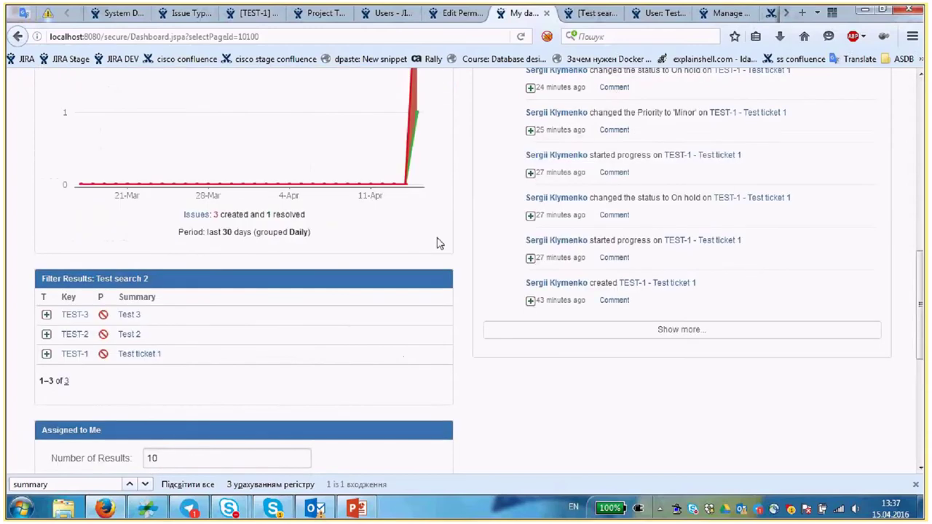
scroll(43, 329, up, 1)
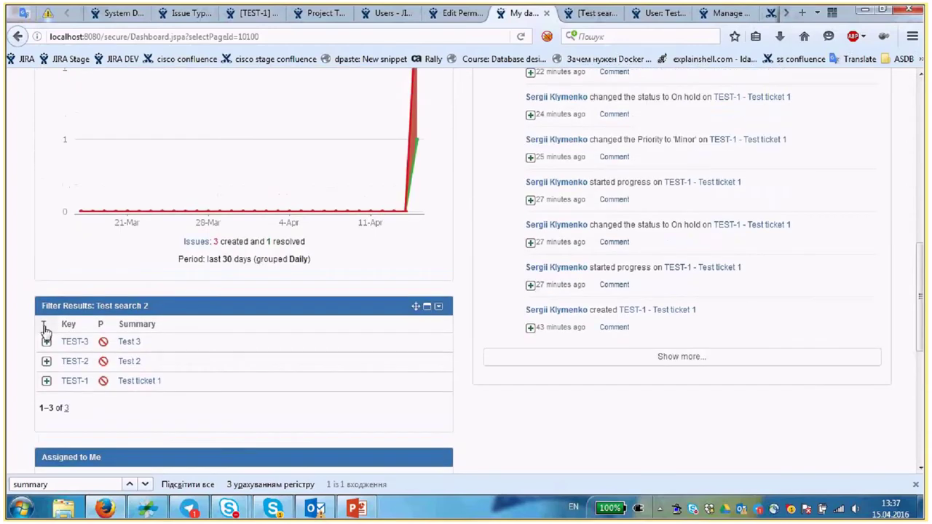
- Edit the gadget to add Assignee as a displayed field, and save
click(438, 307)
click(368, 378)
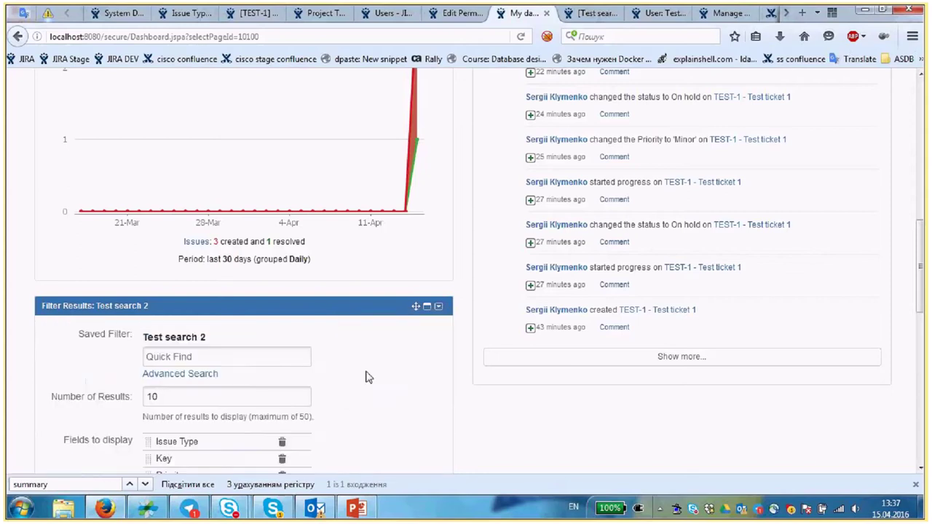
scroll(261, 396, down, 1)
scroll(260, 396, down, 3)
click(183, 303)
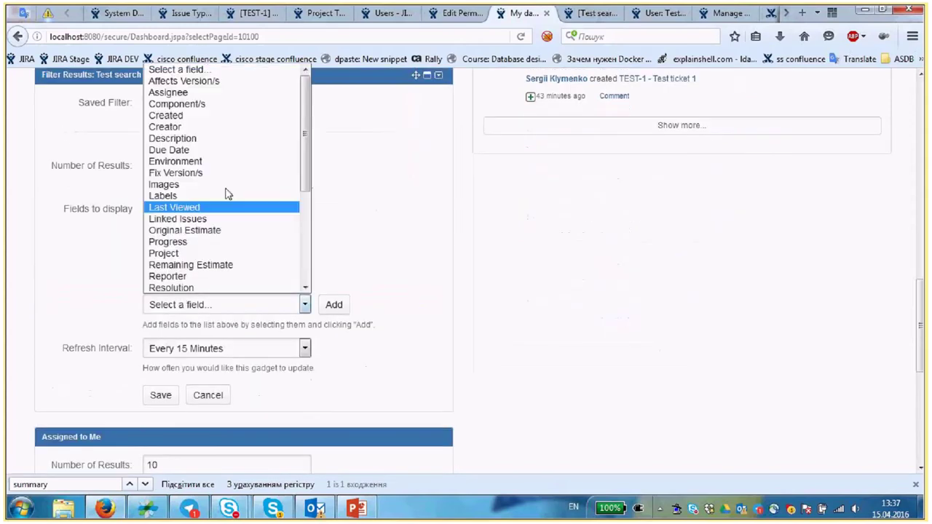
click(209, 92)
click(160, 412)
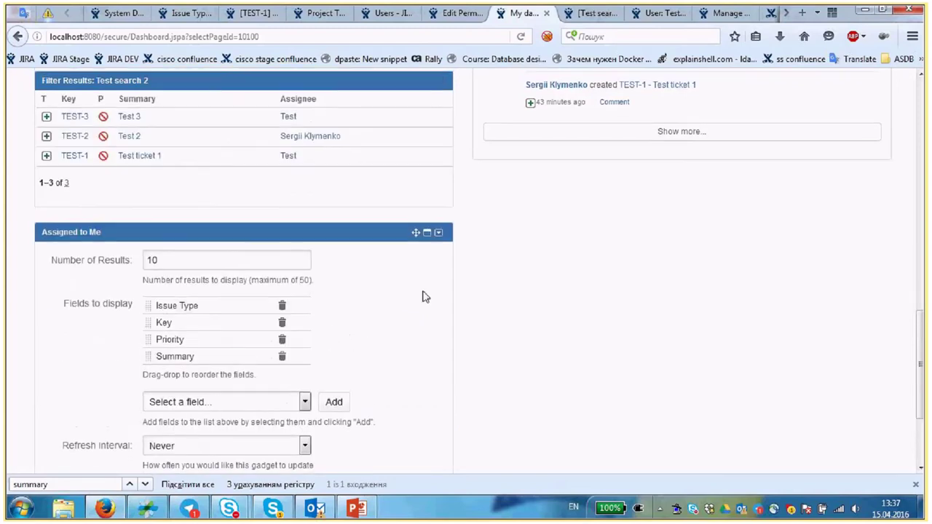
- Save the Assigned to Me gadget's settings so it lists TEST-2, then scroll back to the top
scroll(425, 296, up, 3)
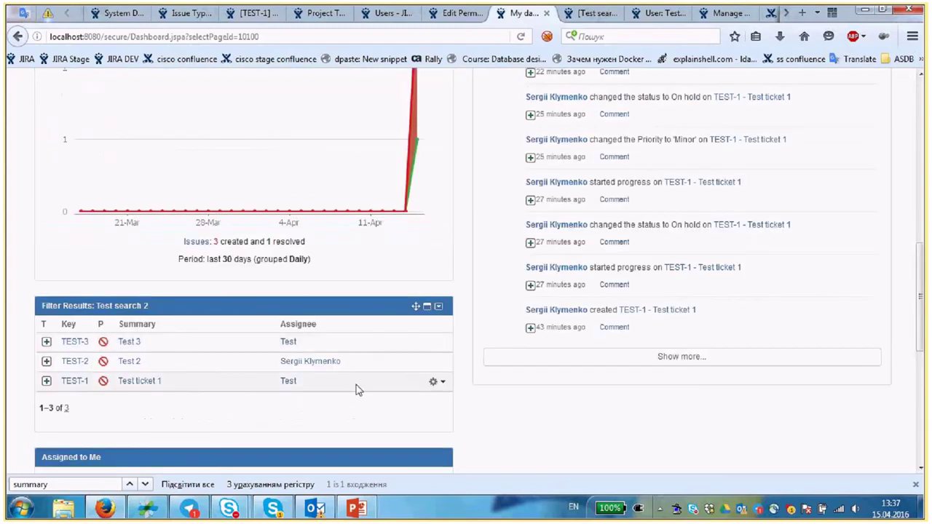
mouse_move(445, 312)
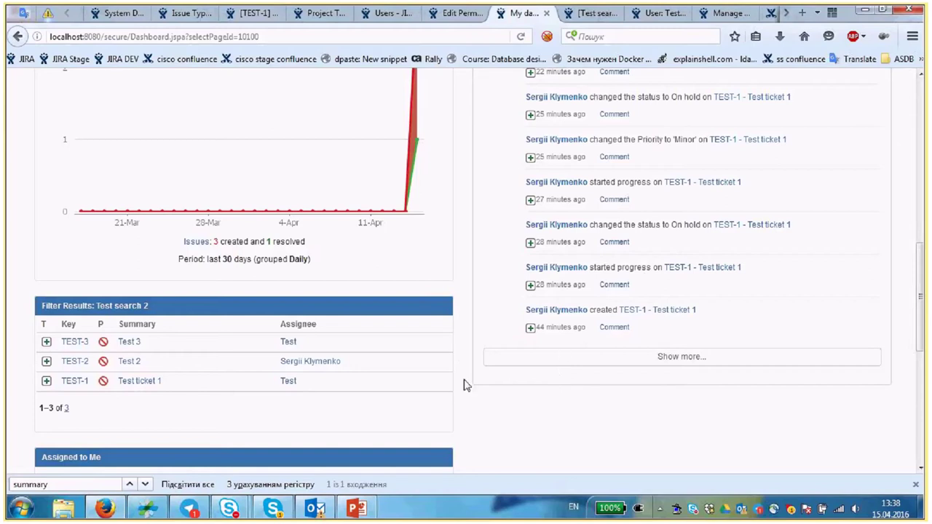
scroll(469, 382, up, 3)
scroll(469, 382, up, 1)
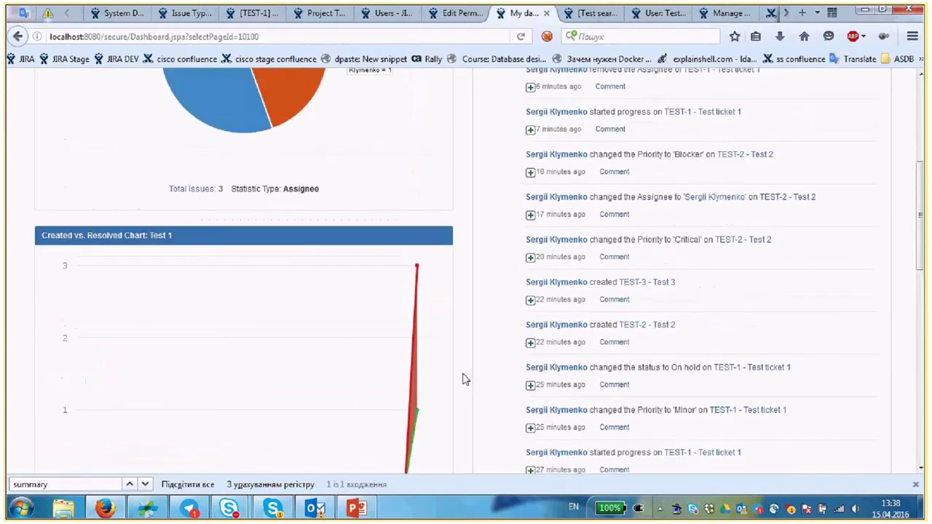
scroll(466, 379, down, 5)
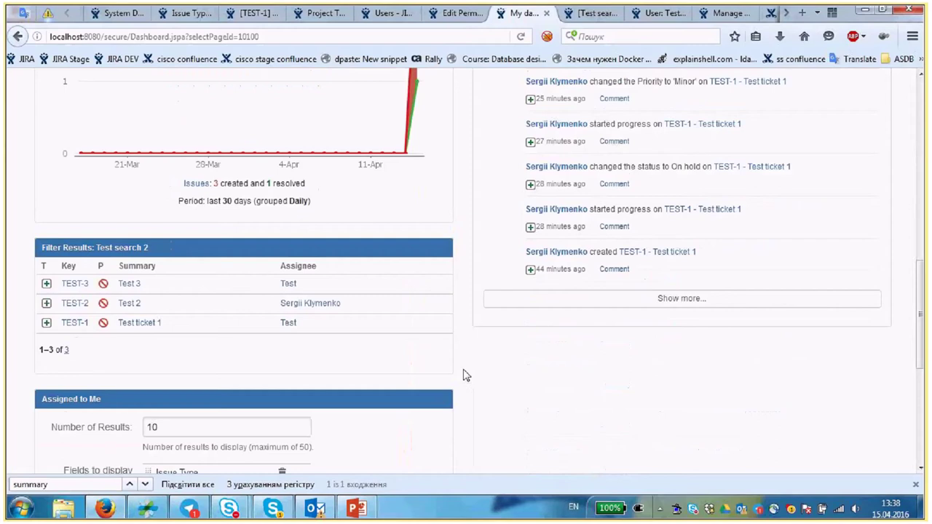
scroll(466, 375, down, 4)
click(218, 427)
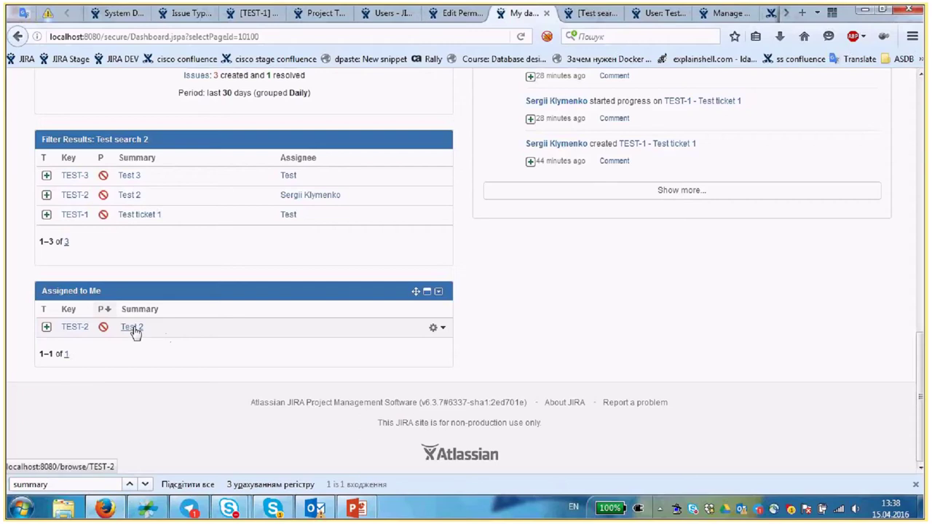
scroll(419, 342, up, 2)
scroll(419, 343, up, 10)
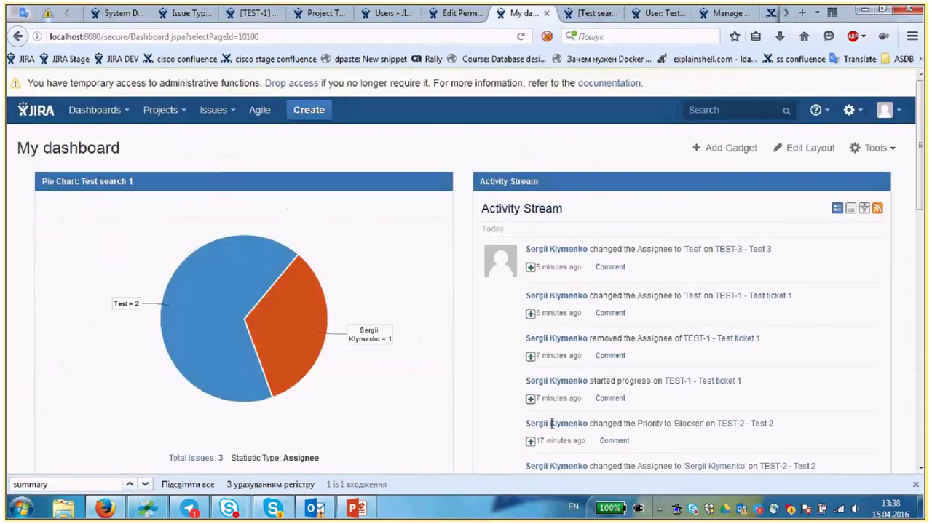
click(356, 508)
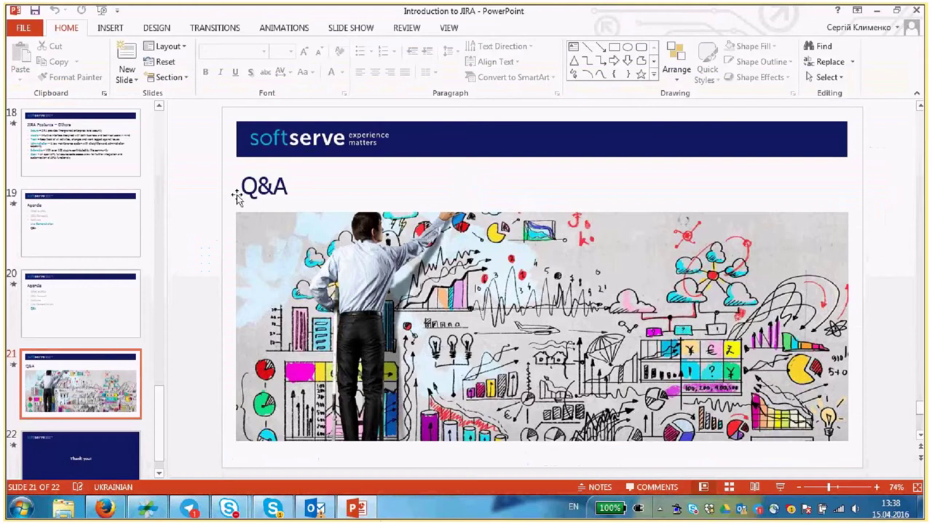
click(239, 207)
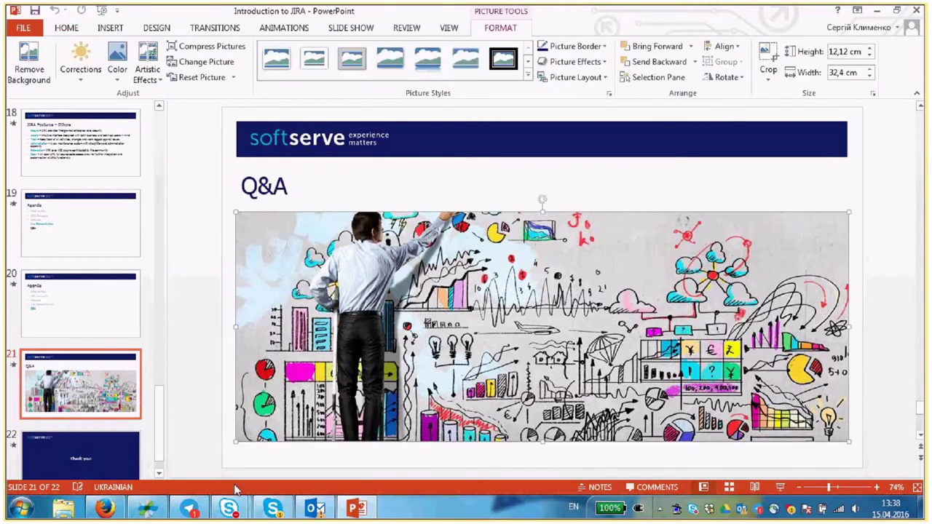
click(122, 510)
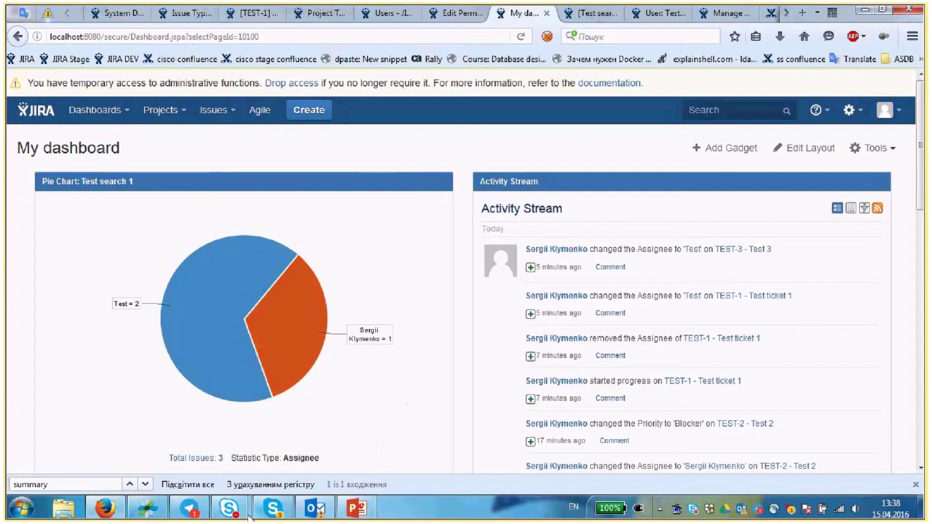
mouse_move(258, 509)
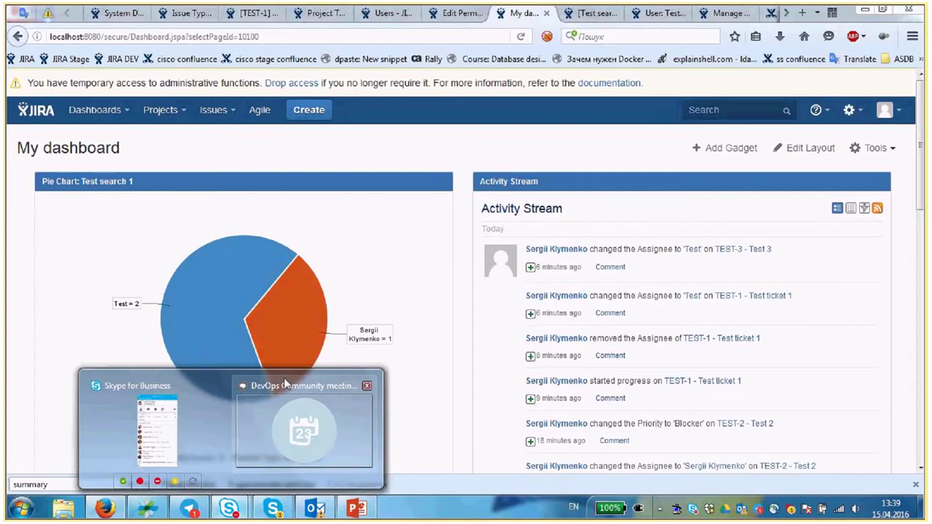
- Glance at the DevOps Community meeting, then return to the Introduction to JIRA Q&A slide
click(251, 440)
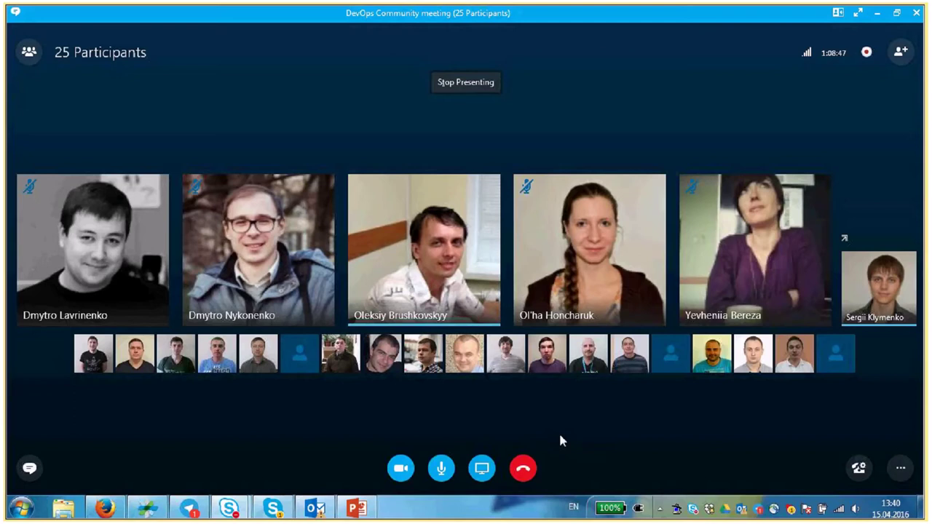
click(346, 519)
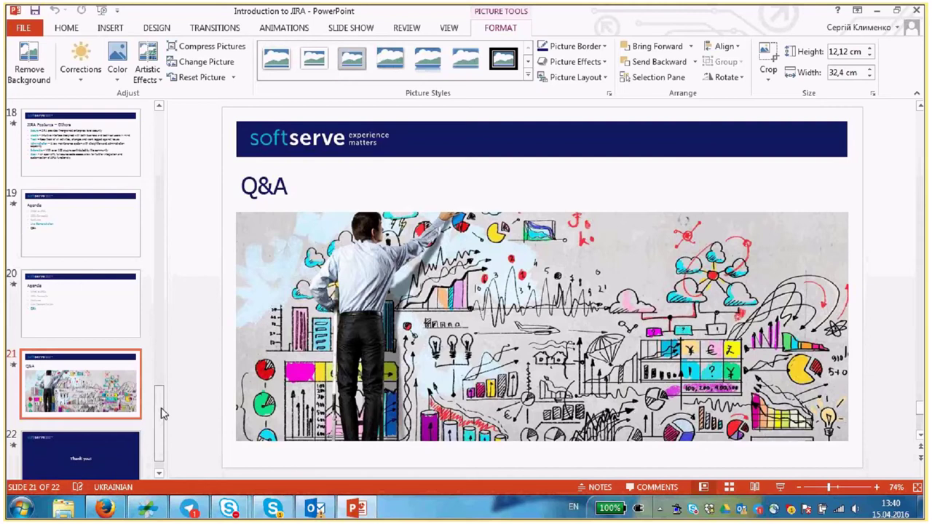
- Scroll the slide pane toward the closing Thank you! slide, 22 of 22
scroll(274, 394, down, 1)
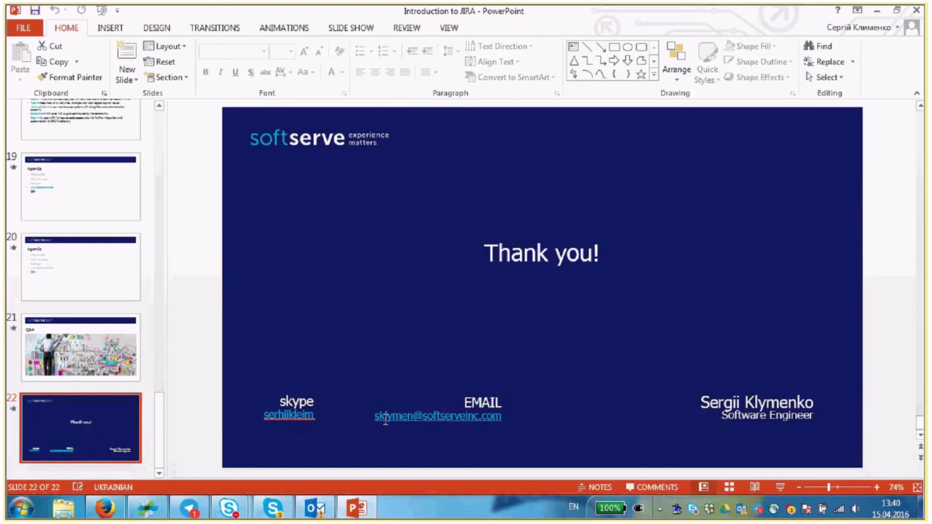
- Review the Test search 2 results, Users, Issue Types and Test user account pages in Firefox
click(116, 507)
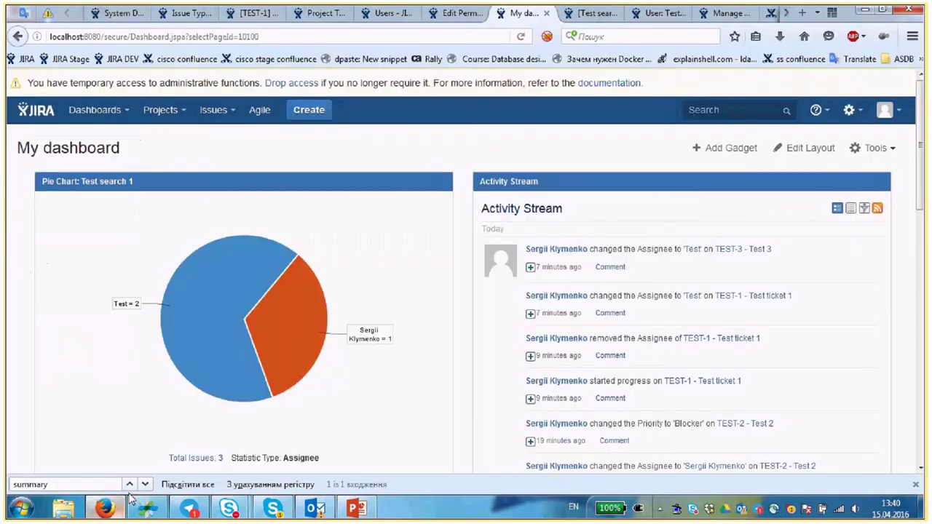
key(ctrl+Tab)
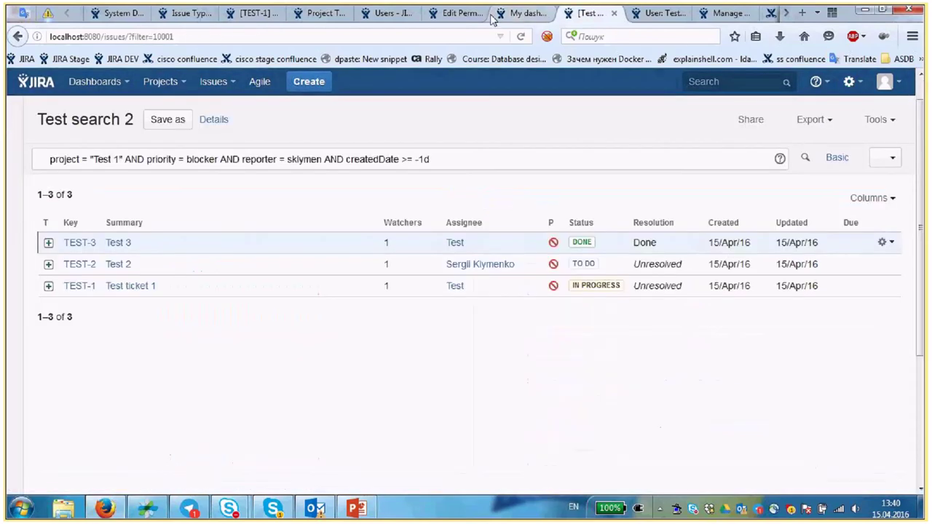
click(385, 14)
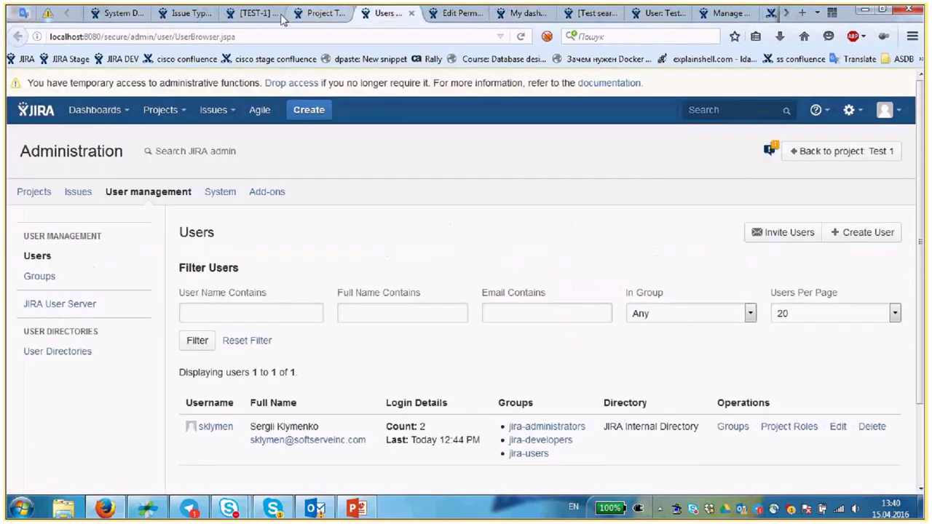
key(ctrl+shift+Tab)
key(ctrl+shift+Tab)
key(ctrl+shift+Tab)
click(661, 14)
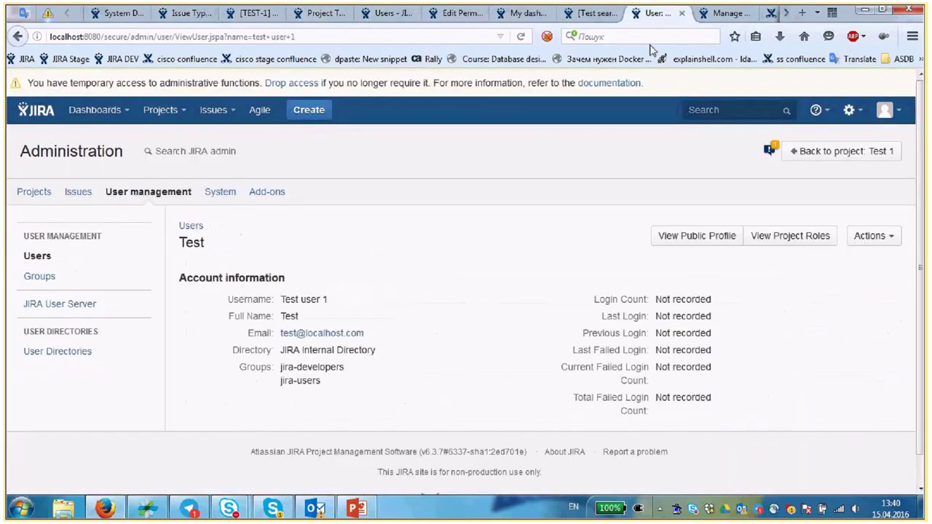
- Open Test ticket 1 (TEST-1) and leave its type unchanged as New Feature
click(255, 15)
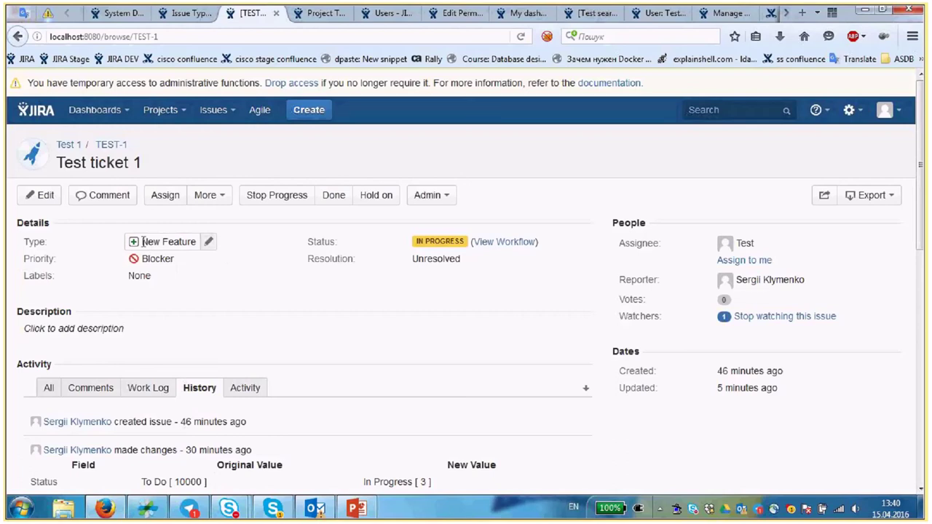
click(206, 244)
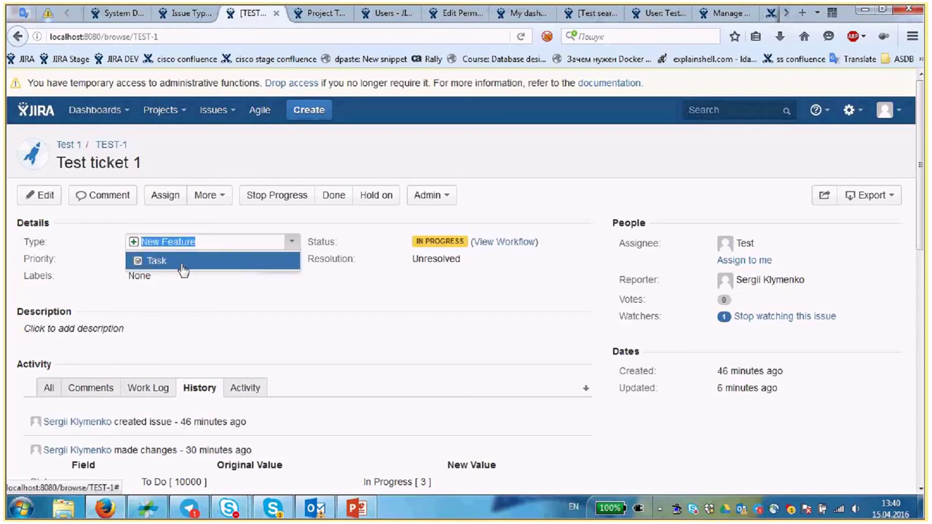
click(220, 286)
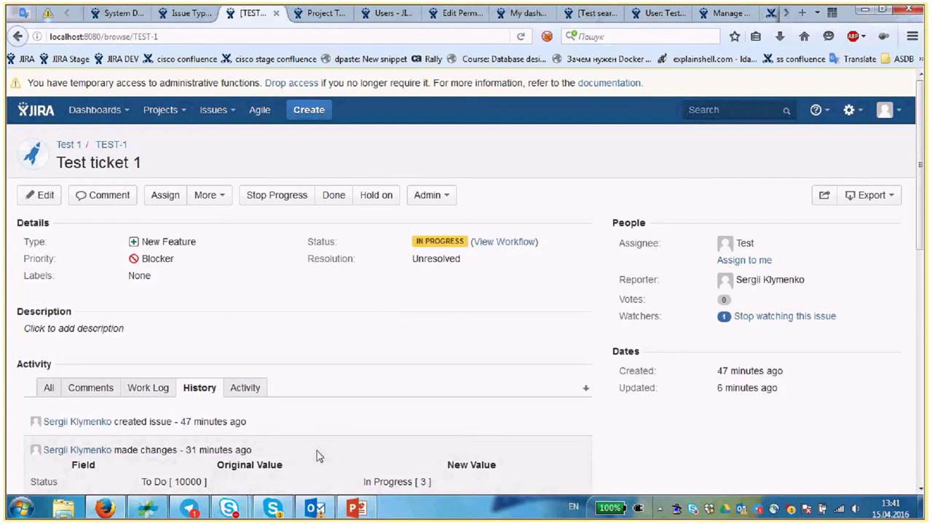
- Hang up the DevOps Community meeting call and close its conversation window
key(alt+Tab)
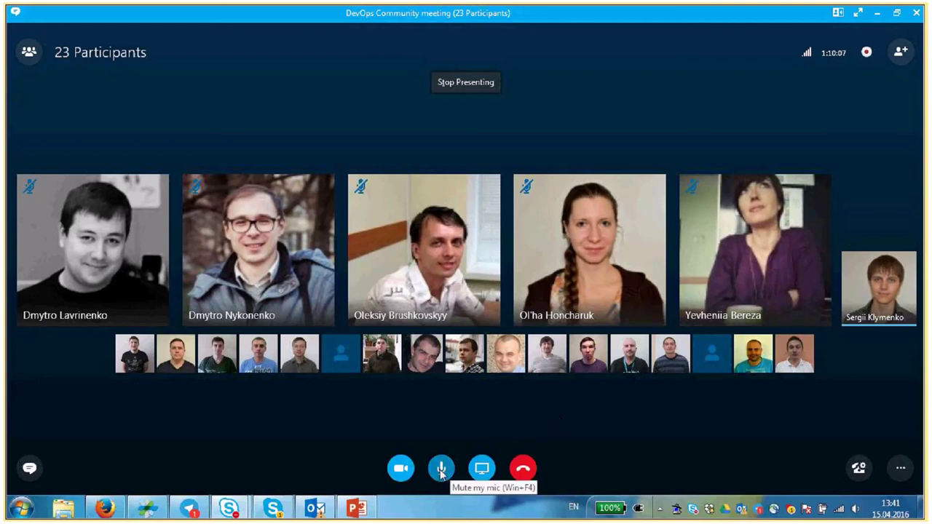
click(523, 470)
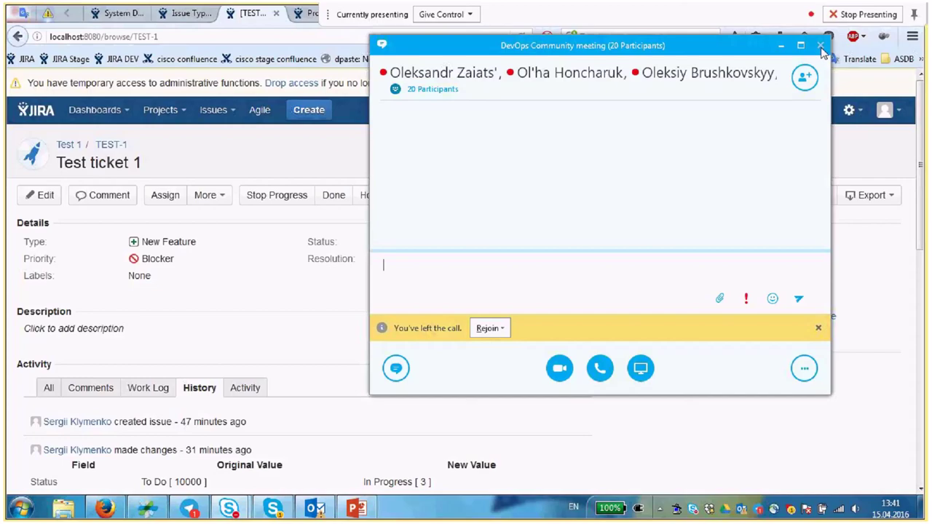
click(821, 46)
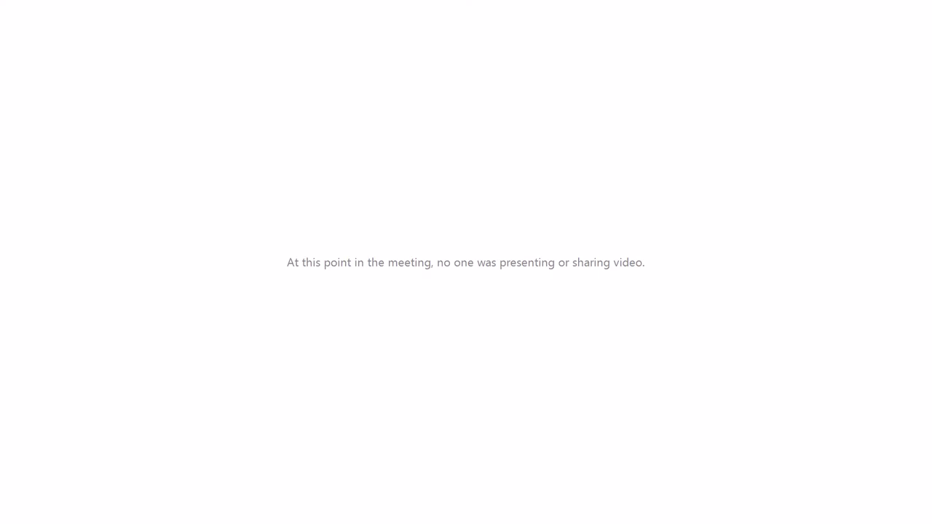